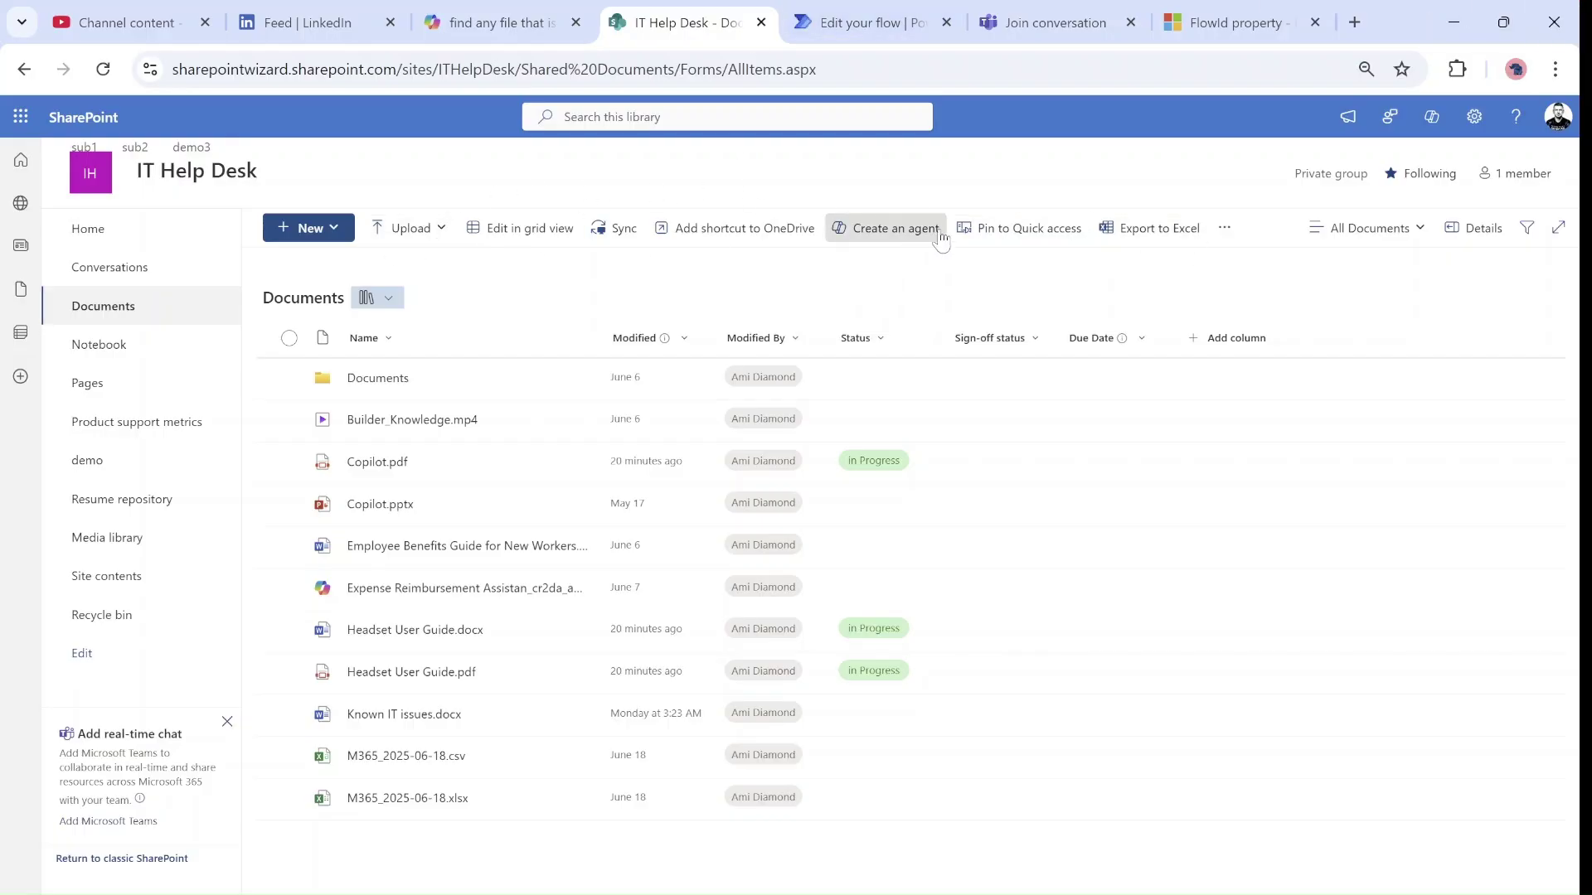
Begin a new quick step for the Documents library that drafts an email for selected files.
left_click(1223, 229)
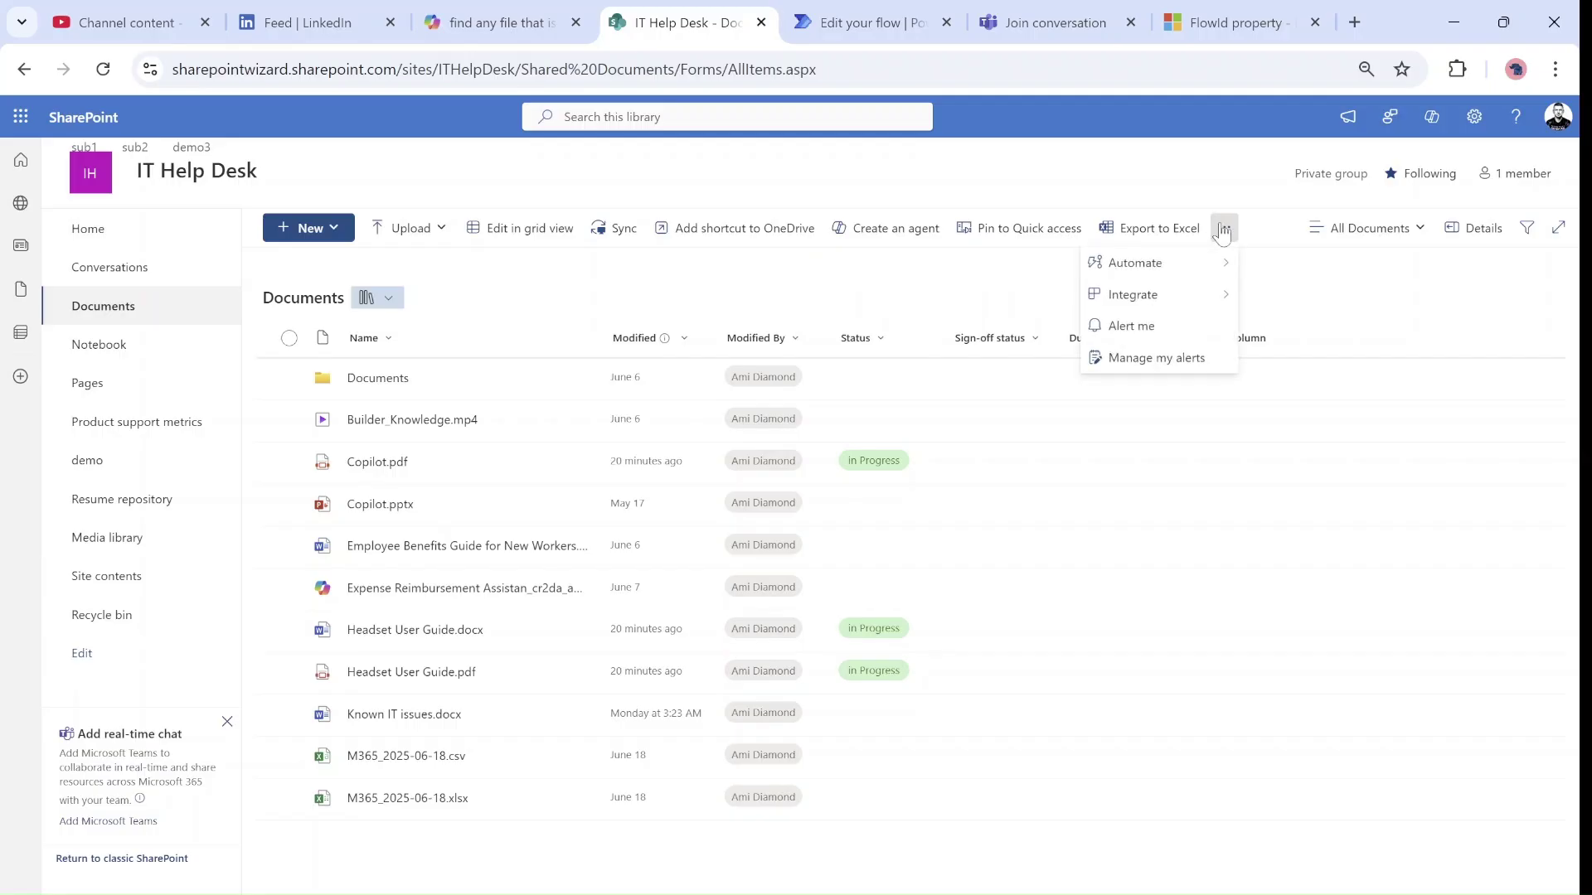
mouse_move(1158, 272)
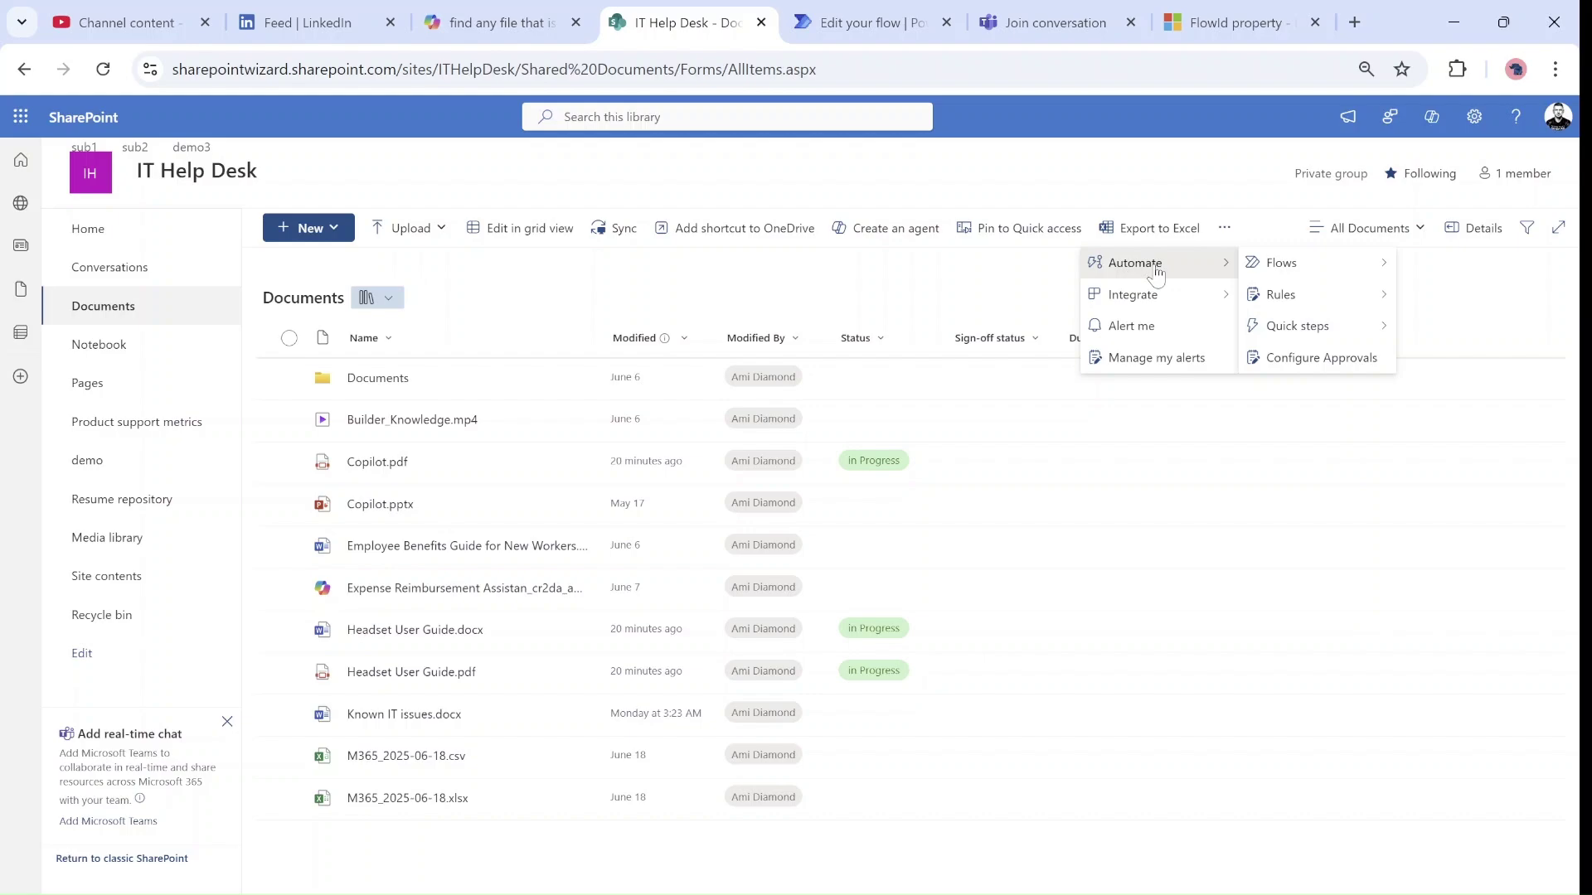
mouse_move(1359, 332)
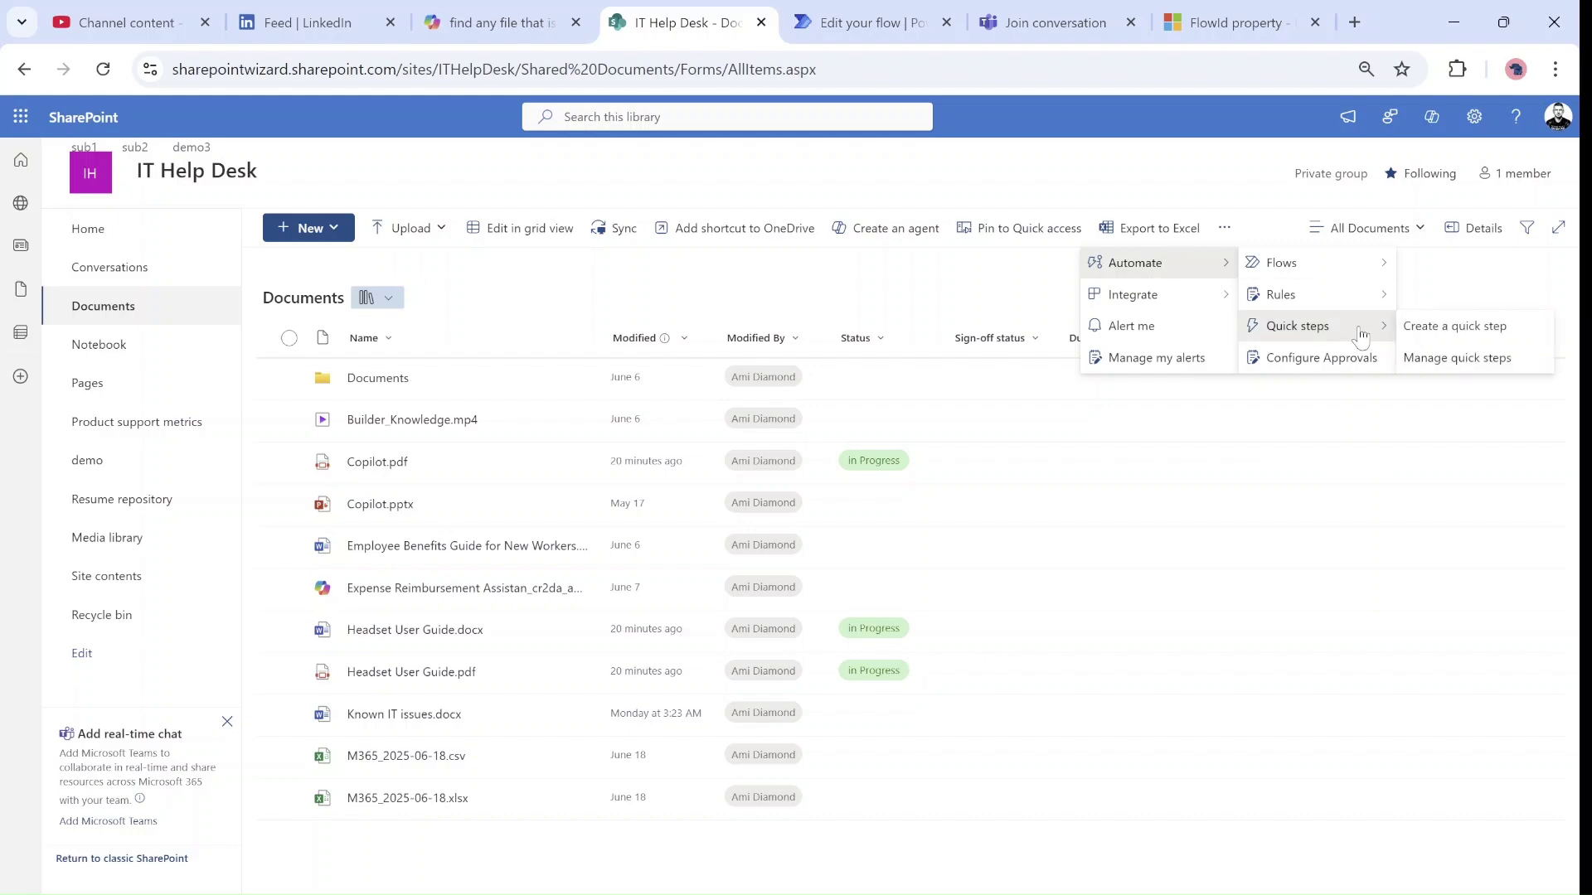
left_click(1454, 340)
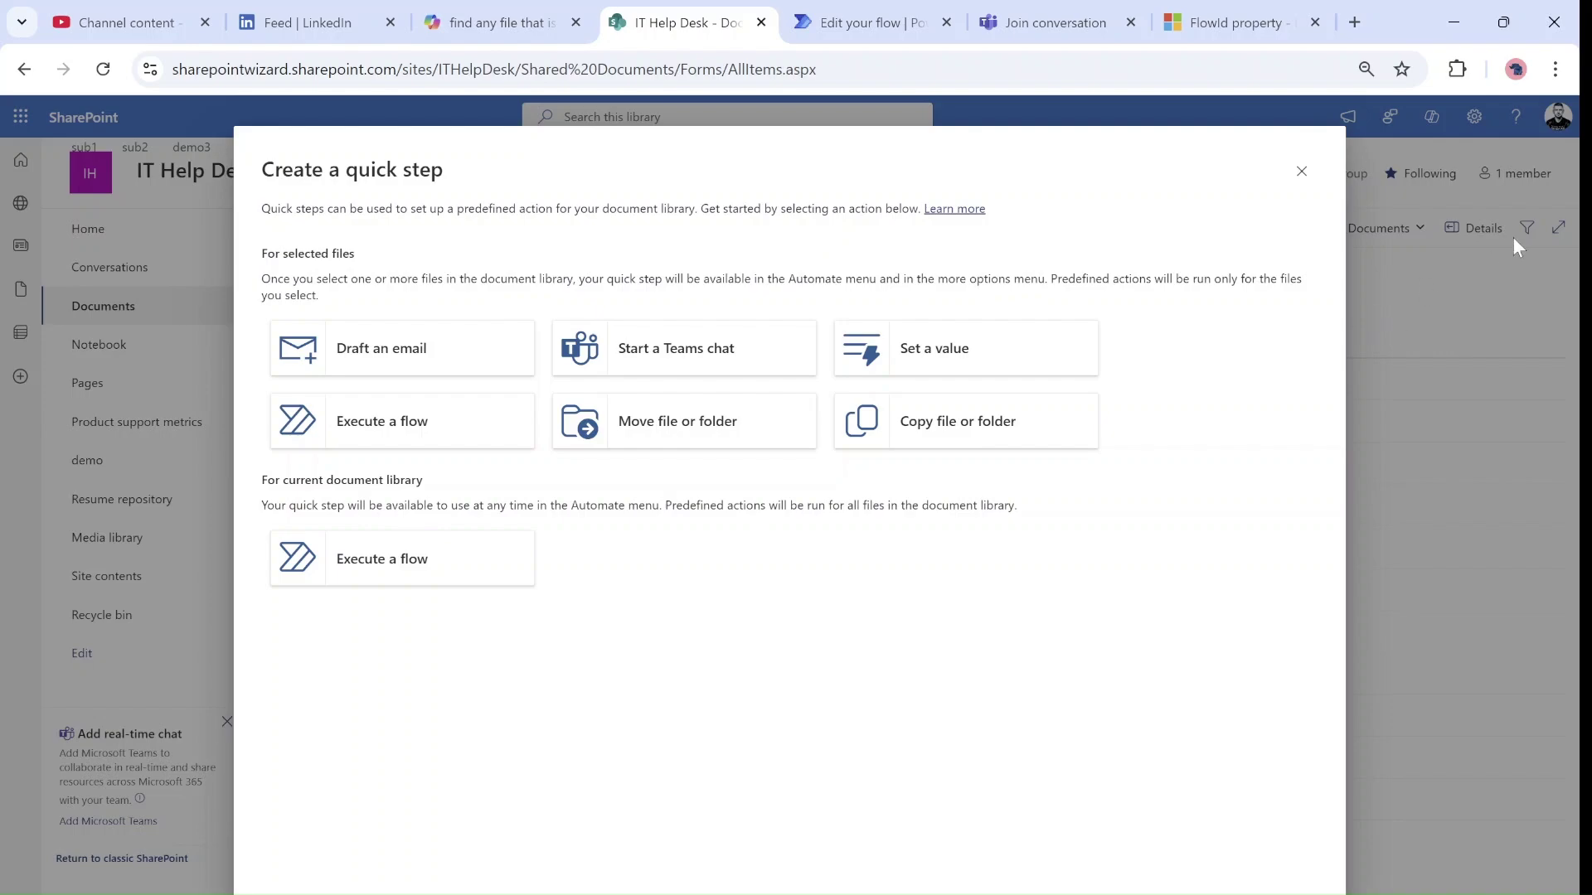
left_click(396, 367)
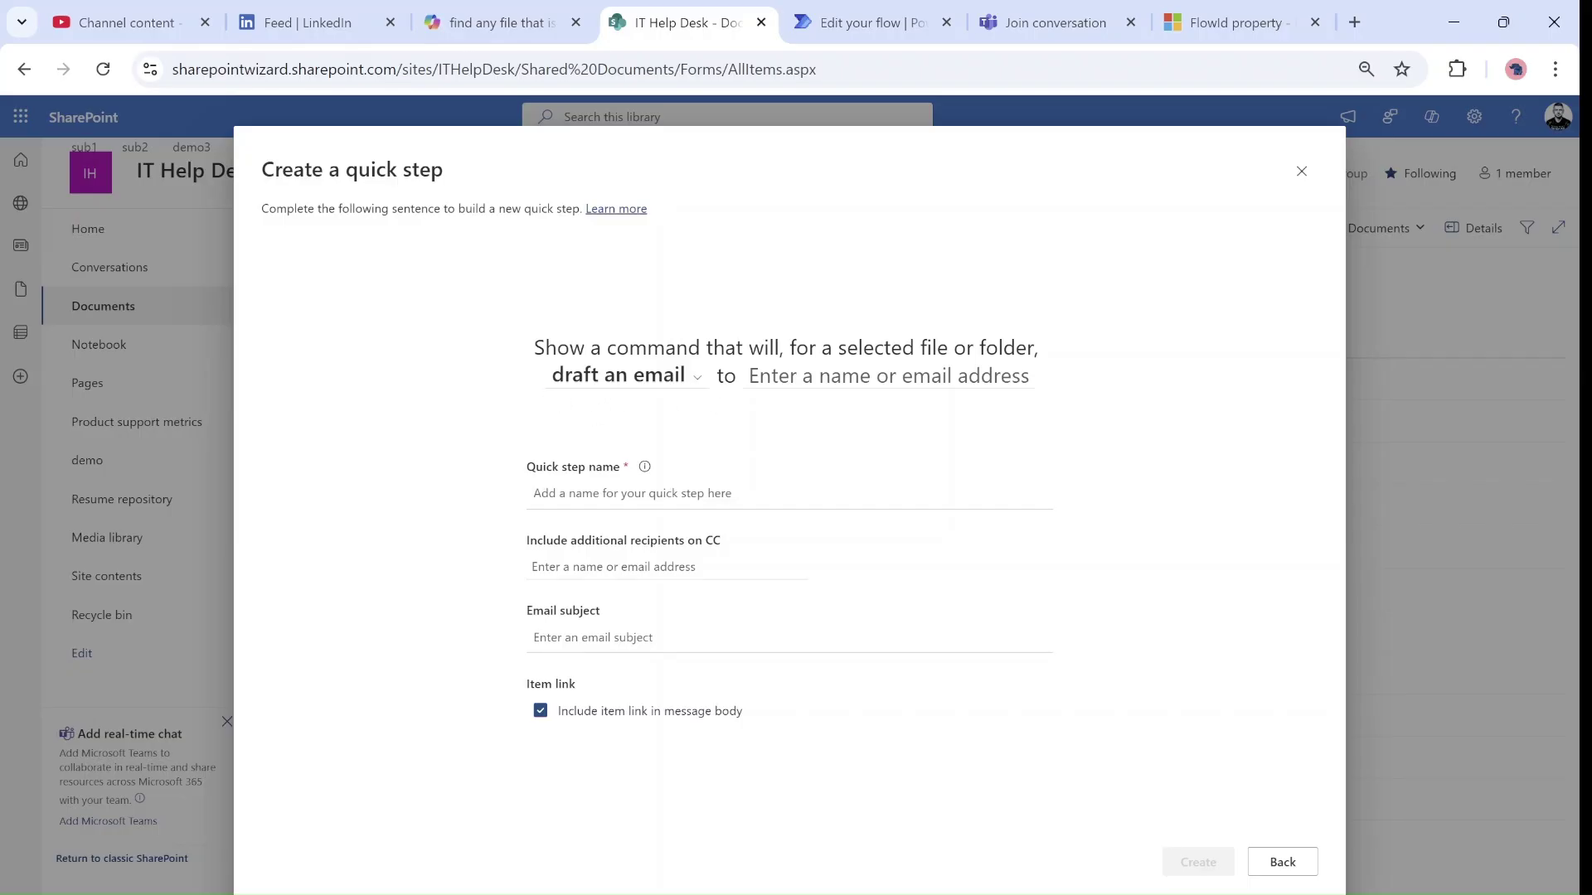
Add two colleagues by name as the recipients of the quick step's draft email.
left_click(751, 376)
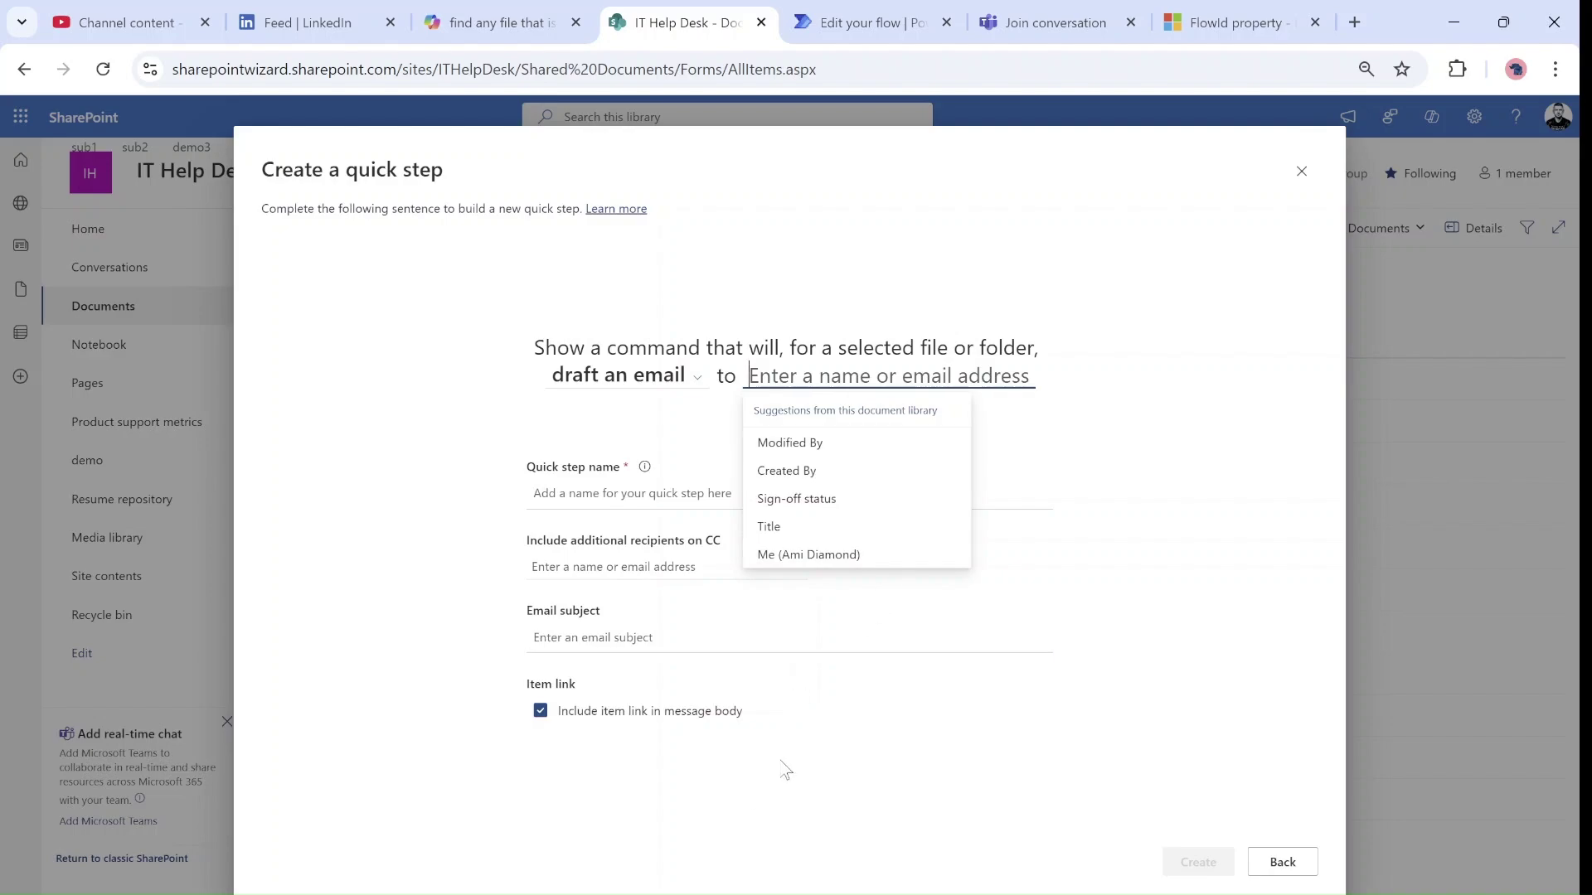
left_click(1122, 434)
left_click(887, 375)
type("ami")
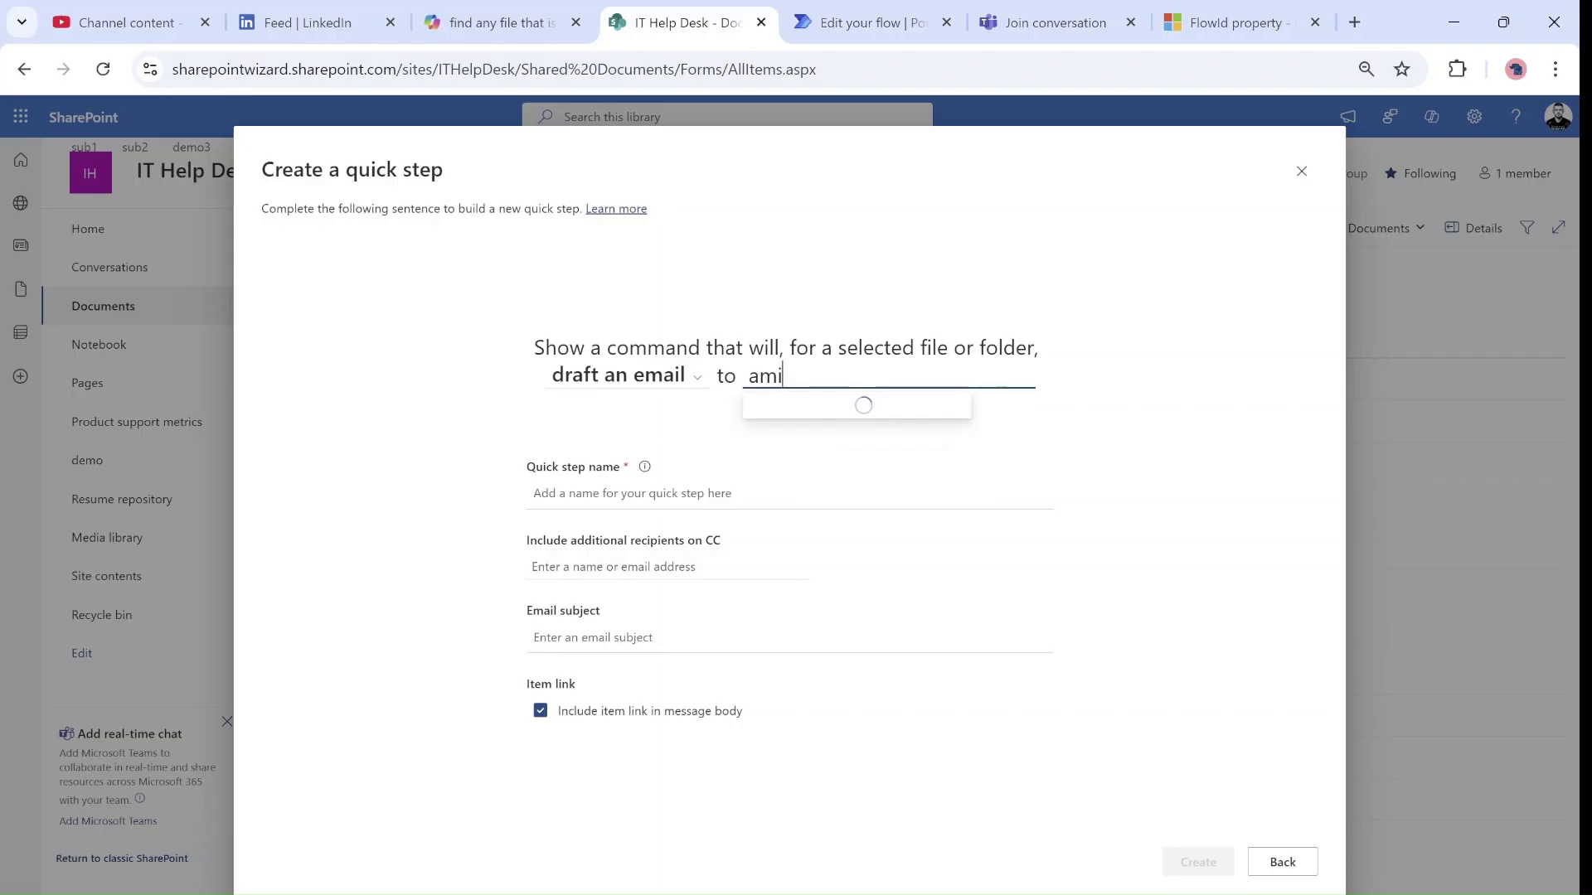
left_click(845, 422)
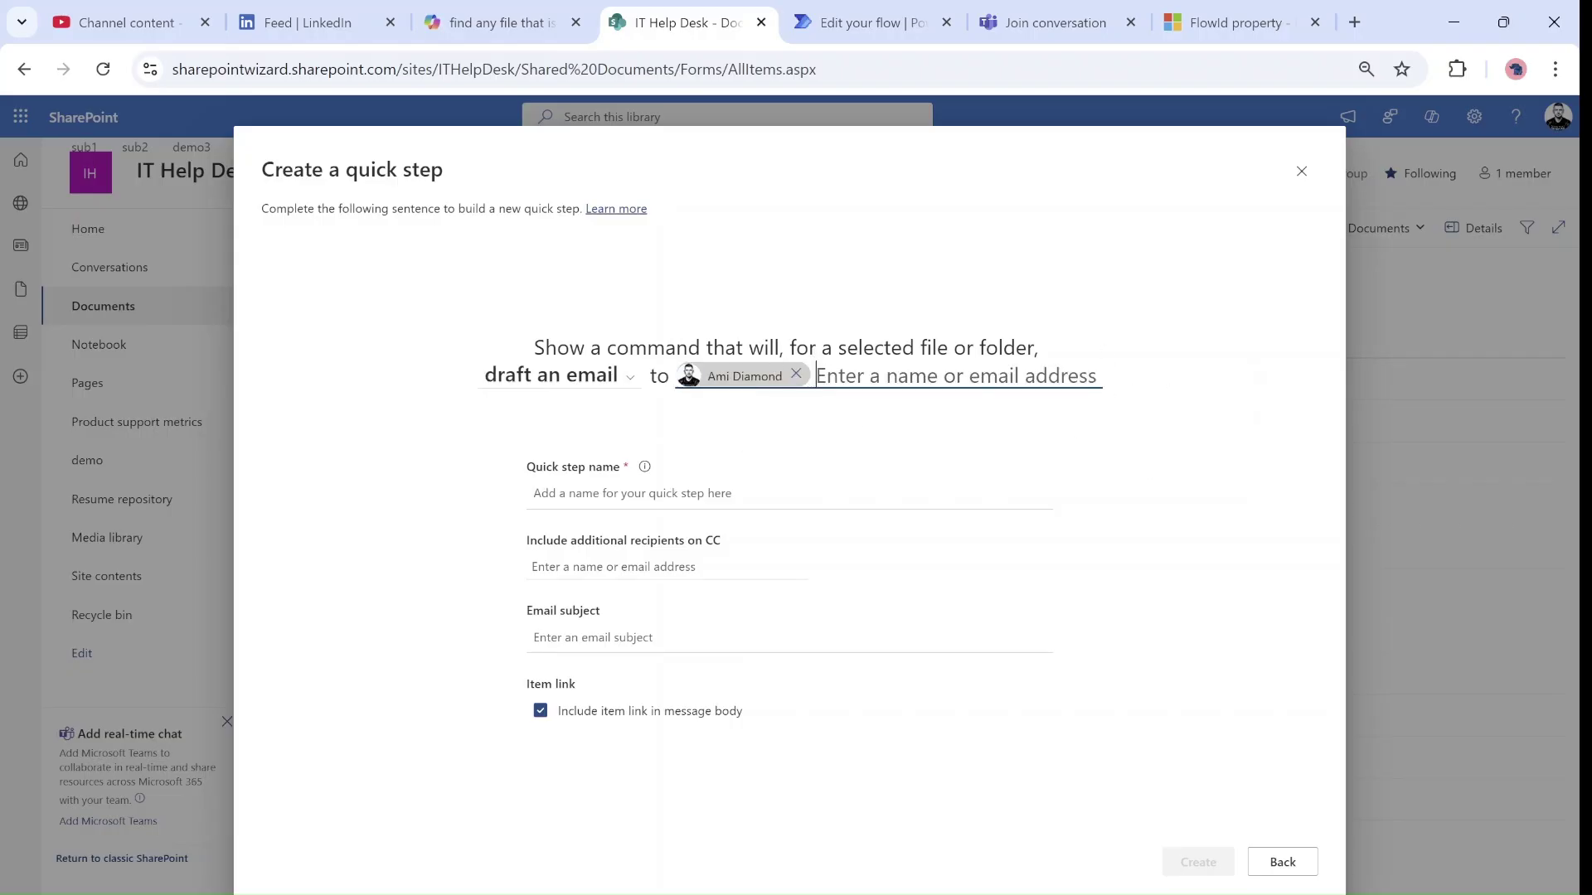
type("alex")
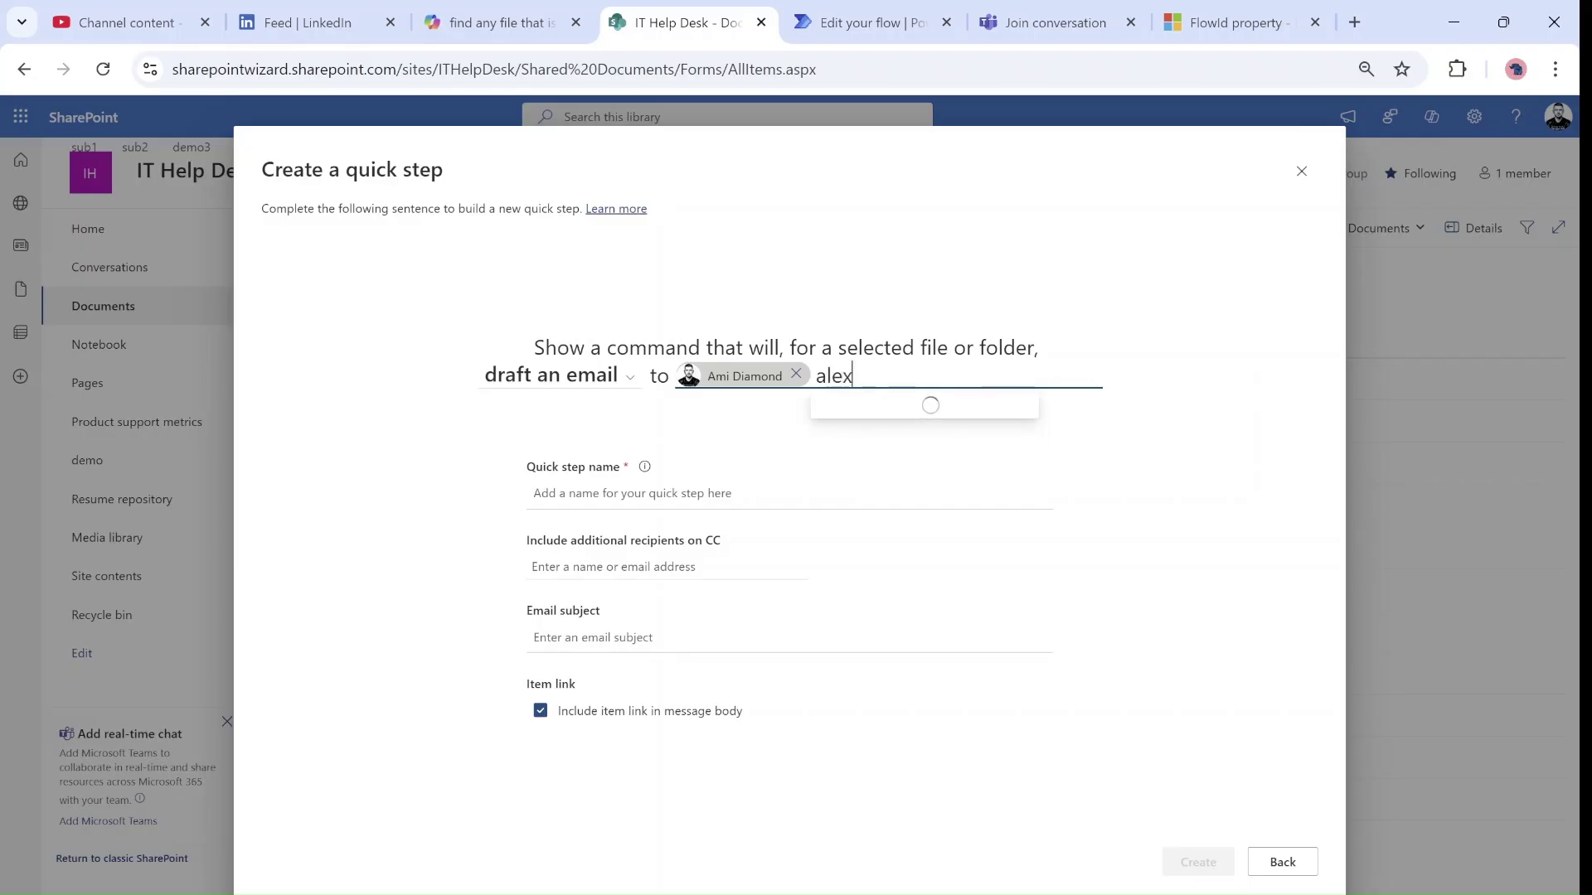
left_click(942, 427)
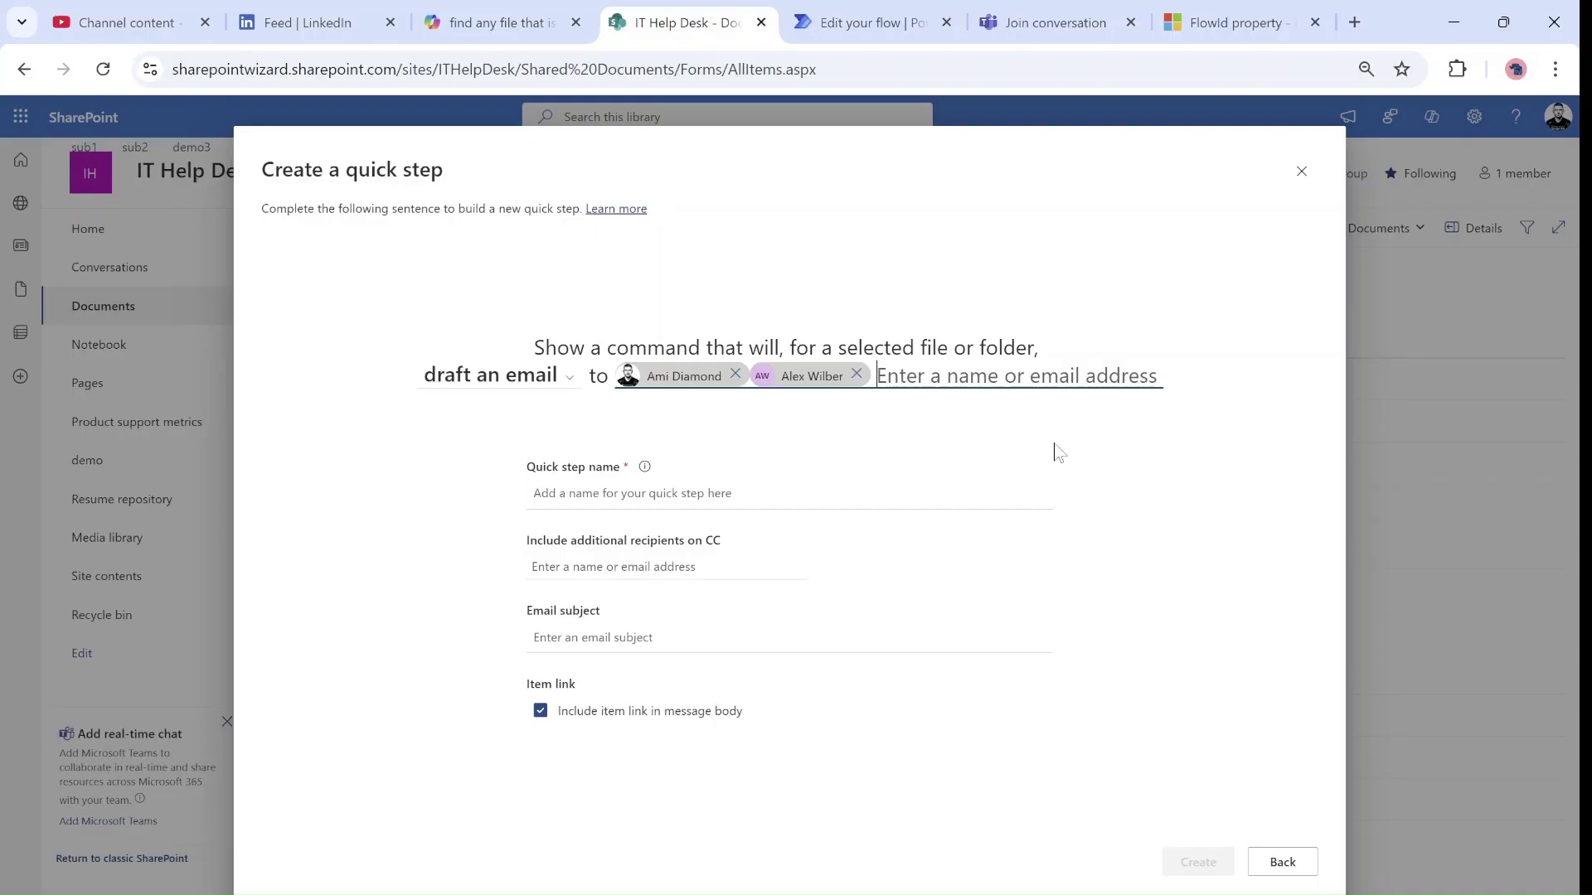
Name the quick step "Send a mail", set its email subject to "just to let you know", and create it.
key("Tab")
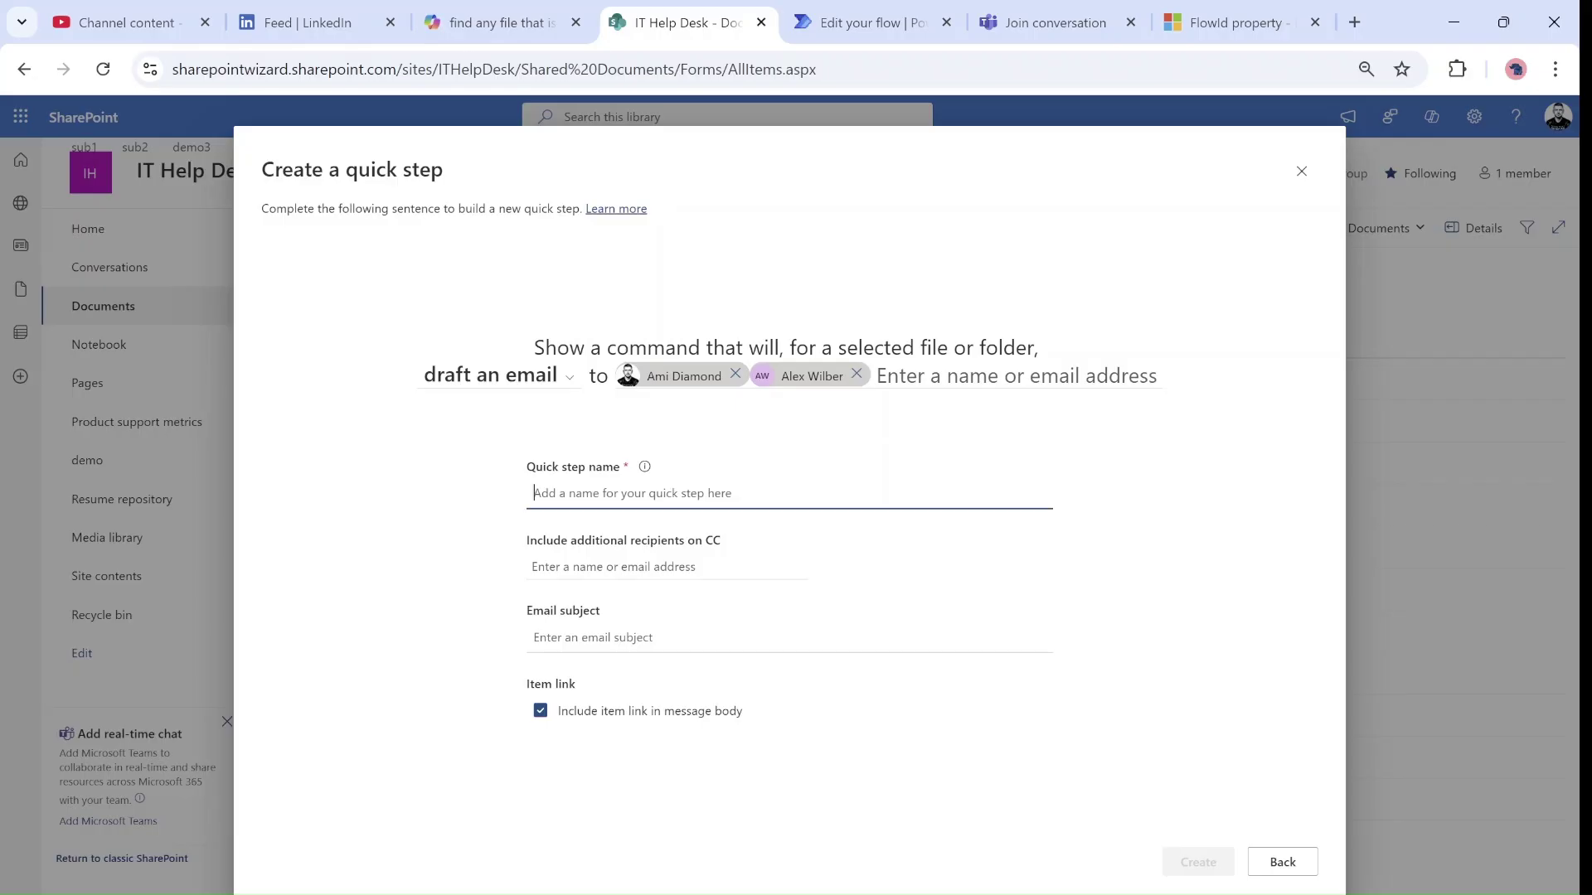
type("Send a ")
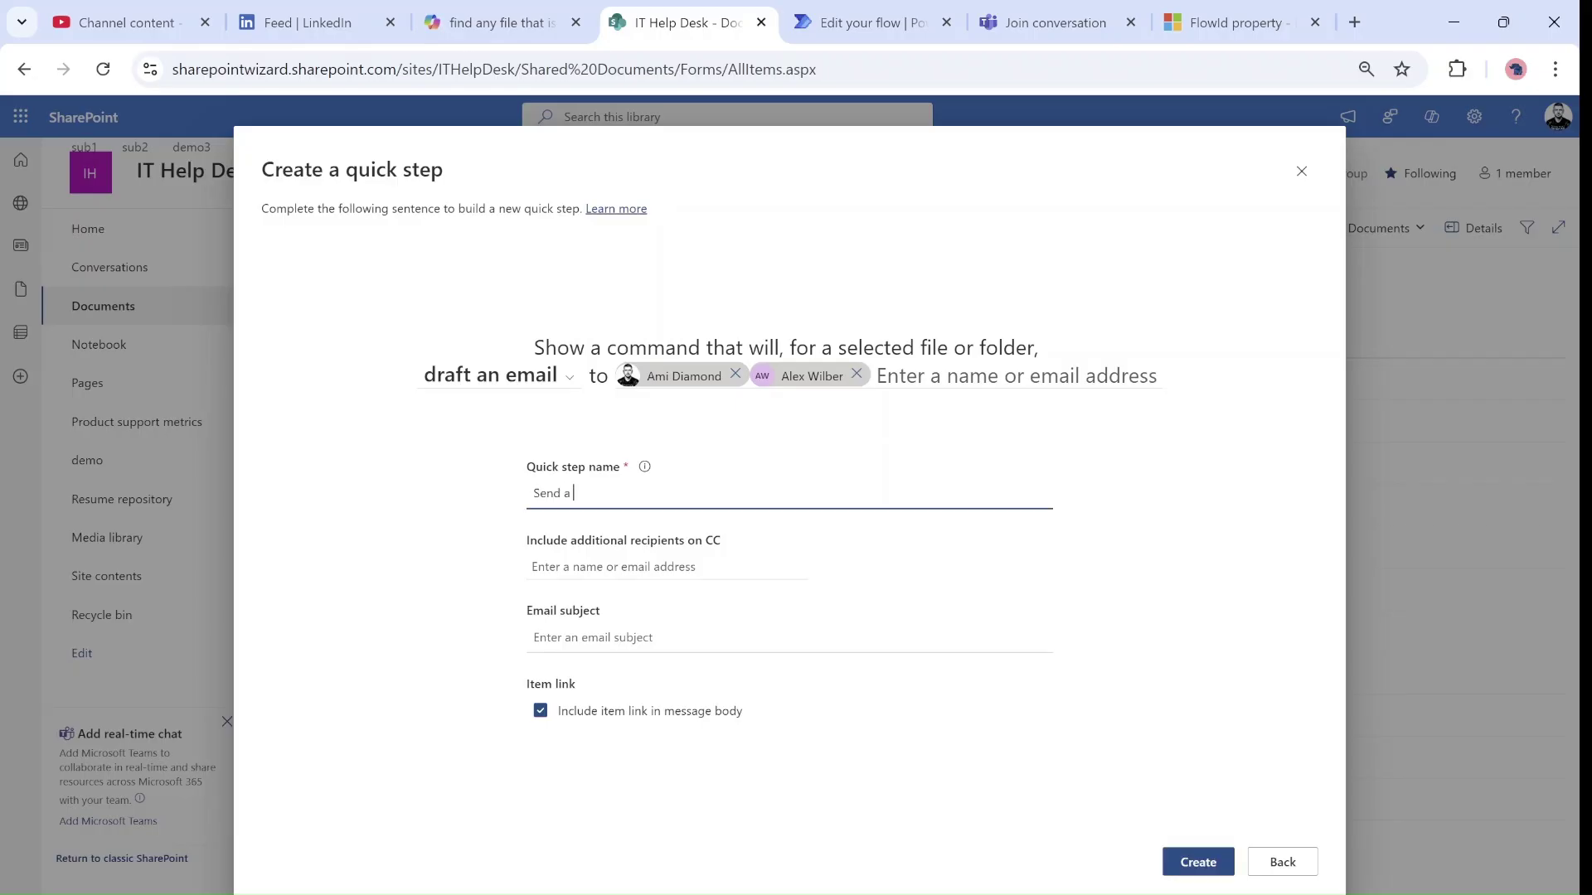
type("mail")
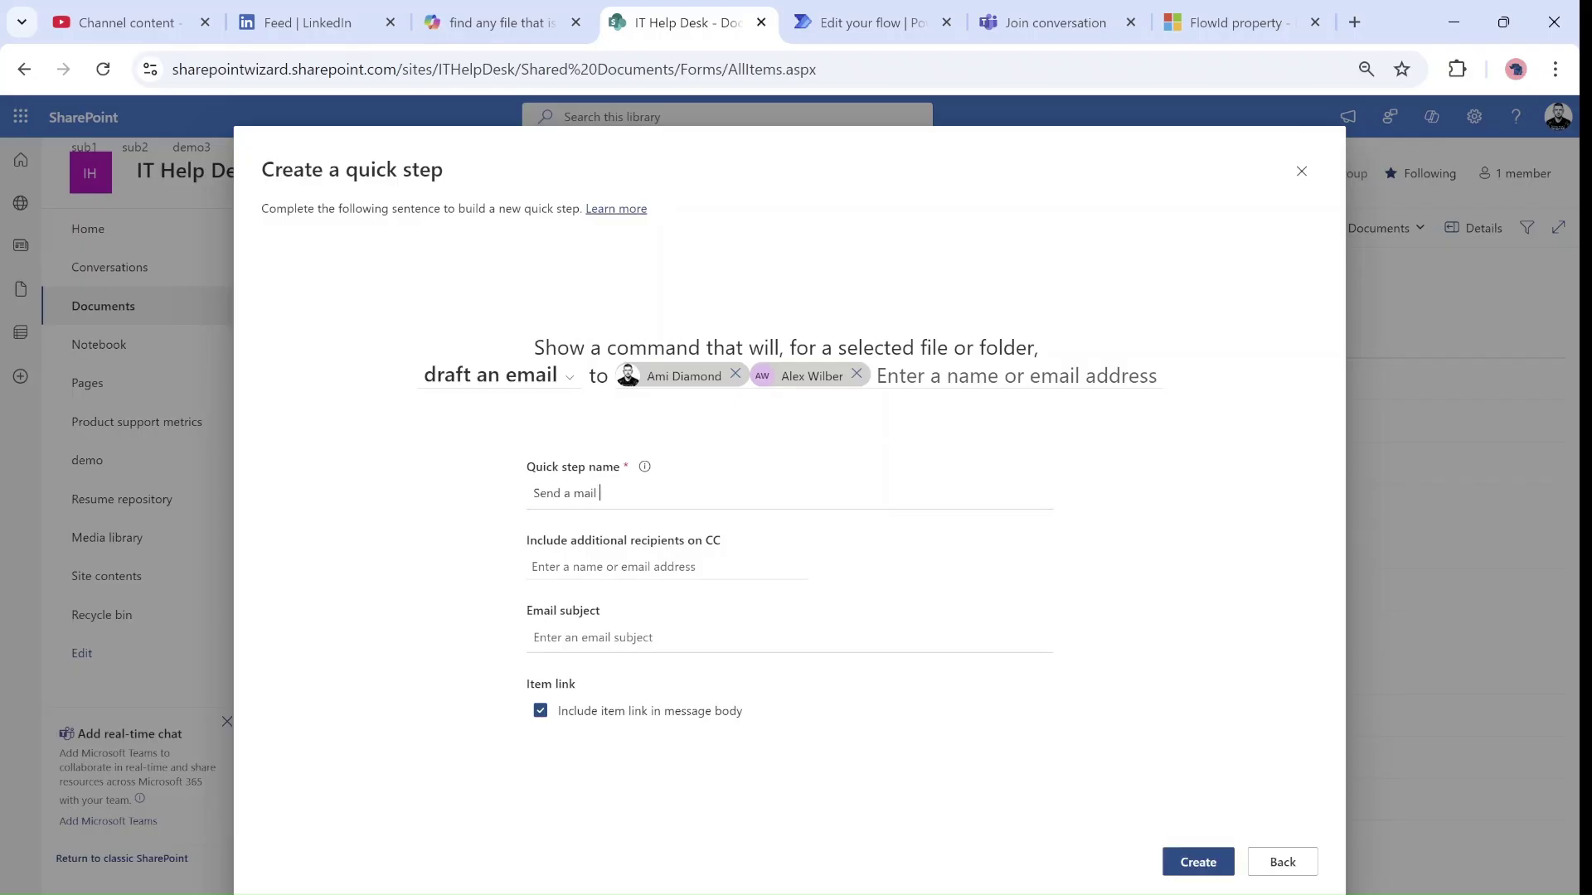
key("Tab")
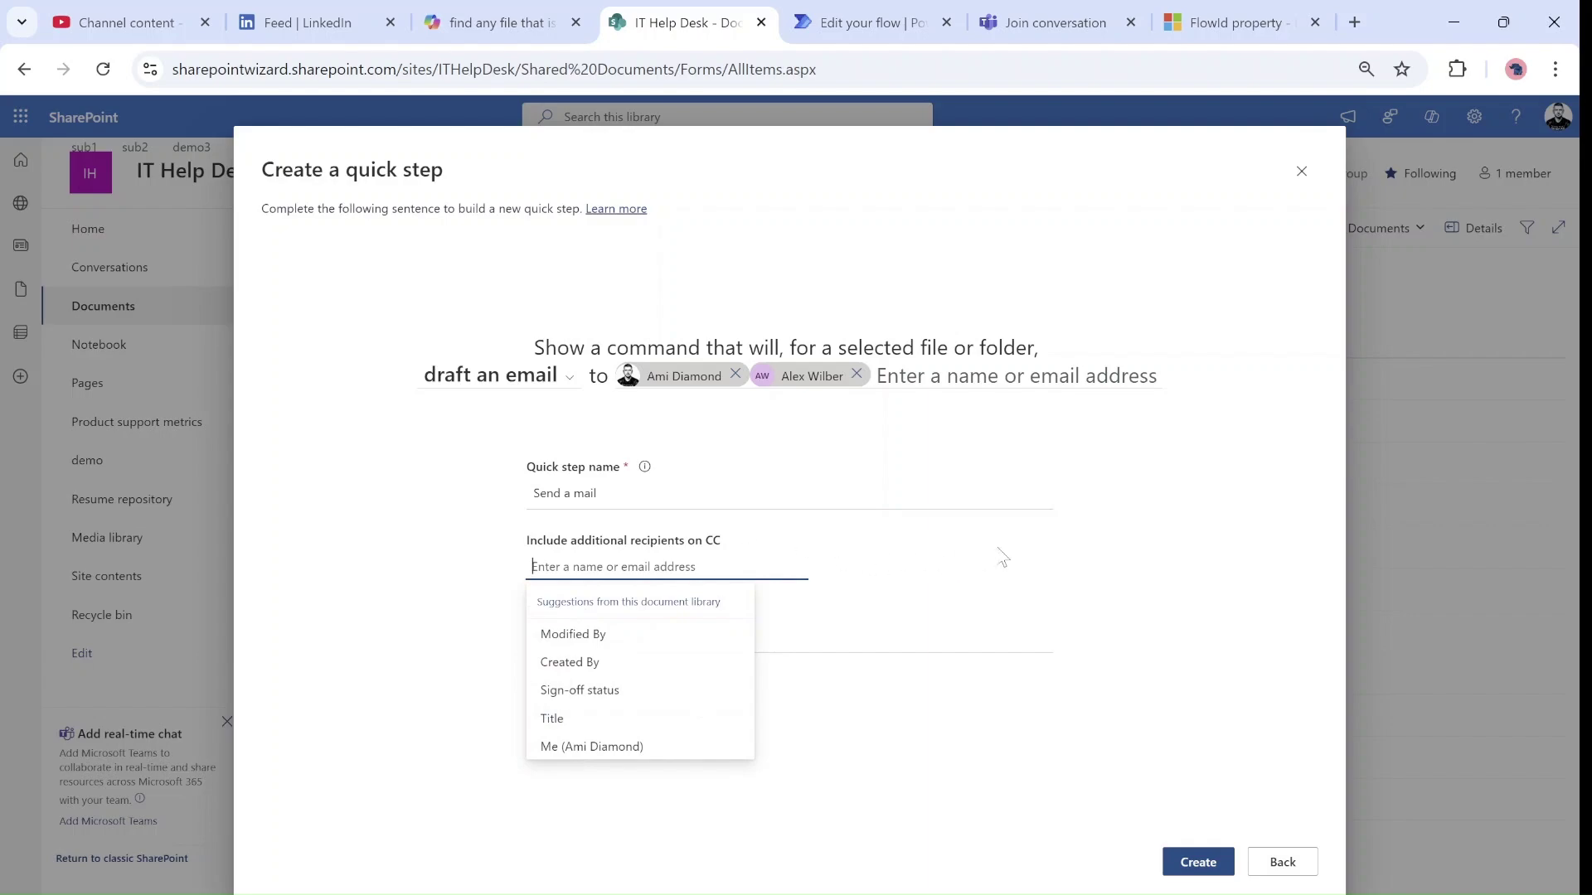
left_click(1086, 509)
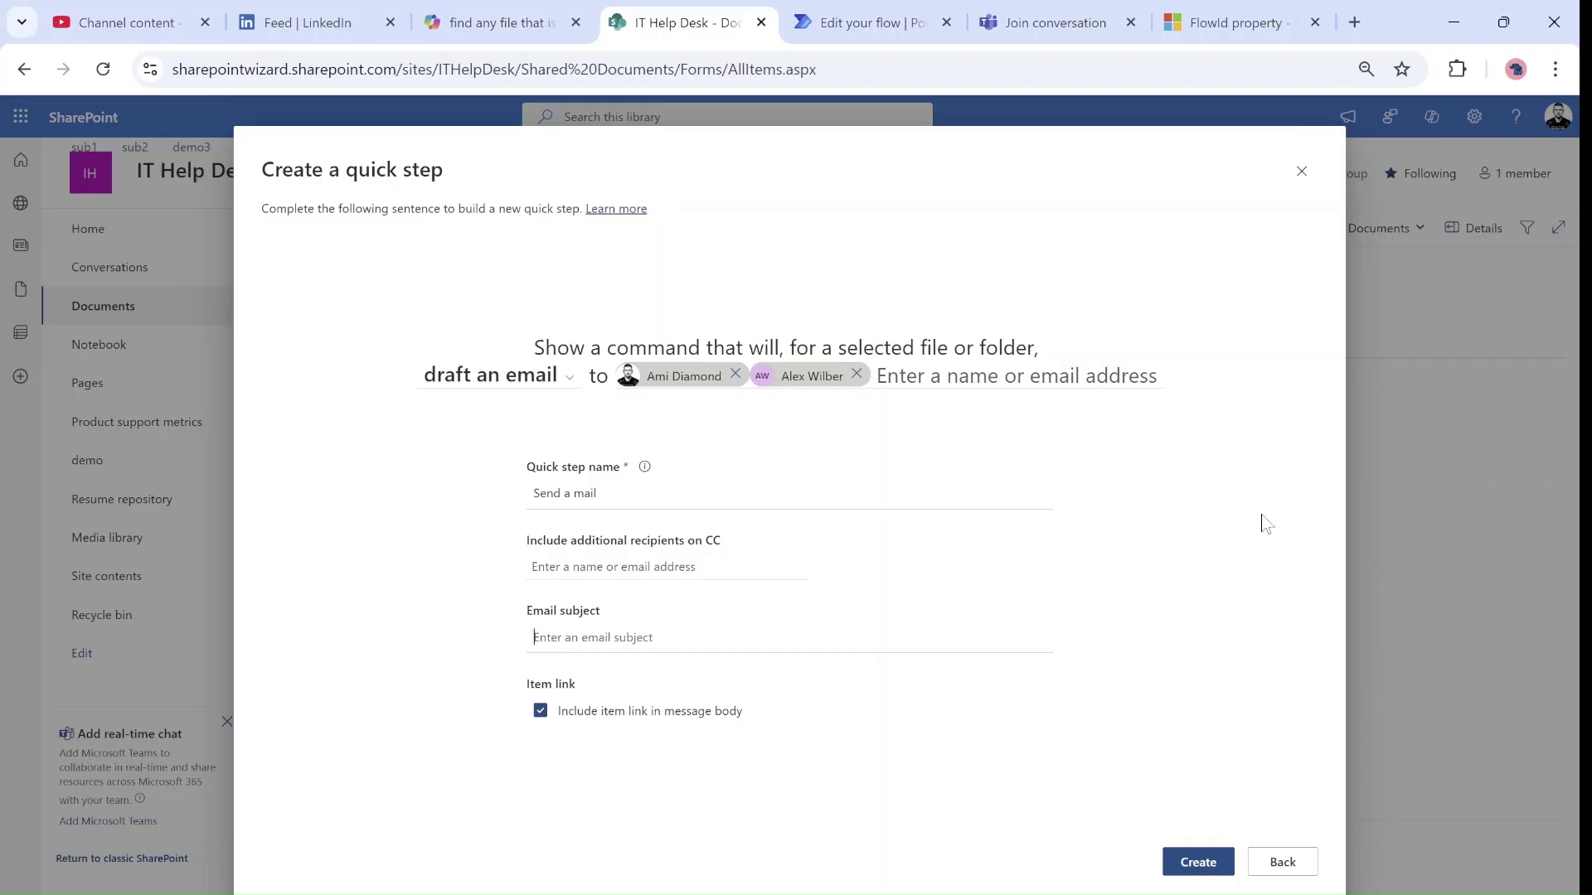
type("just to let you know")
left_click(1169, 870)
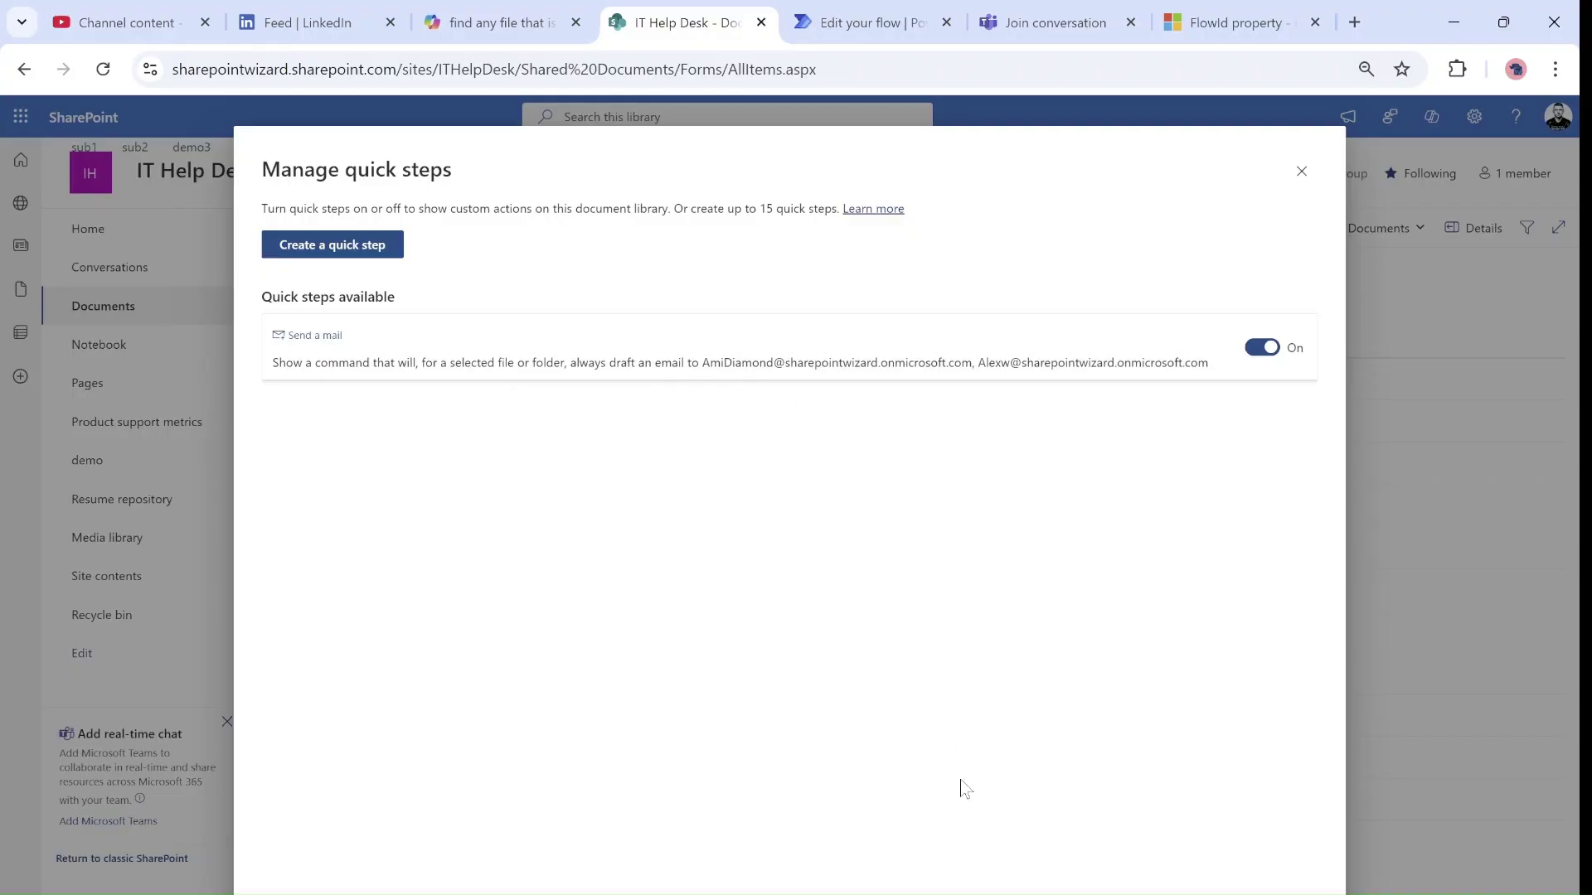
Switch the "Send a mail" quick step off and back on, and review its settings without saving changes.
left_click(1269, 349)
left_click(1270, 349)
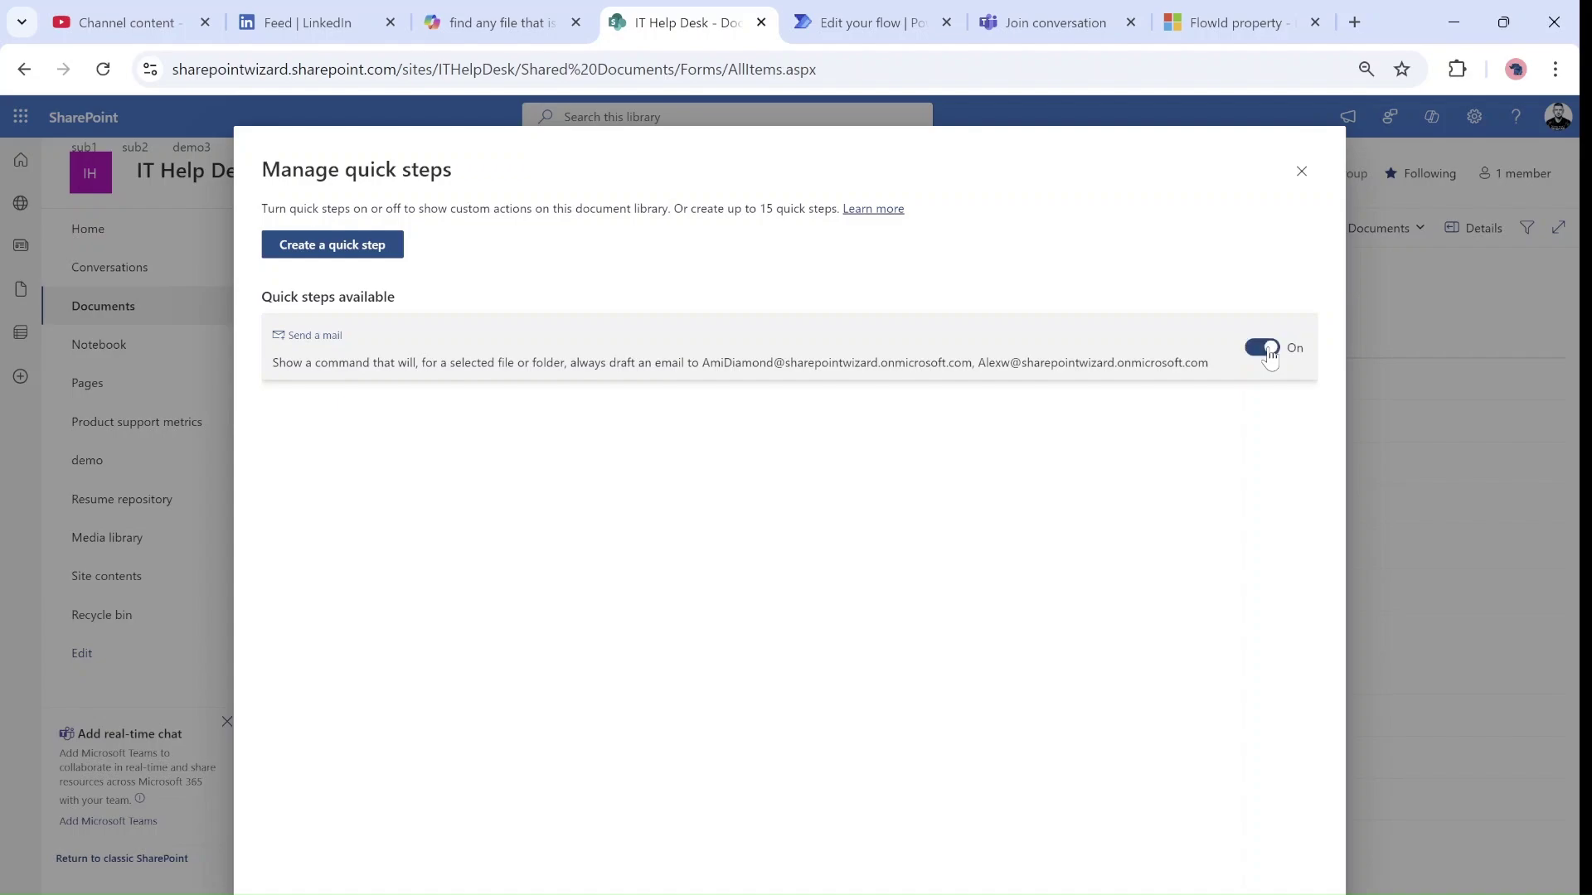
left_click(1105, 359)
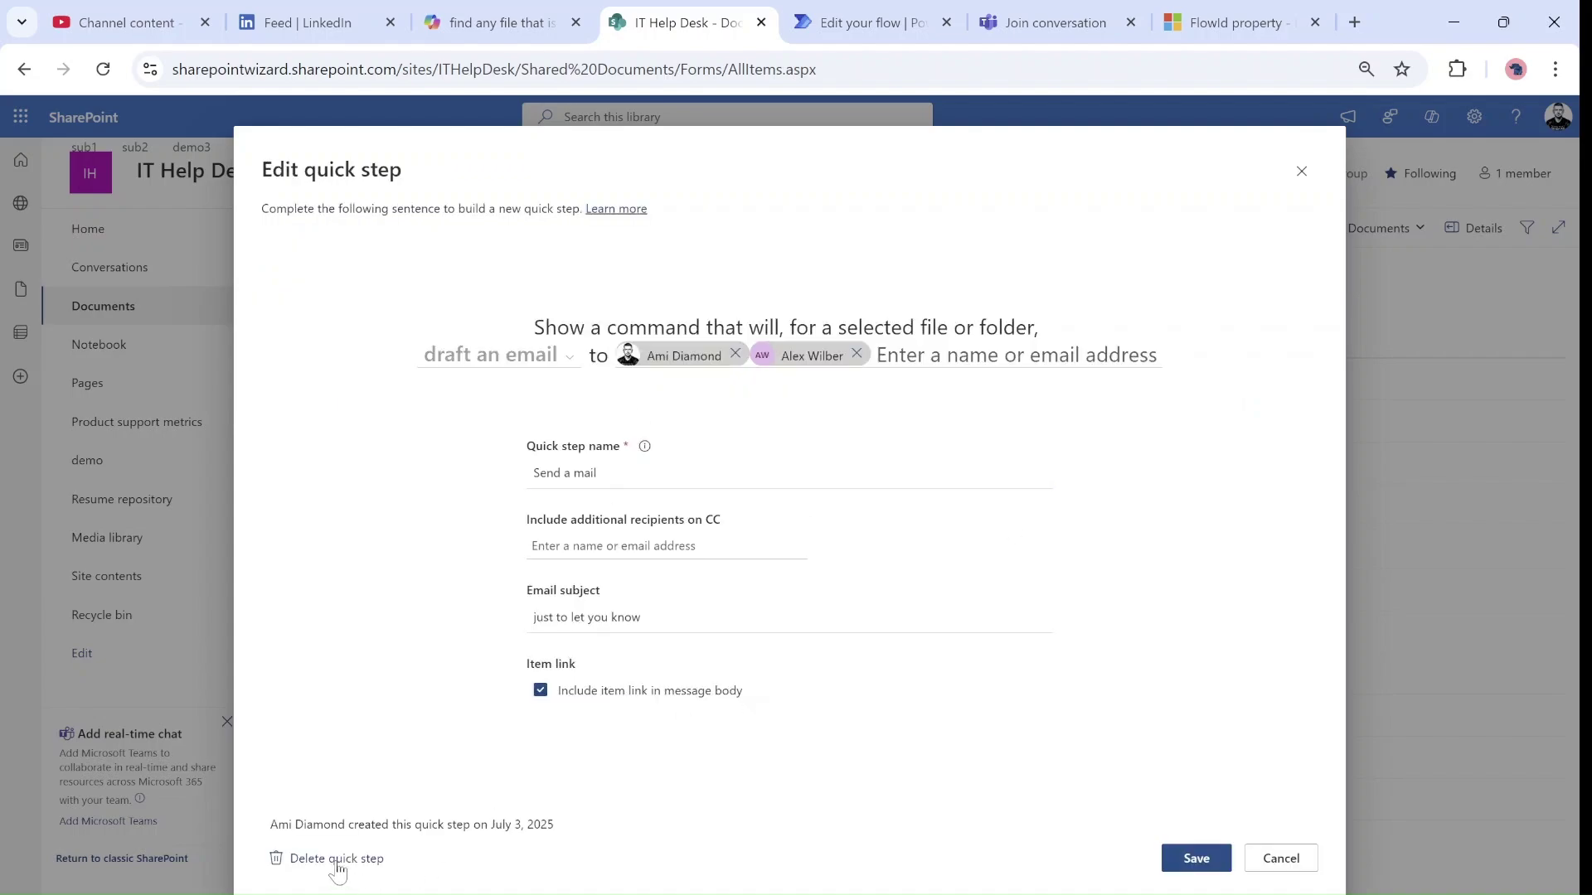
left_click(1289, 859)
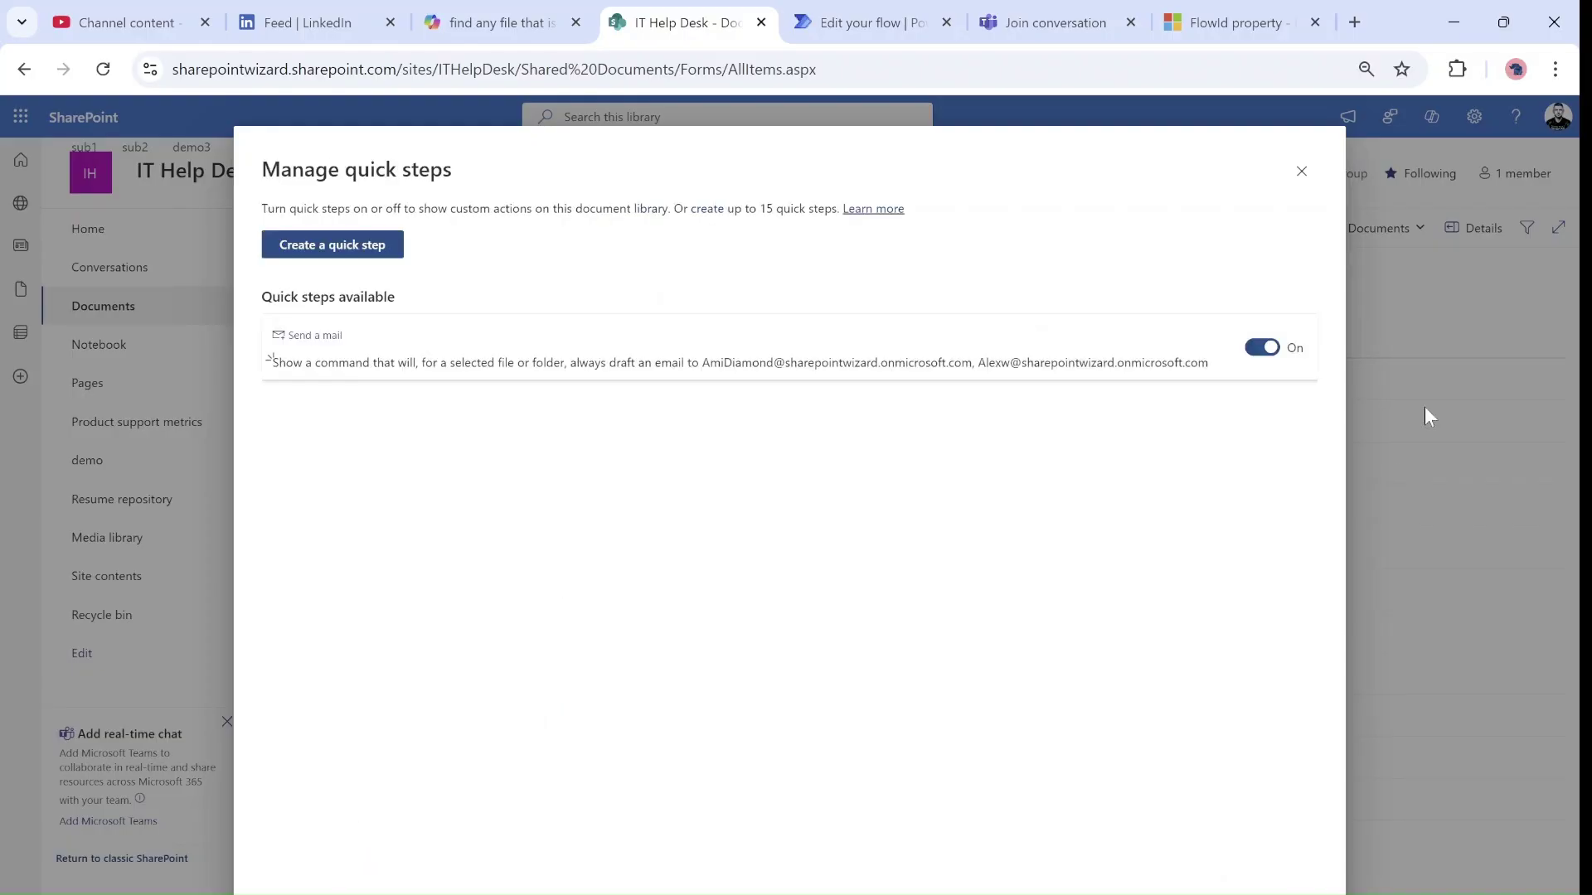
left_click(1302, 172)
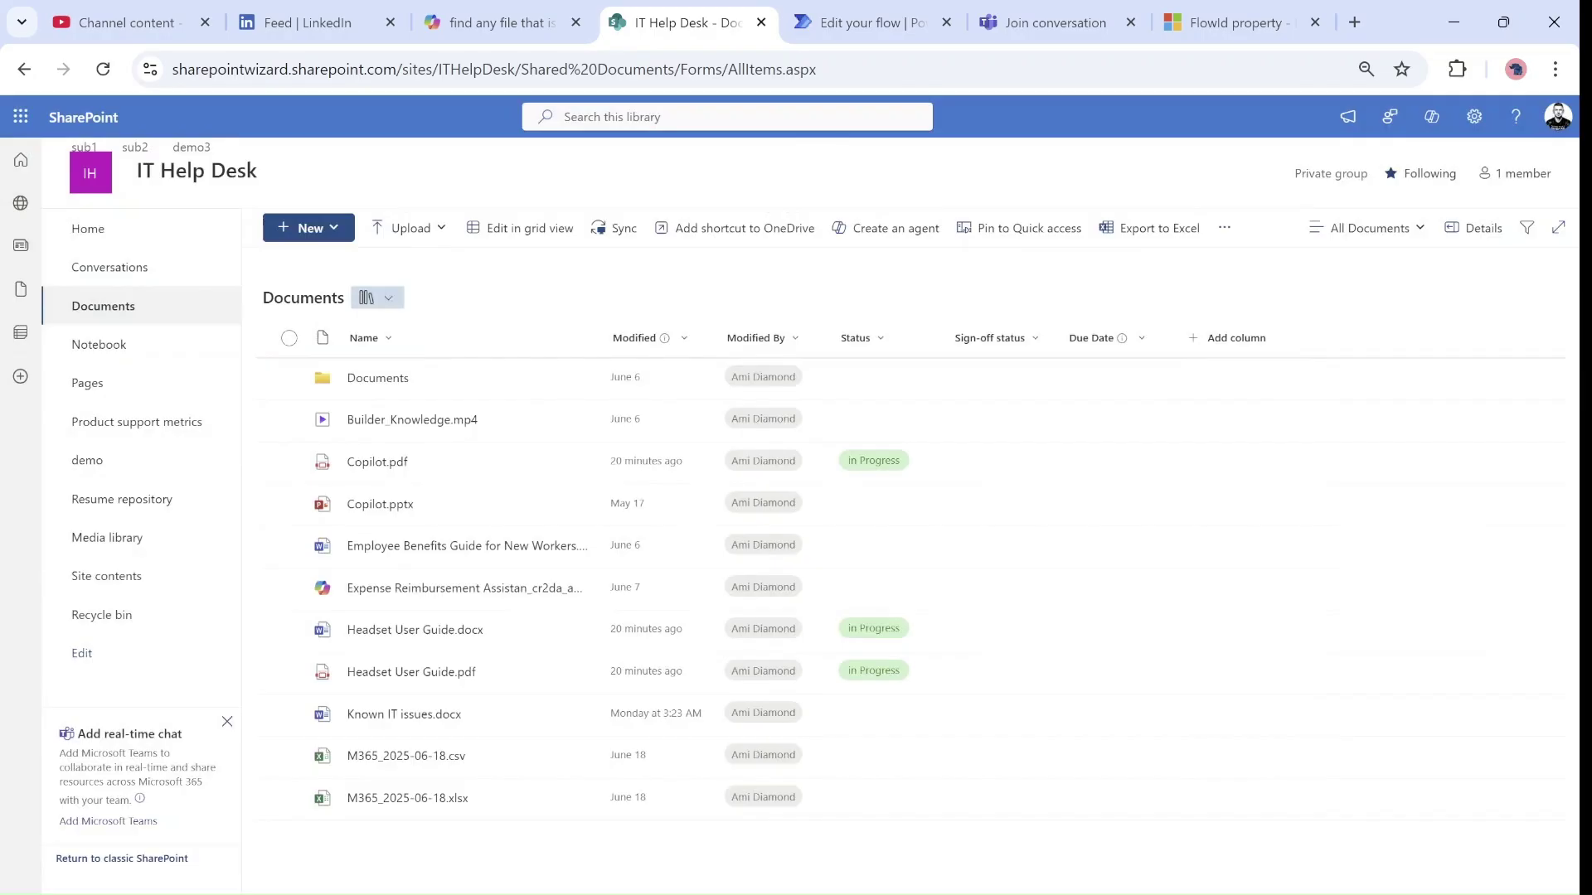
Run the "Send a mail" quick step on the Employee Benefits Guide for New Workers document.
left_click(288, 547)
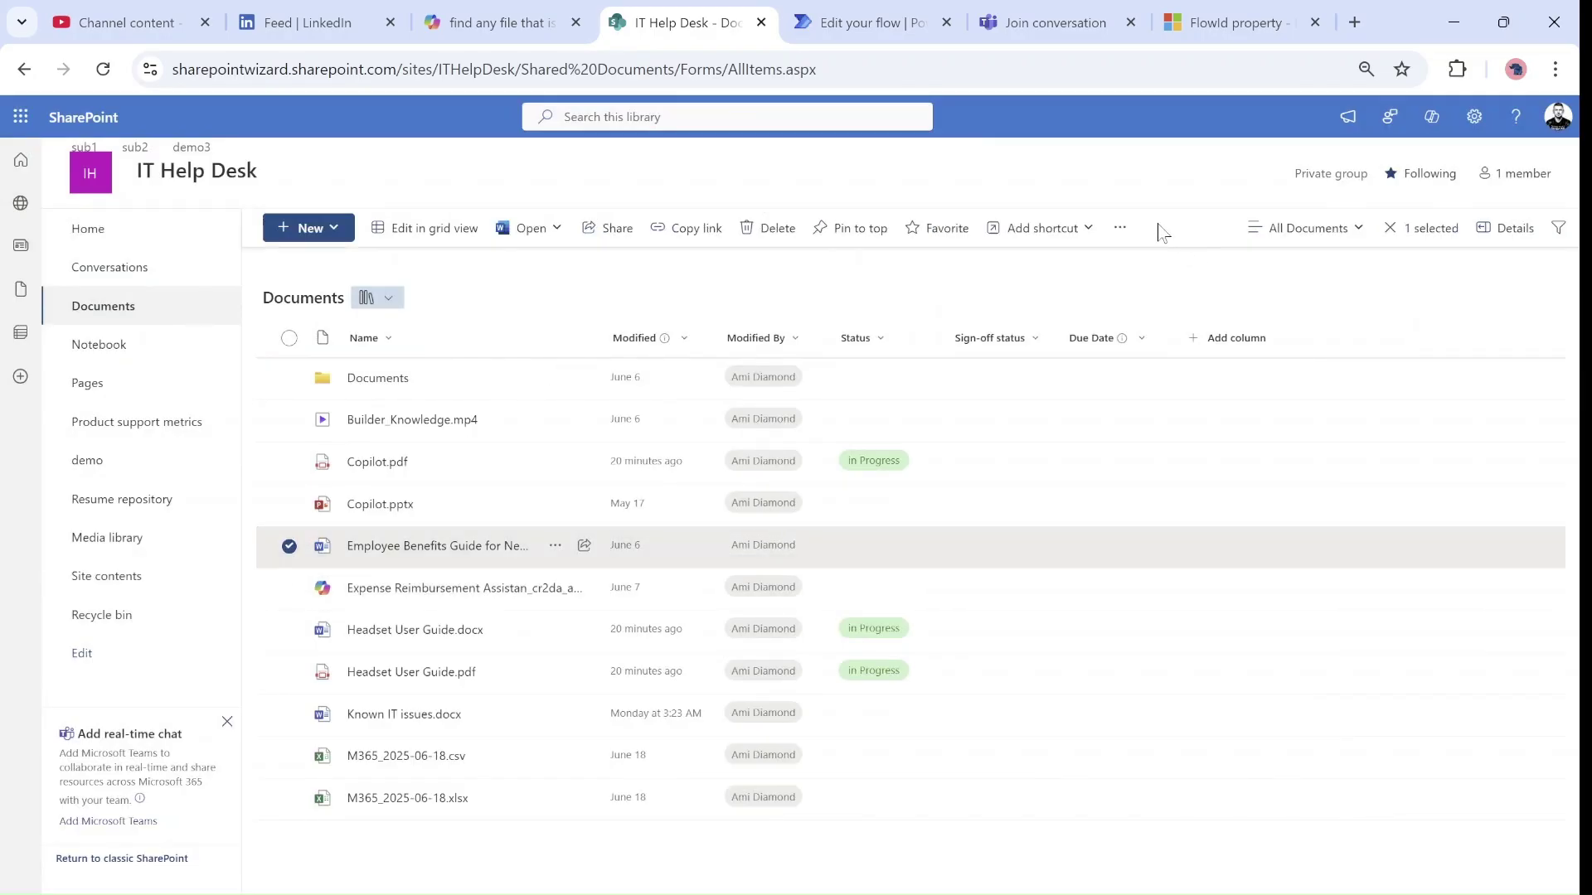
left_click(1121, 229)
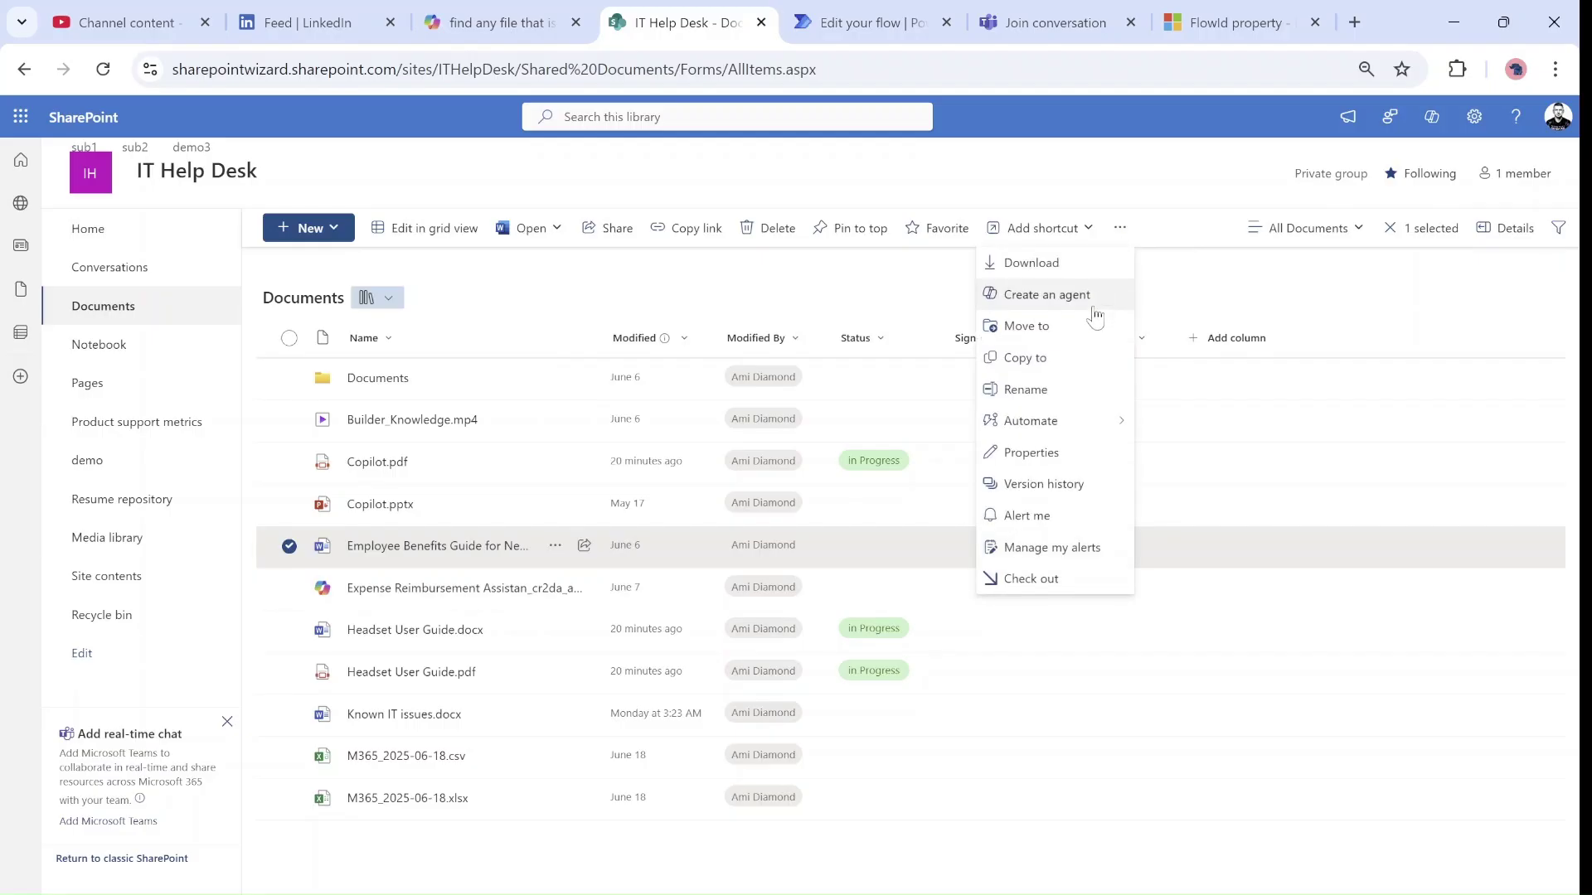
mouse_move(1069, 425)
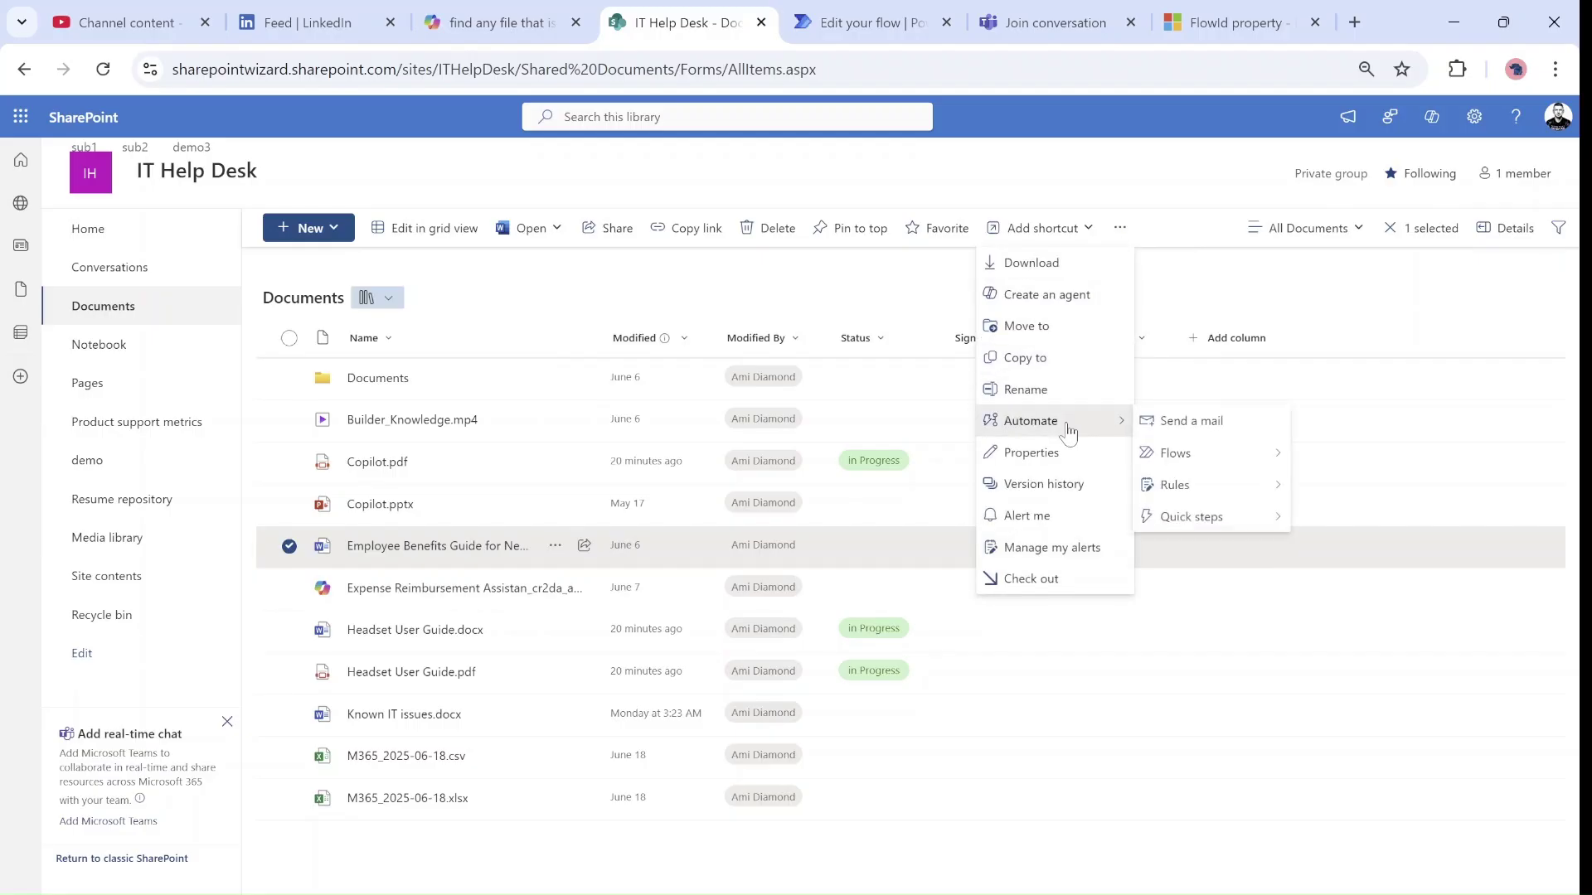
left_click(1208, 423)
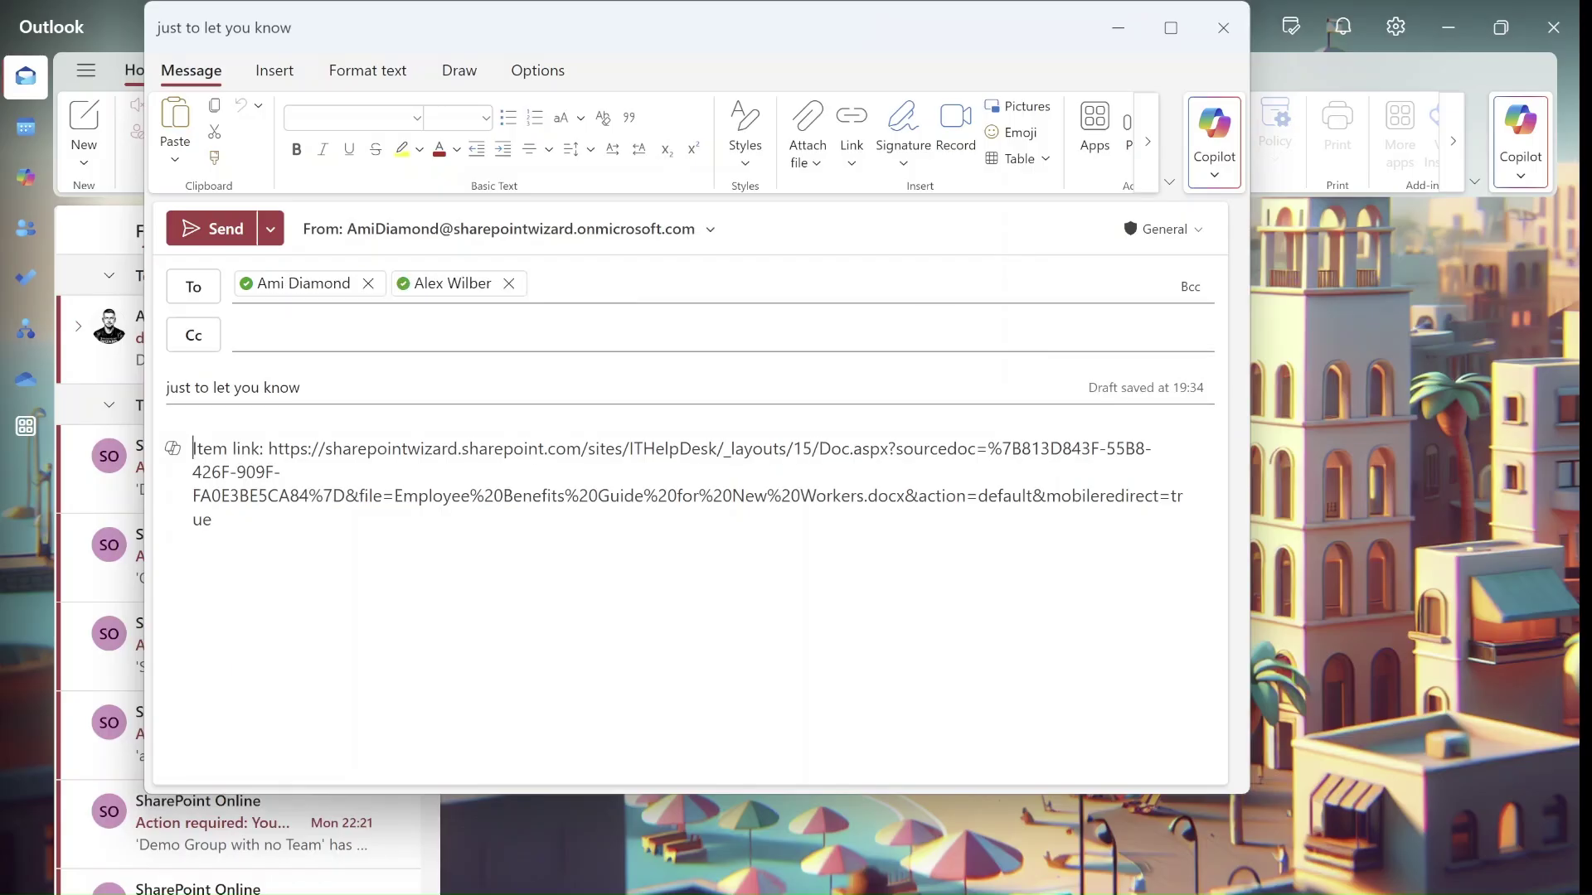
Add a new line after the item link, close the email draft without sending it, and return to the document library.
key("ctrl+End")
key("Return")
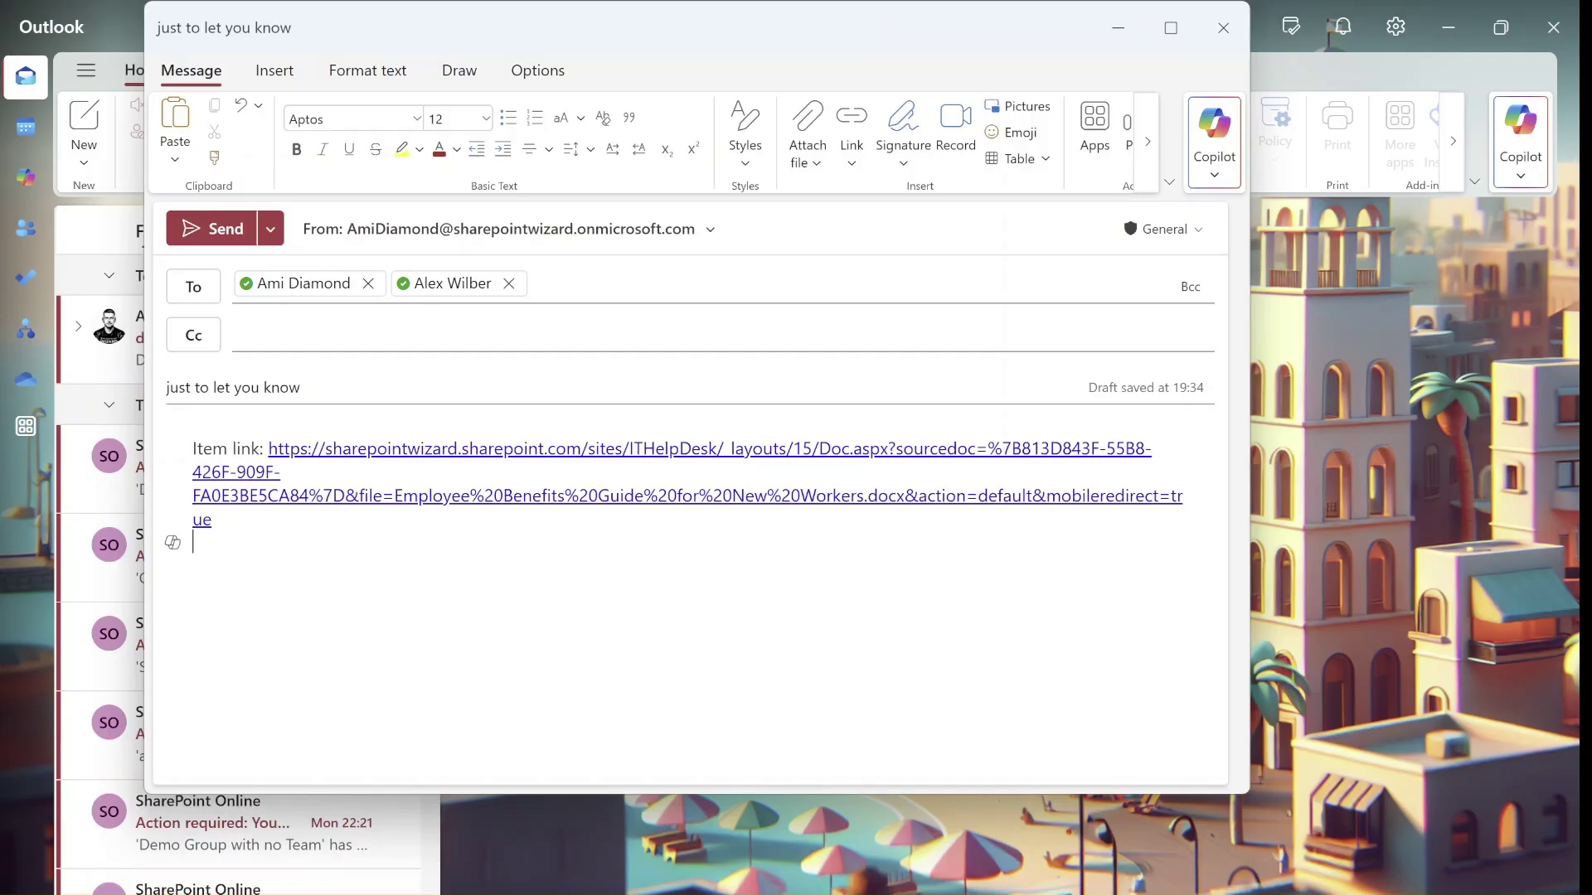
left_click(1235, 26)
left_click(1450, 25)
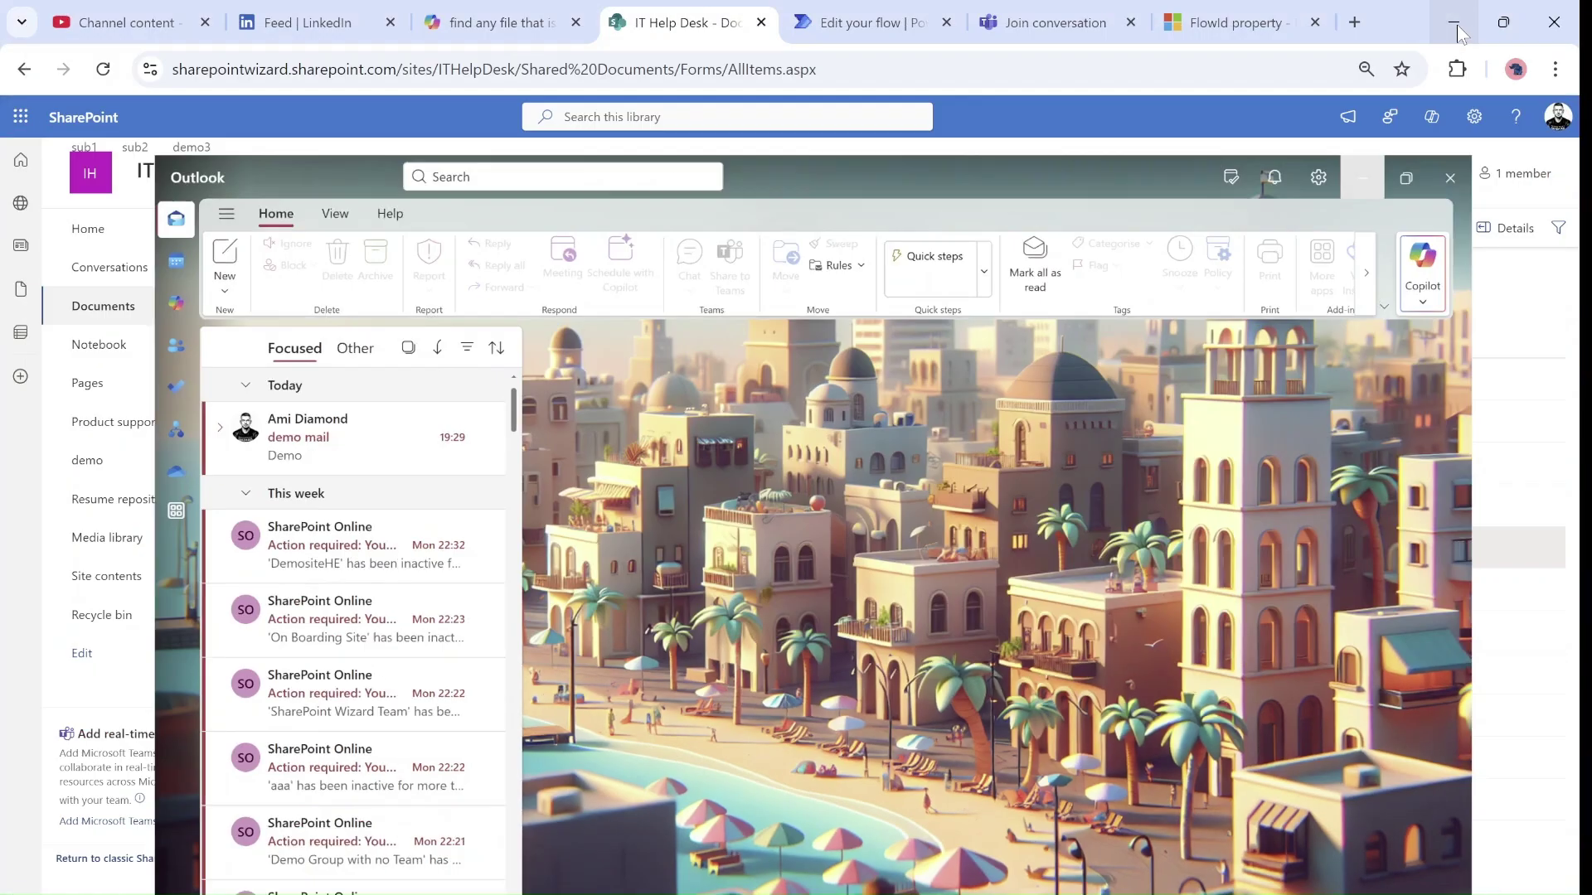
Begin another quick step for the library that starts a Teams chat for selected files.
left_click(1120, 230)
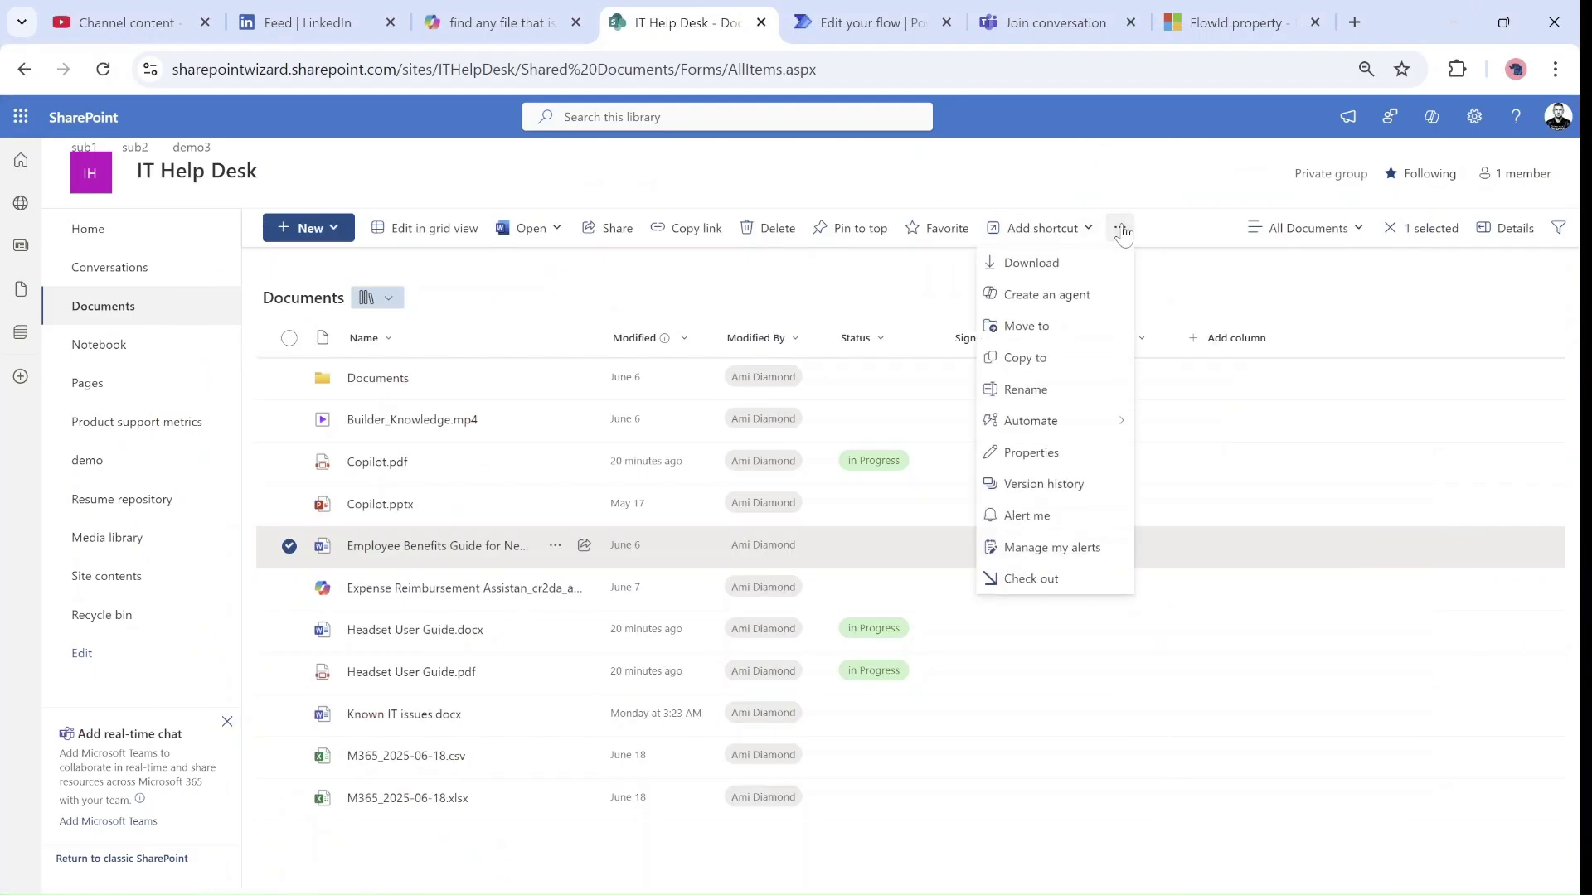
mouse_move(1094, 427)
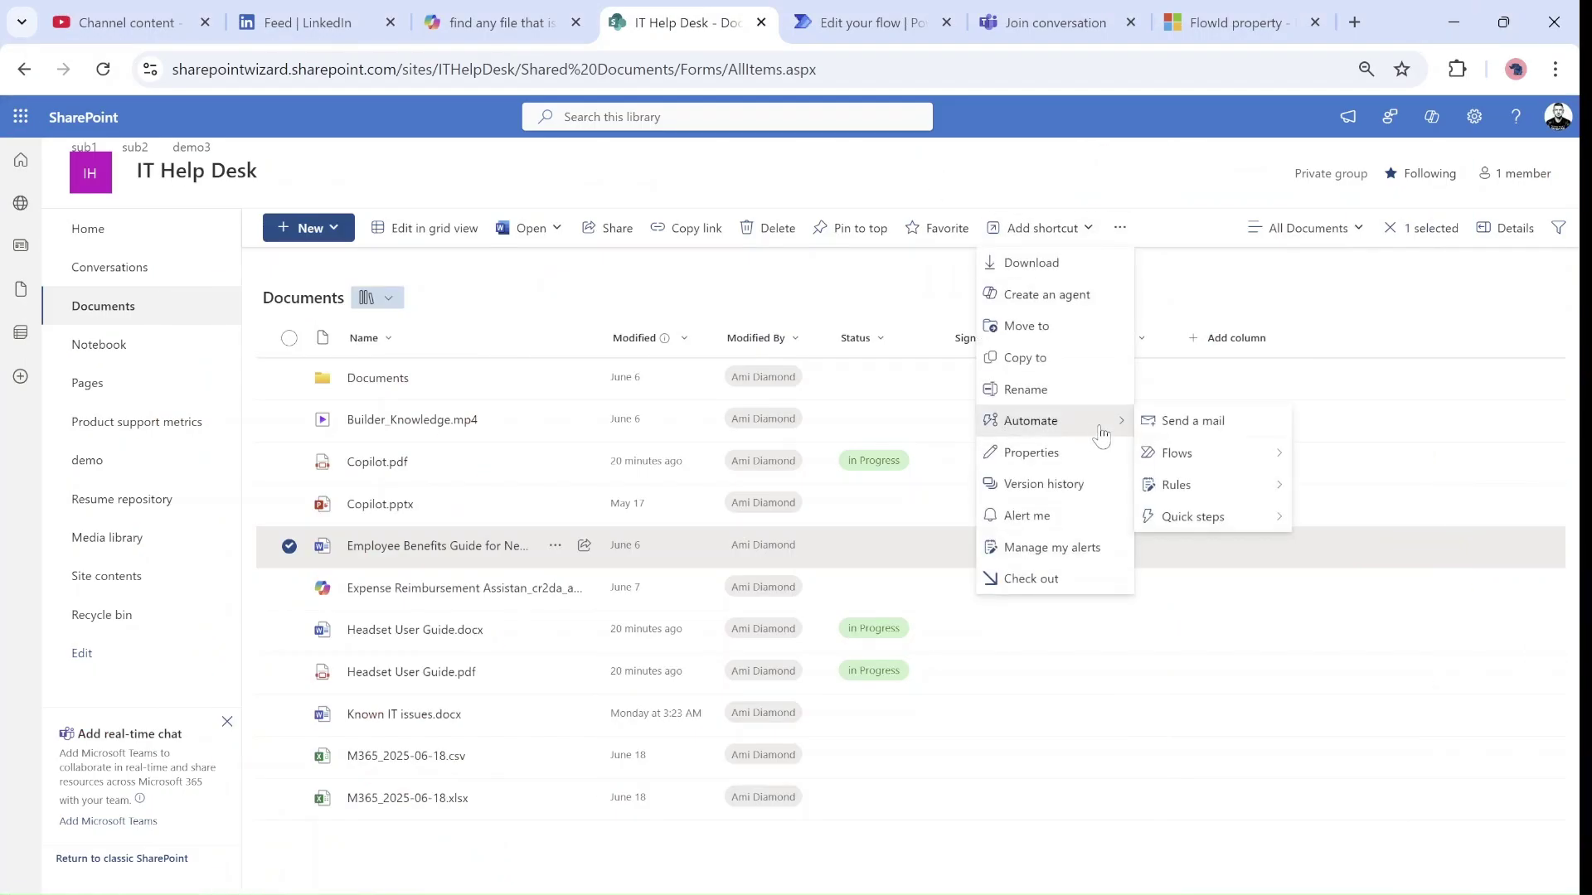
mouse_move(1206, 495)
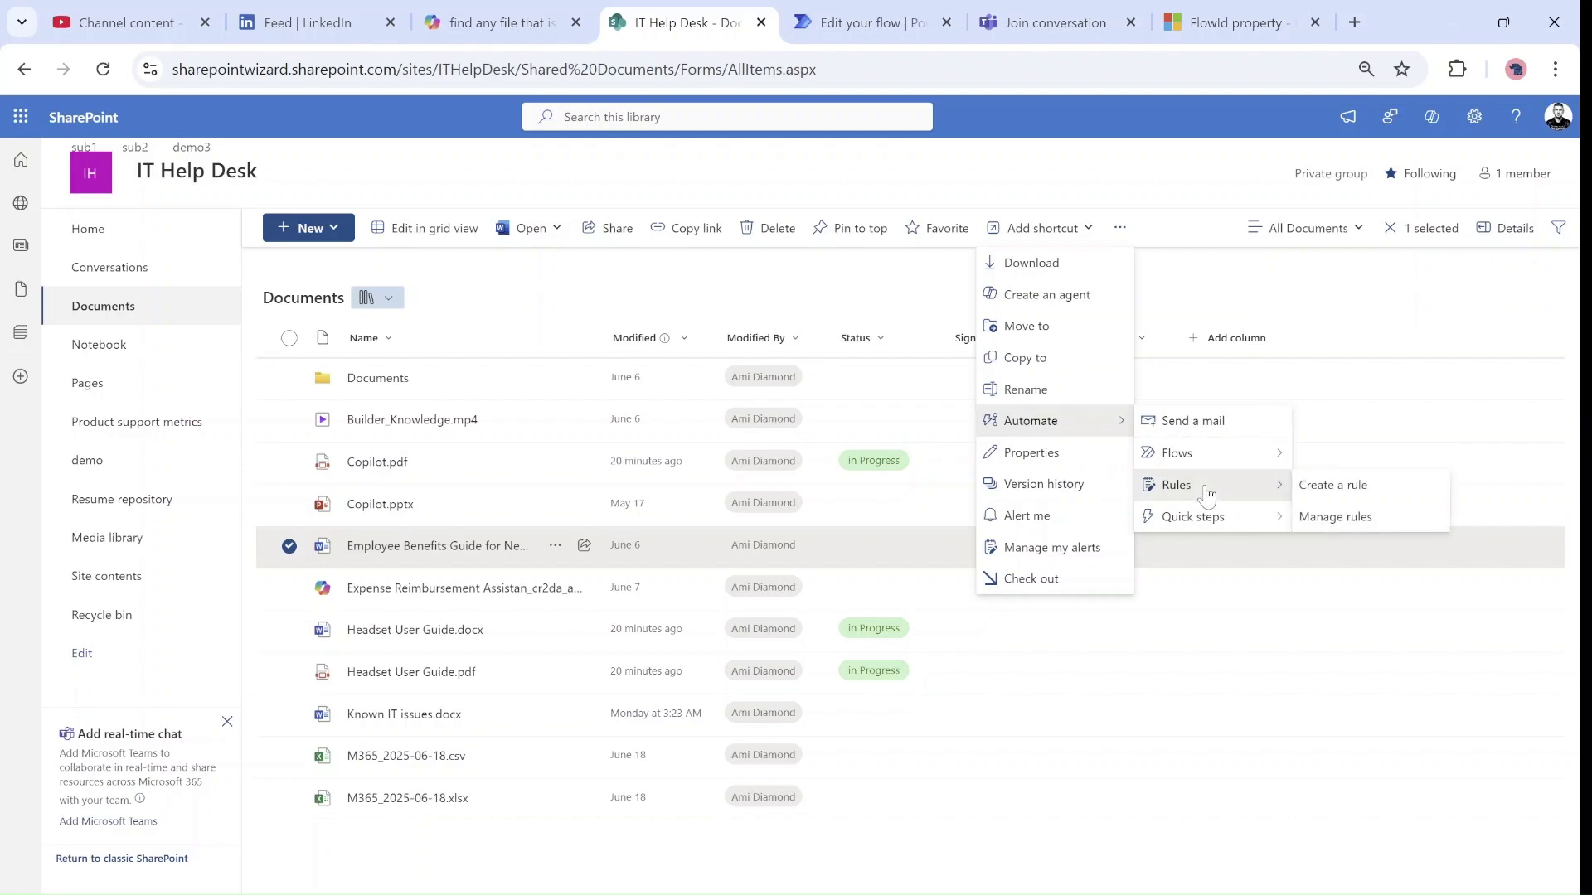
left_click(1328, 520)
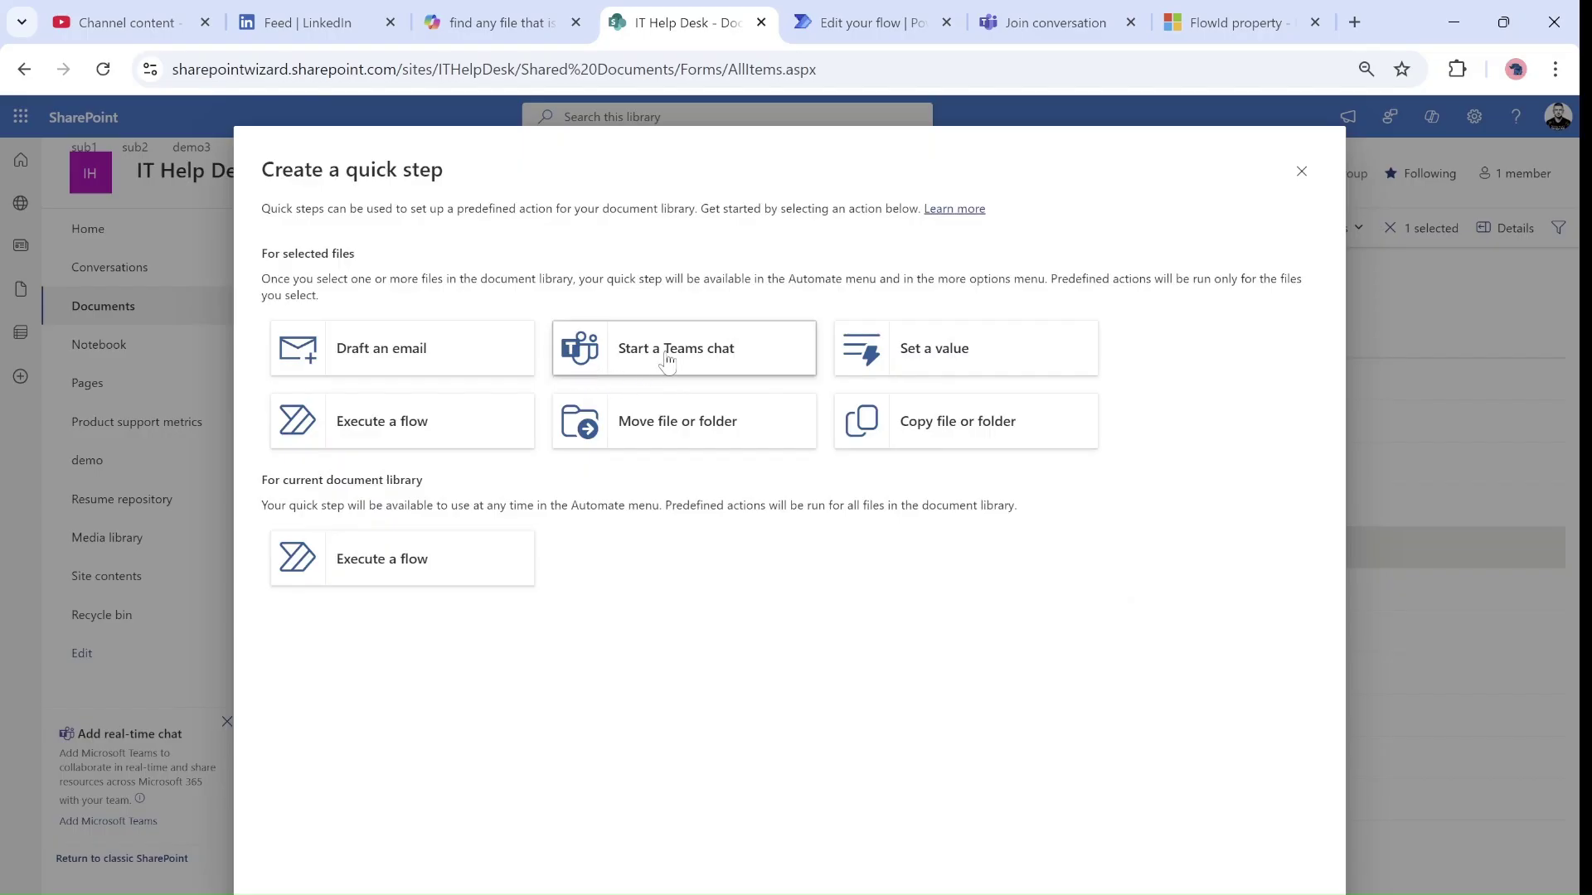
left_click(753, 358)
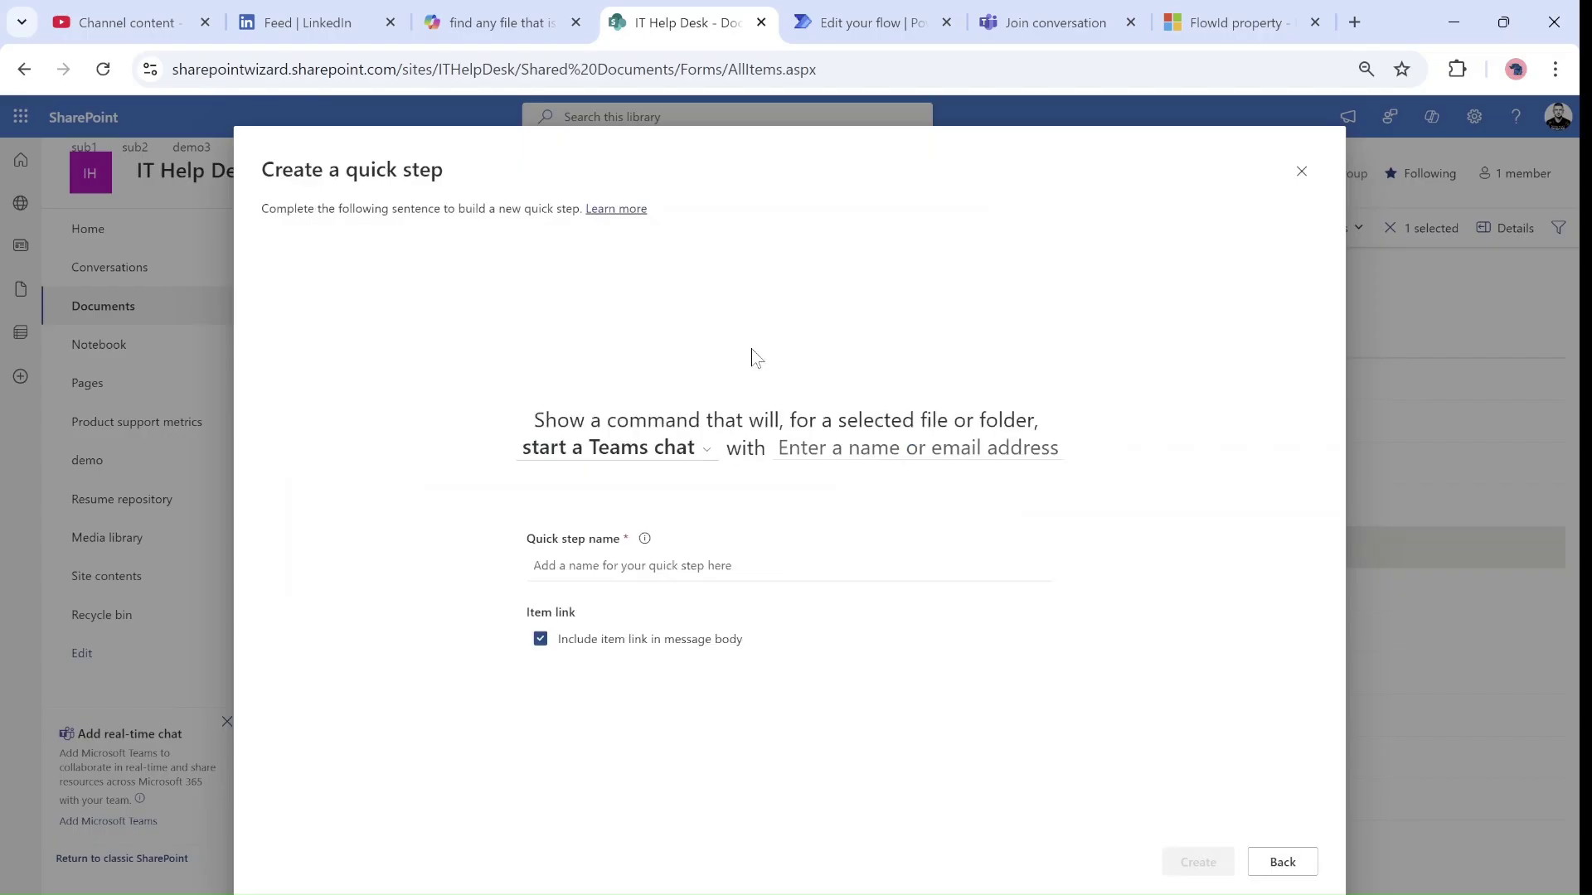
Keep "start a Teams chat" as the quick step's action and add the two colleagues as chat recipients.
left_click(703, 450)
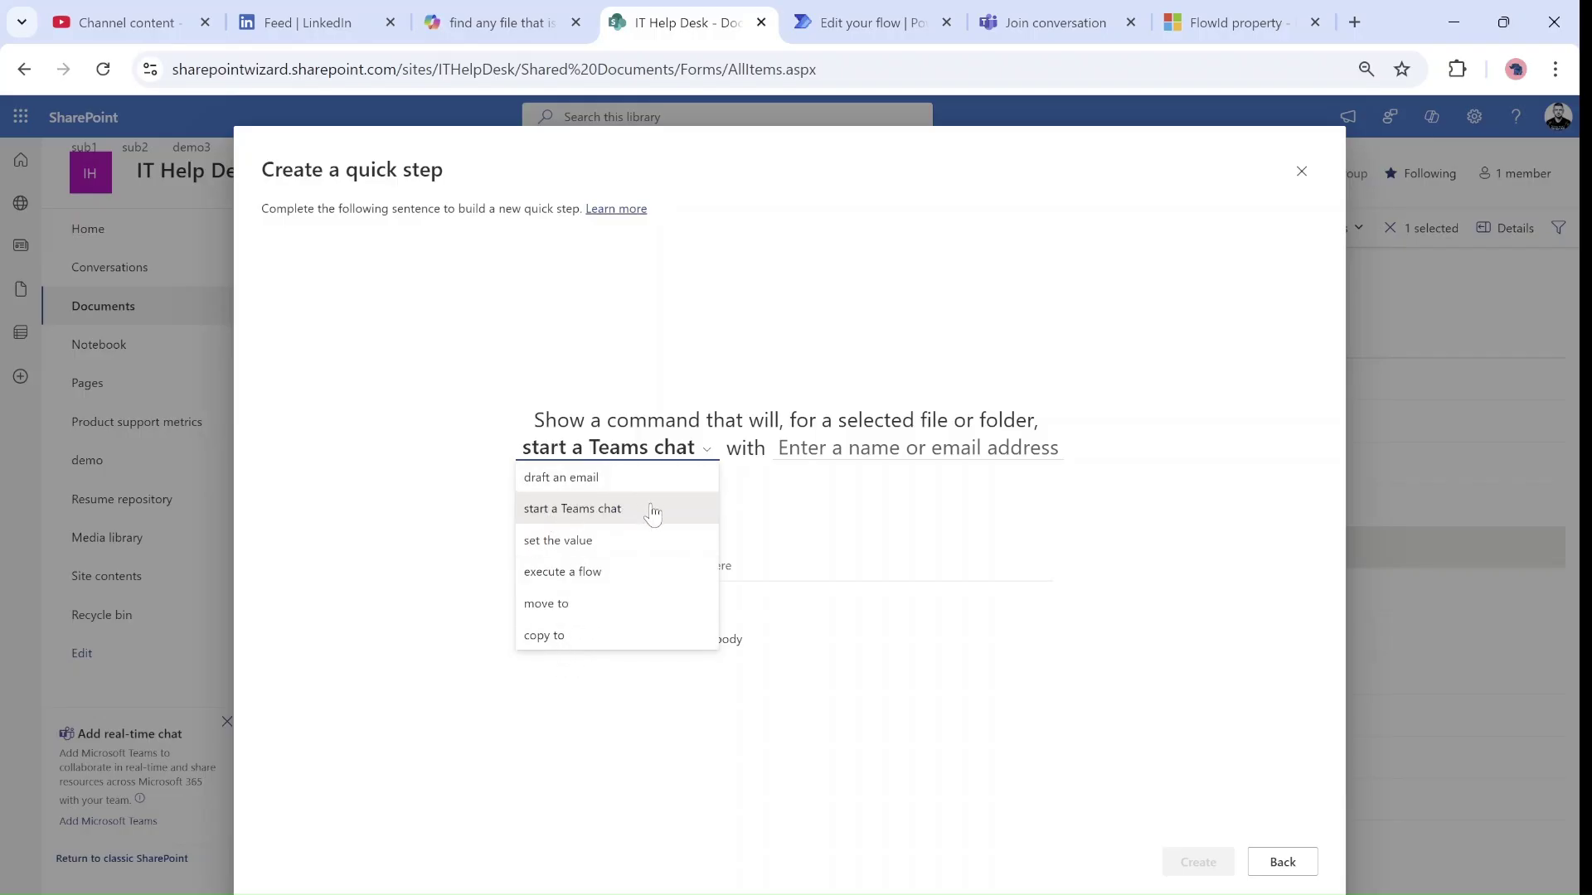
left_click(652, 510)
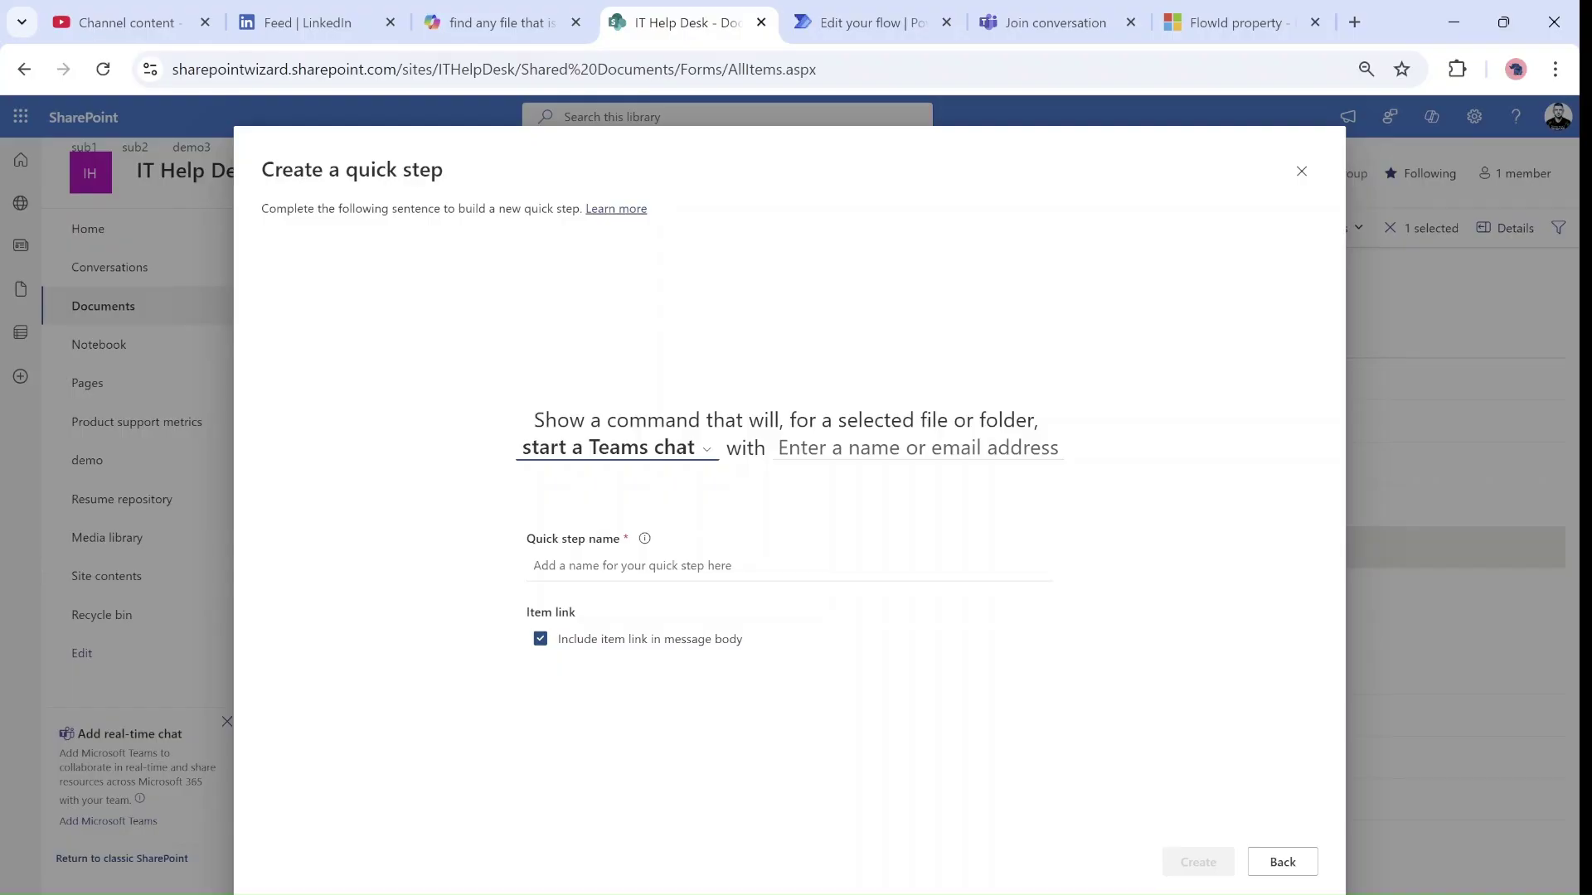
left_click(780, 448)
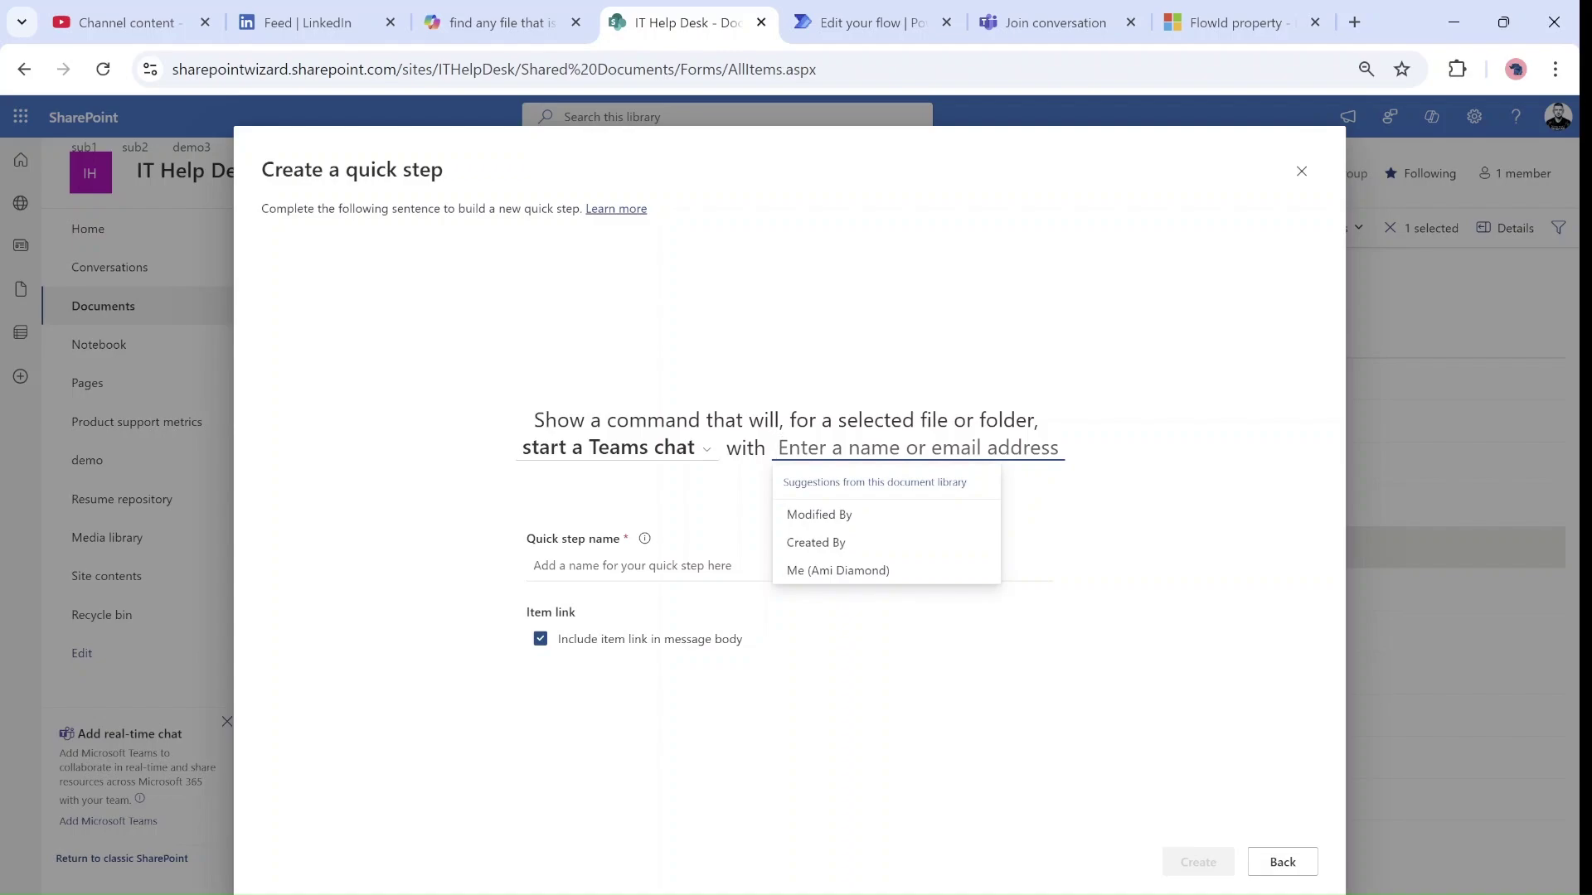
type("ami")
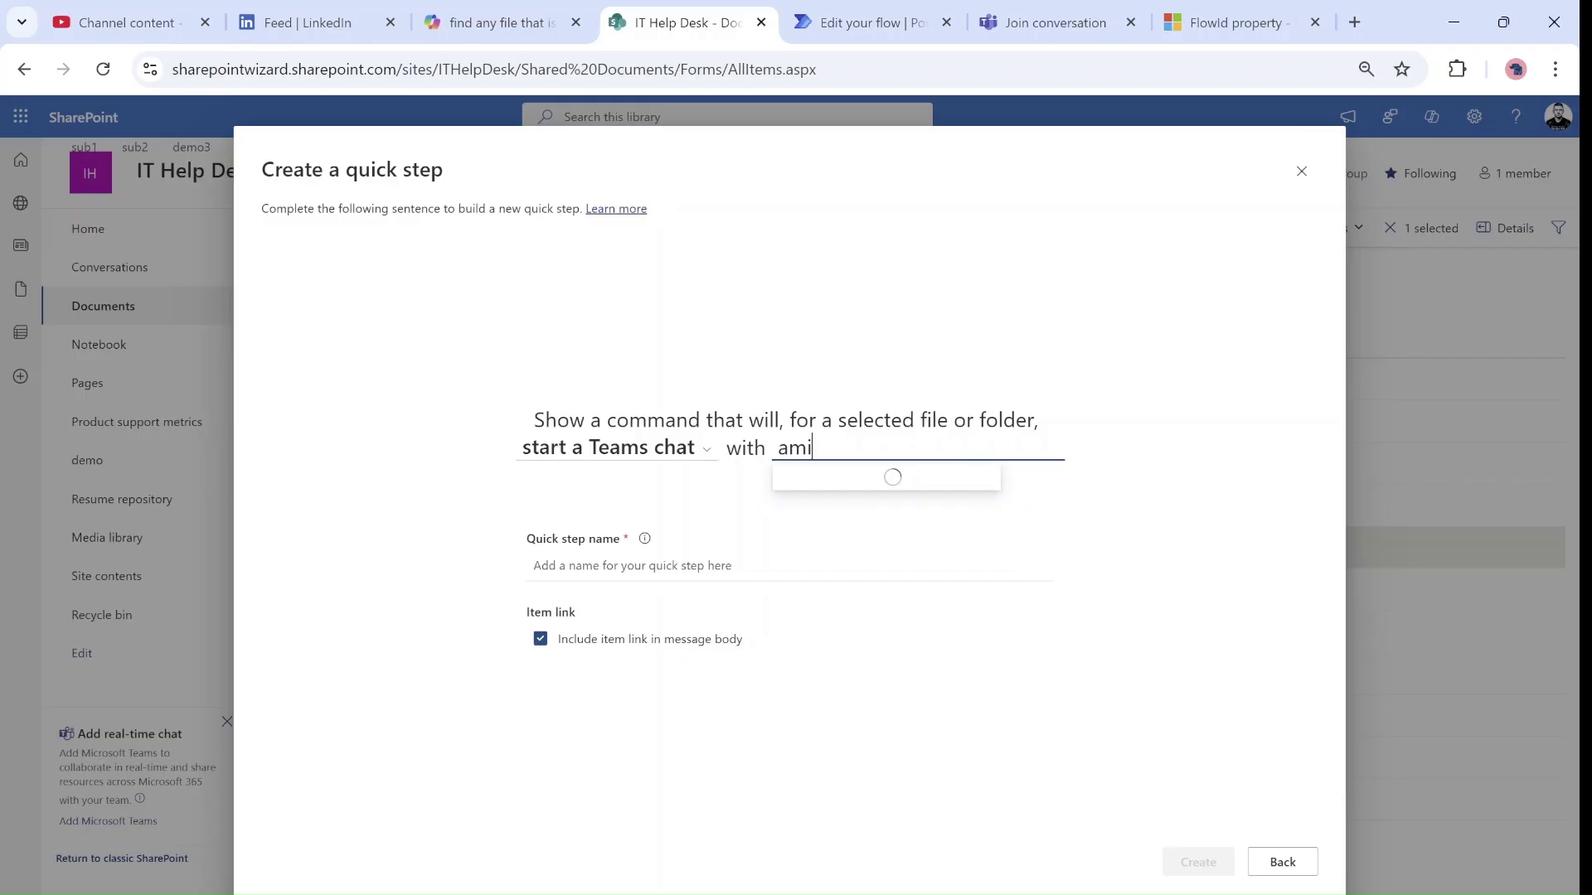
left_click(841, 487)
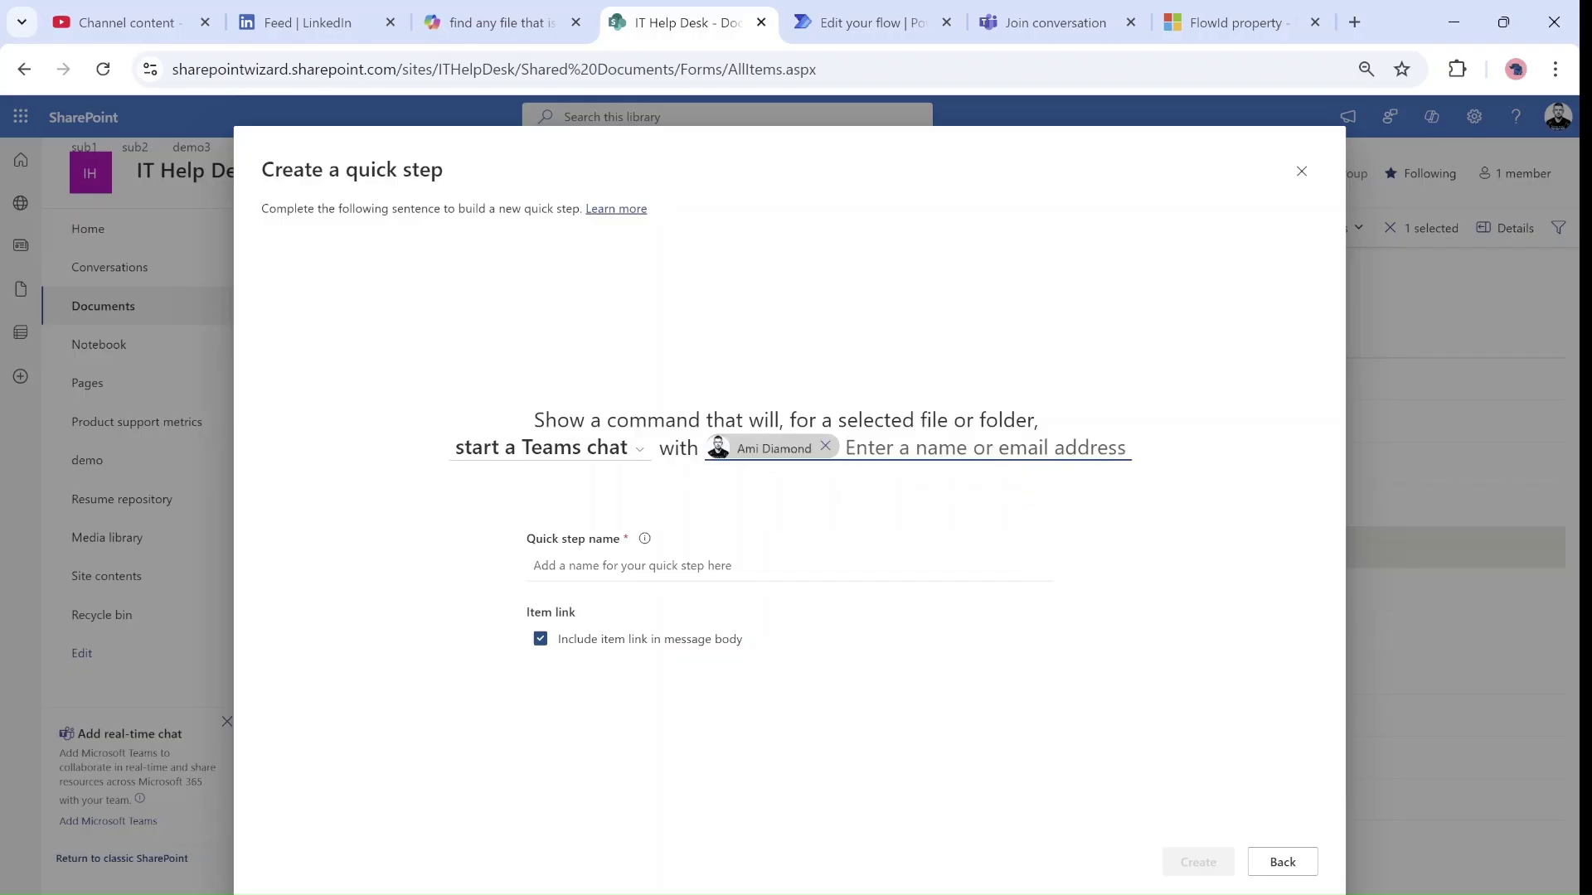
type("ale")
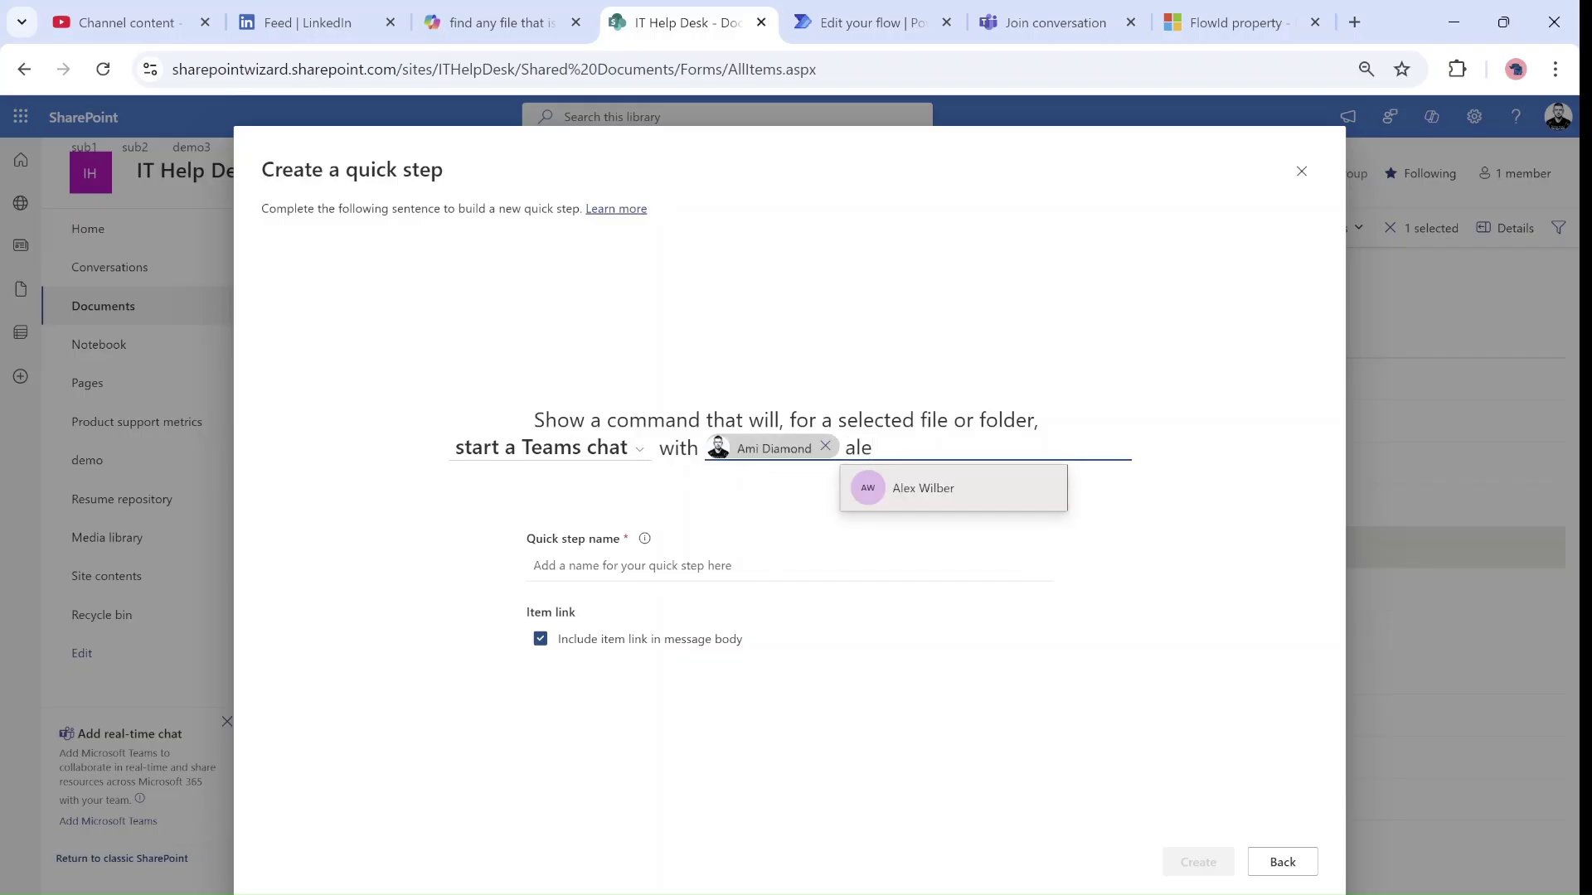
left_click(907, 493)
Name the quick step "Chat in teams", create it, and return to the document library.
key("Tab")
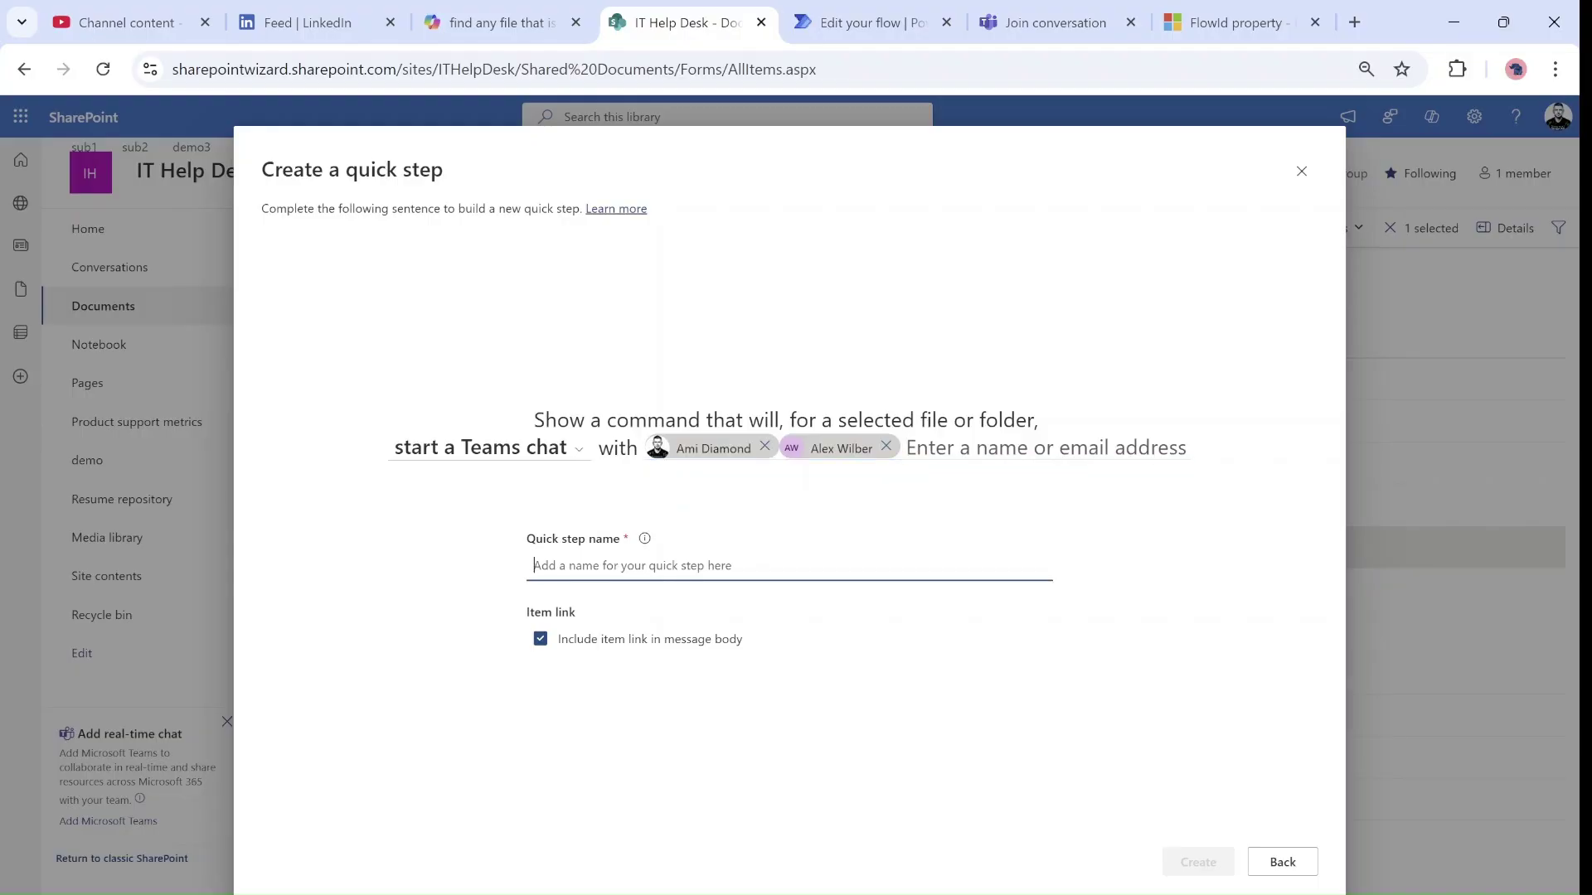
type("Chat in teams")
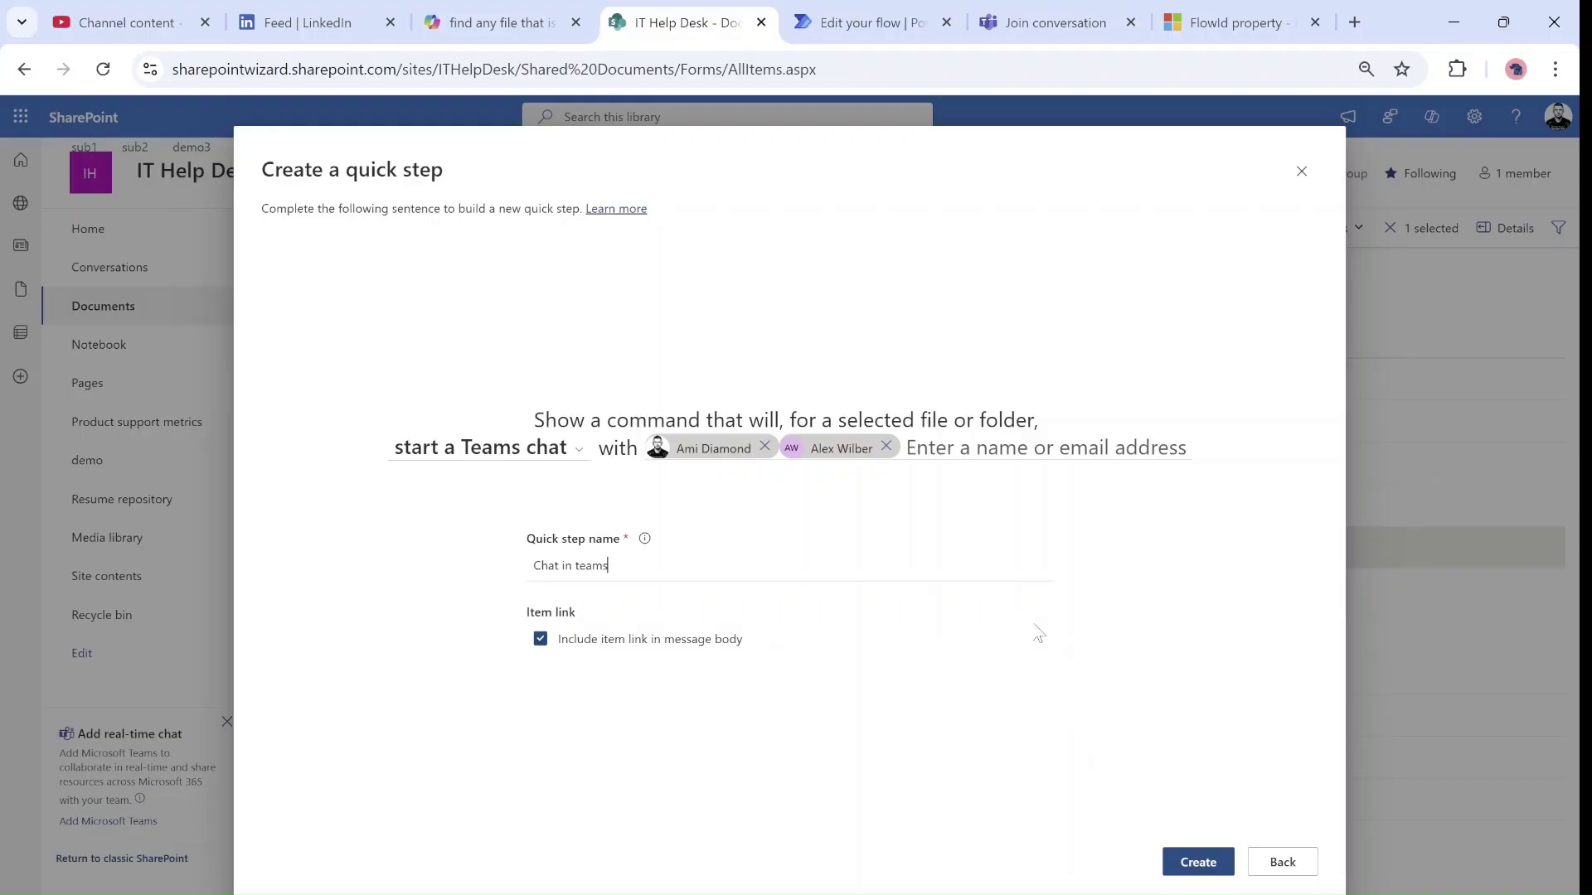
left_click(1198, 862)
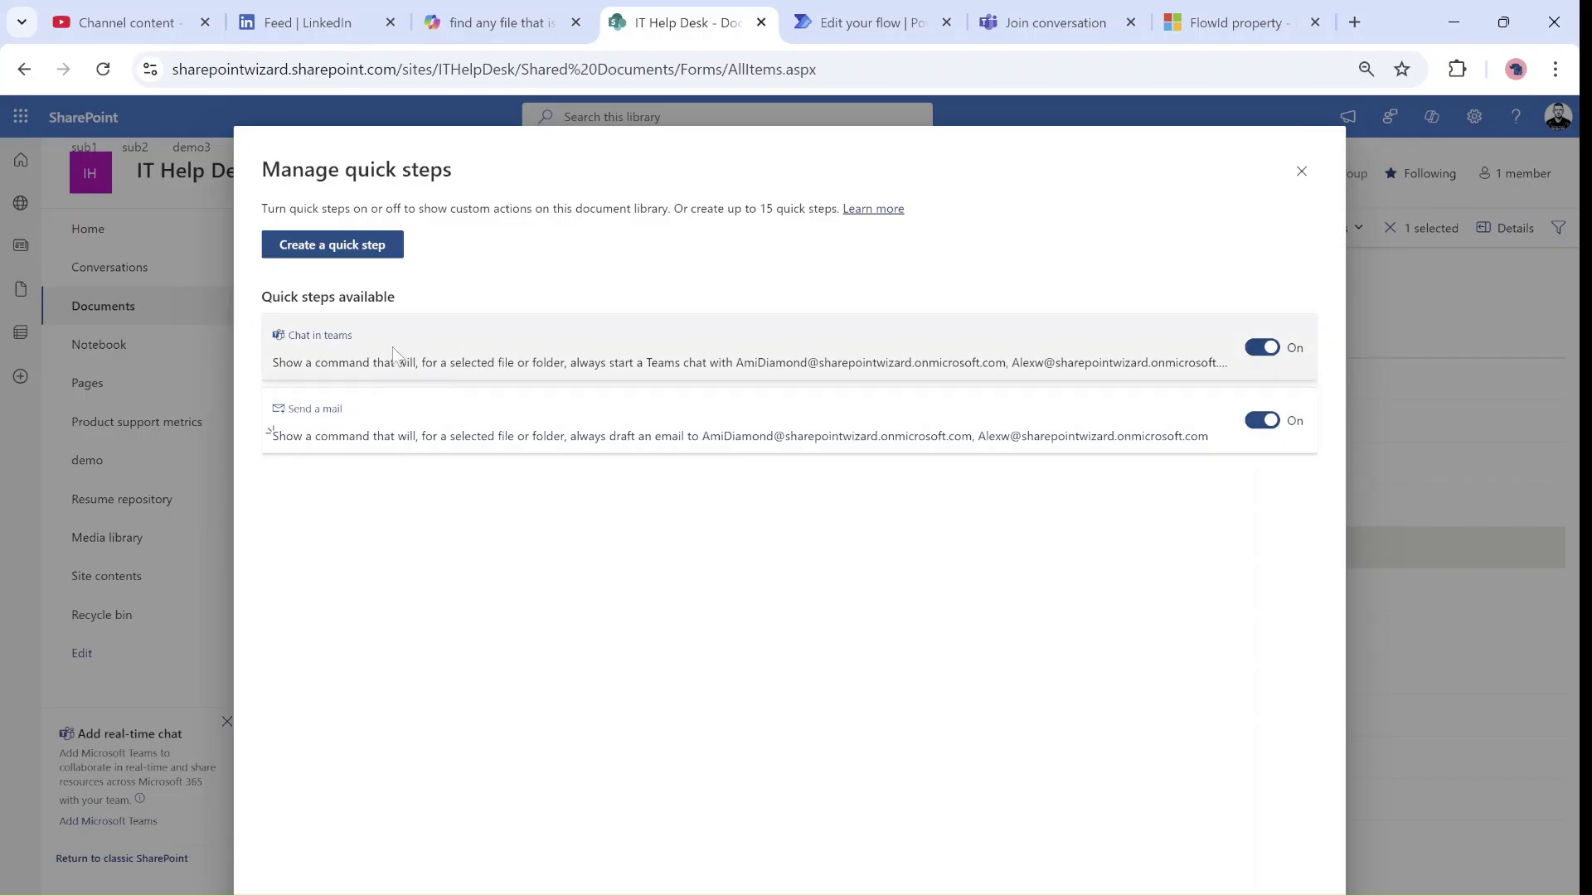
left_click(1315, 183)
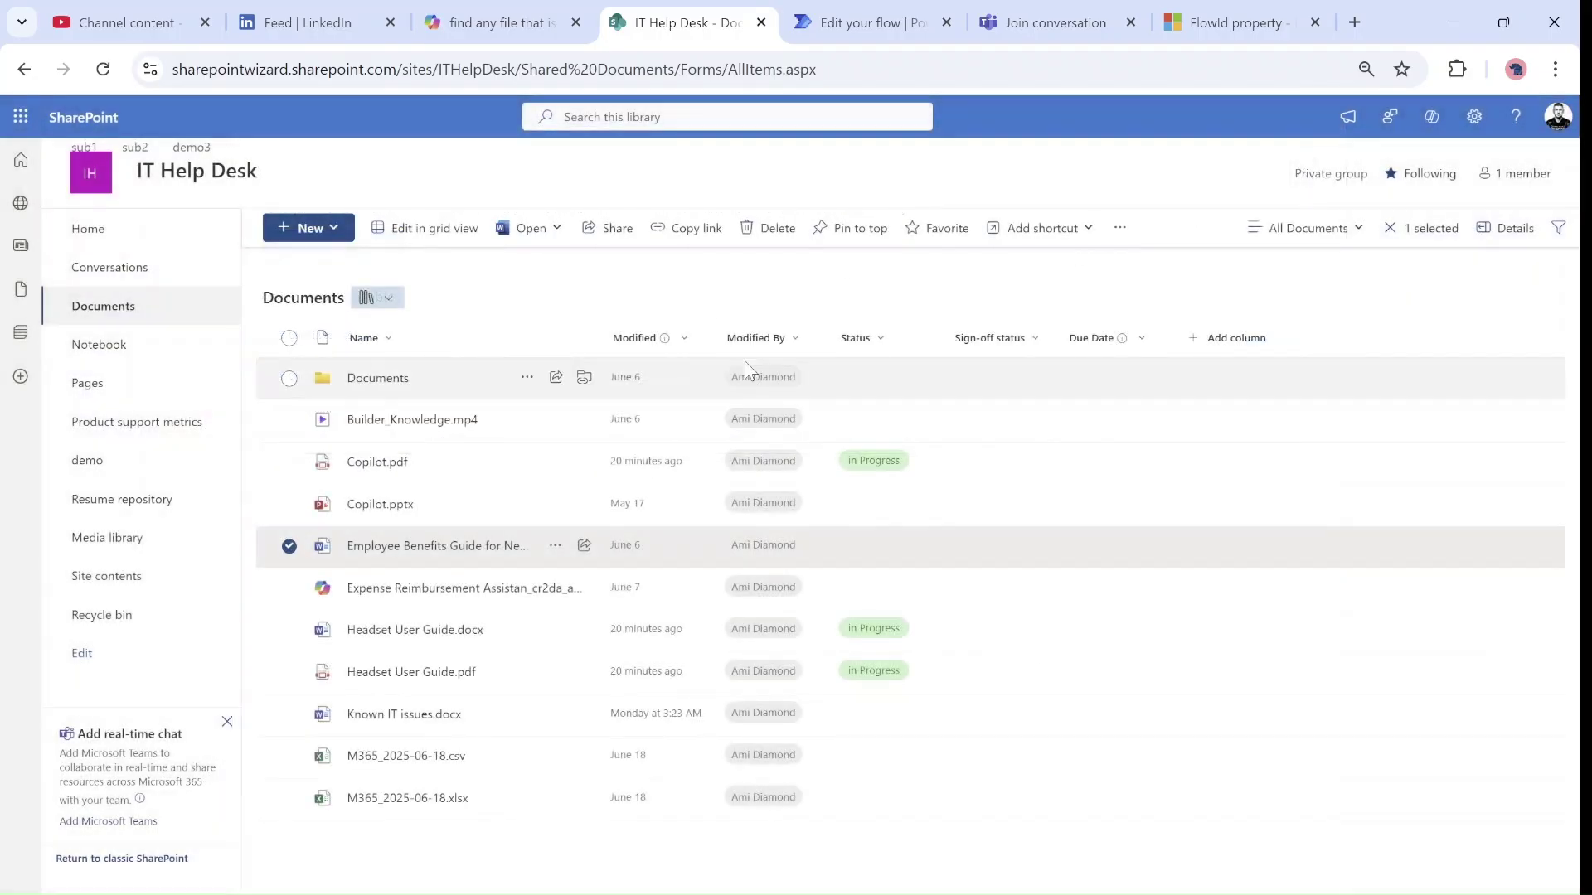
Add Known IT issues.docx to the selection and check which automation options are offered for multiple files.
left_click(289, 715)
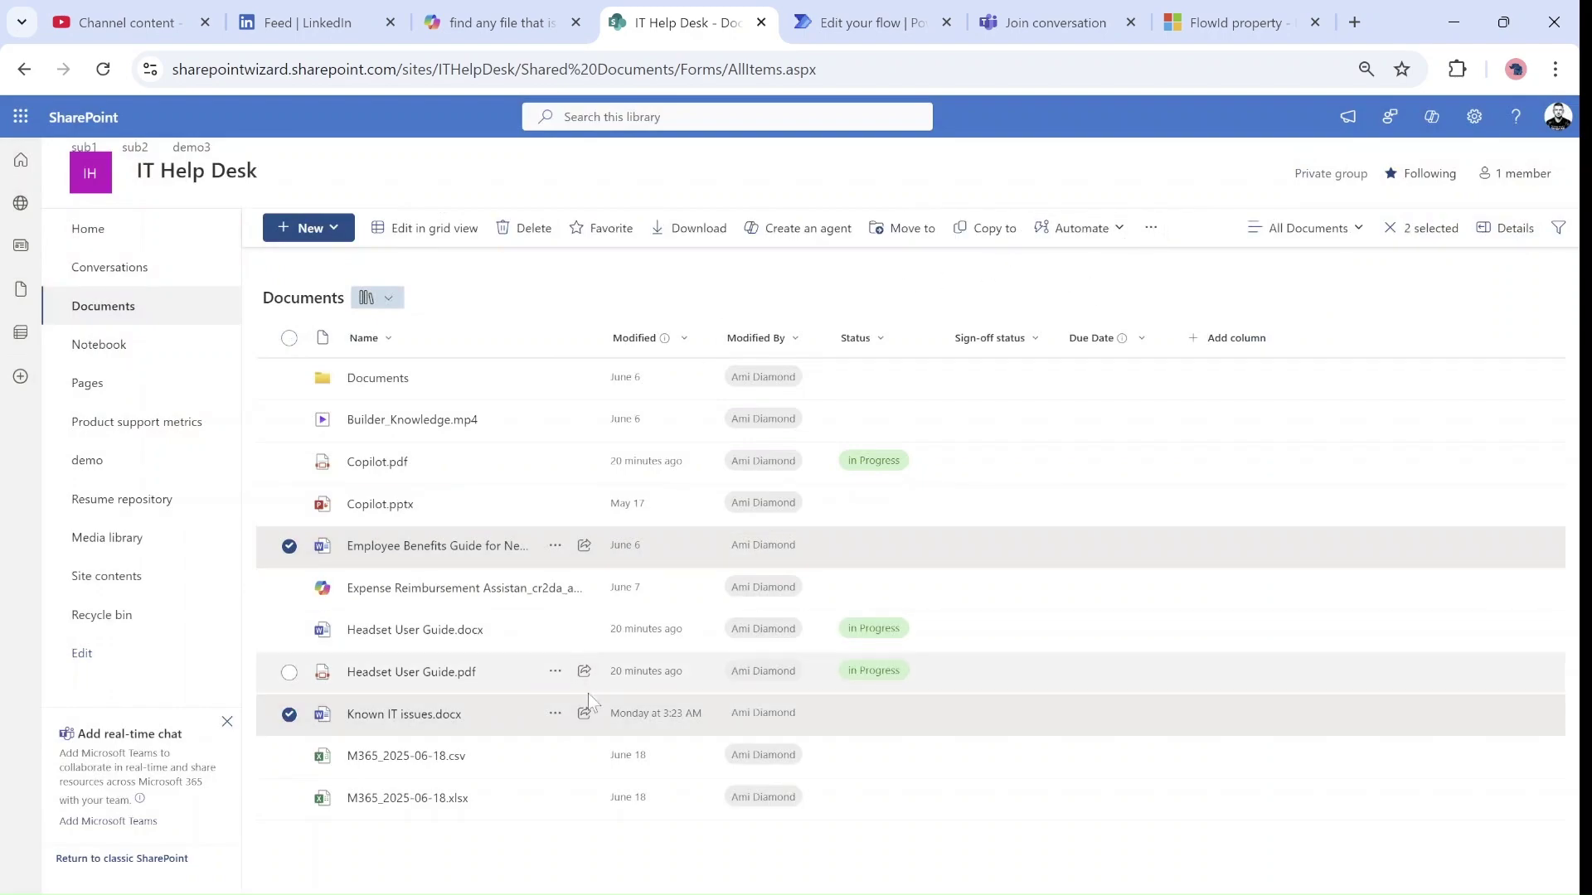
left_click(555, 715)
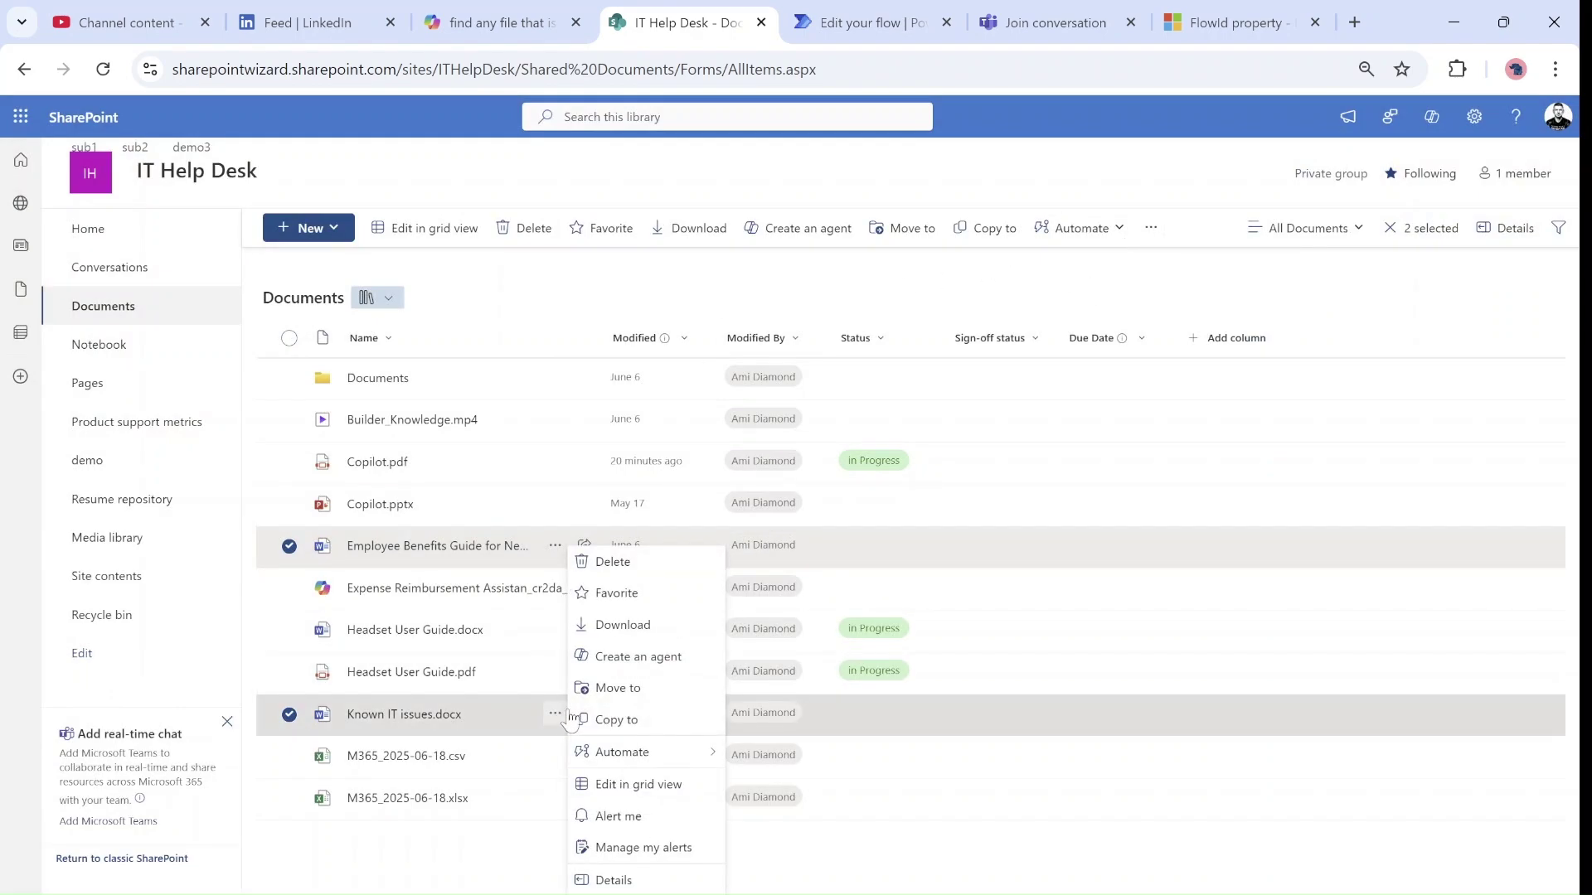
mouse_move(621, 752)
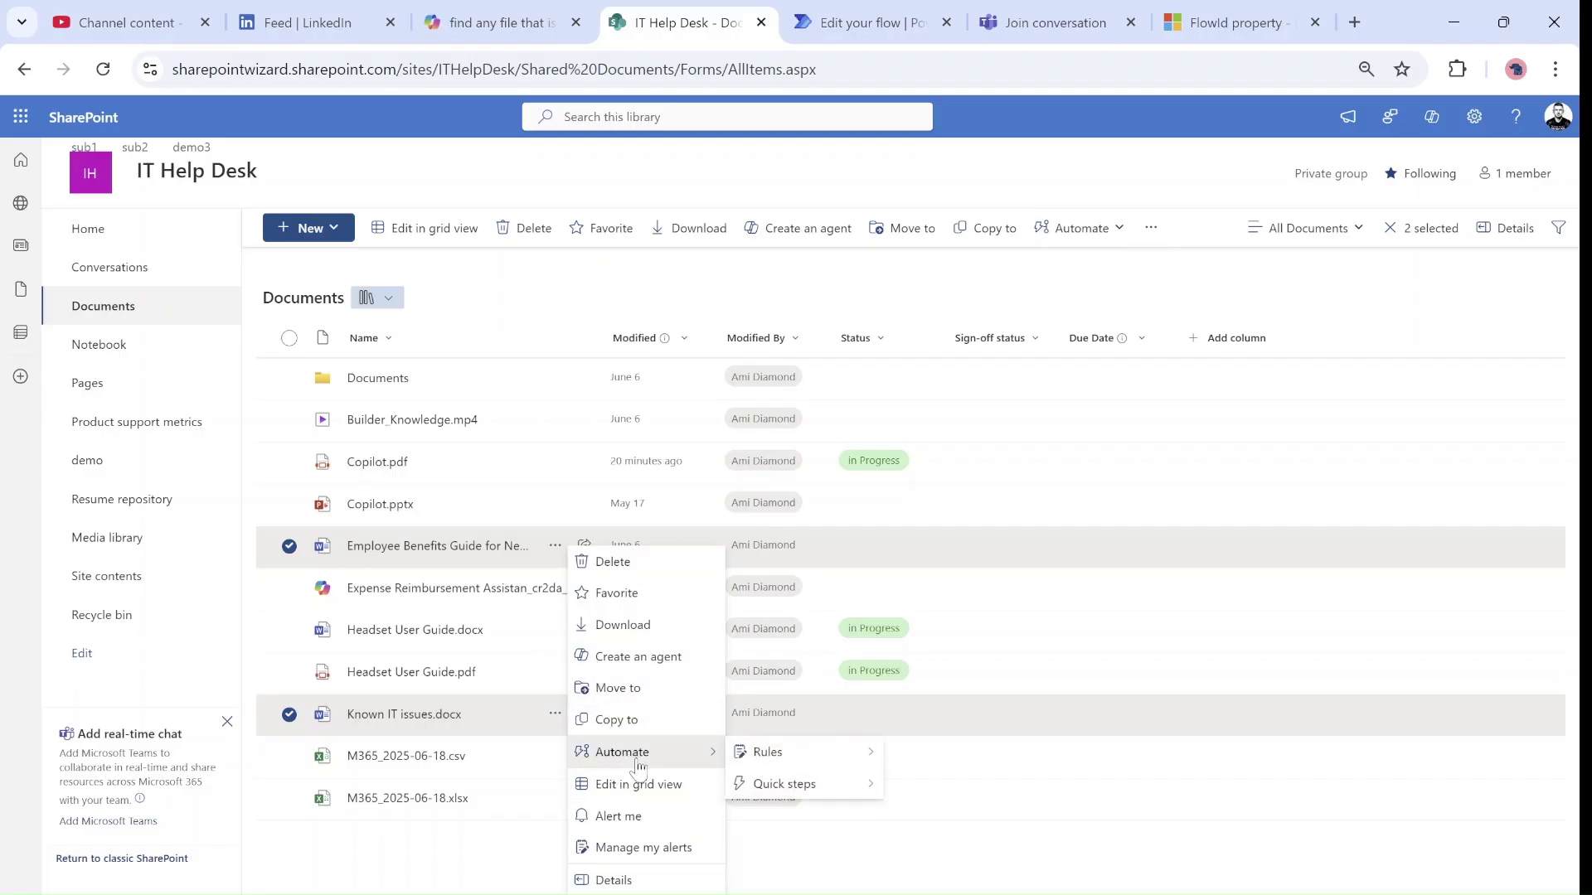
mouse_move(800, 786)
mouse_move(788, 757)
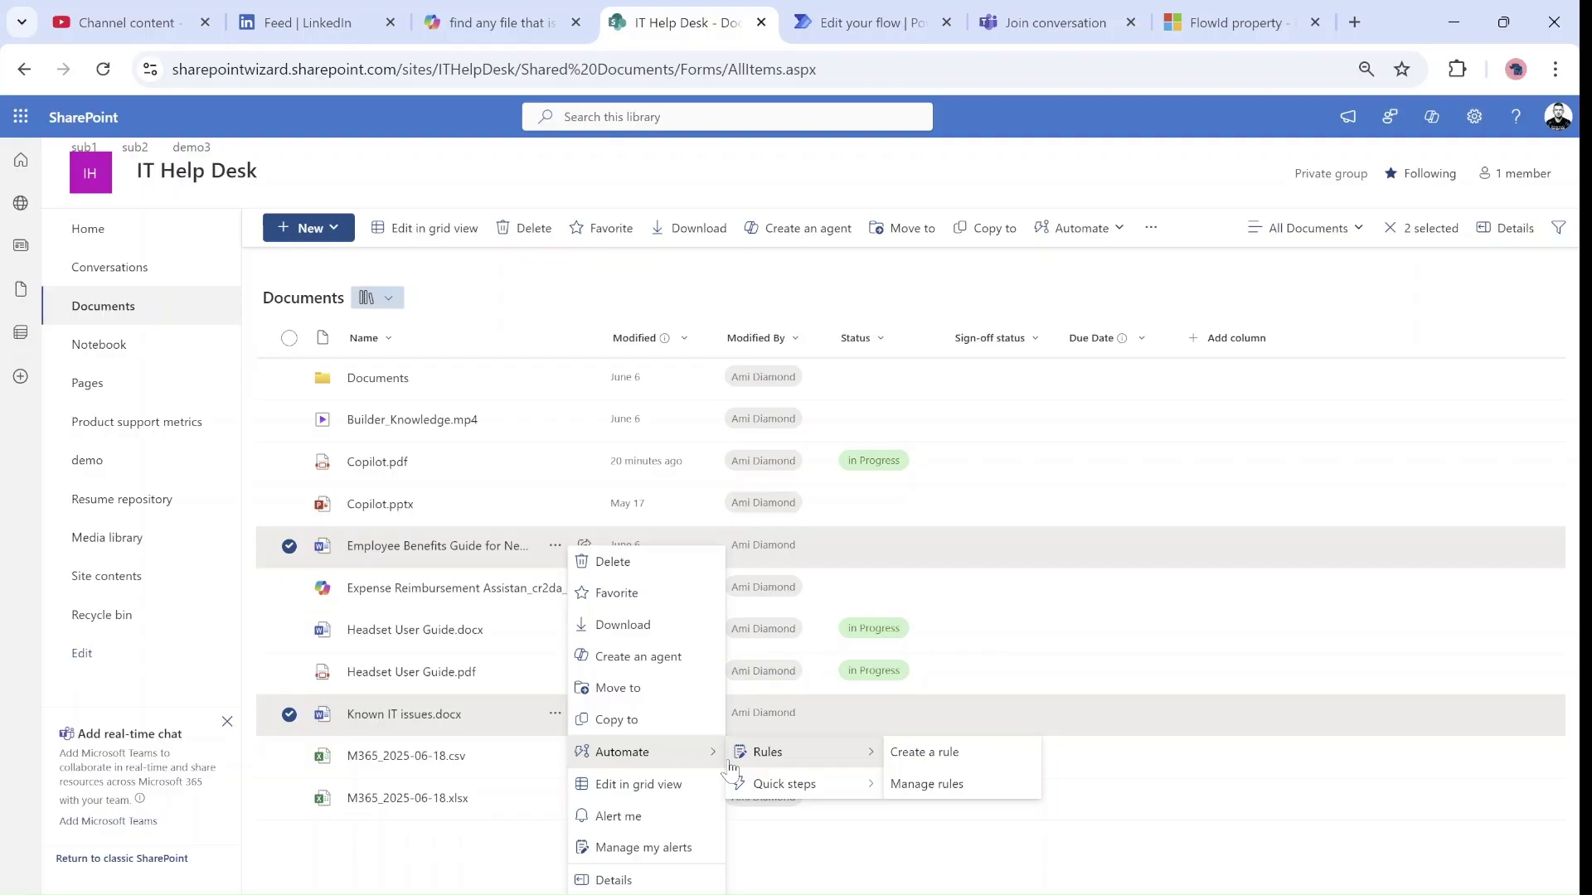
Deselect the Employee Benefits Guide and run the "Chat in teams" quick step on Known IT issues.docx, opening it in the Microsoft Teams app.
left_click(288, 546)
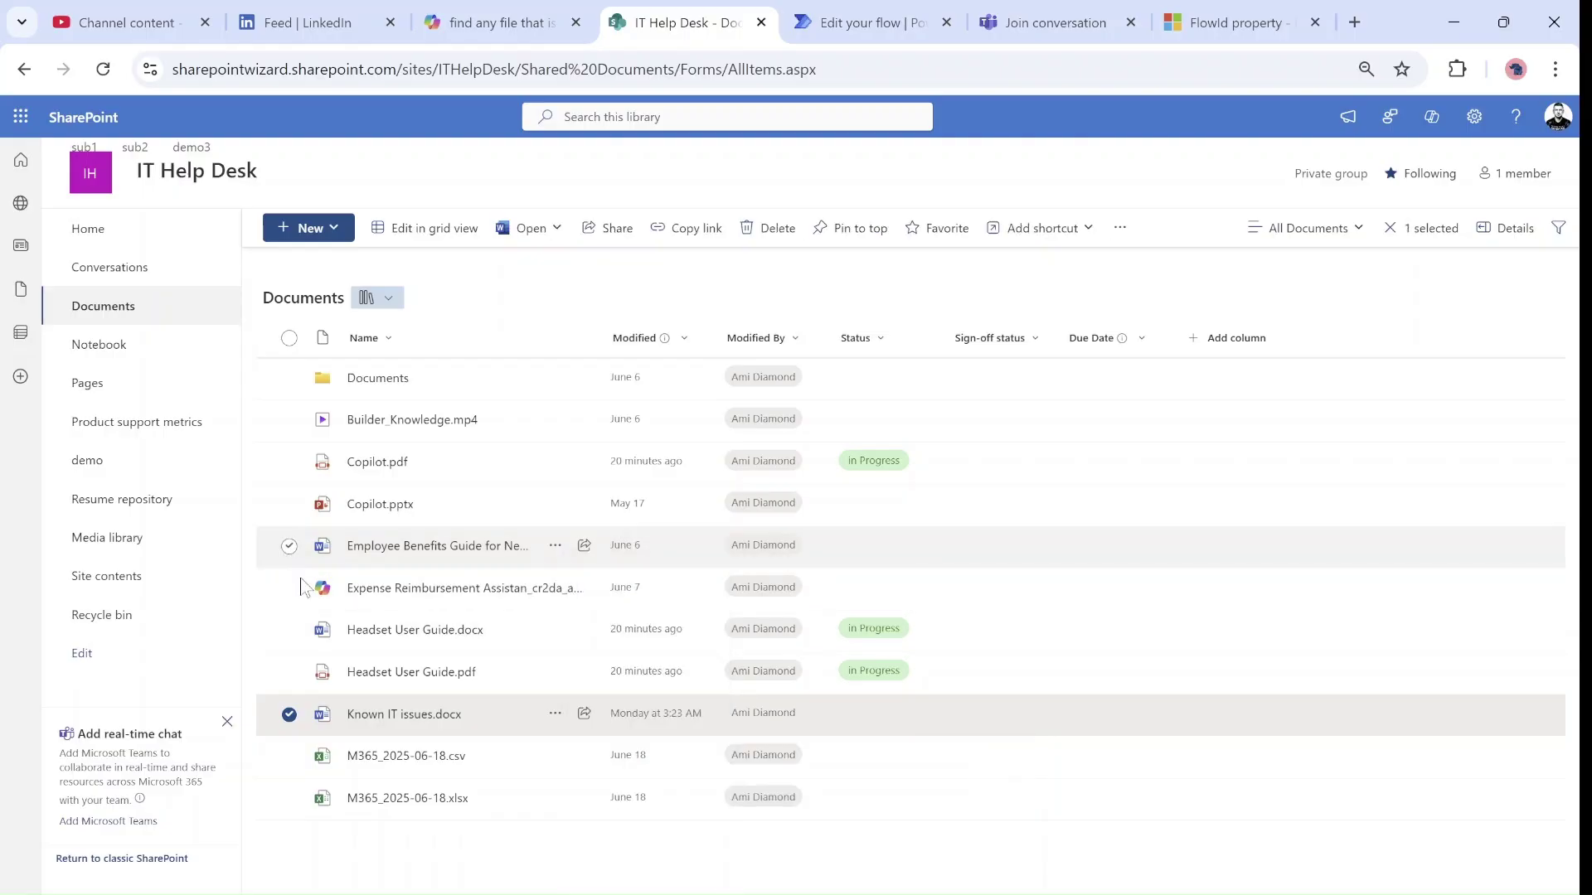
left_click(554, 717)
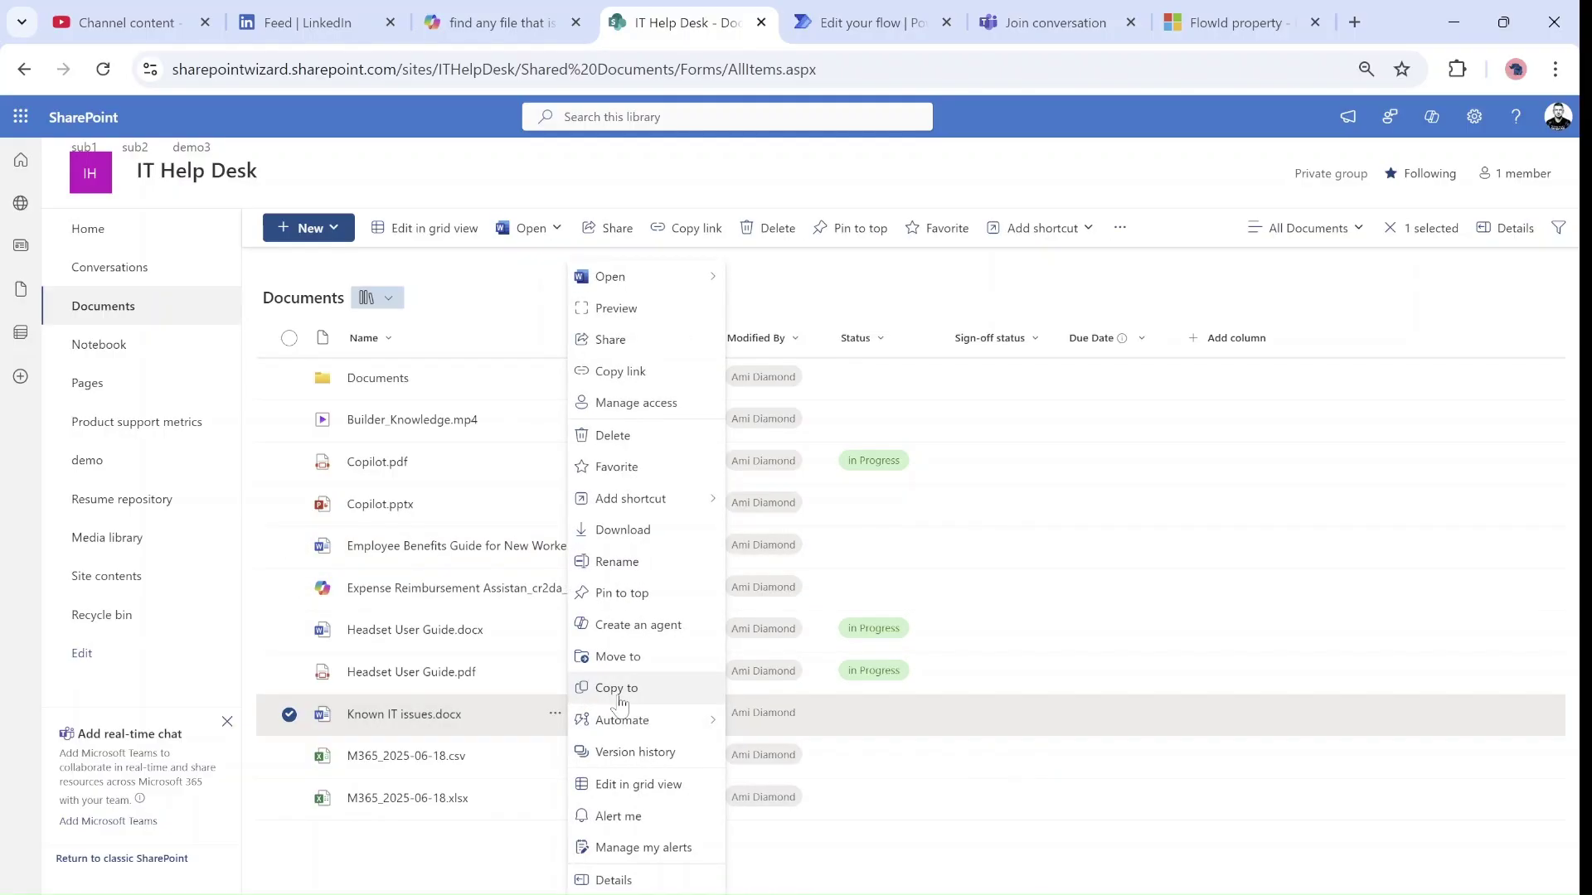
mouse_move(657, 728)
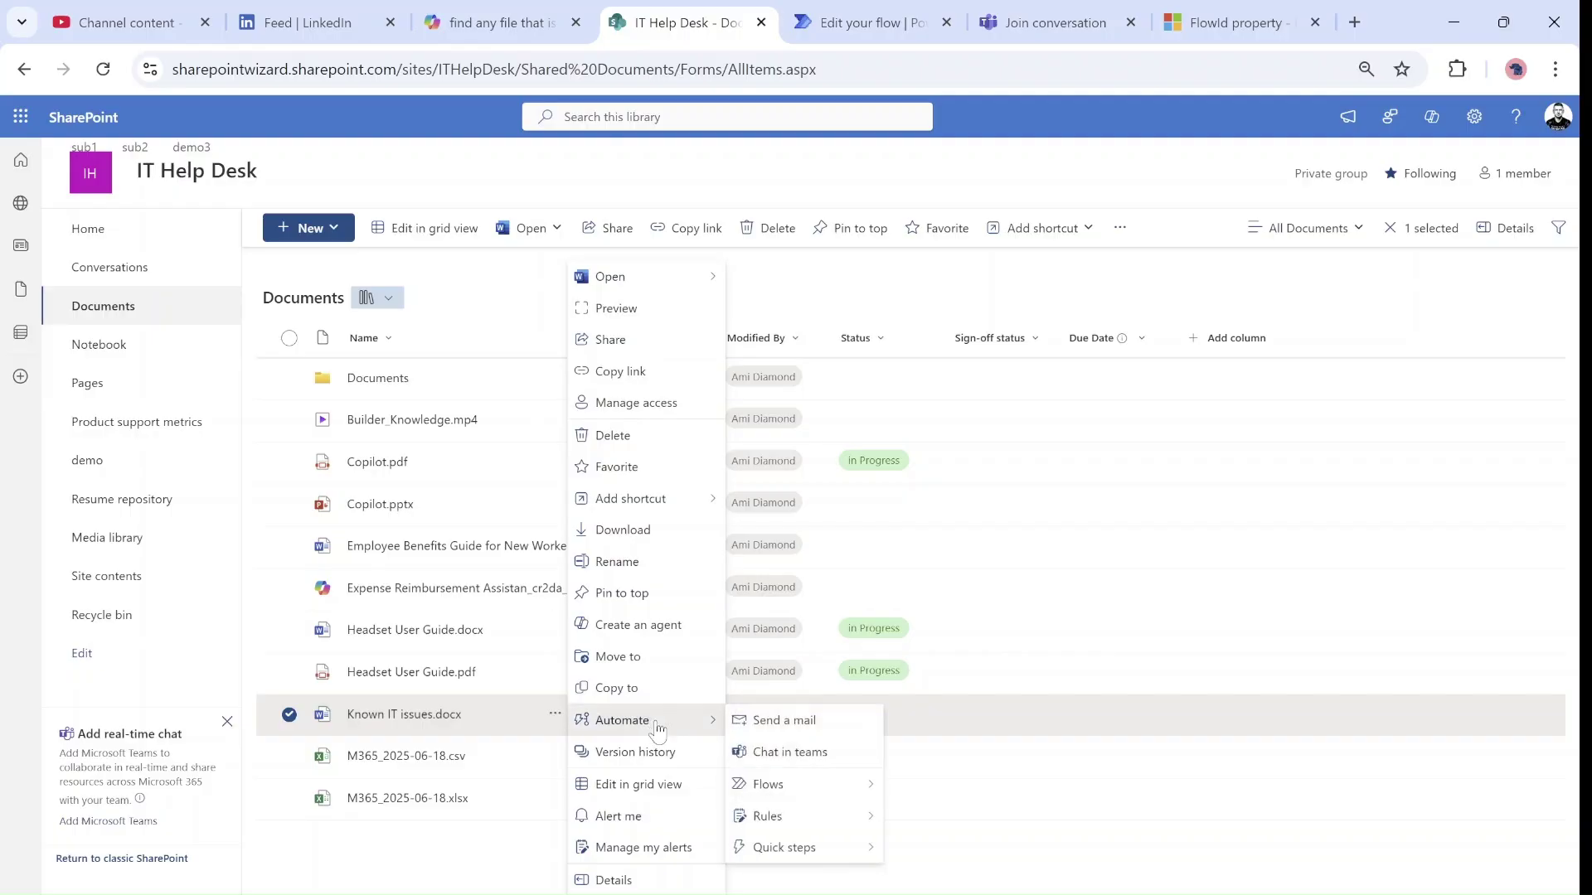
left_click(827, 752)
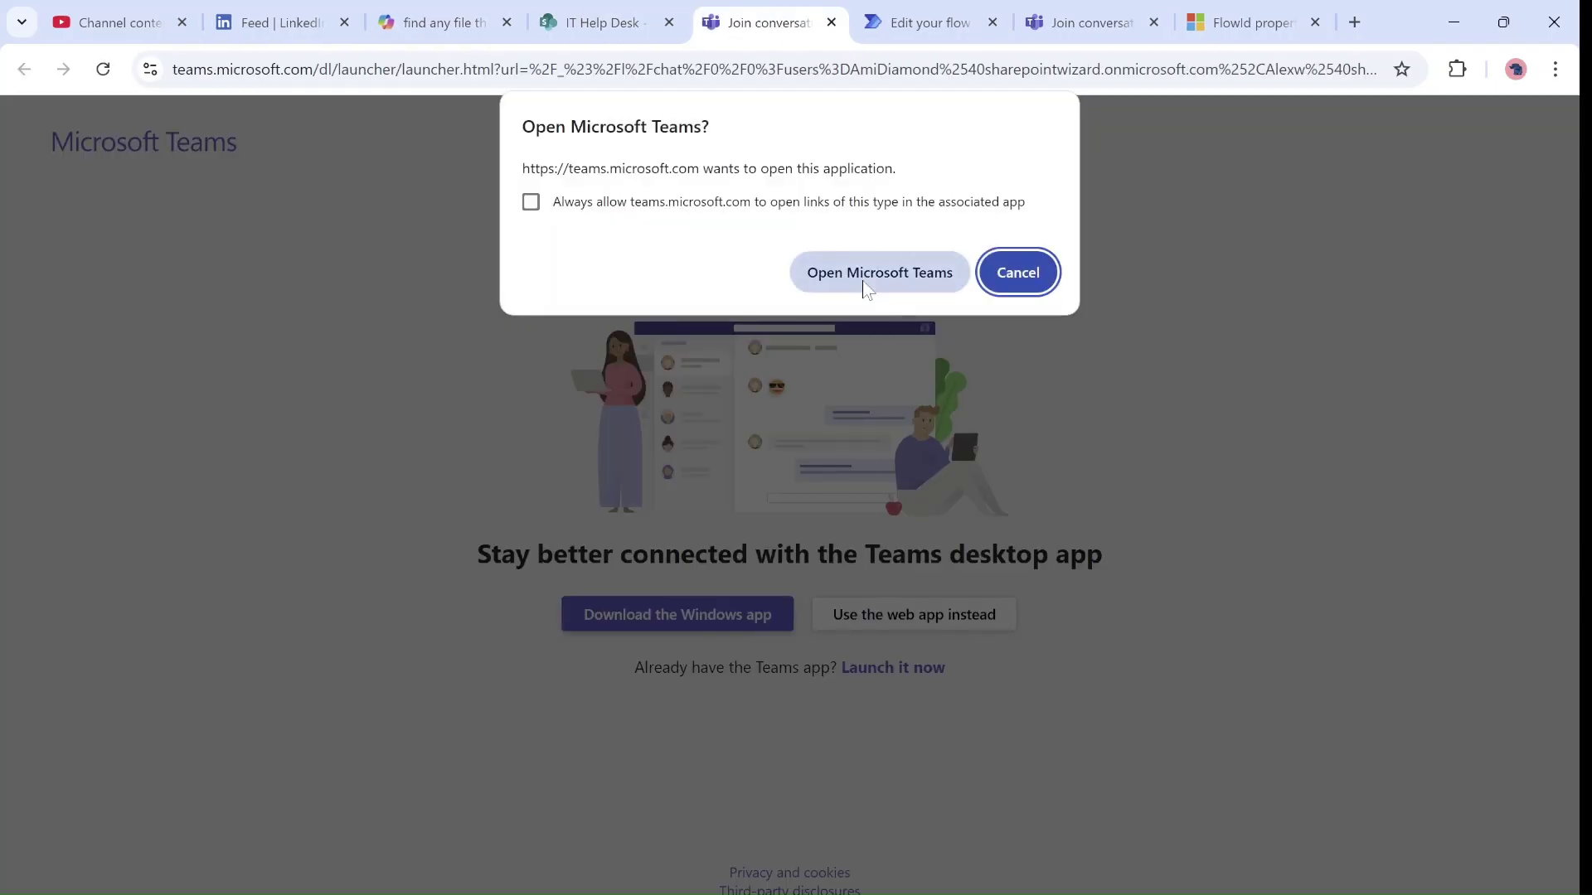
left_click(866, 273)
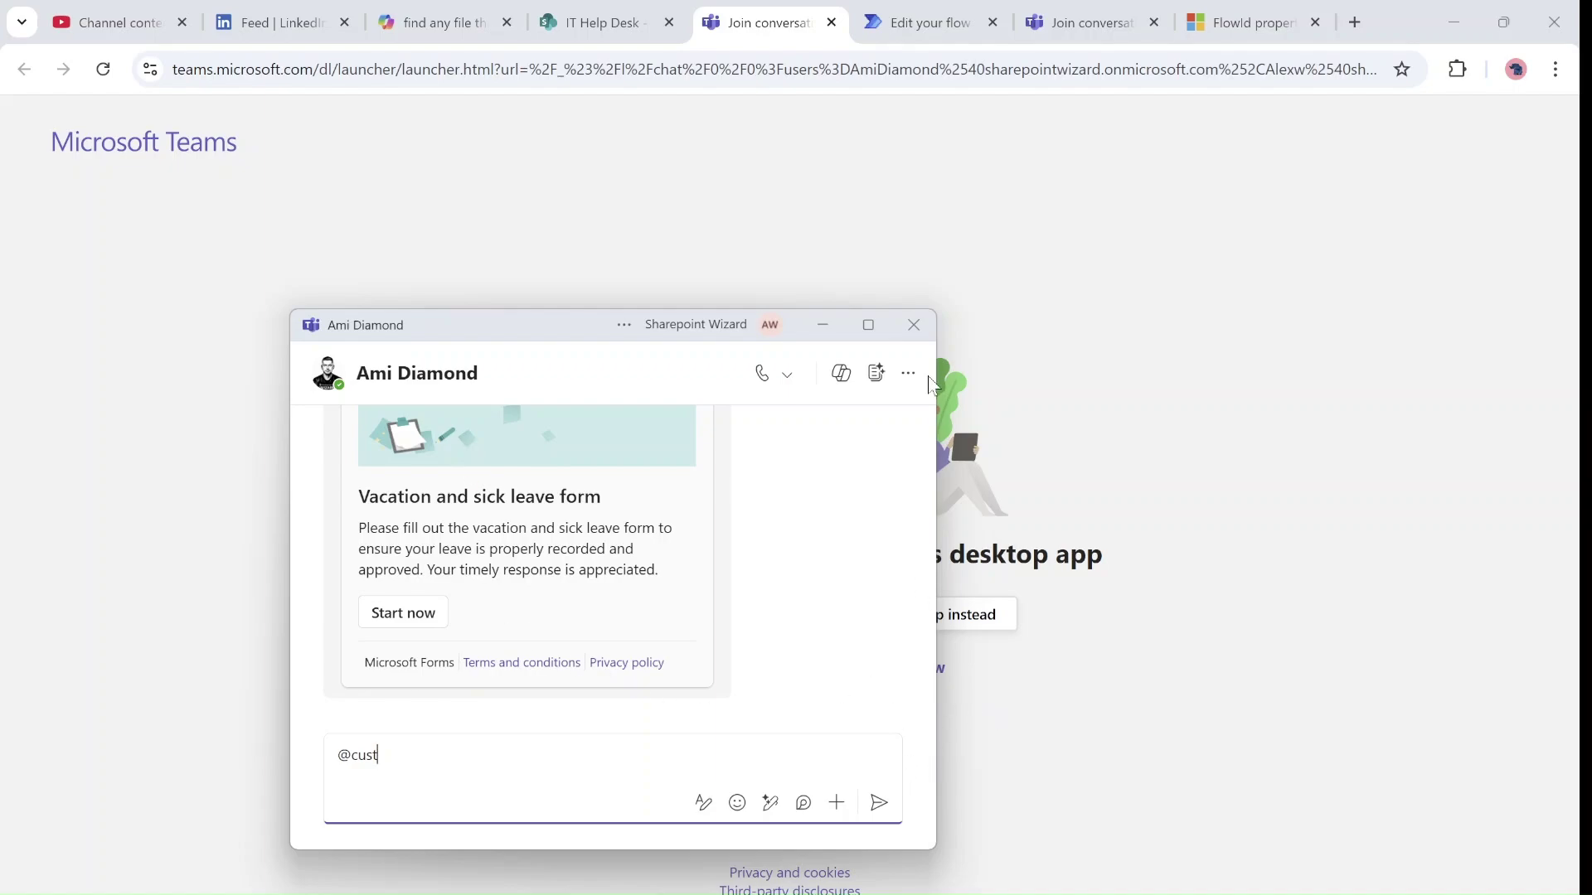
Close the Teams chat window and return to the IT Help Desk document library in the browser.
left_click(922, 330)
left_click(282, 390)
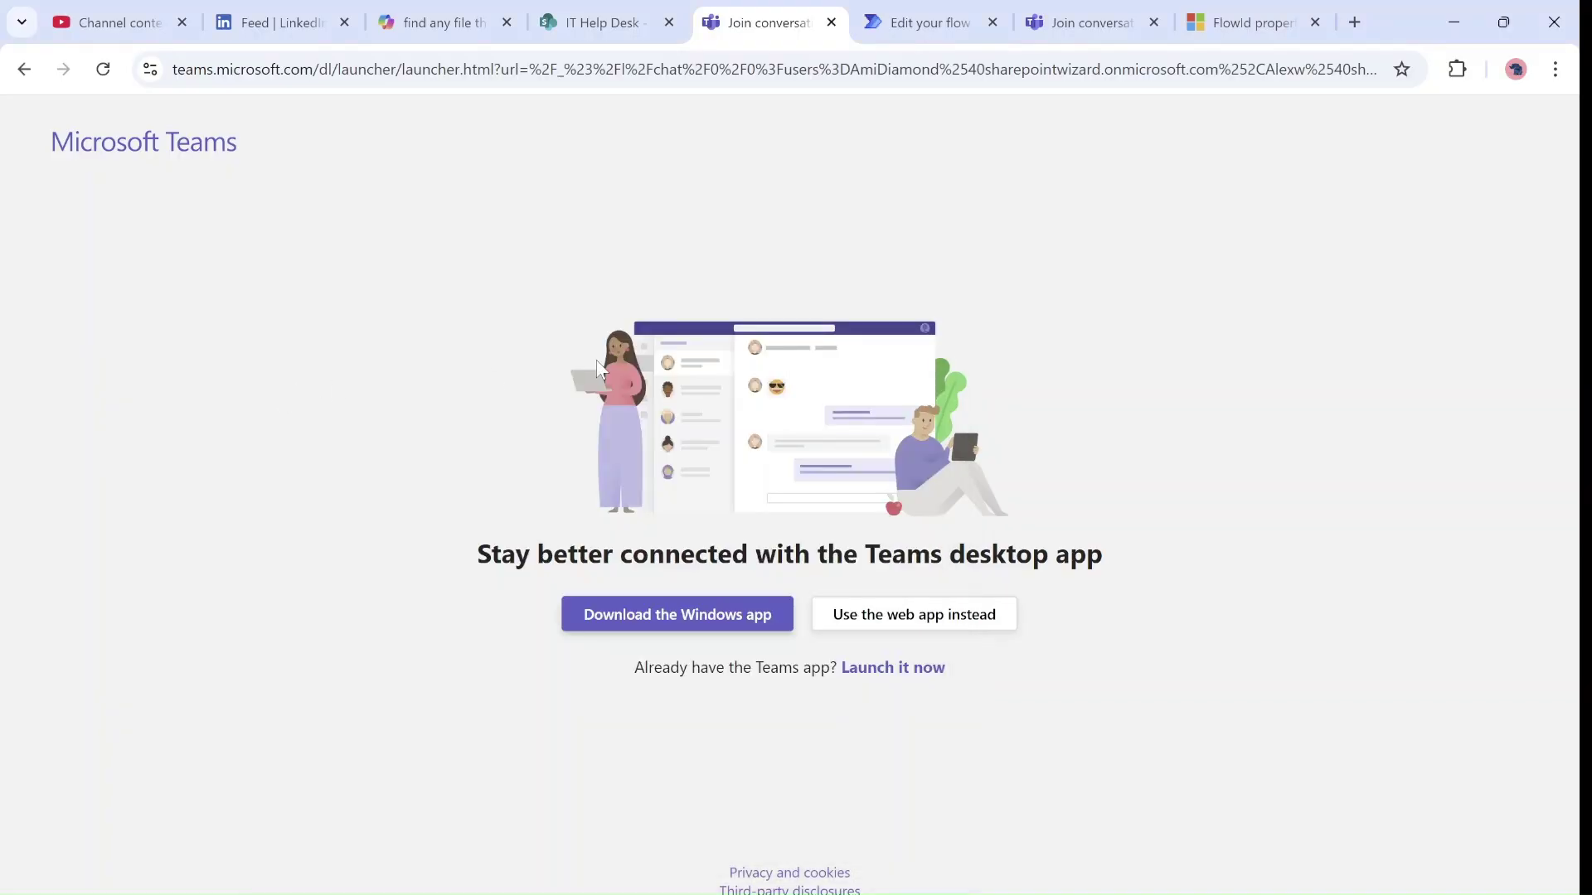
left_click(614, 24)
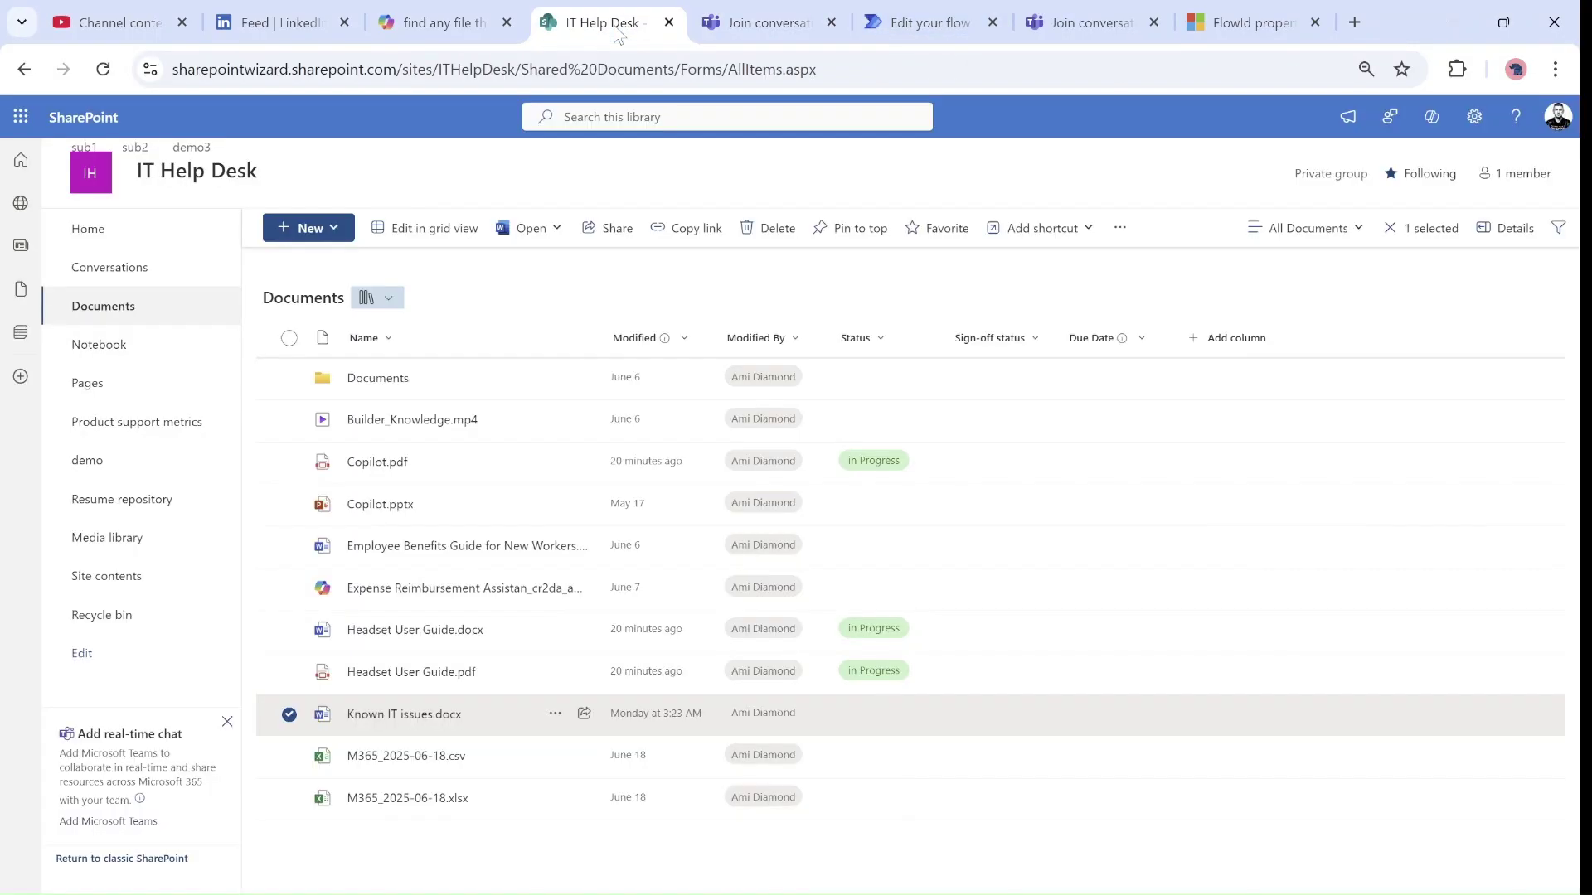
Clear the file selection and begin a new quick step for the library that sets a value for selected files.
left_click(1121, 237)
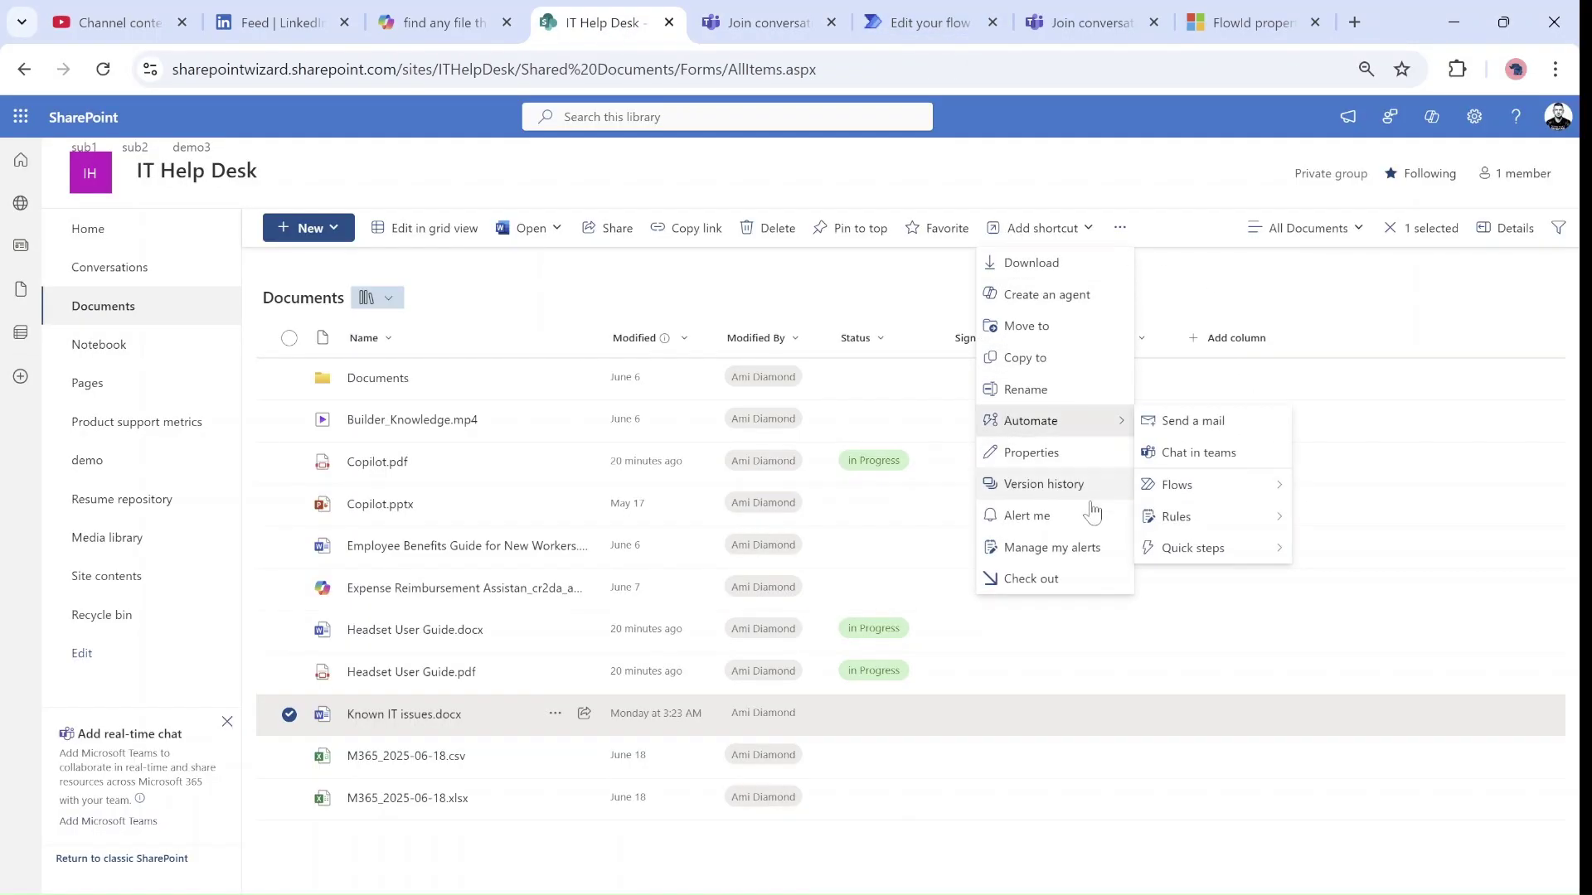
key("Escape")
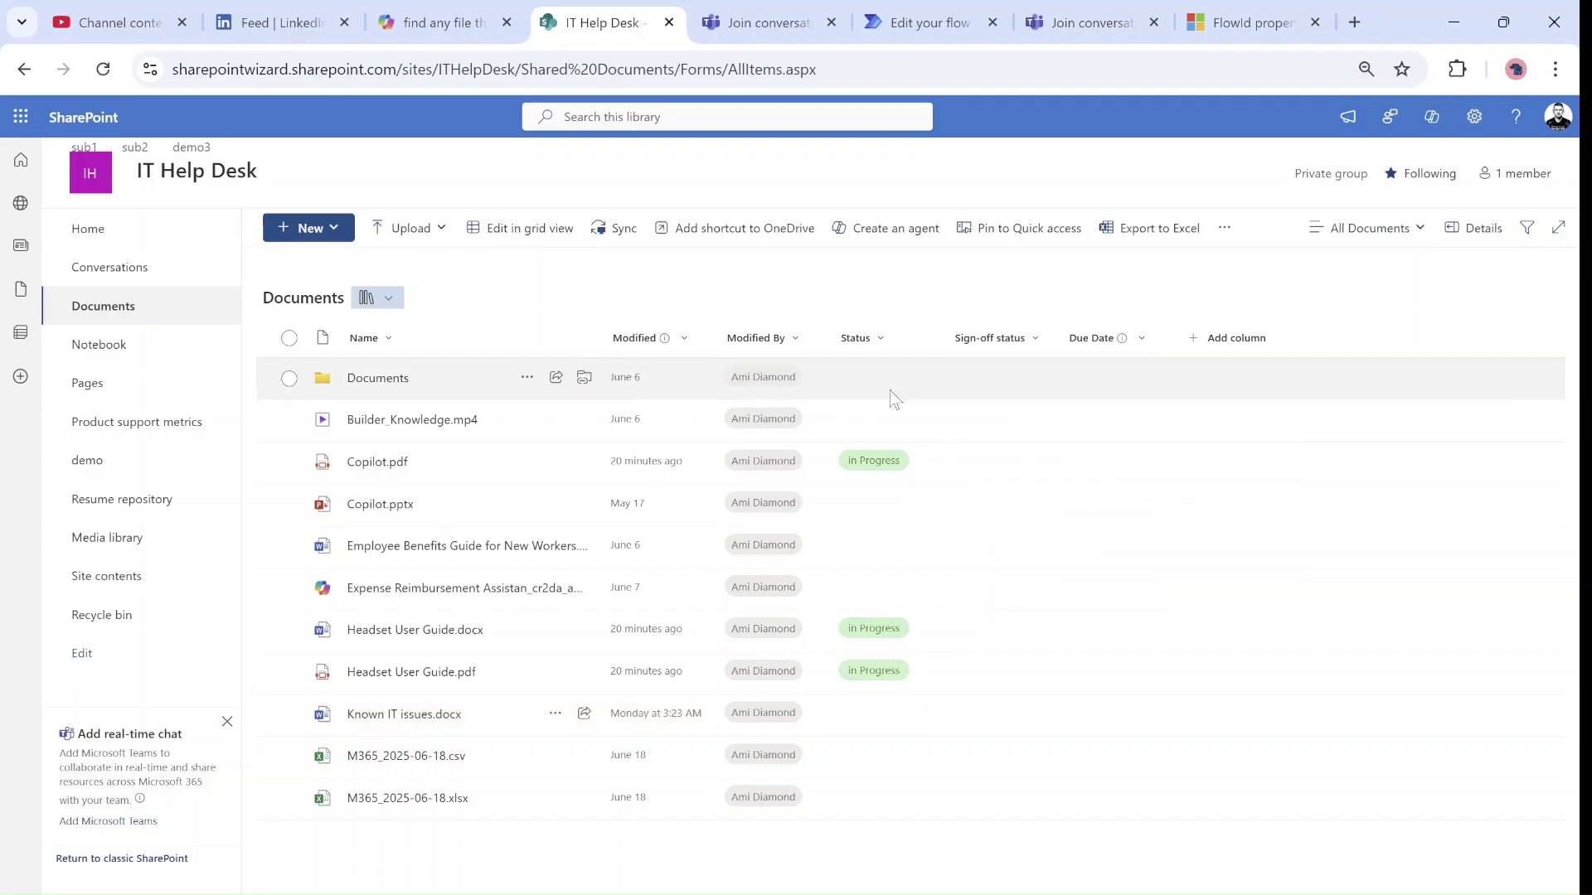
left_click(1224, 228)
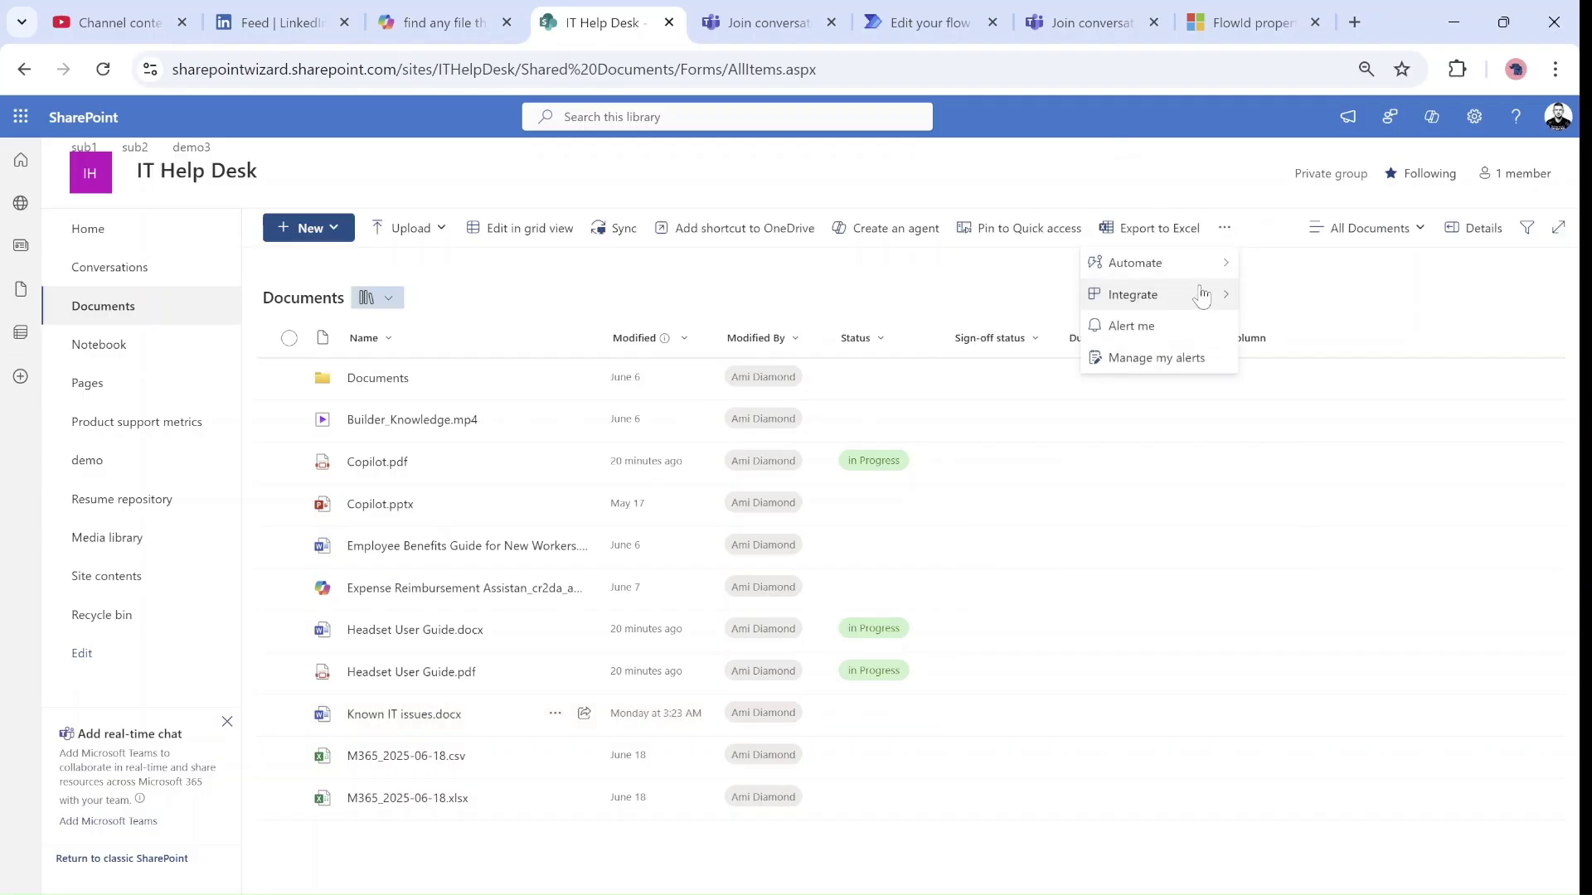
mouse_move(1201, 299)
mouse_move(1177, 264)
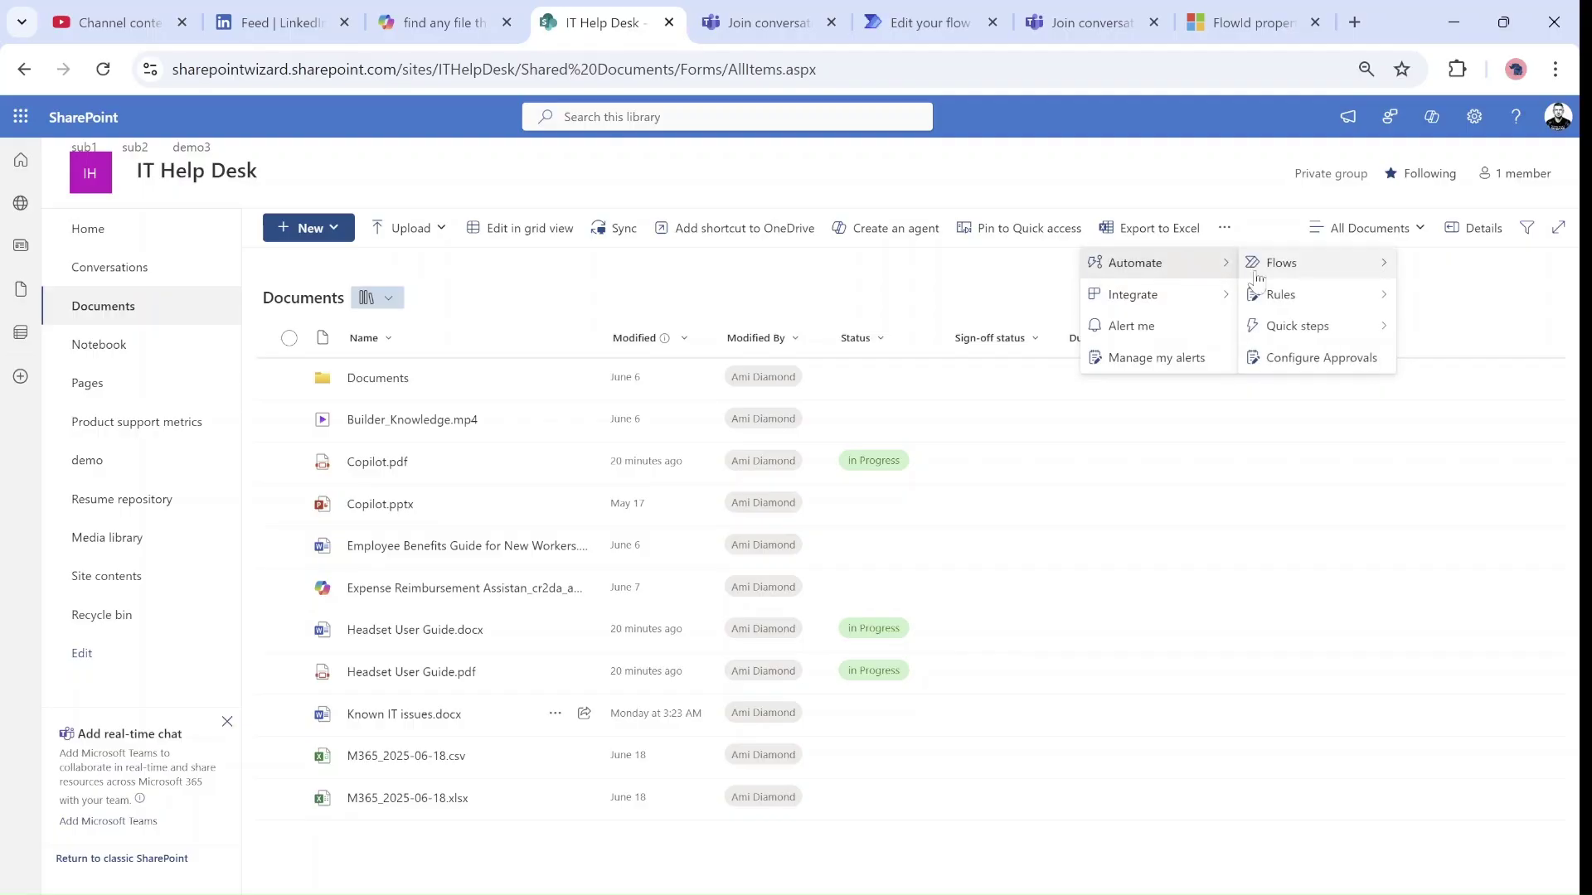
mouse_move(1315, 329)
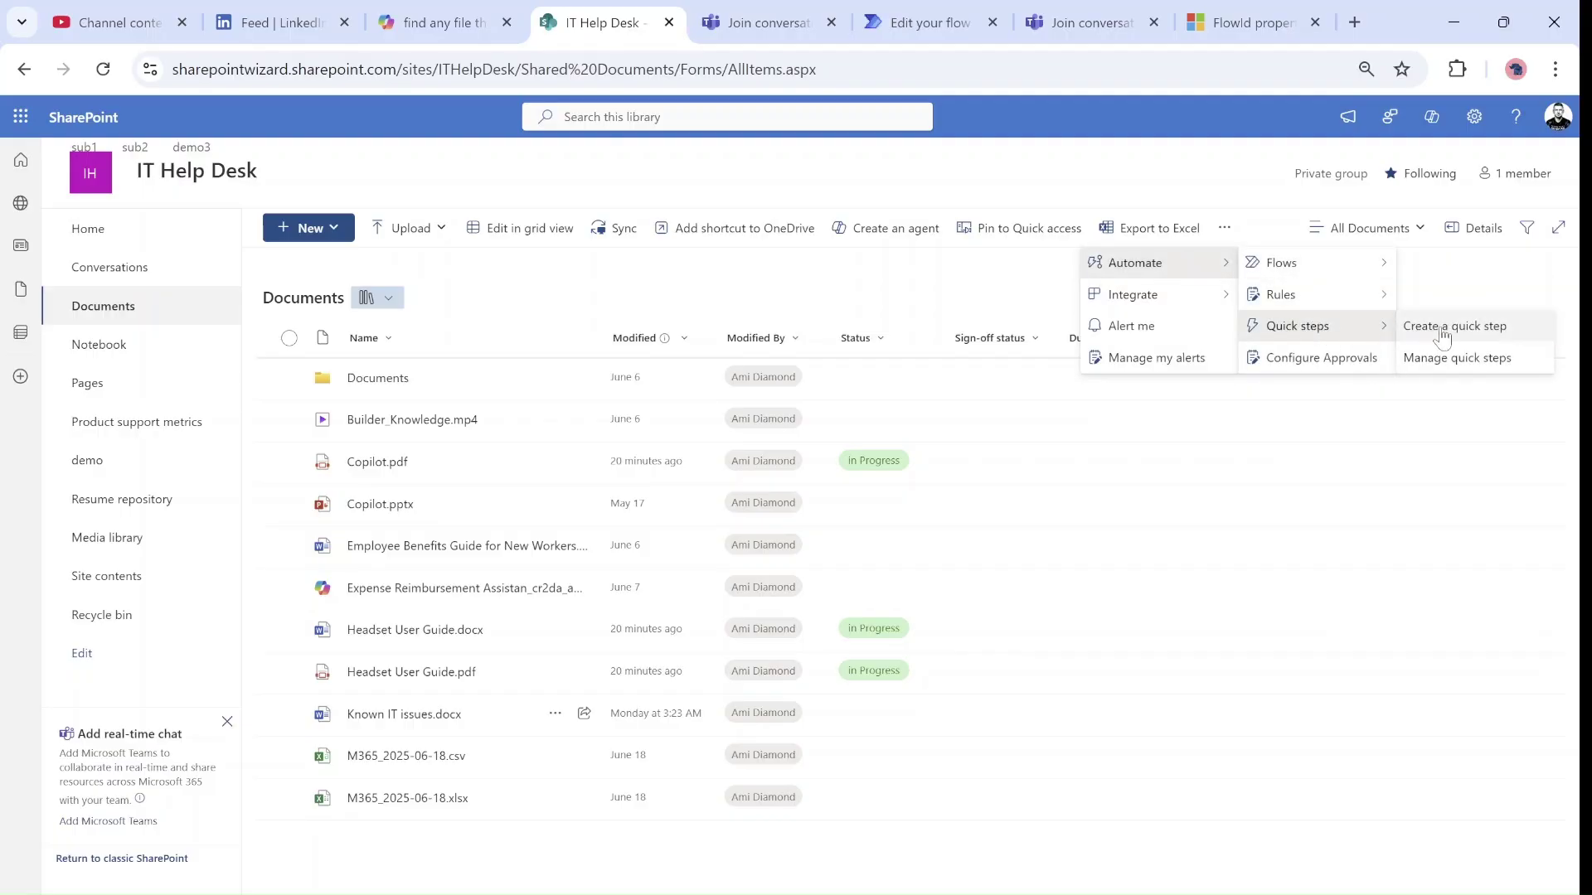
left_click(1440, 327)
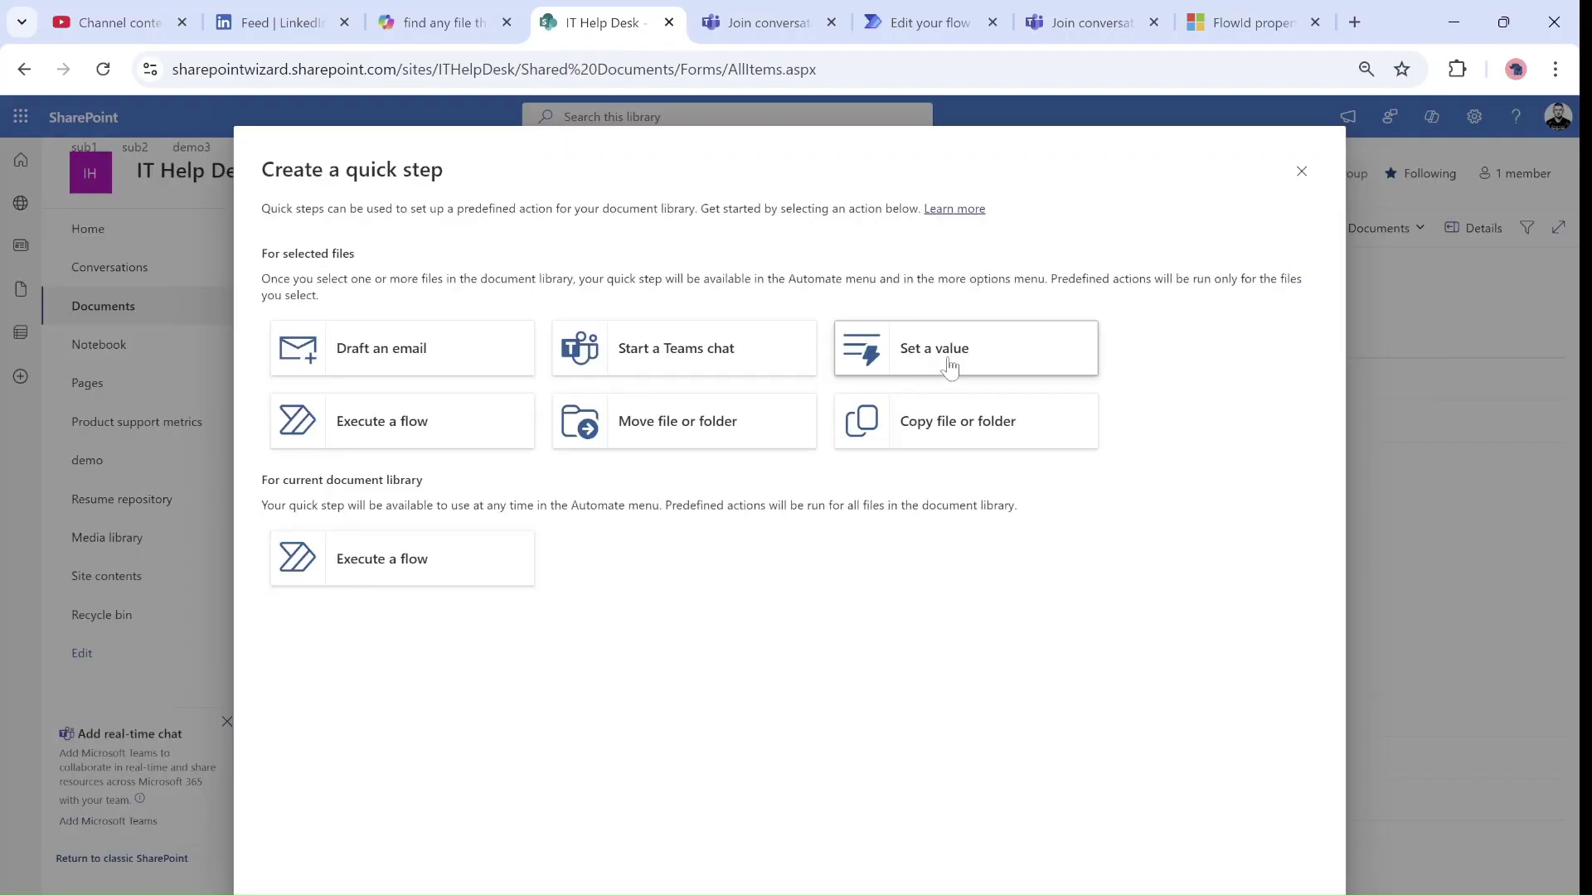
left_click(985, 355)
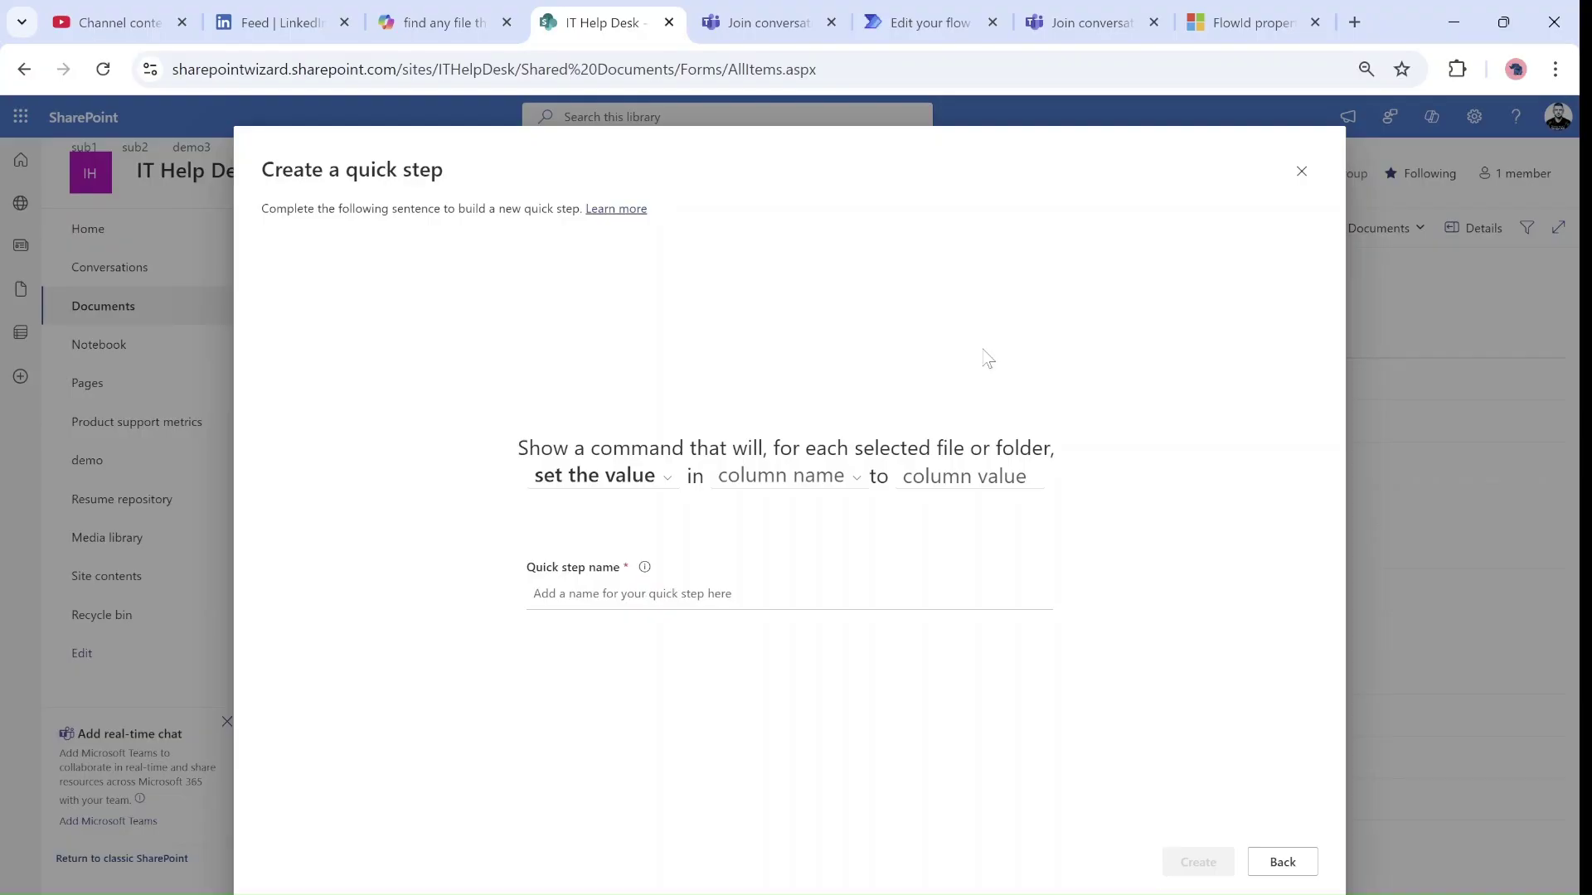
Configure the quick step to set the Status column to Closed.
left_click(792, 479)
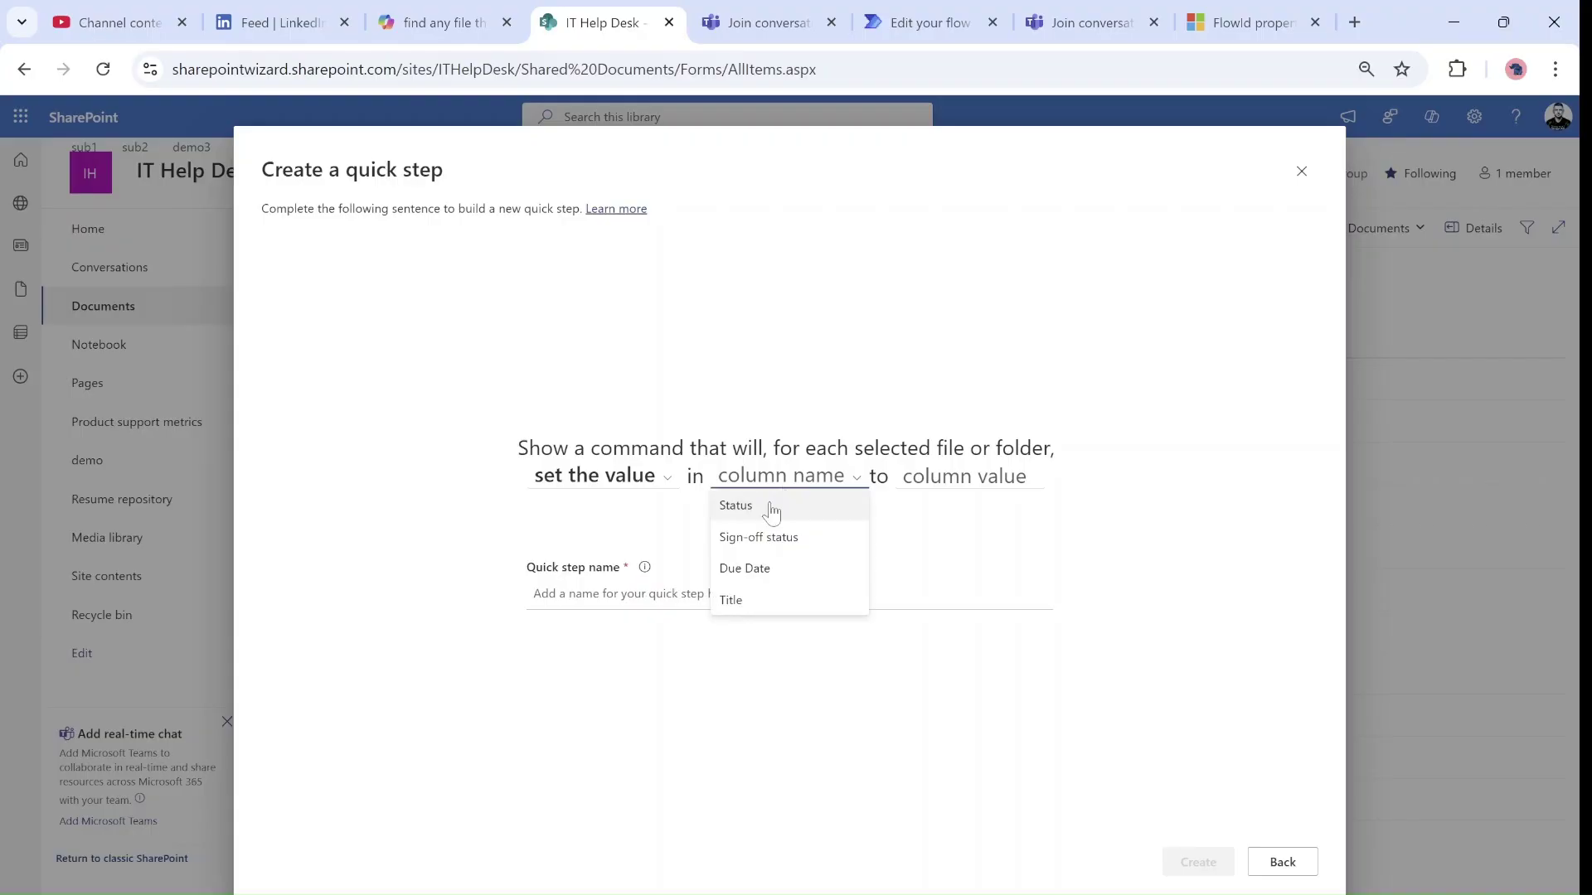
left_click(771, 508)
left_click(910, 479)
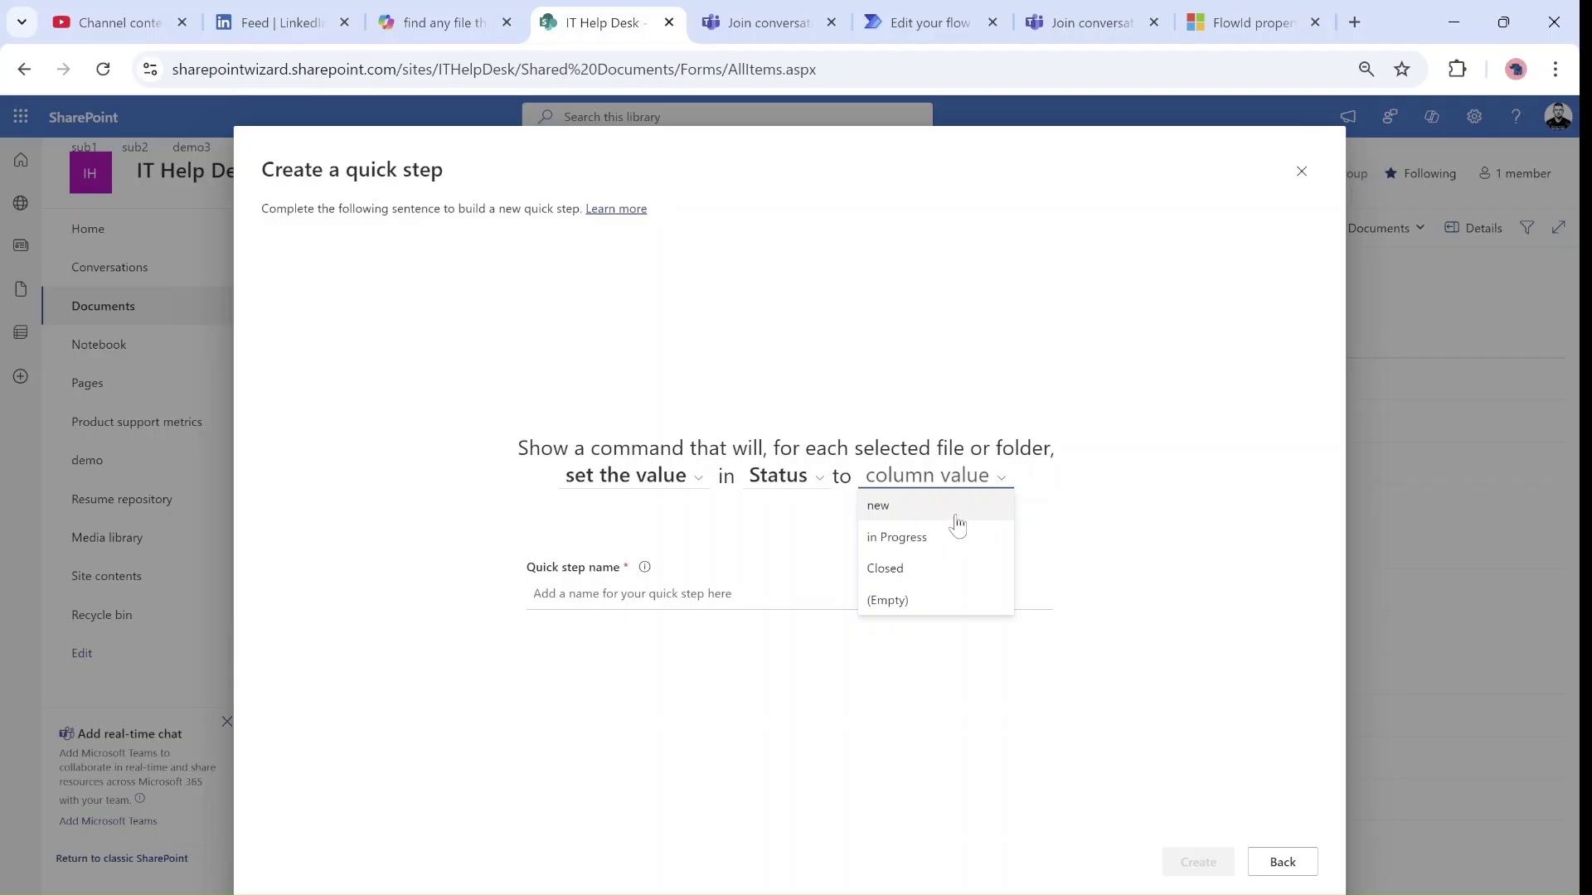
left_click(919, 570)
Name the quick step "Step set status to Closed", create it, and return to the document library.
left_click(738, 616)
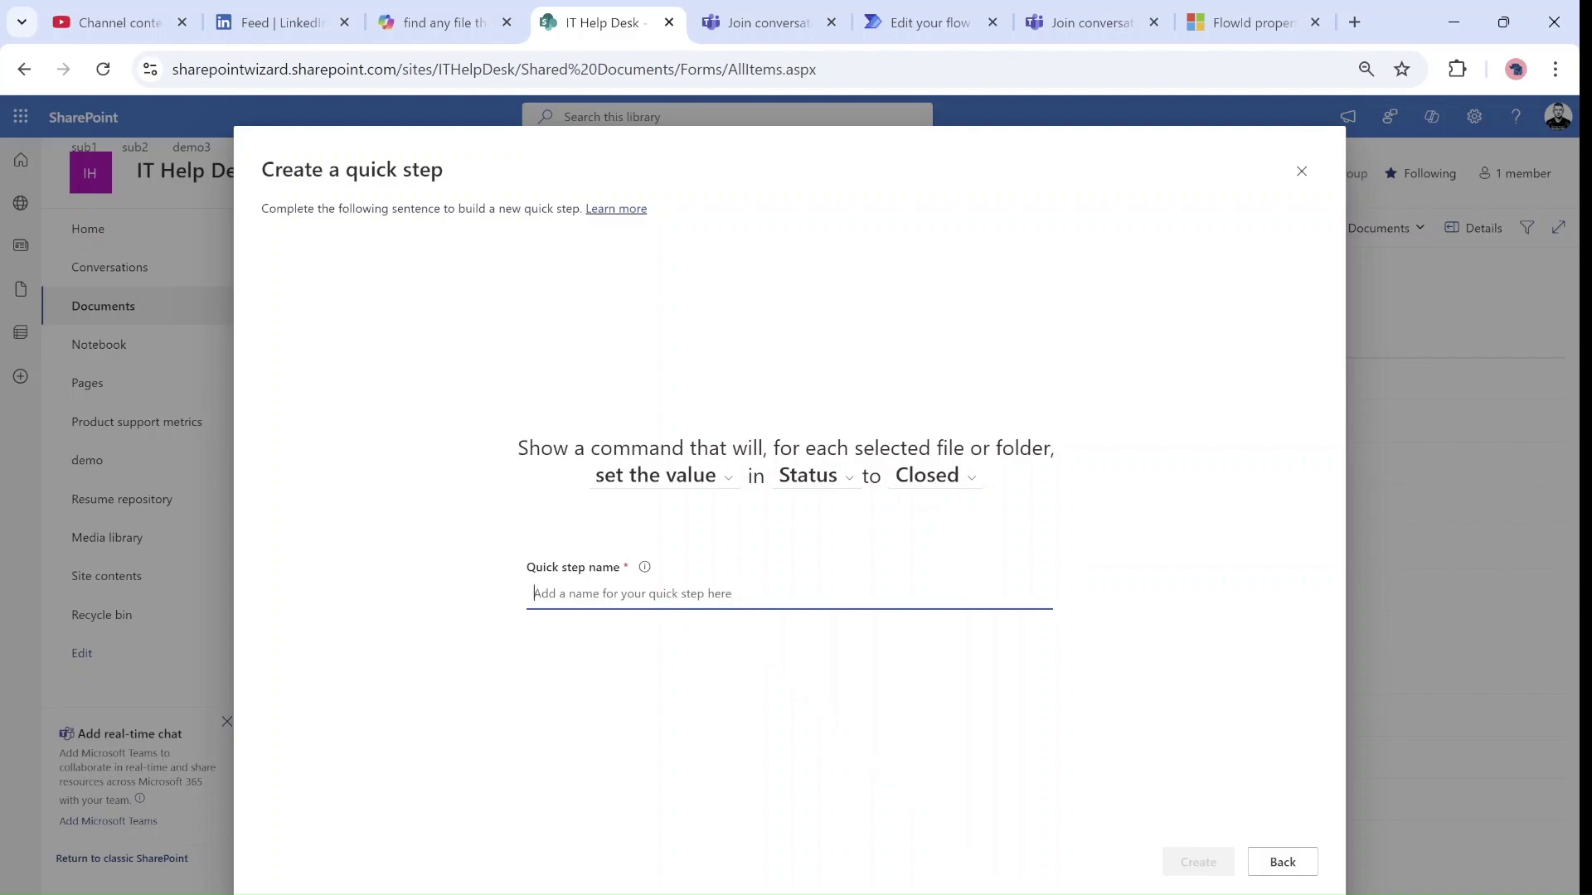
type("Step set status to Cloded")
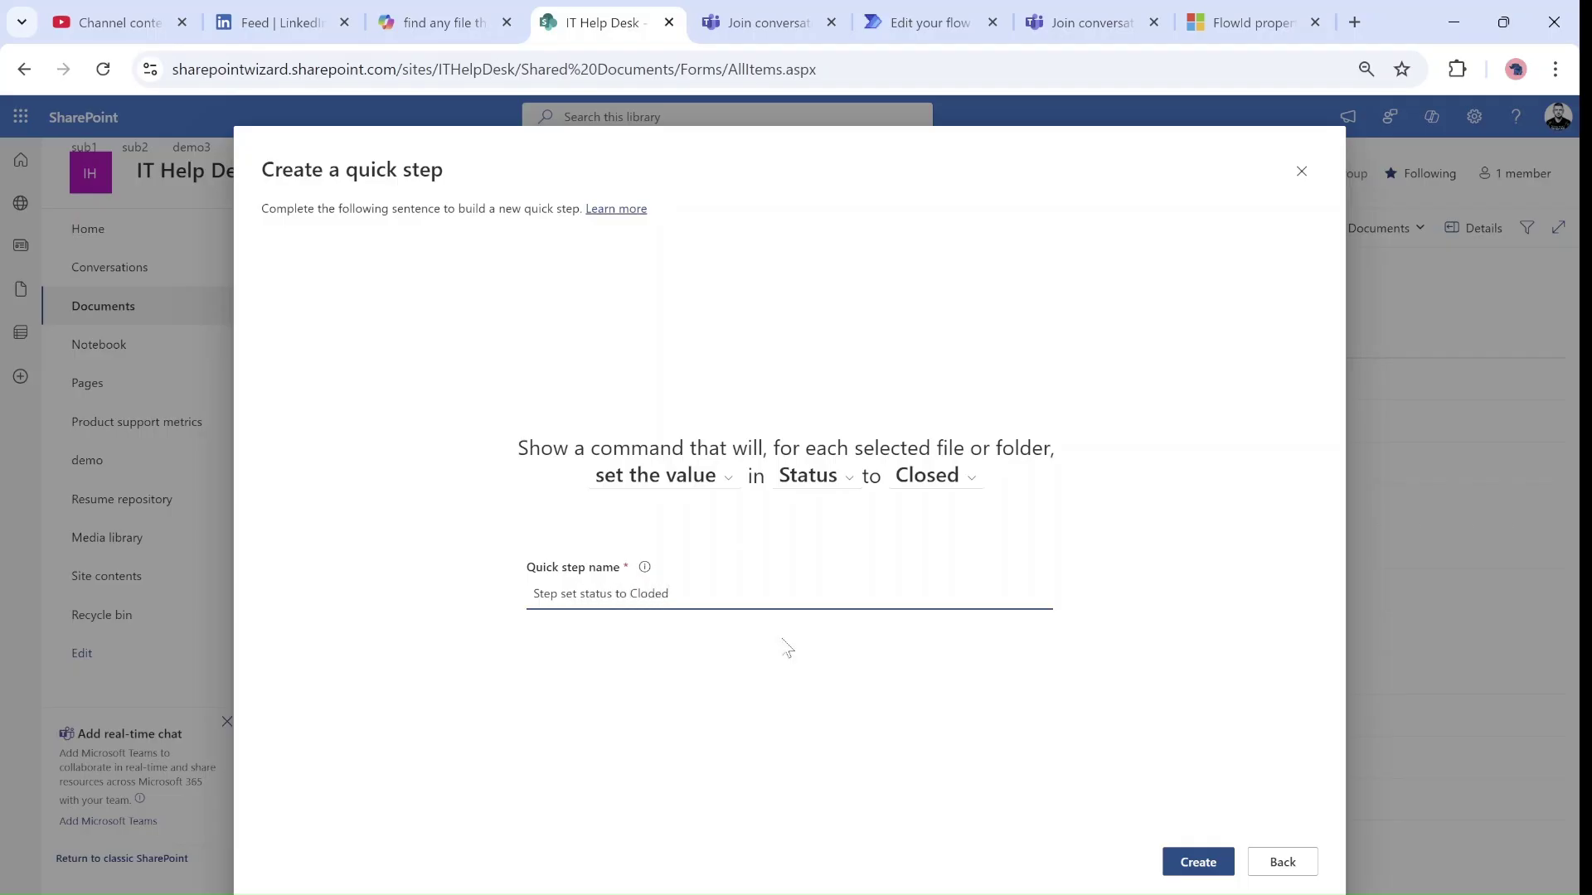
key("BackSpace")
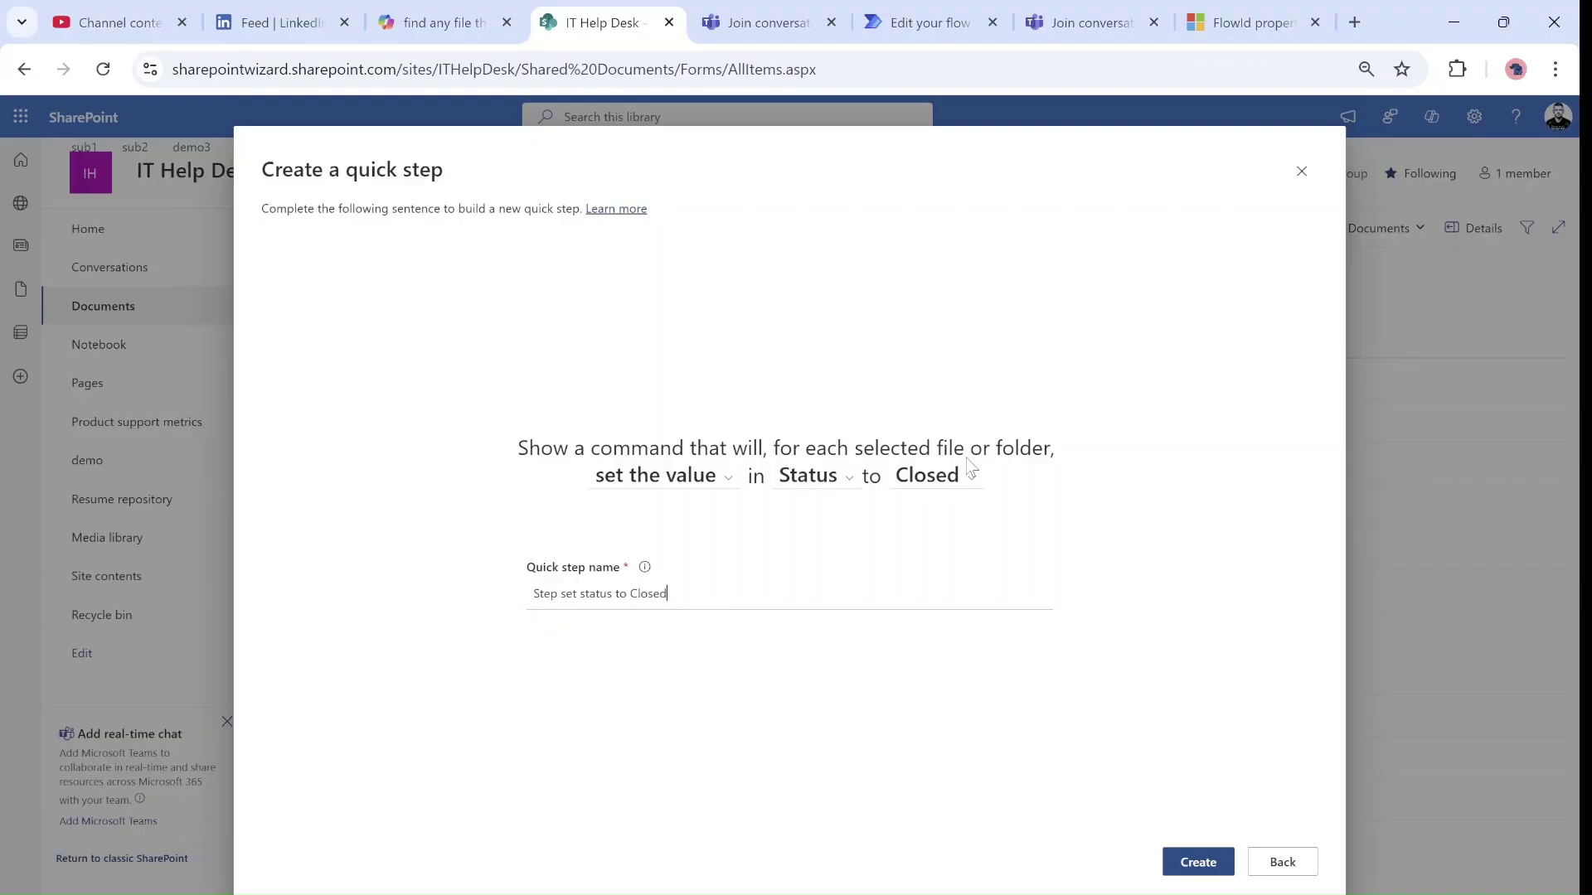
left_click(1206, 867)
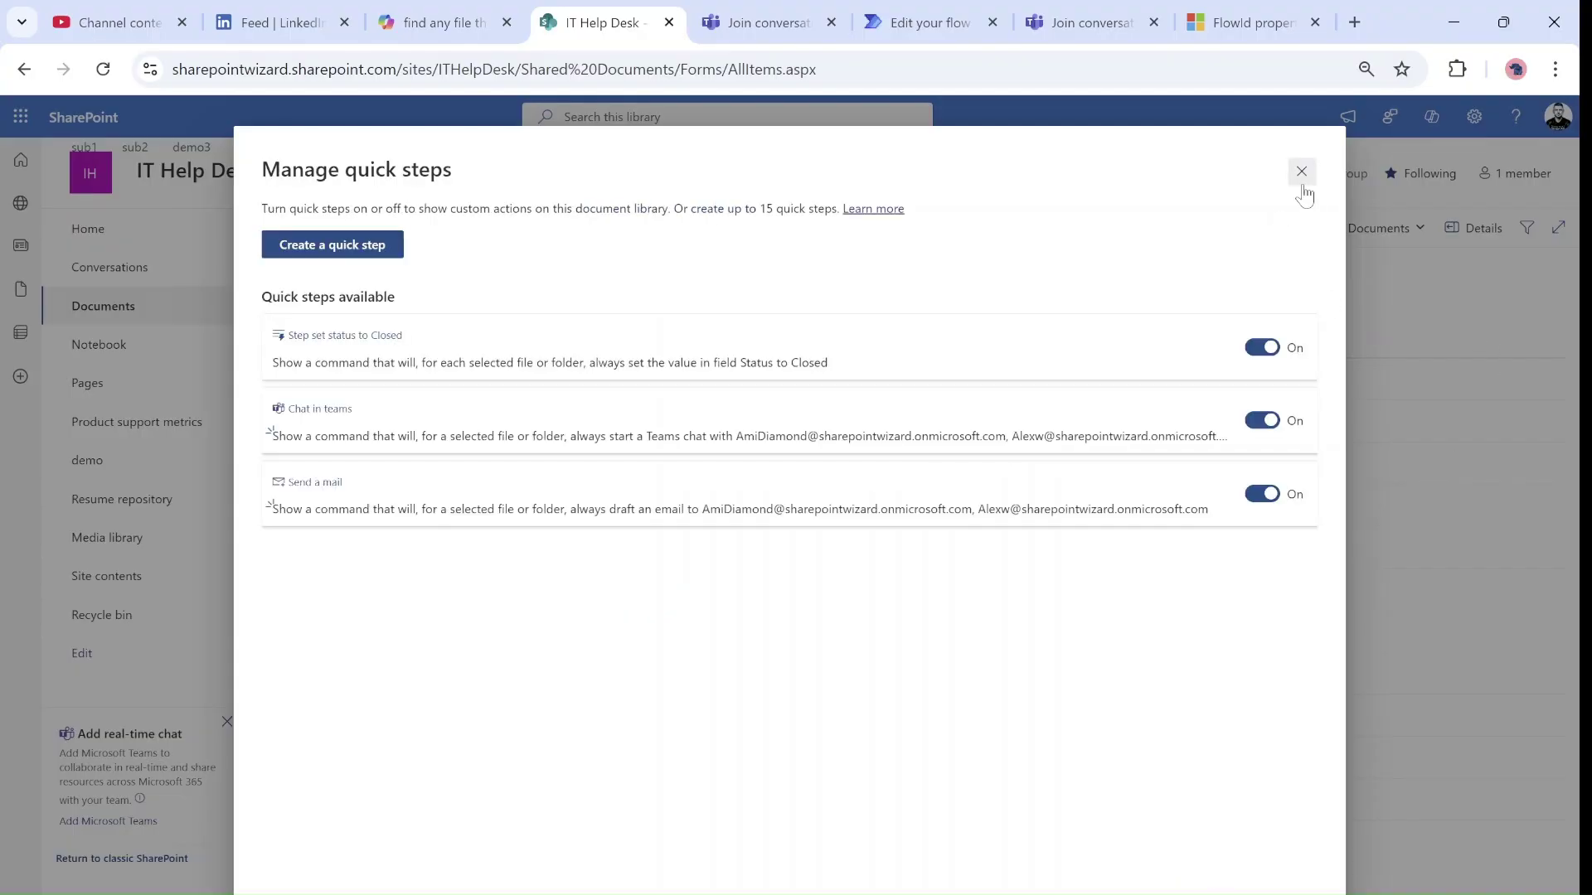
left_click(1301, 173)
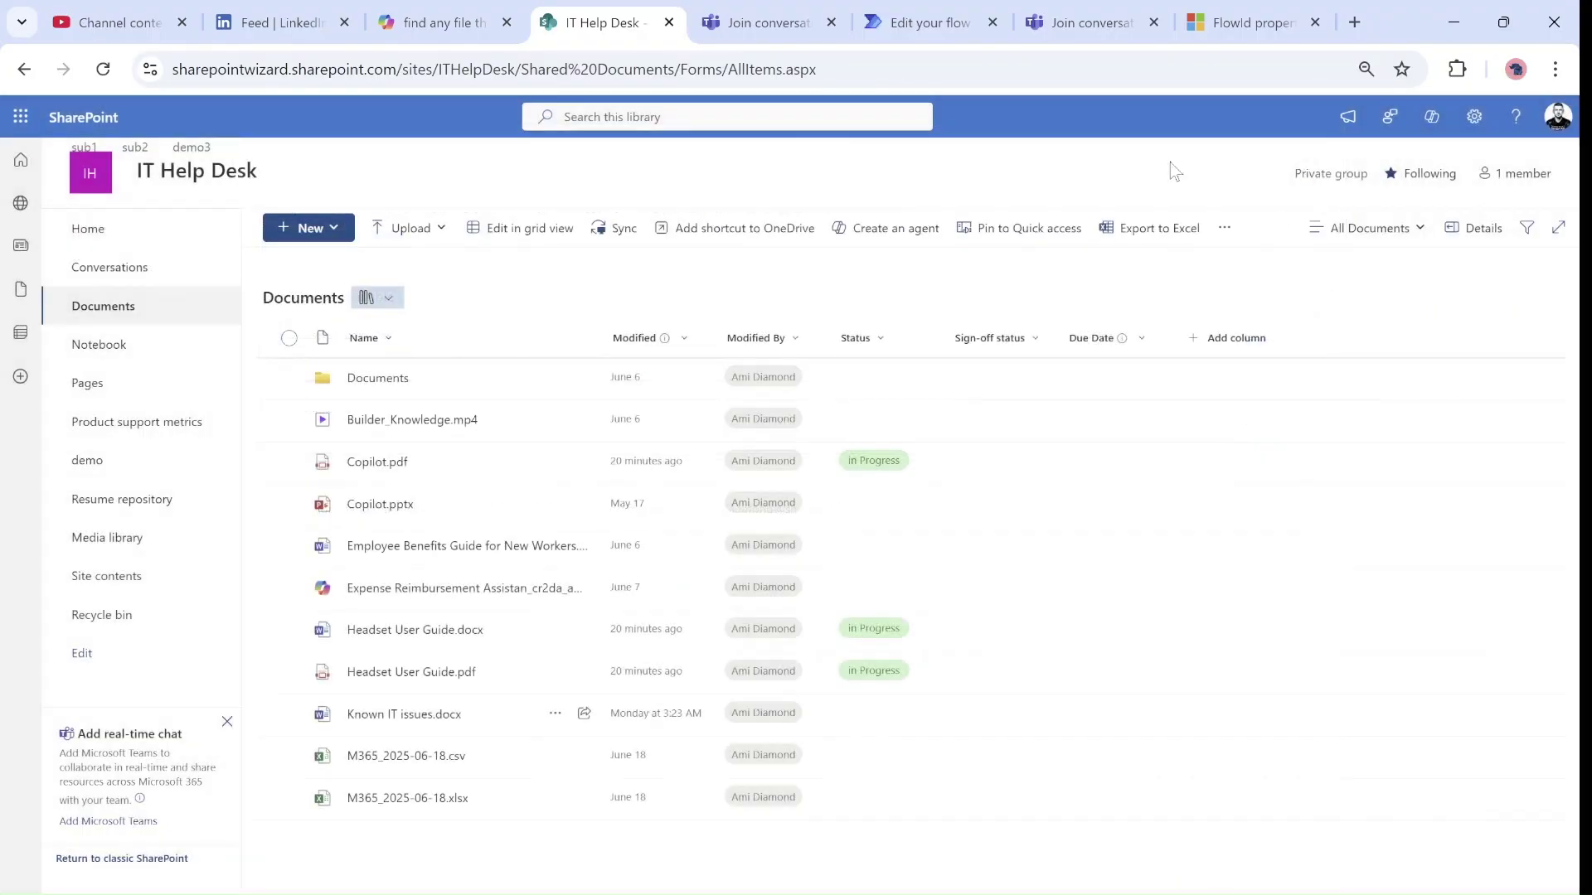
left_click(289, 463)
left_click(289, 630)
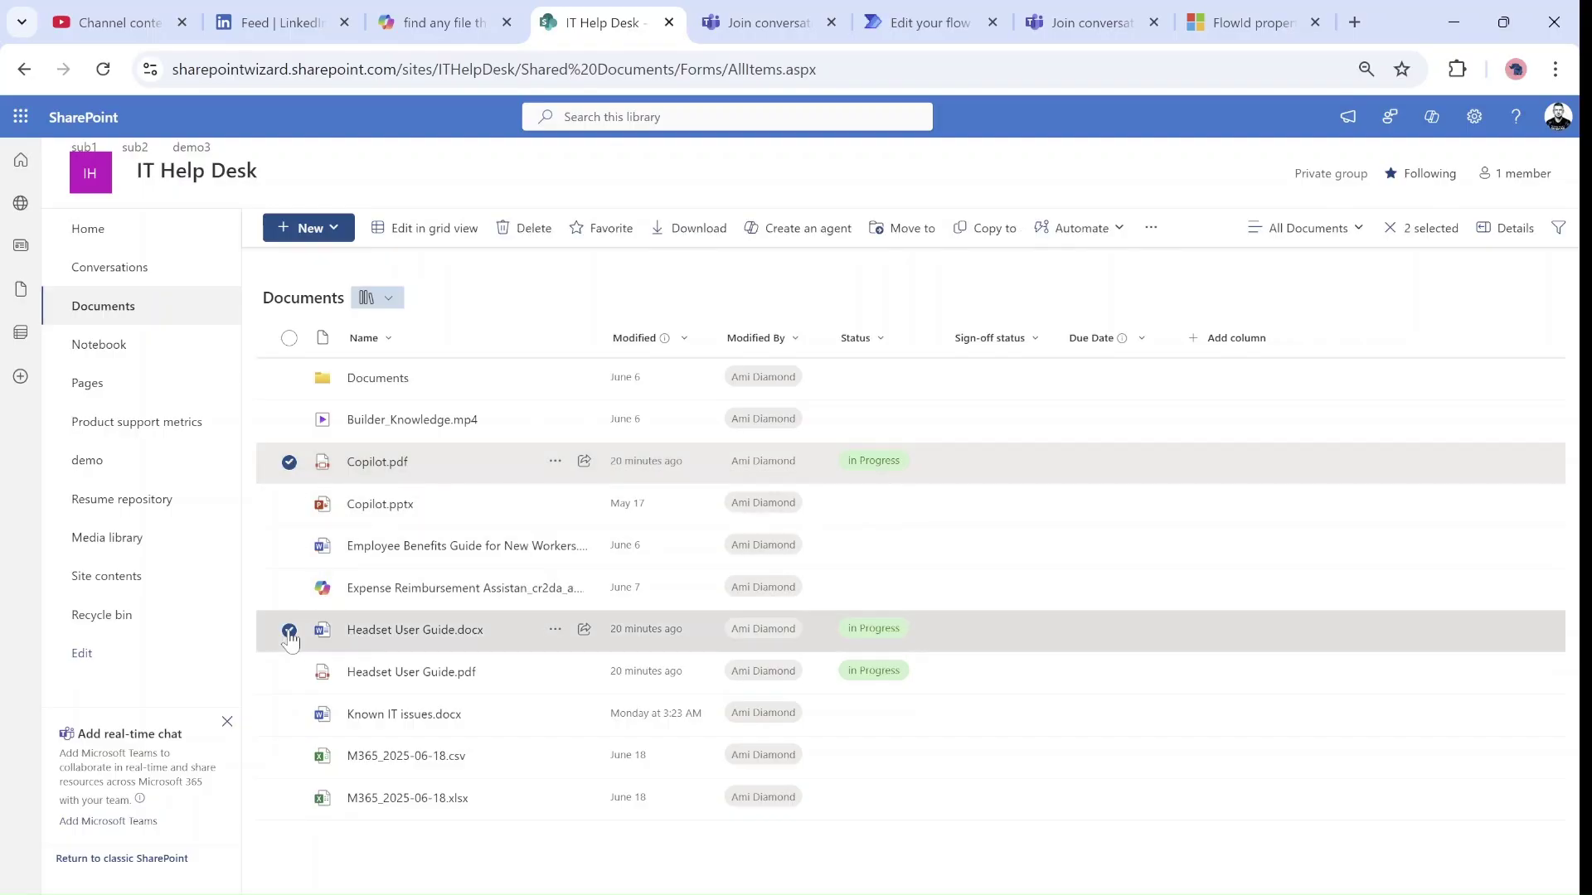
left_click(289, 672)
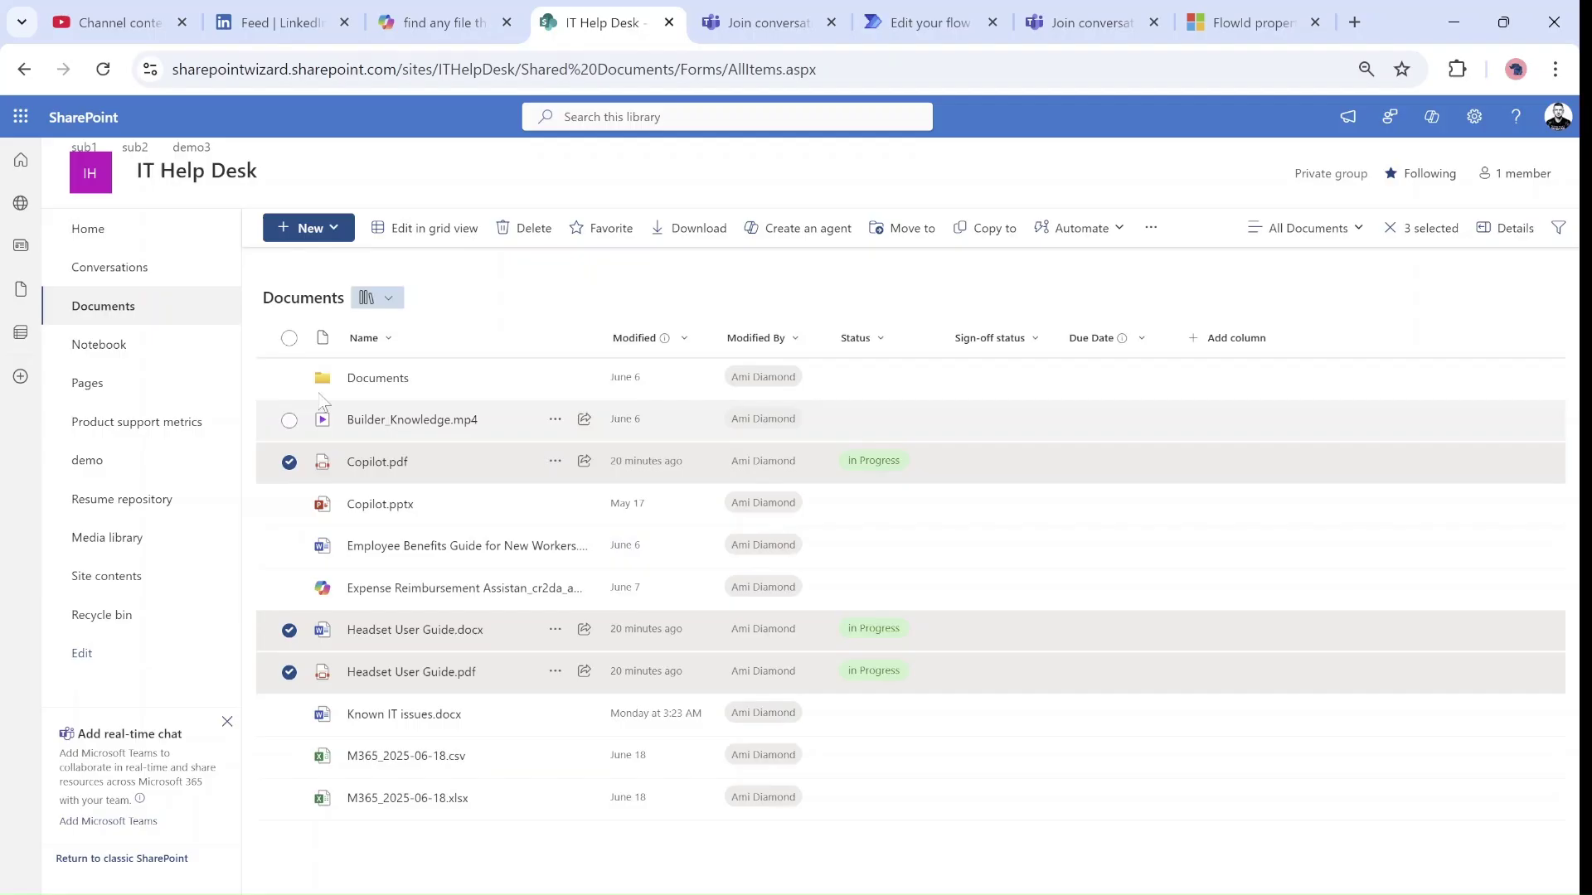
left_click(289, 338)
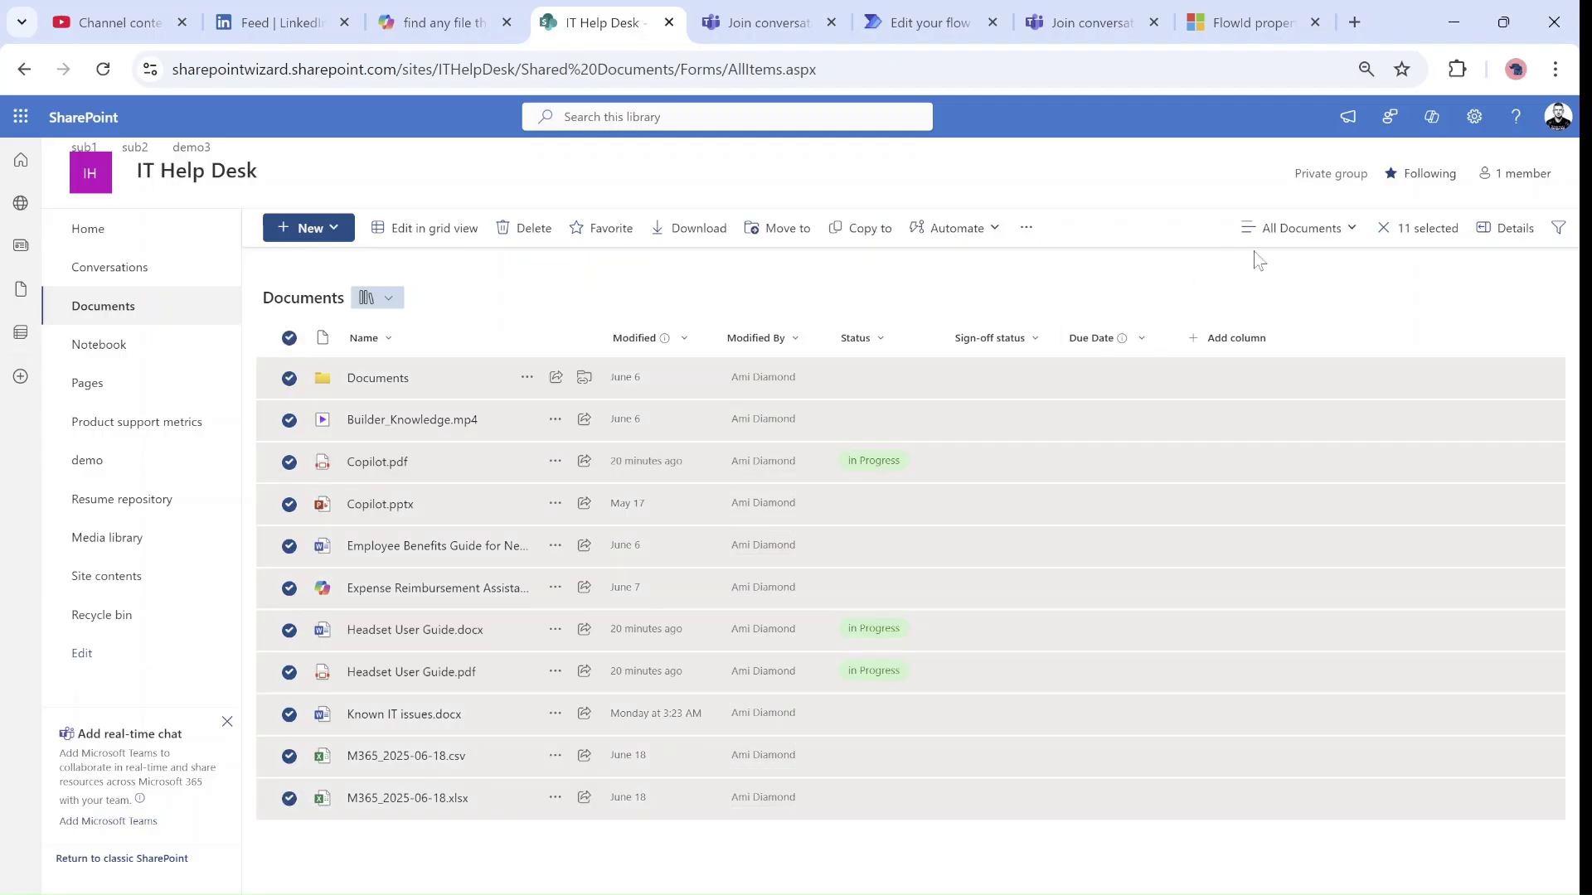
left_click(1034, 232)
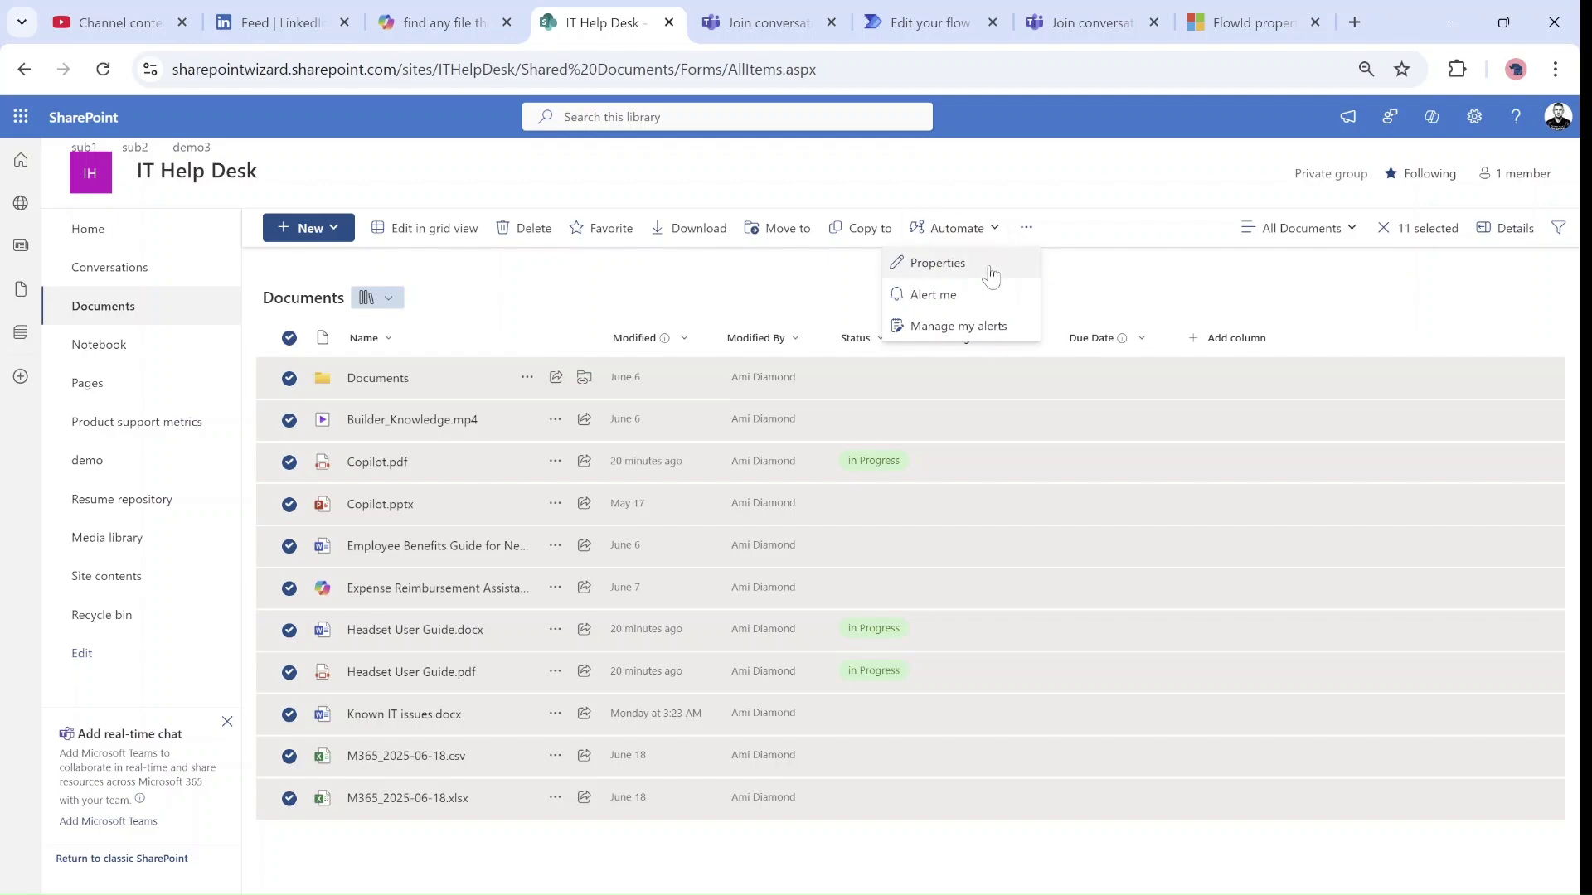
left_click(1087, 212)
left_click(1027, 227)
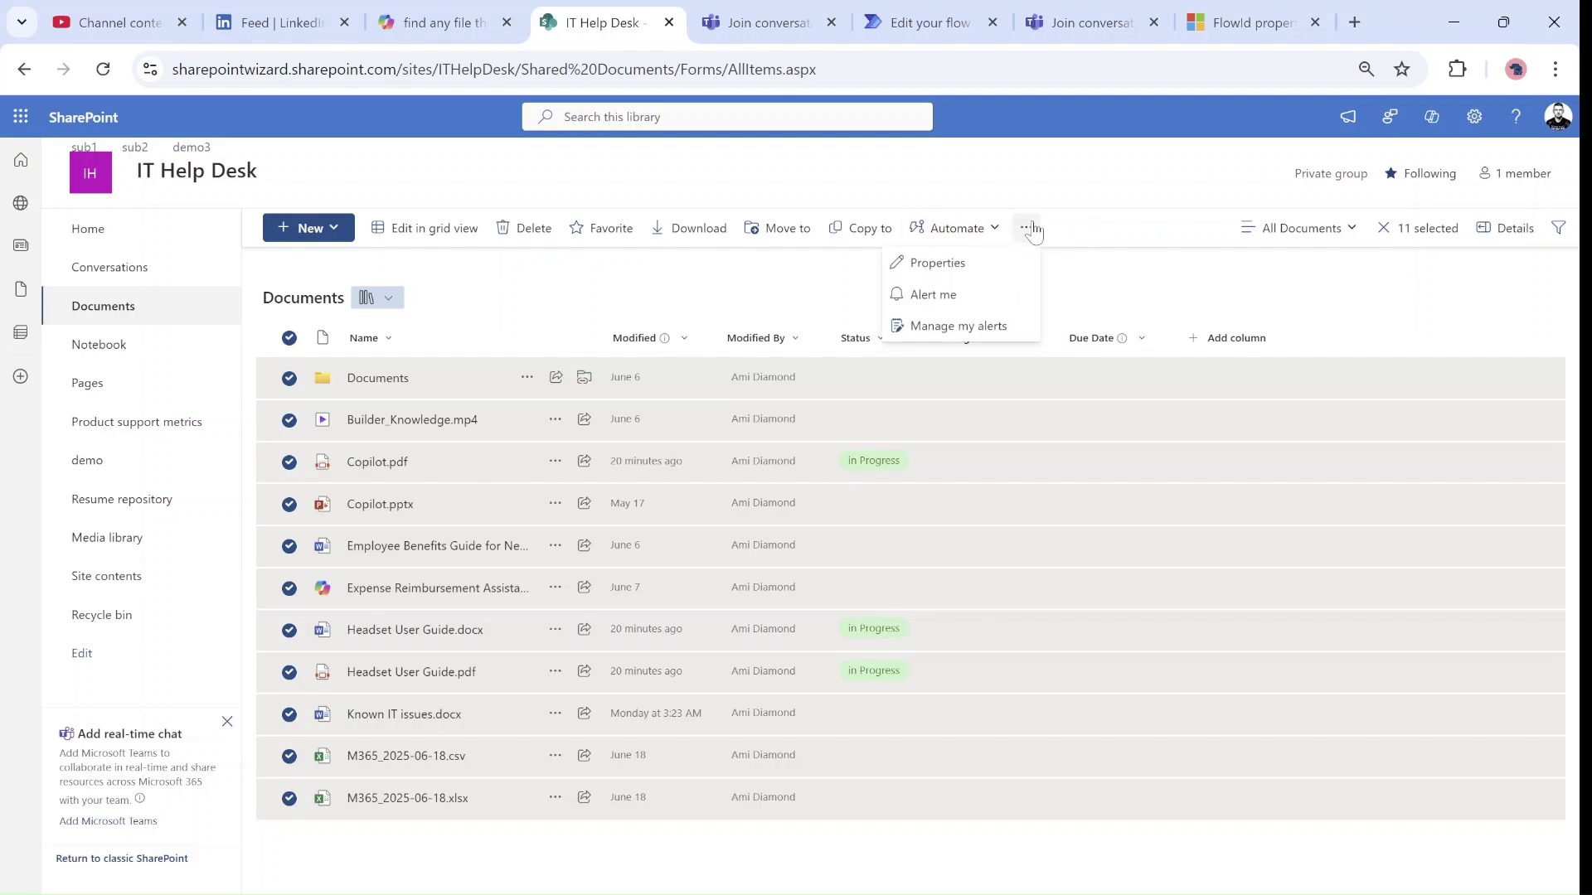
left_click(951, 628)
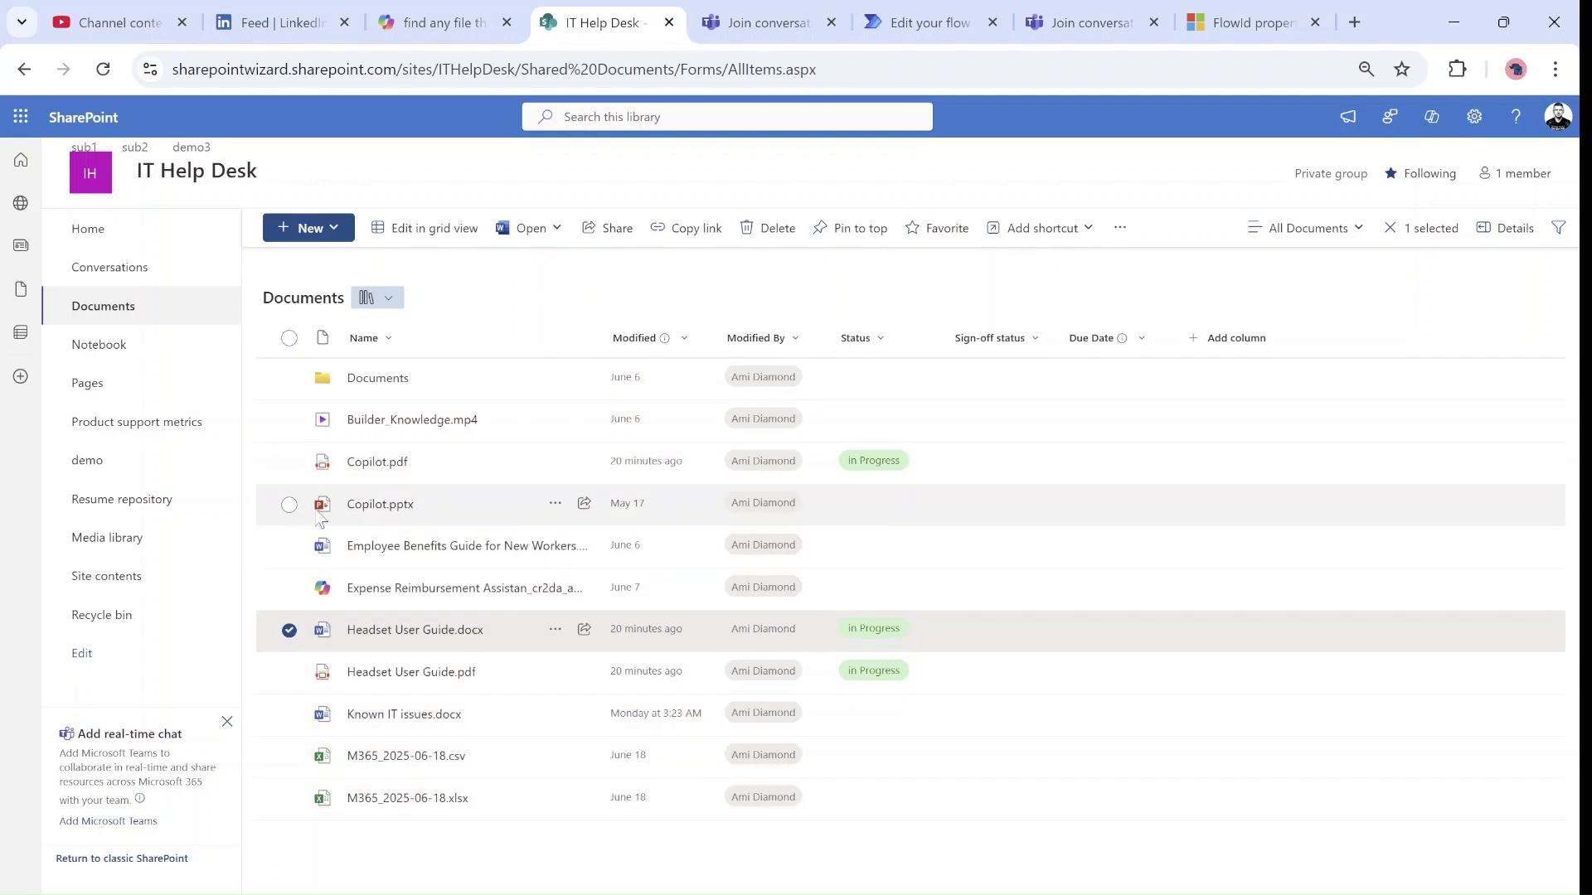
left_click(290, 504)
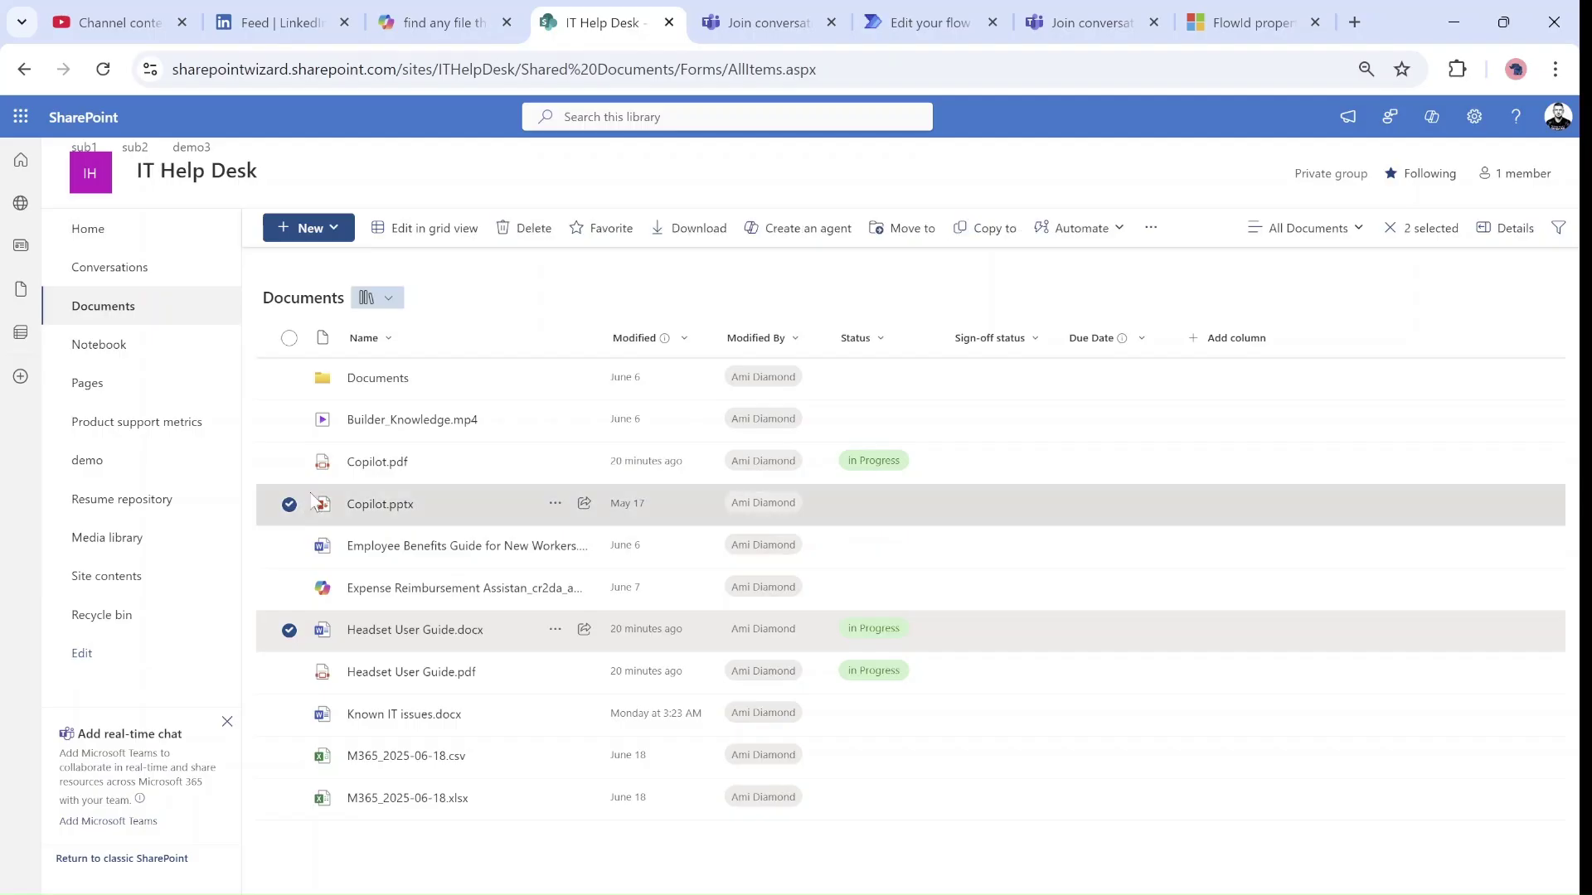
left_click(1150, 229)
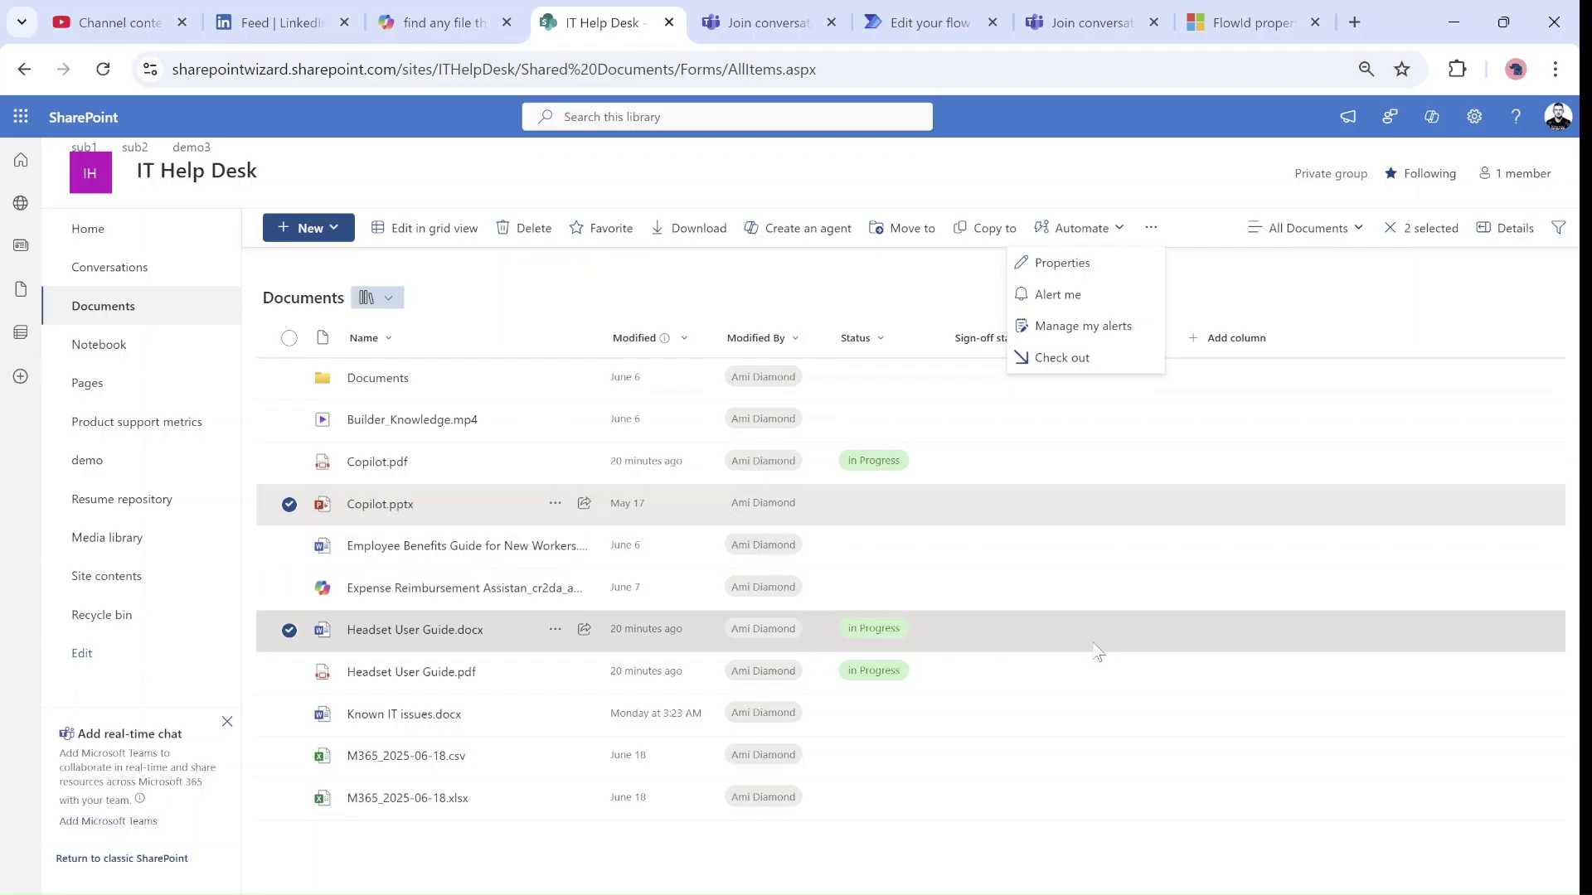
left_click(470, 490)
left_click(290, 630)
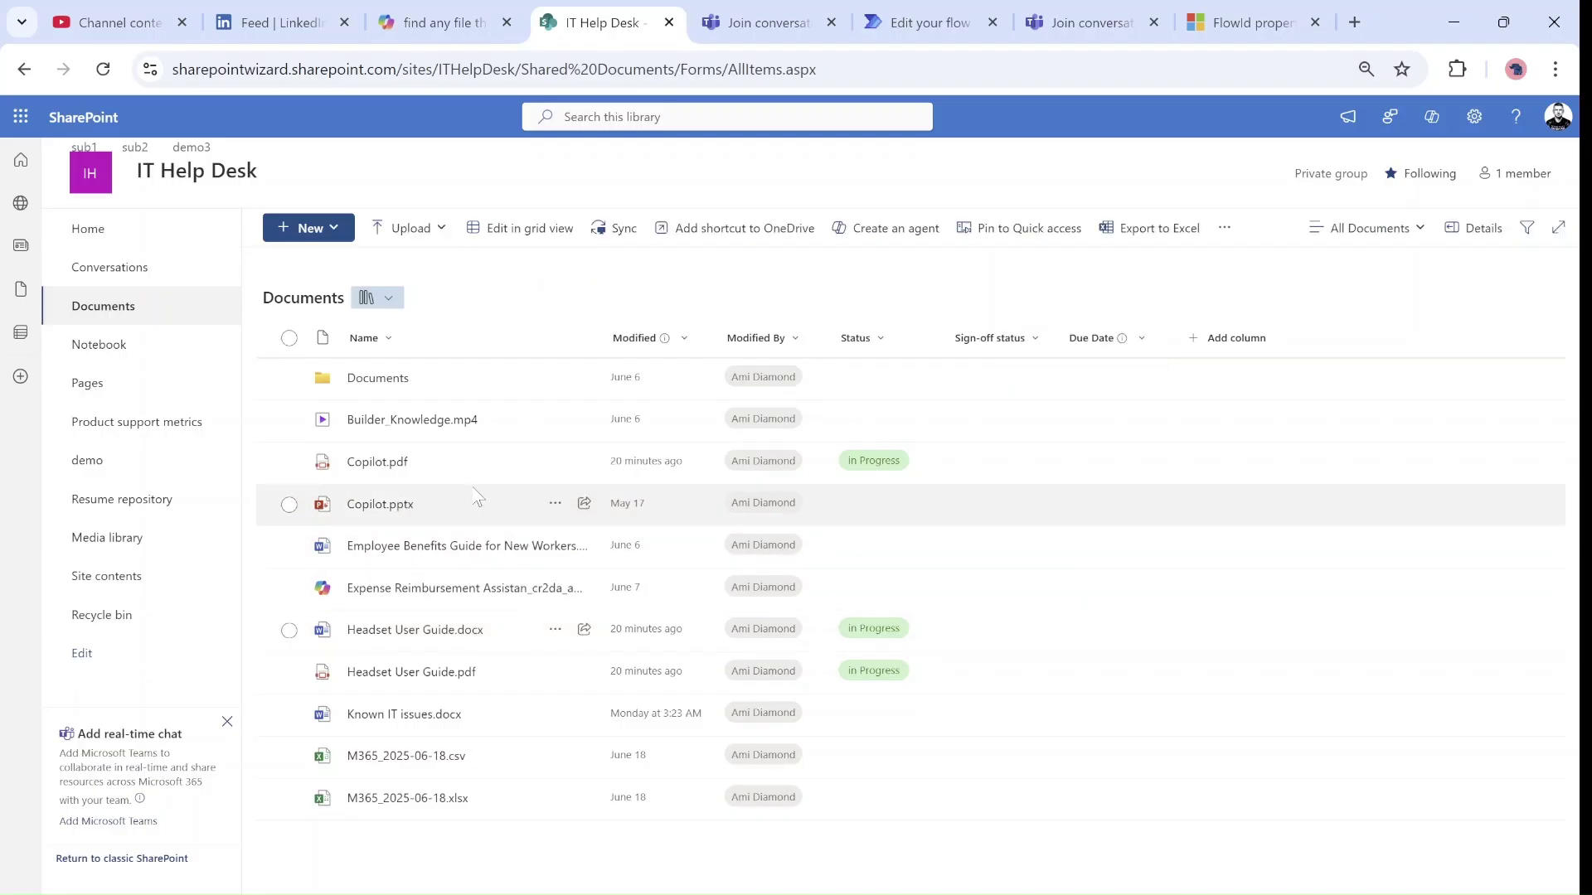
Run the "Step set status to Closed" quick step on Copilot.pdf and Headset User Guide.docx, and clear the file selection.
left_click(289, 462)
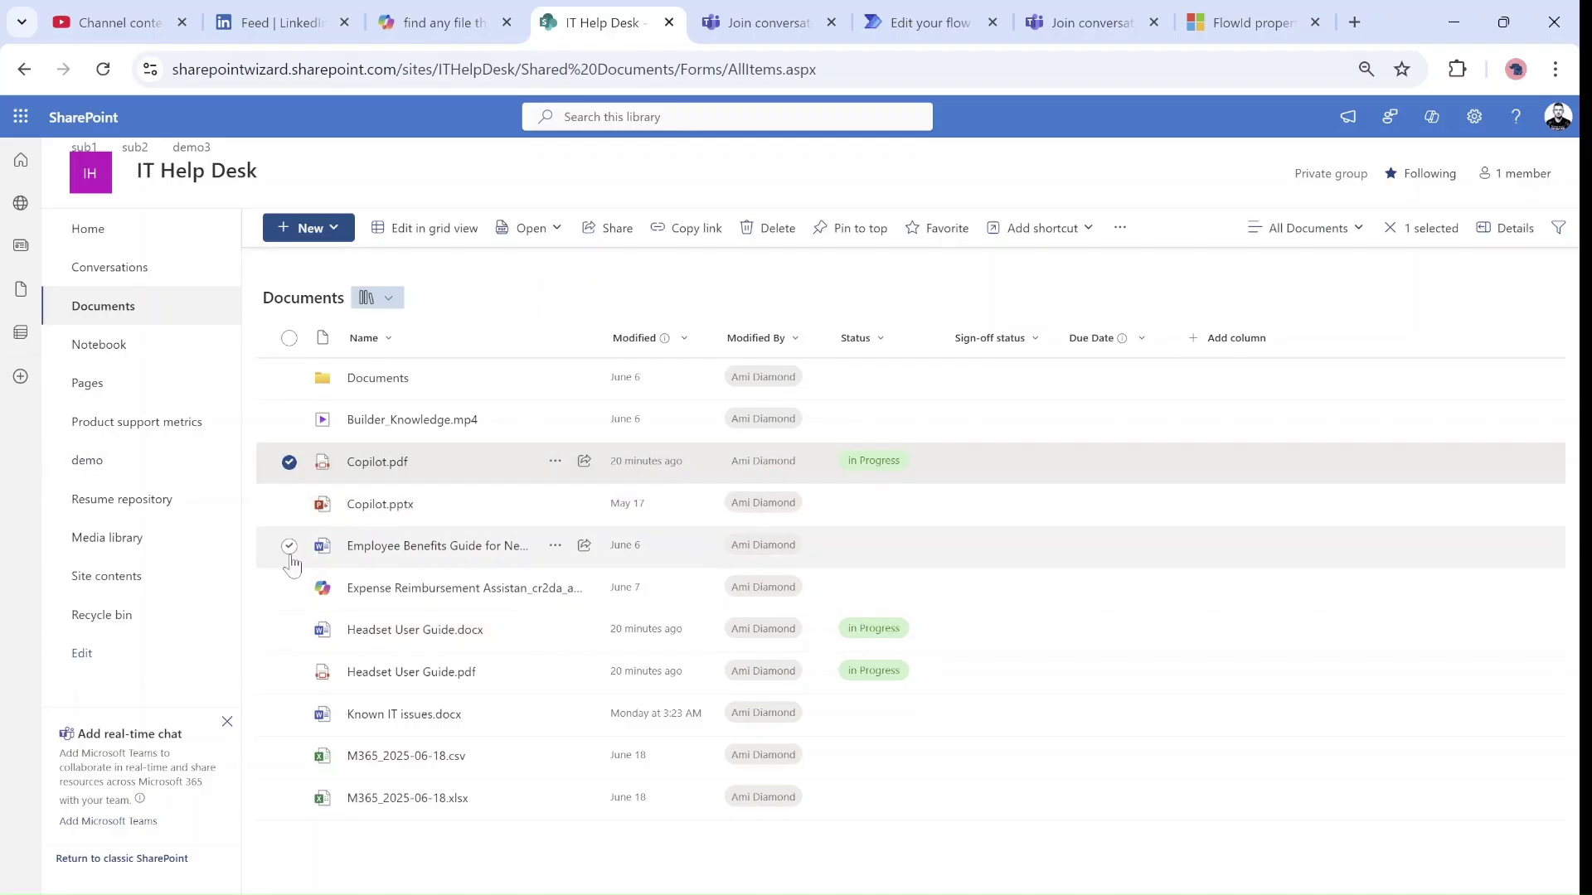
left_click(289, 630)
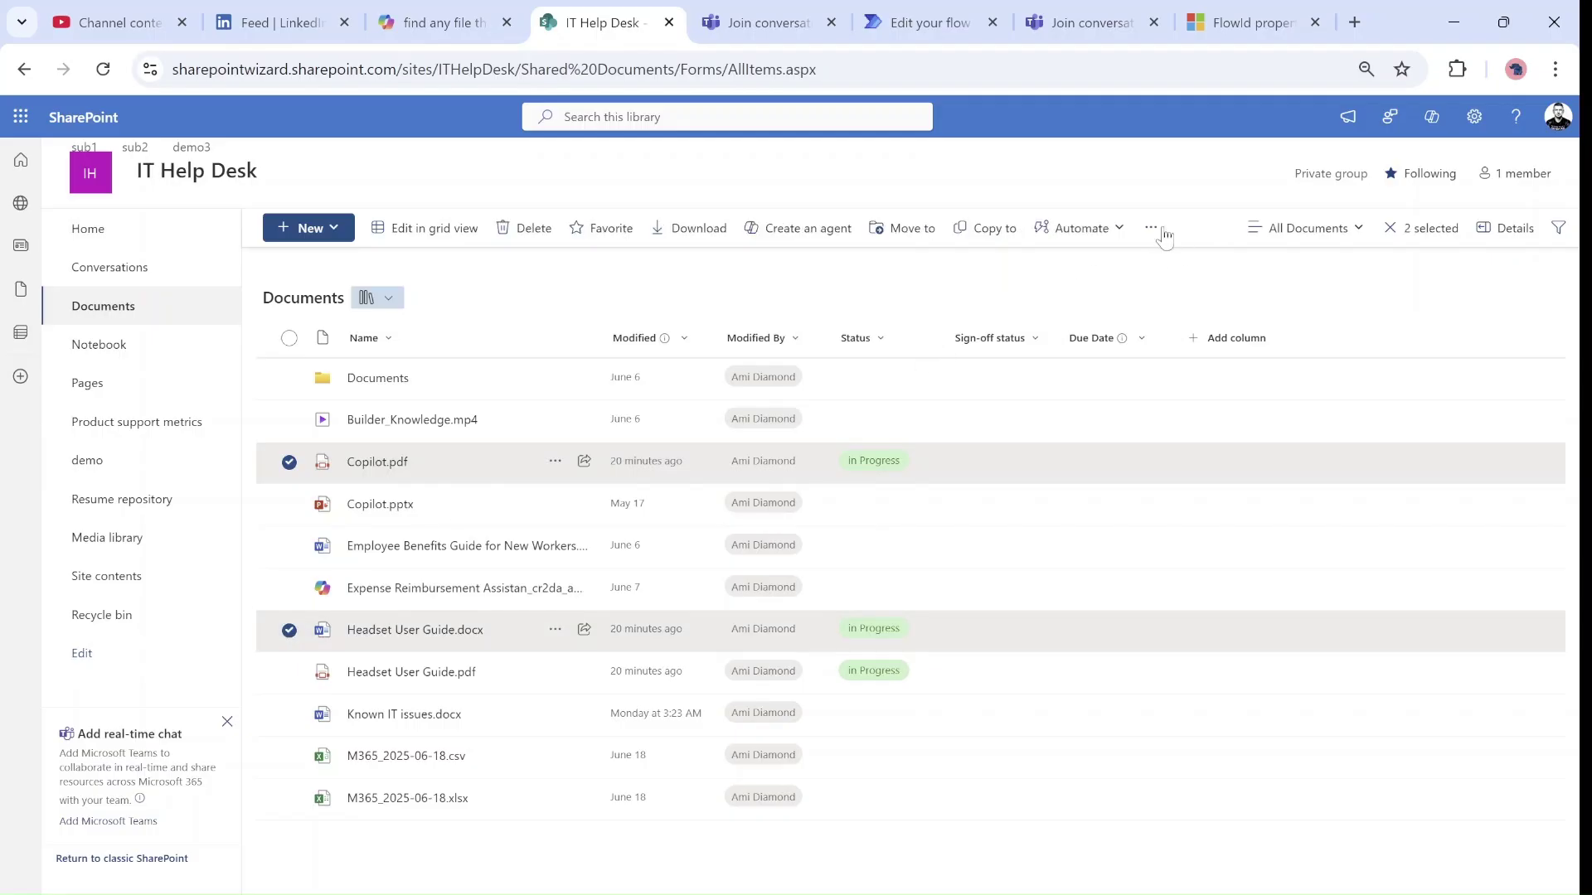
left_click(1076, 228)
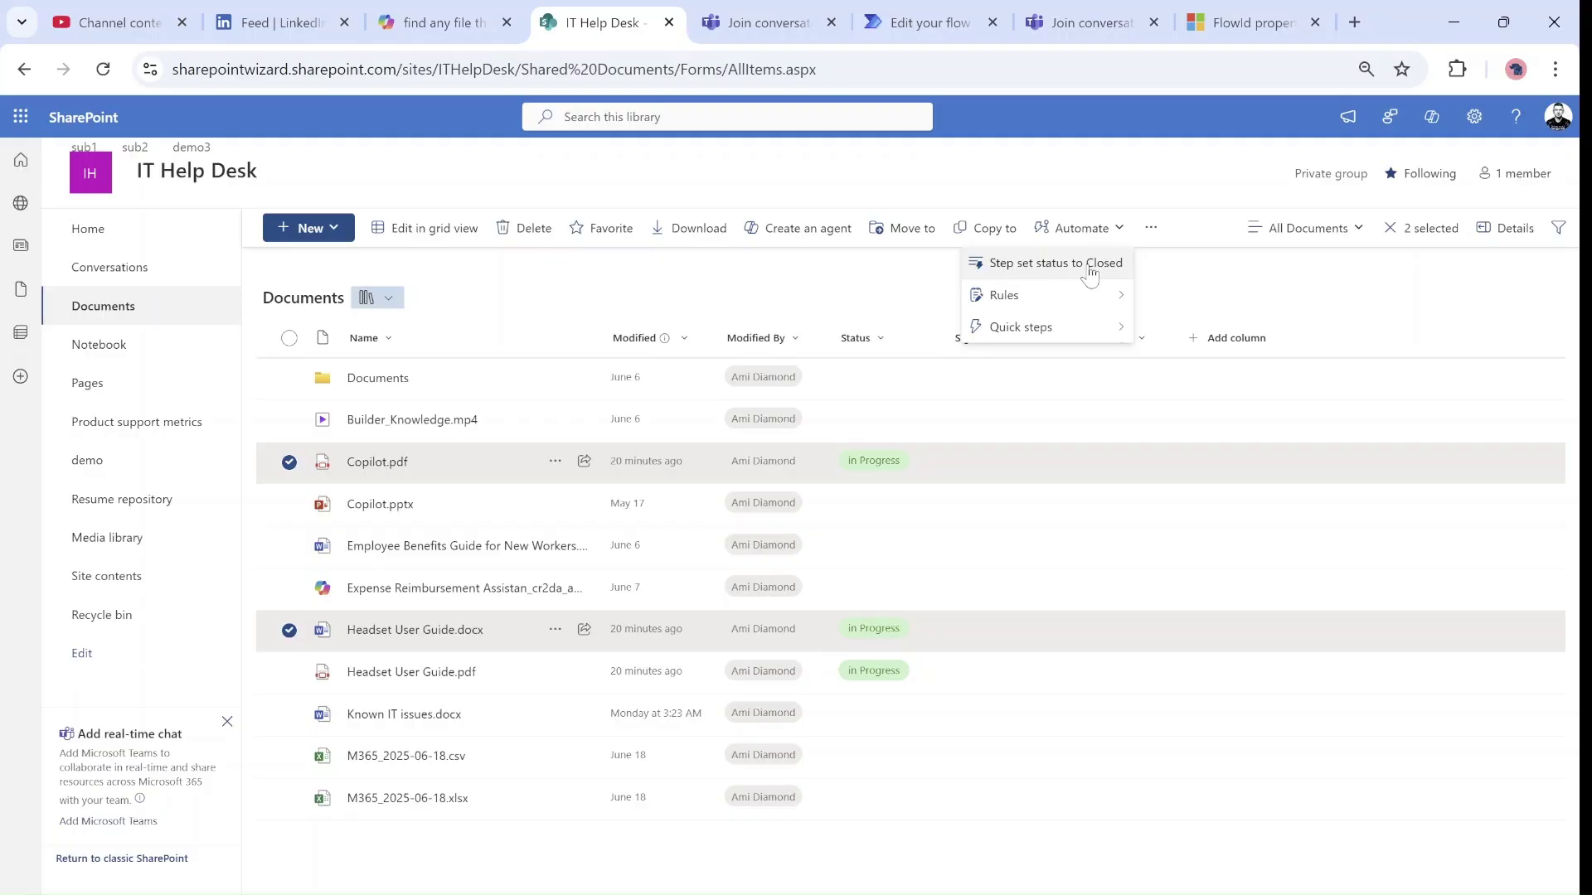
left_click(1090, 273)
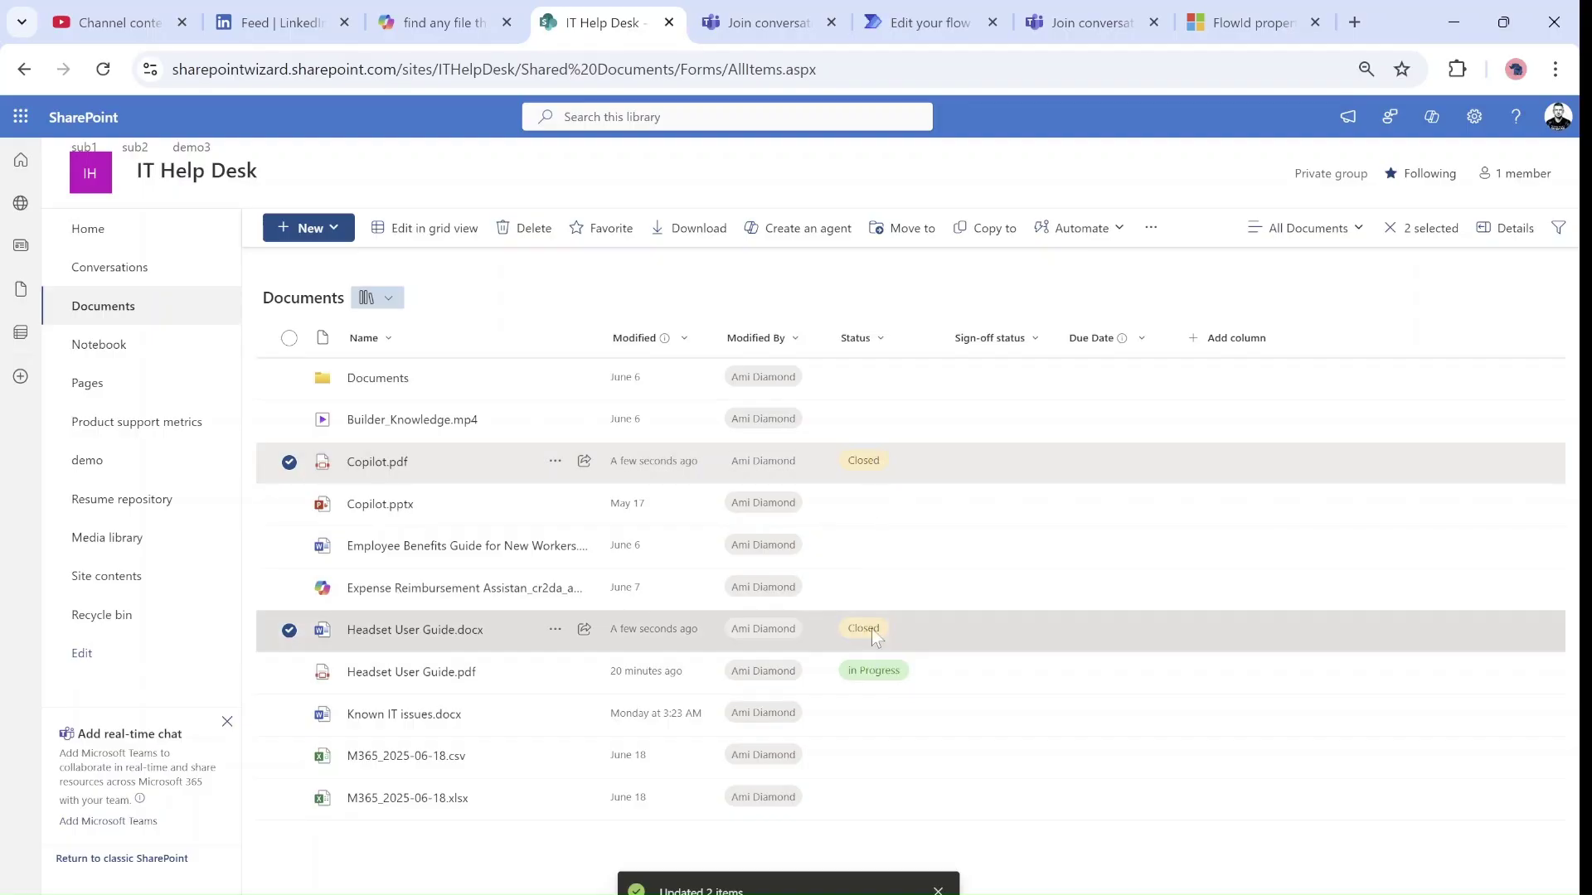
left_click(1151, 227)
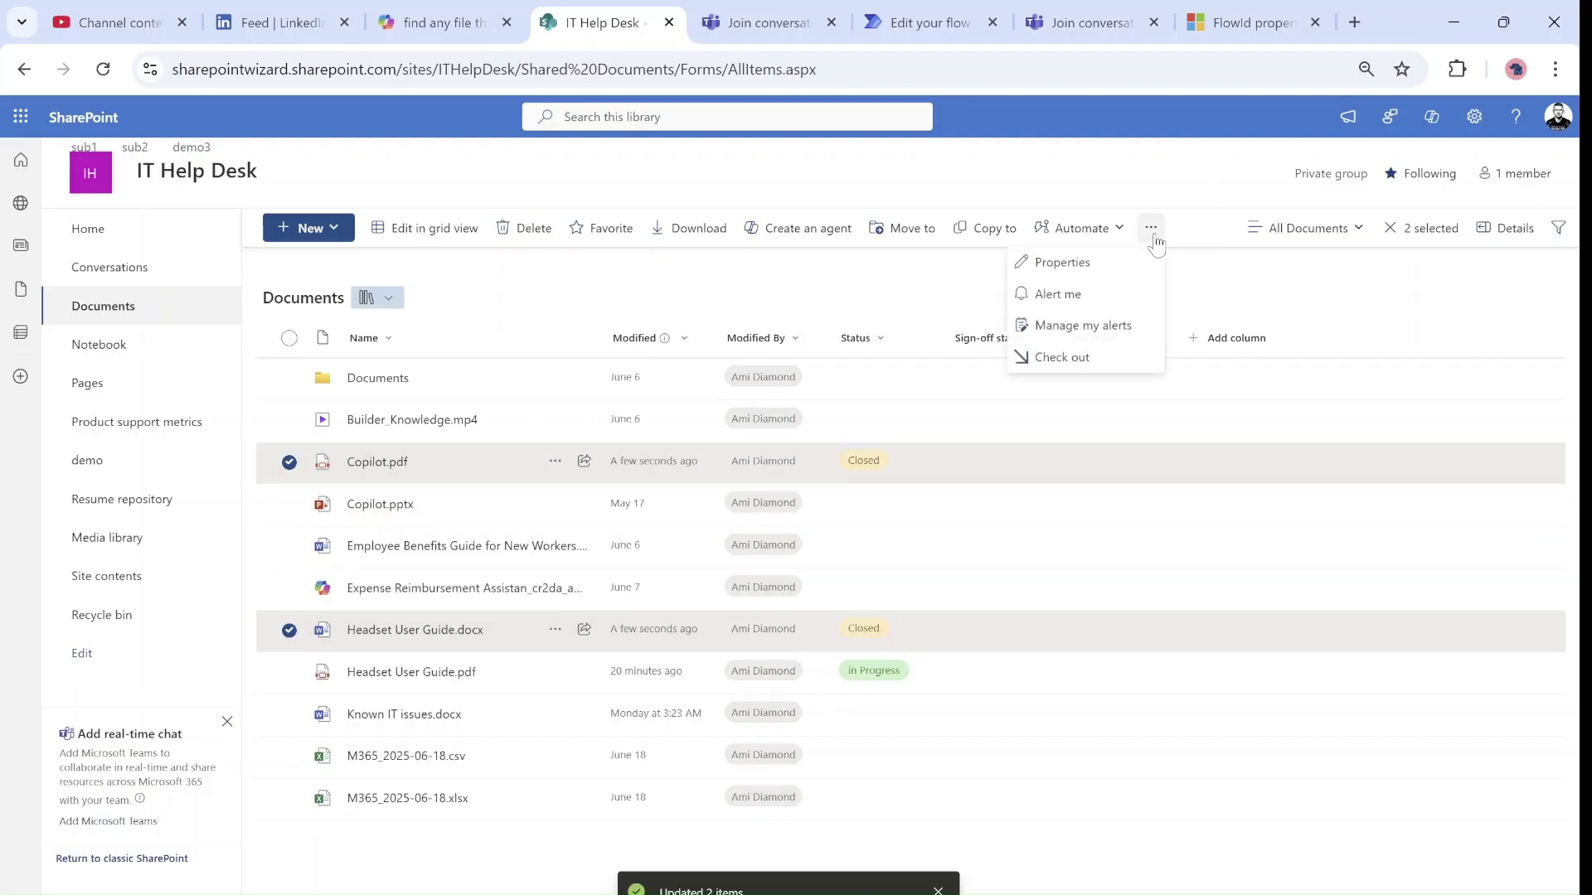
left_click(302, 456)
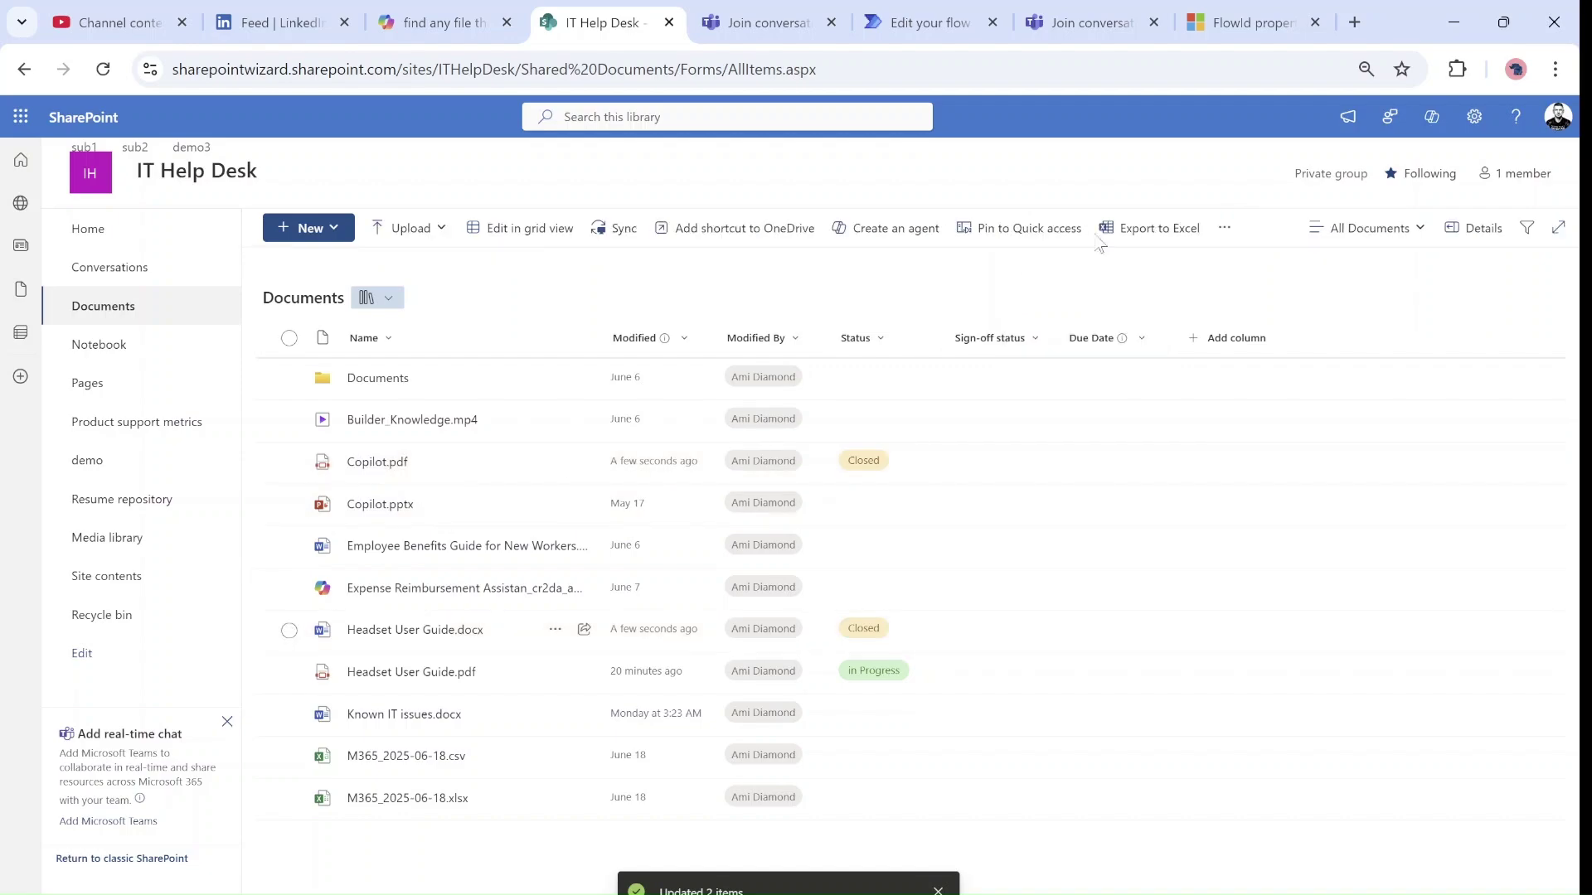
Begin a new quick step that executes a flow for selected files, getting the Demo mail flow's ID from Power Automate.
left_click(1219, 236)
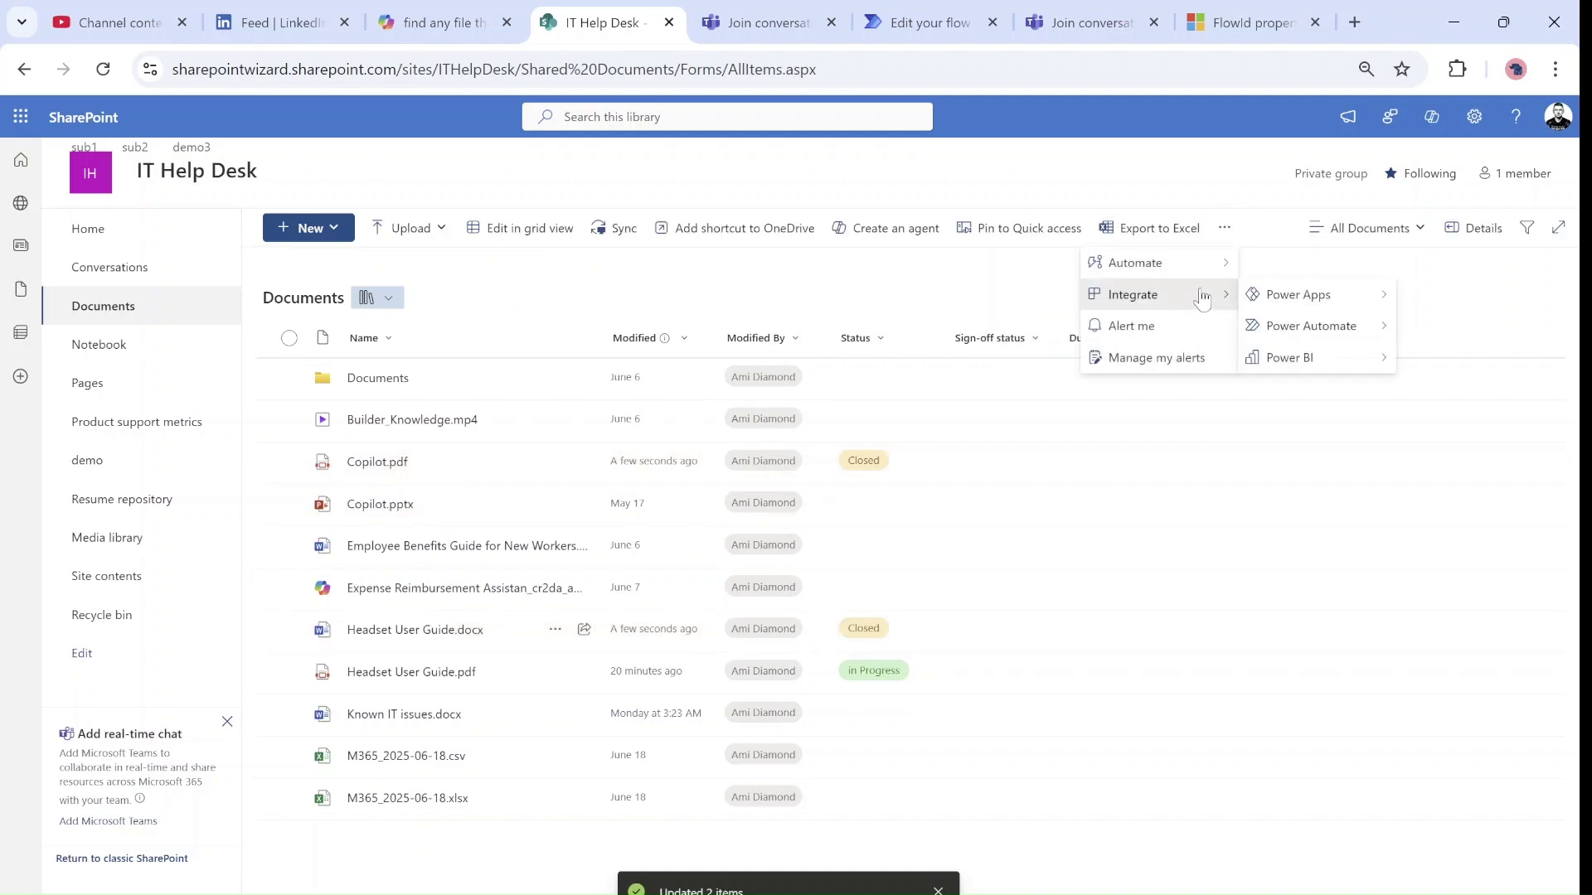
mouse_move(1227, 263)
mouse_move(1318, 327)
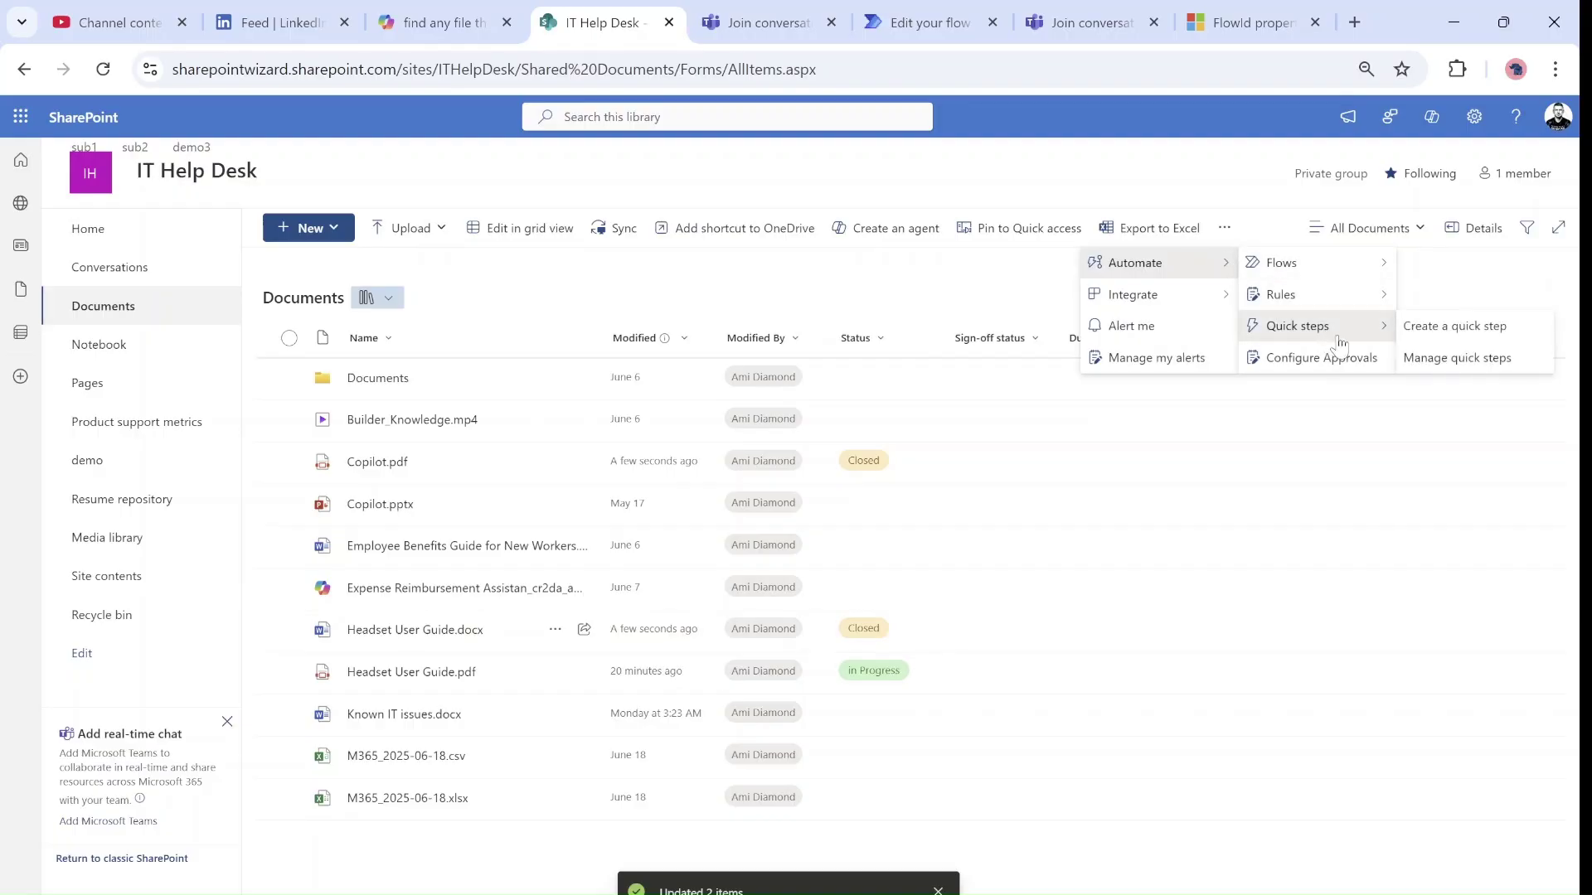
left_click(1412, 330)
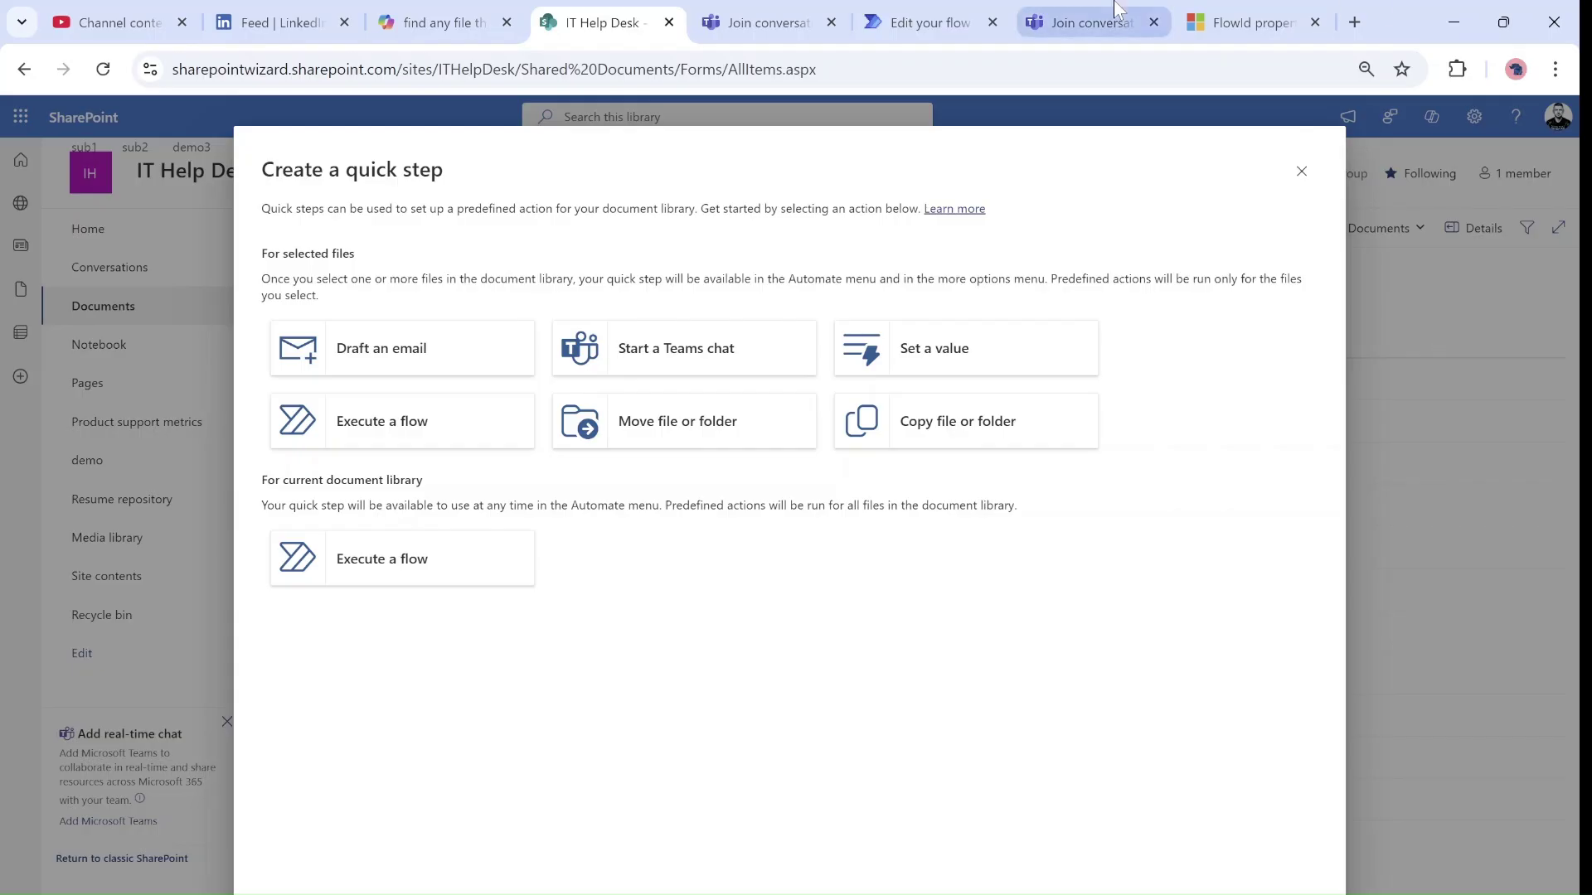
left_click(957, 33)
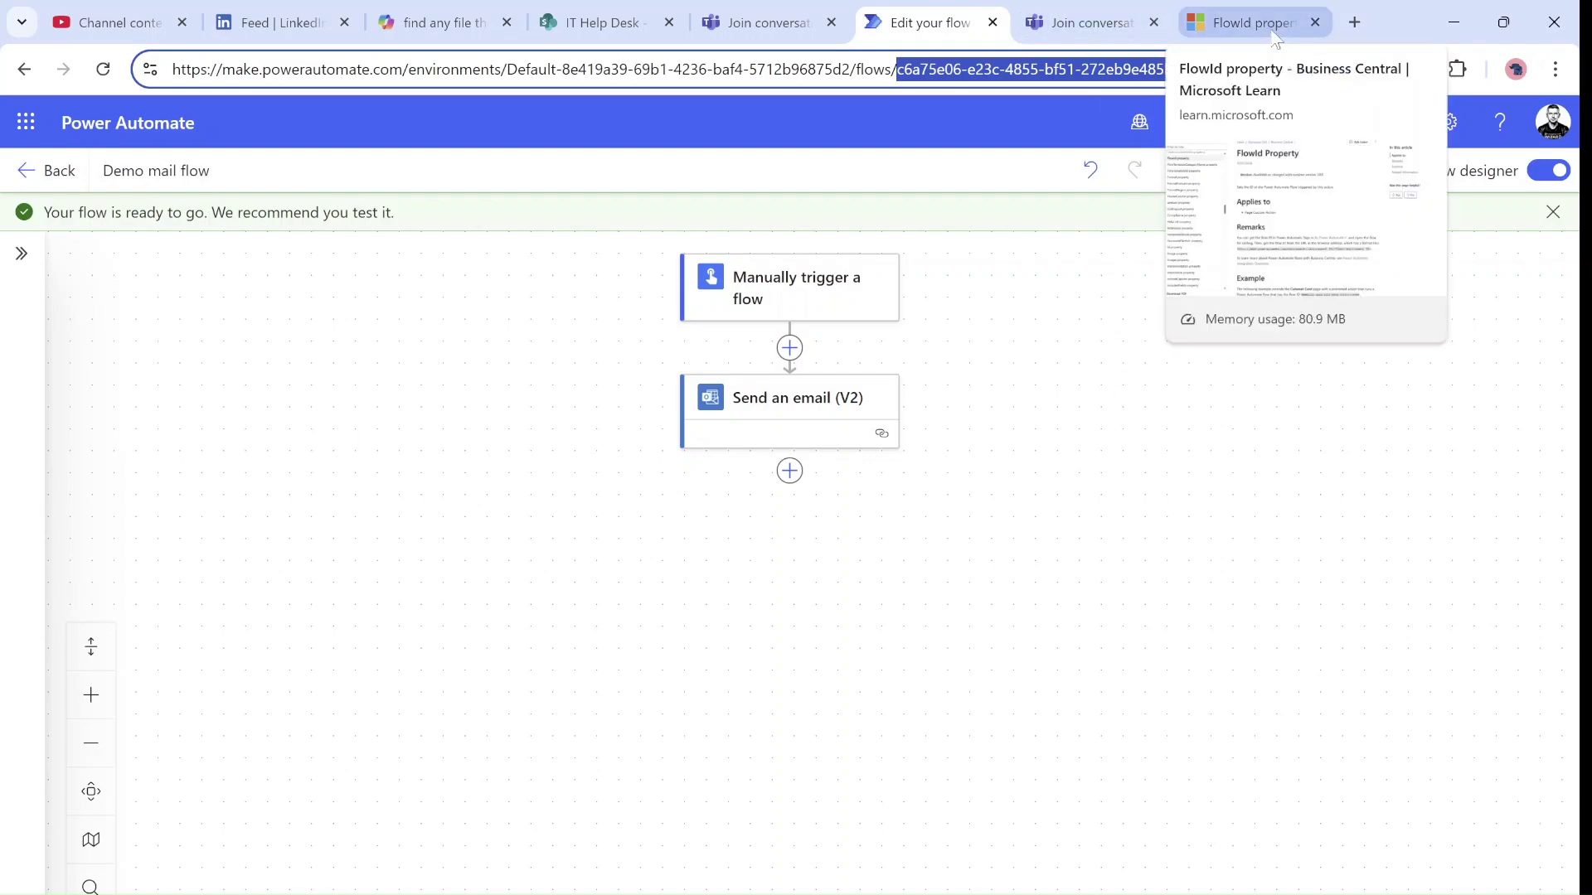
left_click(637, 23)
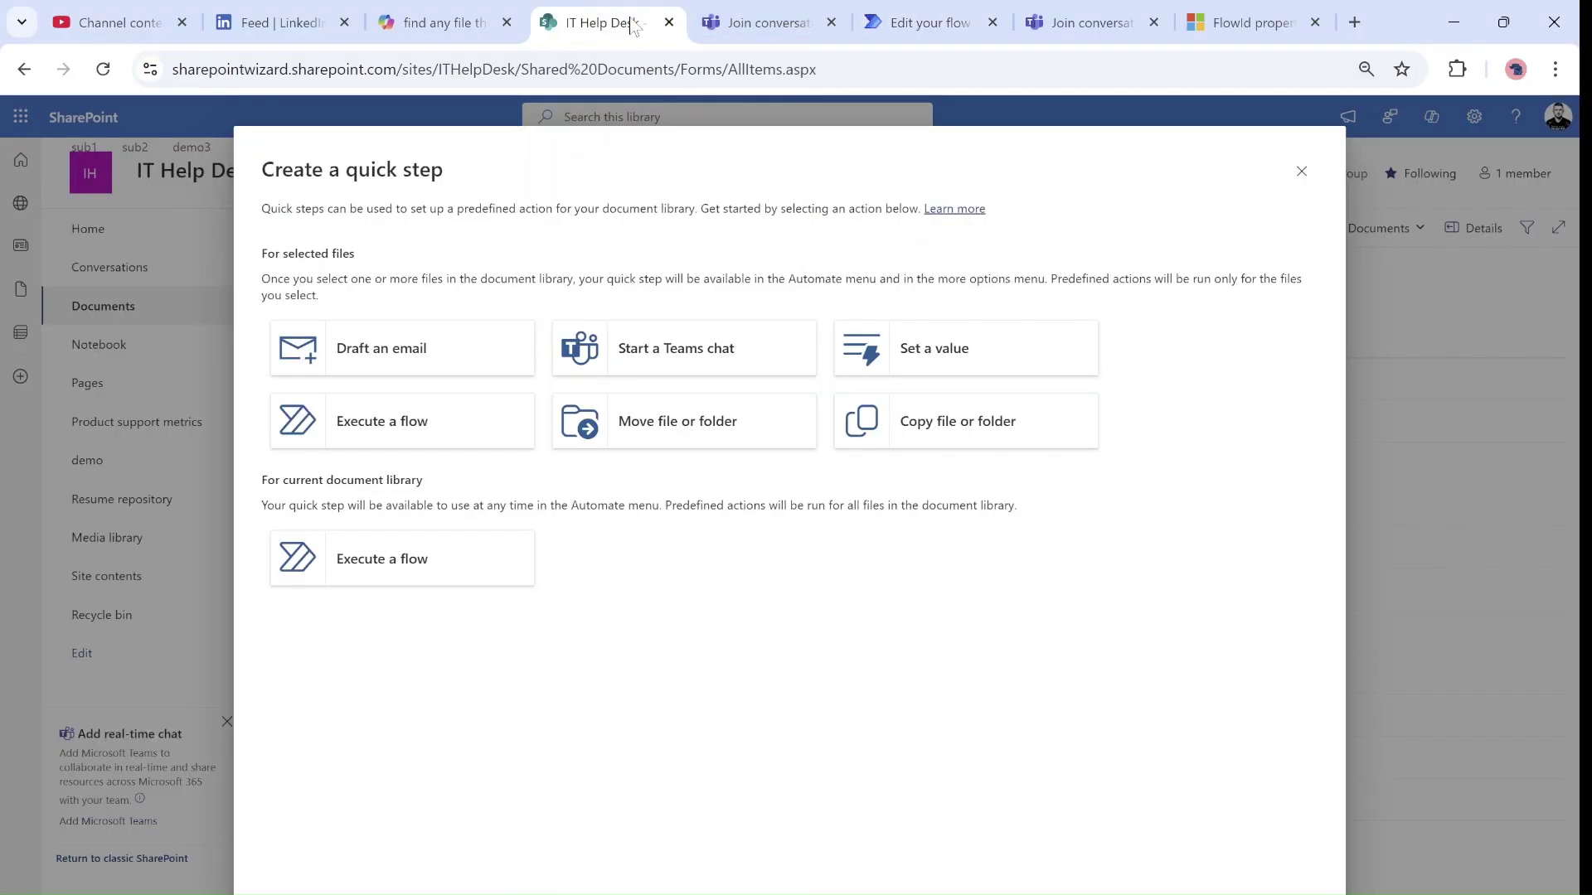
left_click(434, 435)
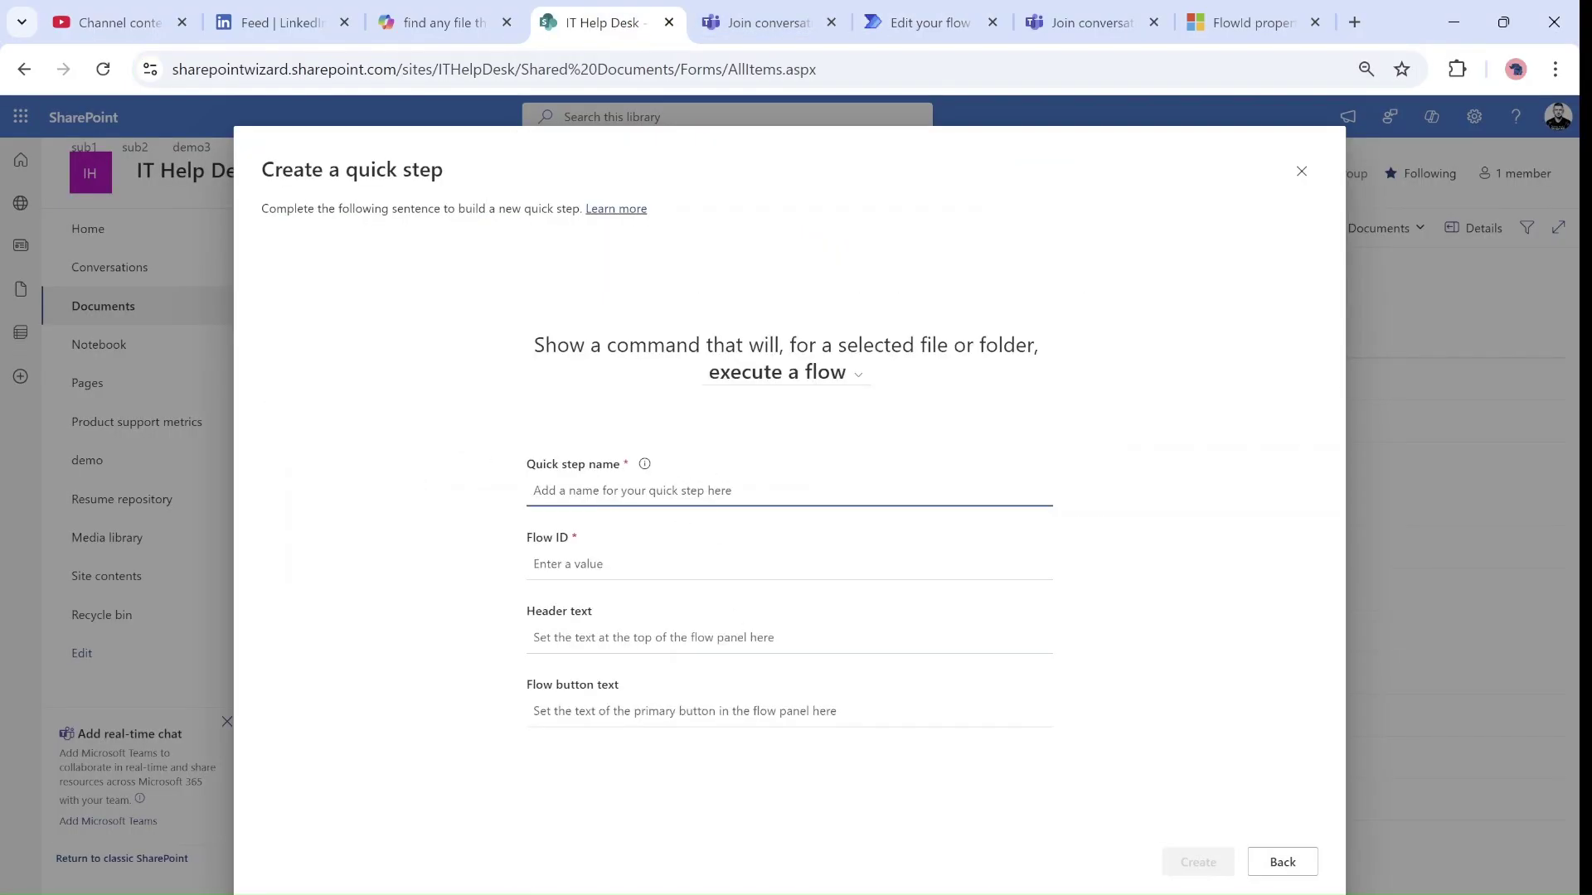
Name the quick step "Set run flow" and set its Flow ID to c6a75e06-e23c-4855-bf51-272eb9e485bd.
type("Set run flow")
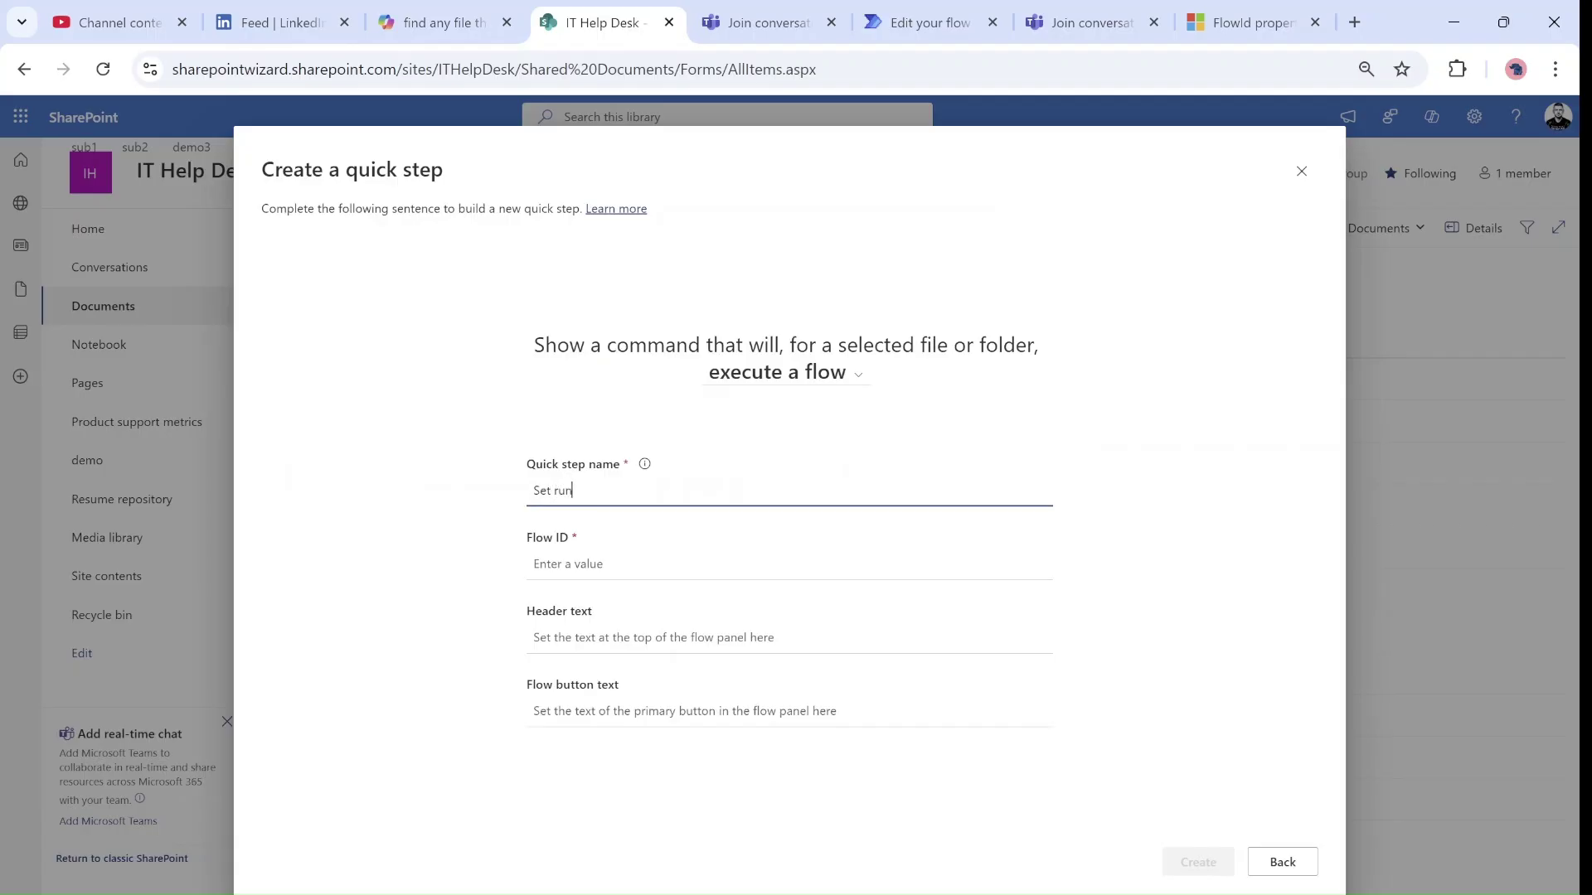
key("Tab")
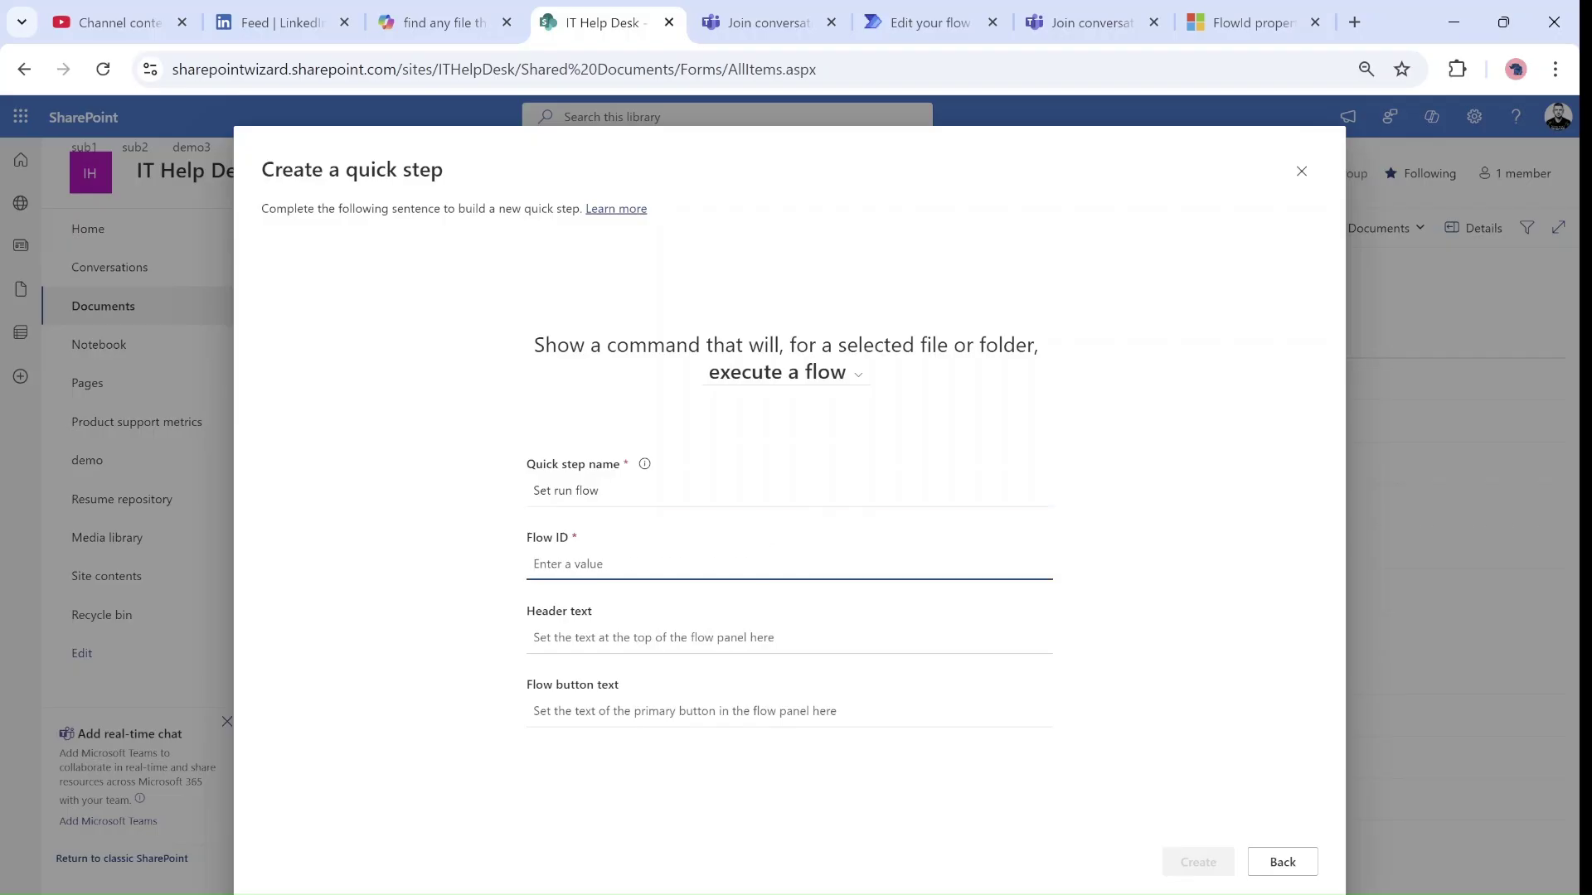
type("c6a75e06-e23c-4855-bf51-272eb9e485bd")
key("Tab")
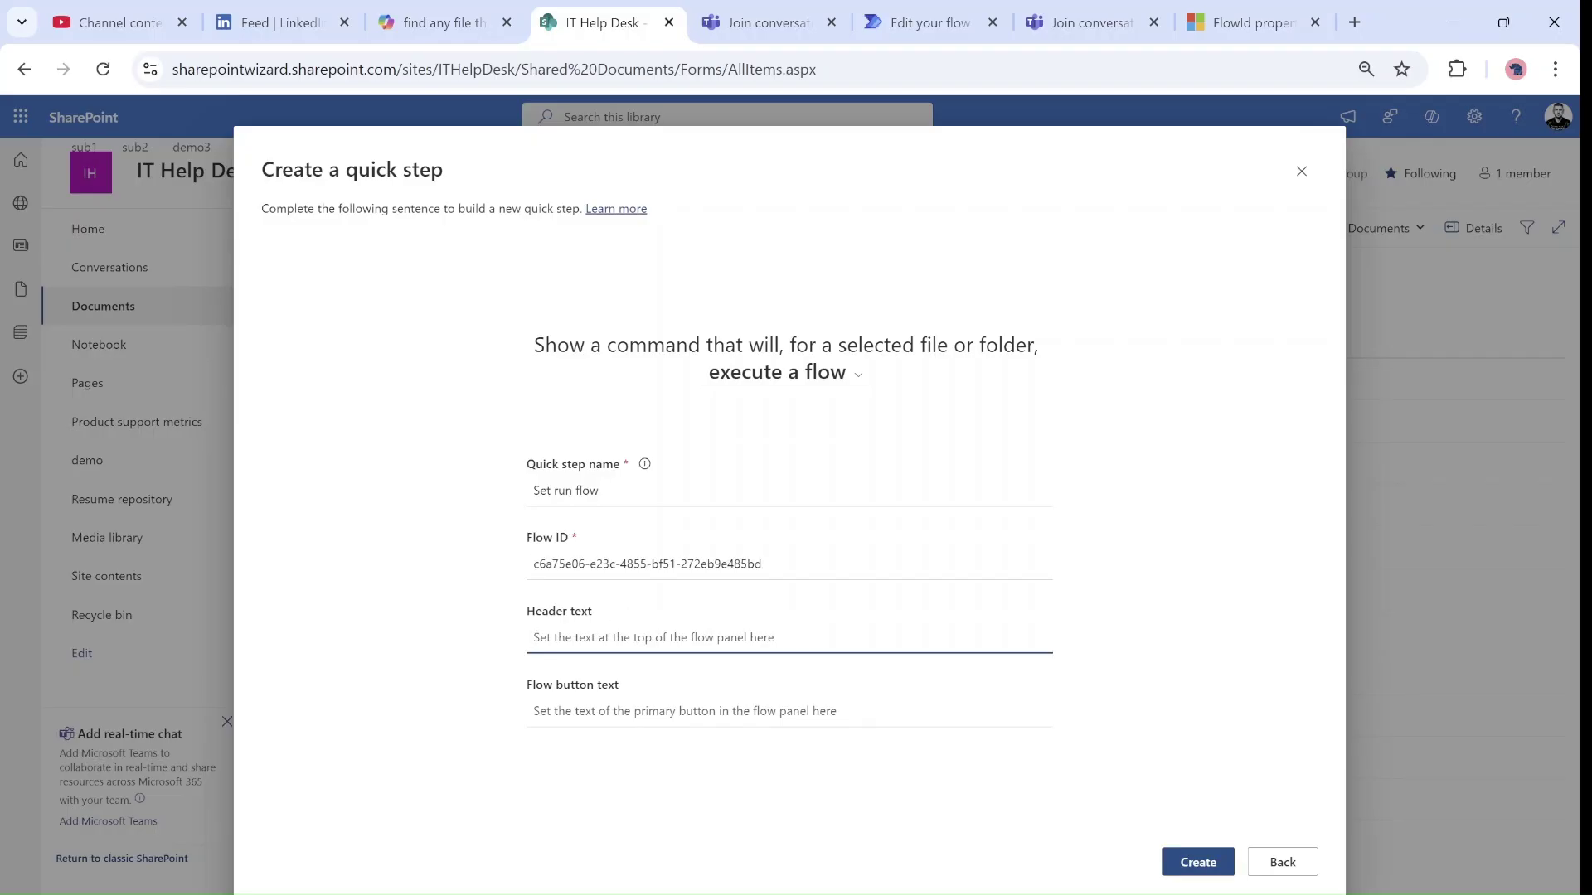
Set the header text to "Demo text" and the flow button text to "Send a mail", create the quick step, and return to the library.
type("Demo text")
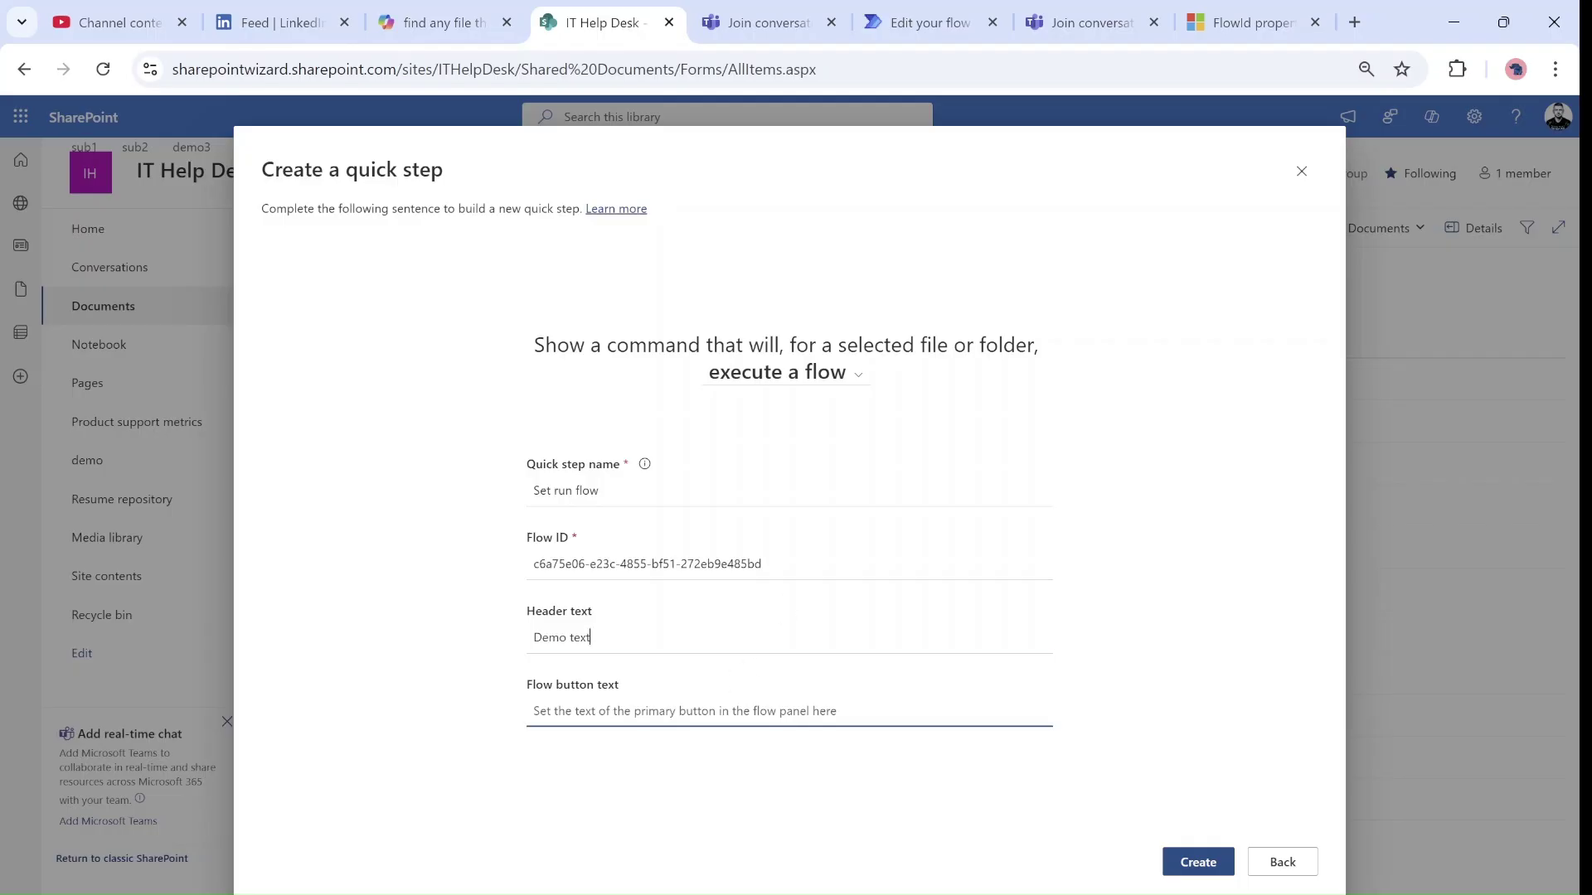
left_click(746, 711)
type("Send a mail")
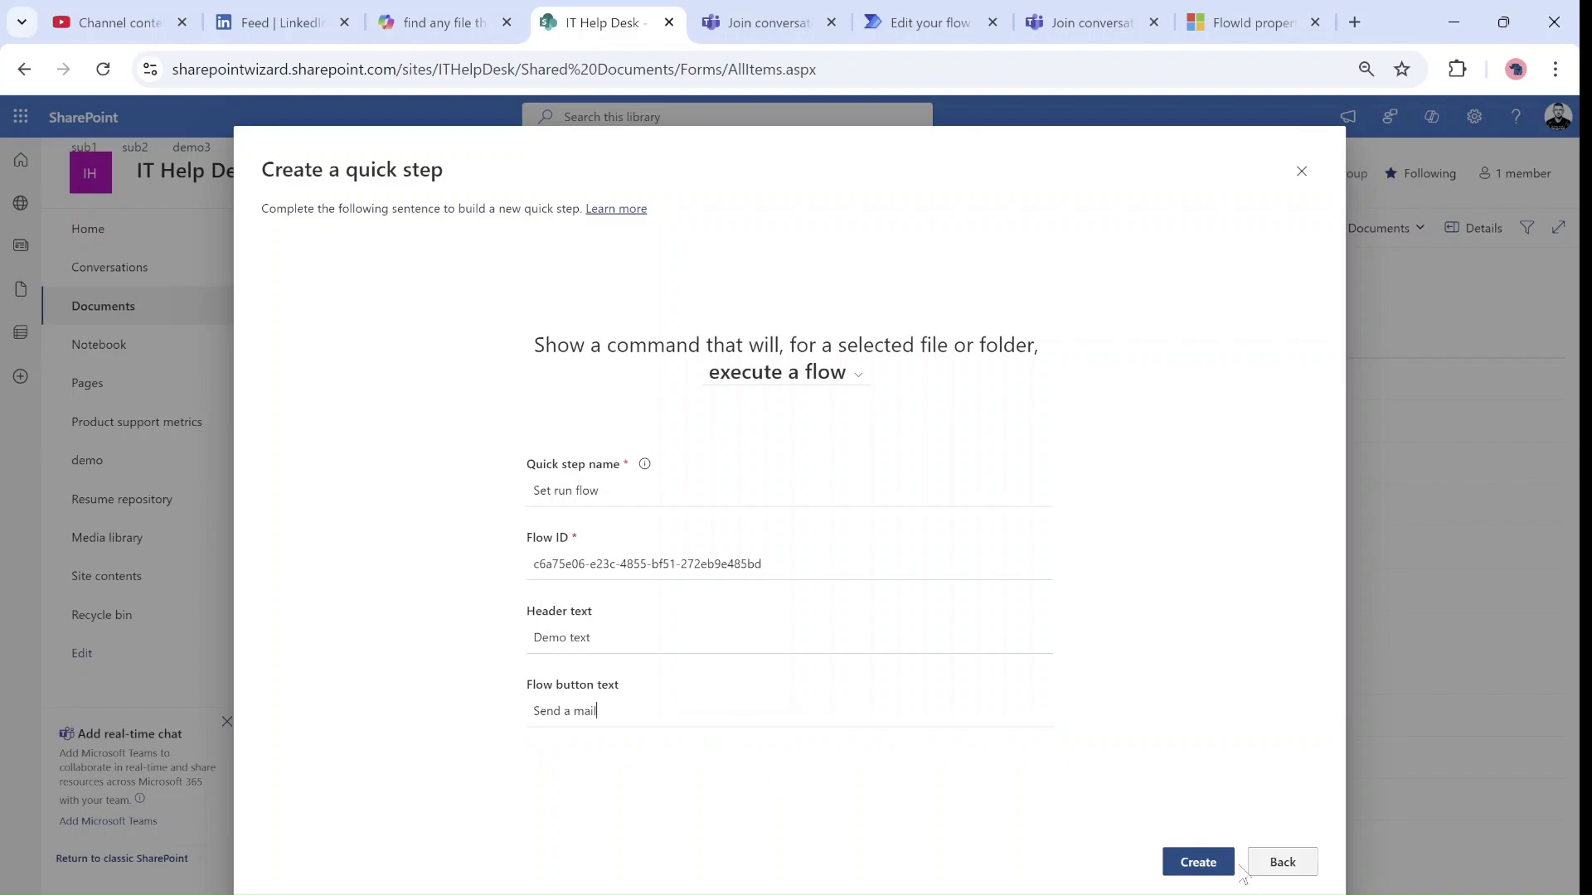
left_click(1210, 865)
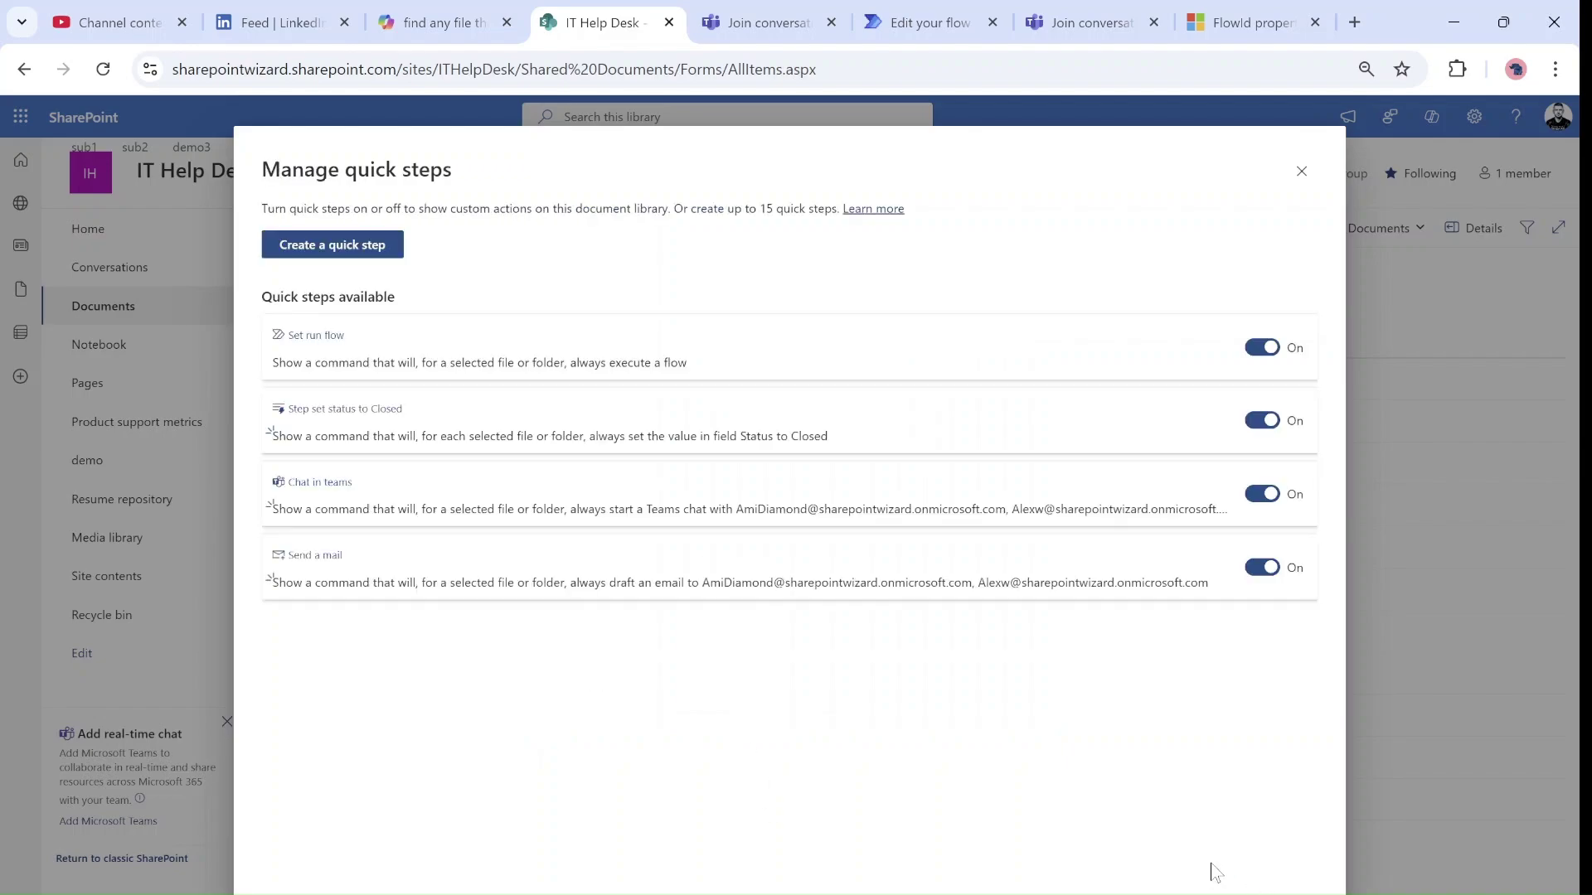
left_click(1301, 172)
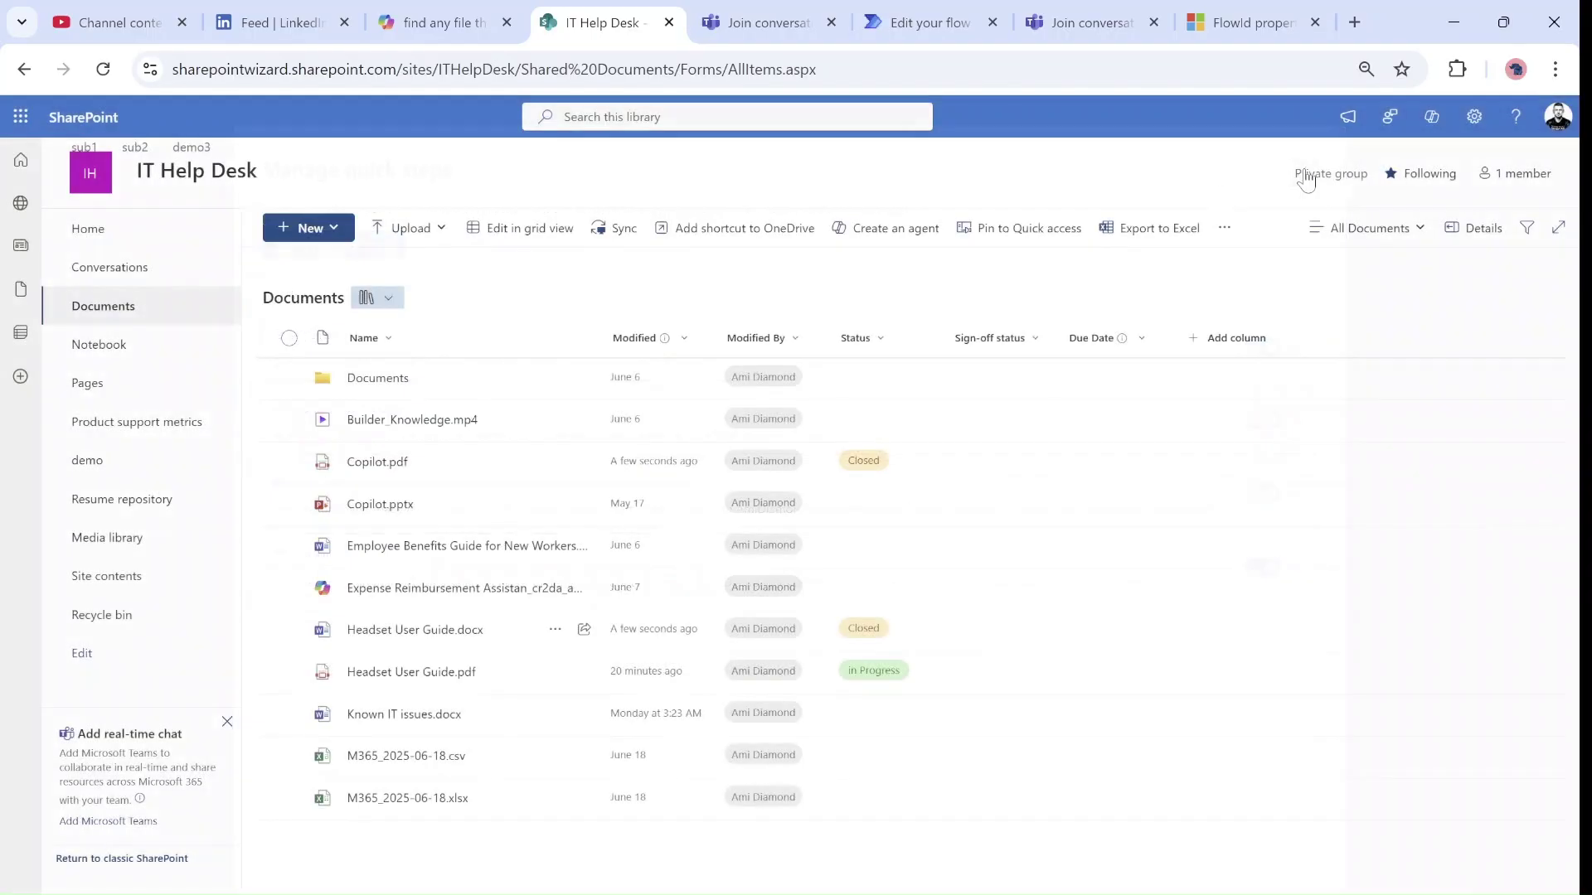
Try the Send a mail quick step on Headset User Guide.docx, close the email draft in Outlook, and return to the library.
left_click(277, 634)
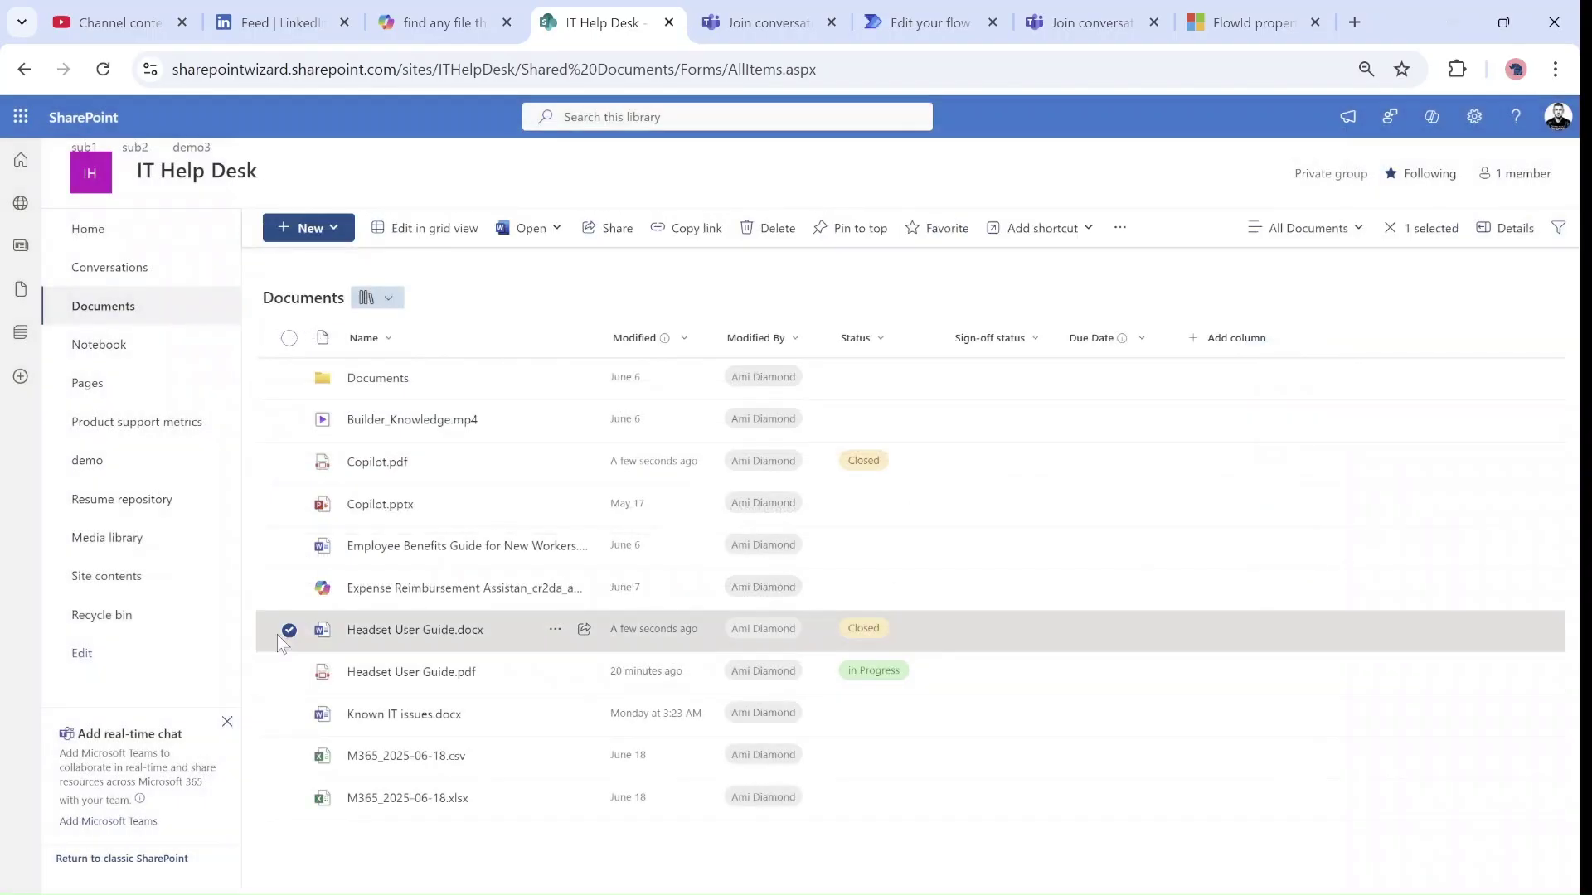
left_click(555, 630)
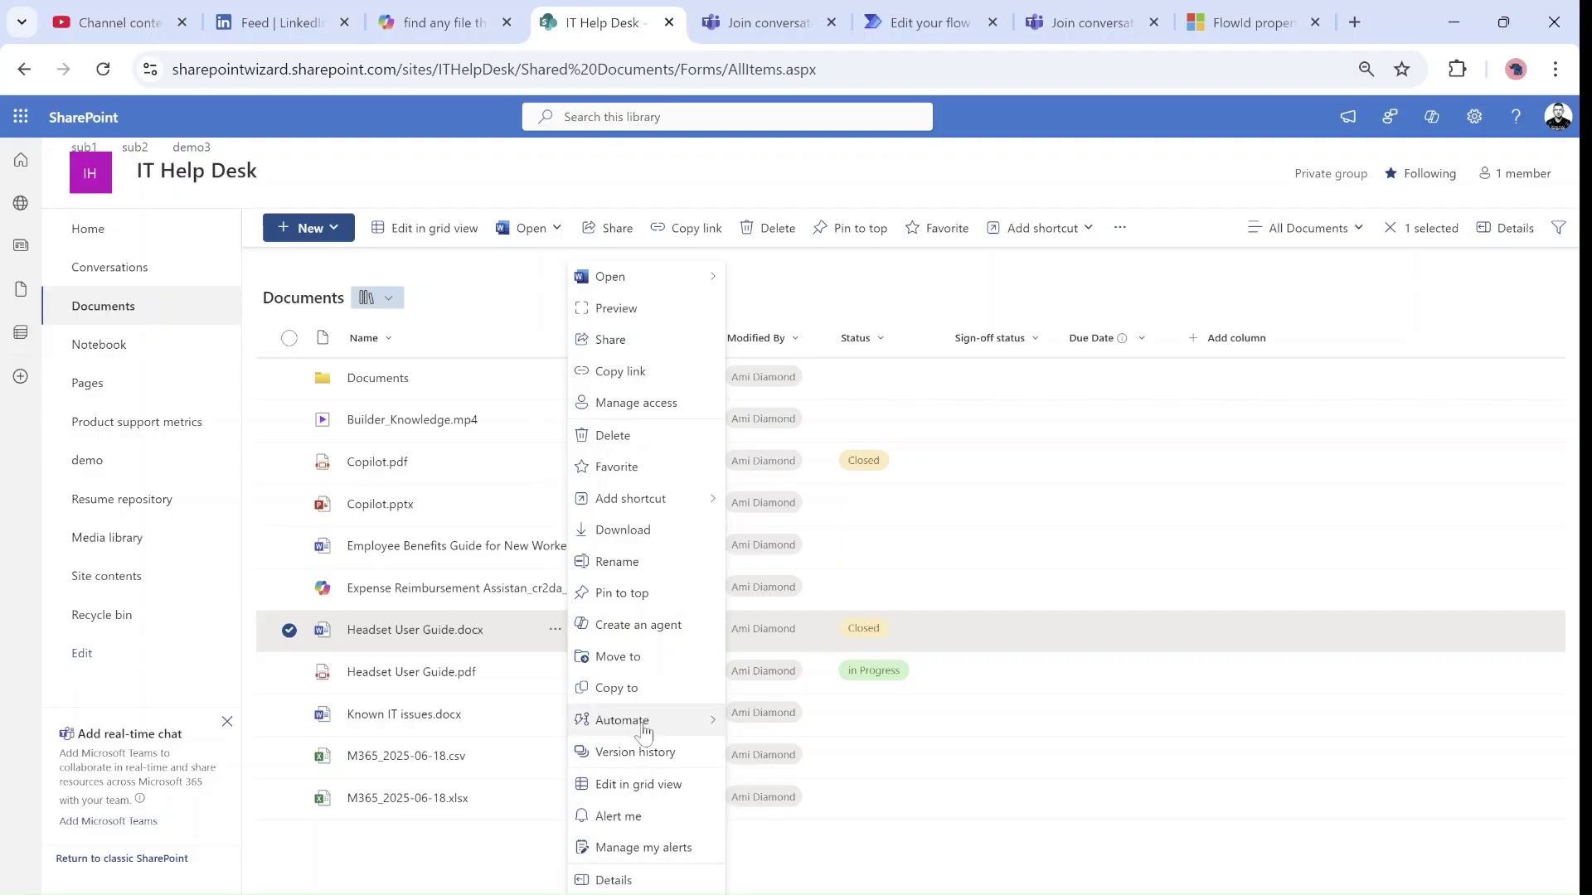
mouse_move(645, 734)
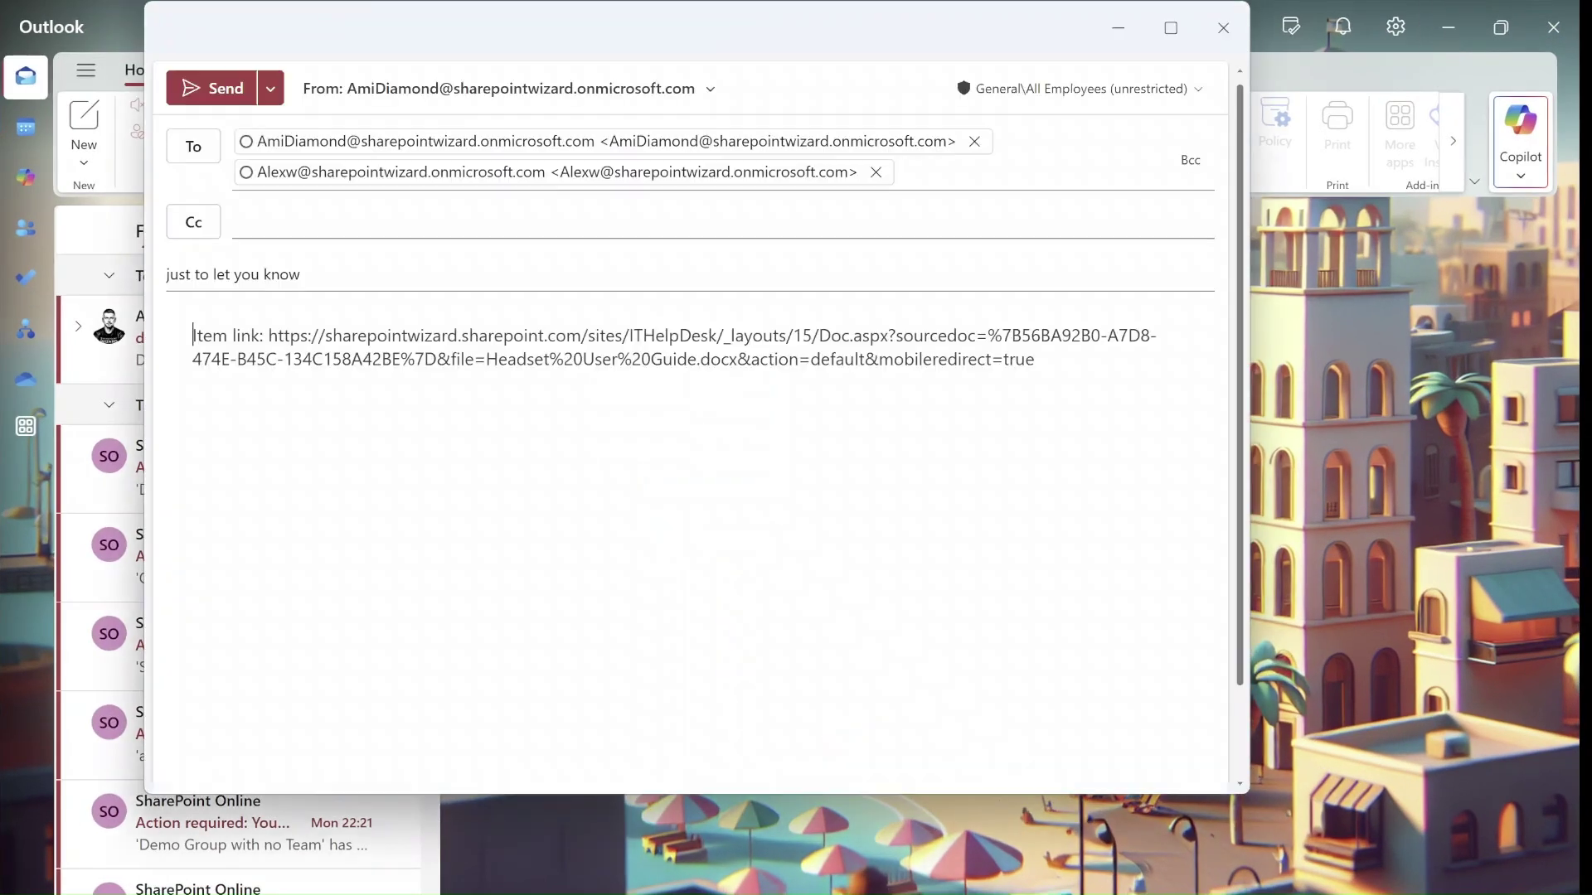
left_click(1225, 33)
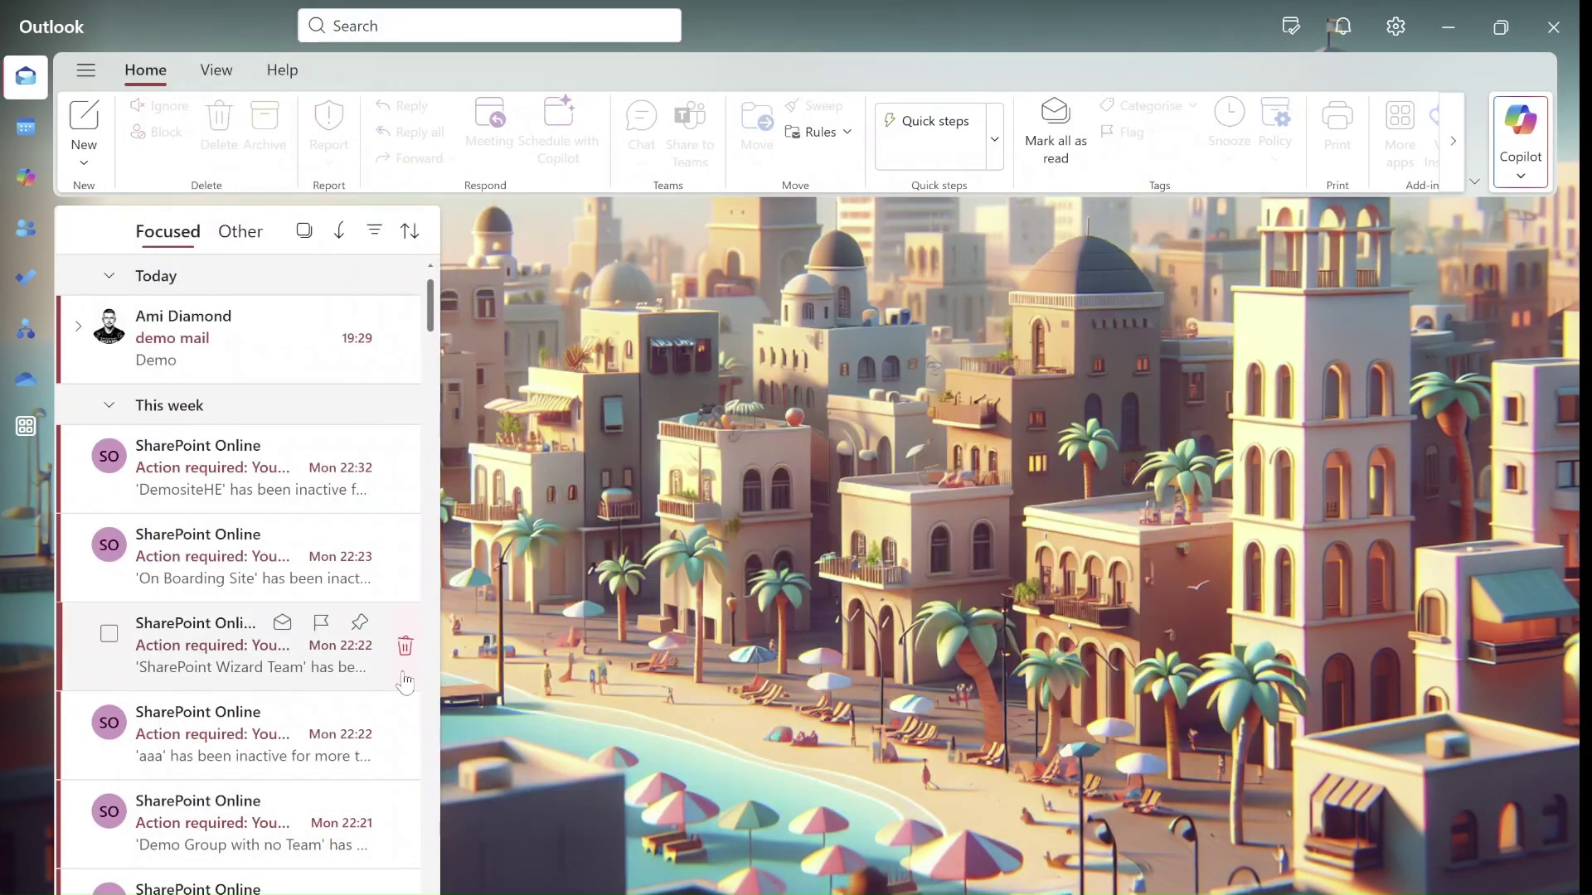
left_click(1469, 18)
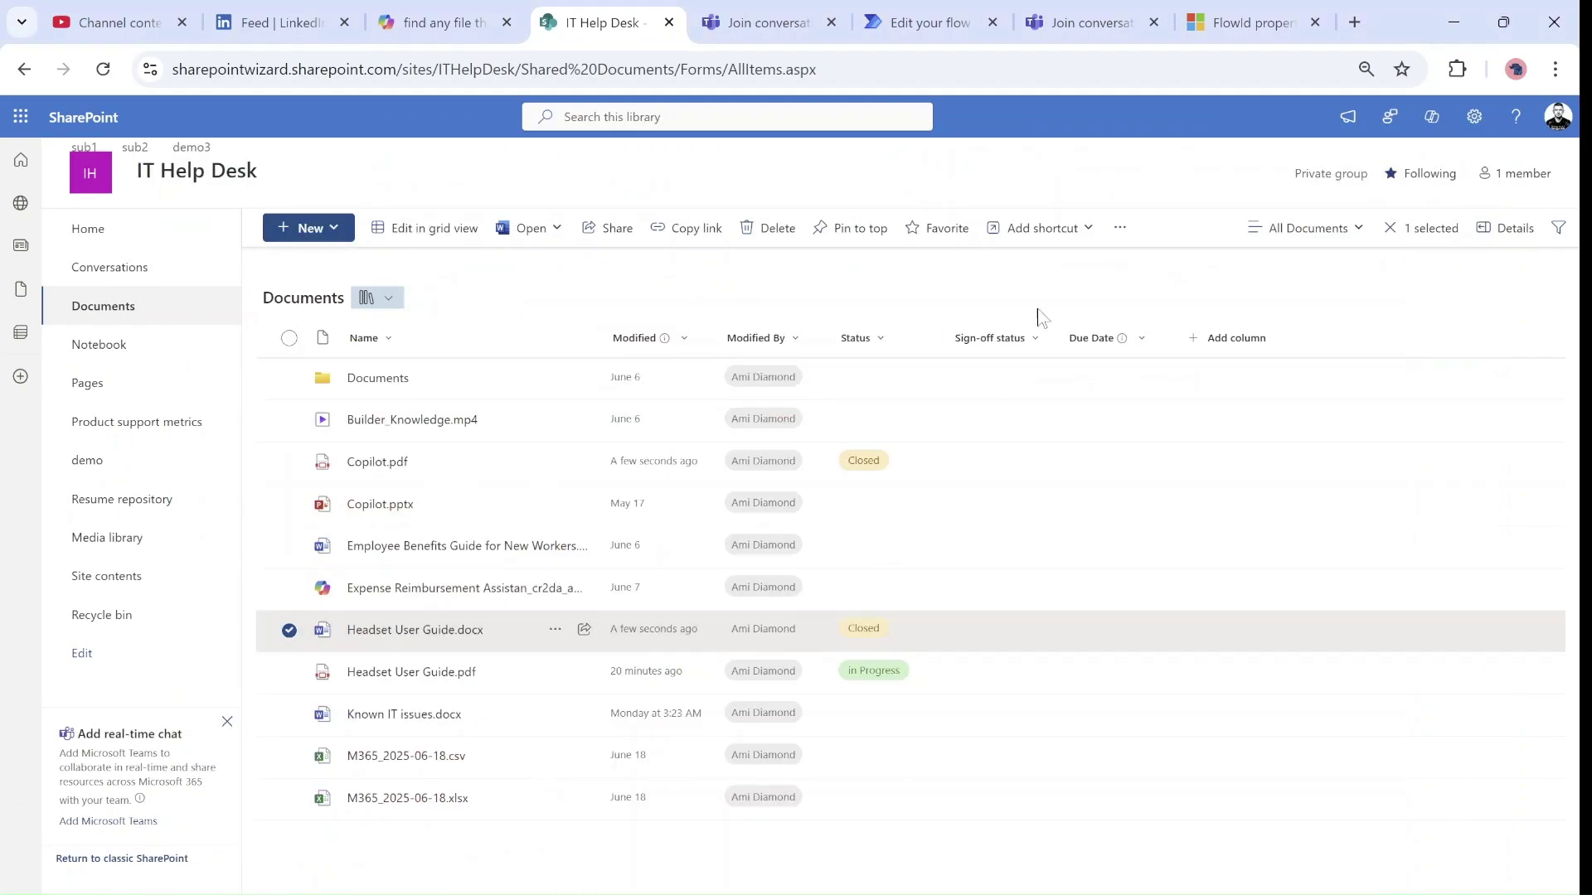
Run the Set run flow quick step on Headset User Guide.docx, dismiss the Outlook notification, and deselect the file.
left_click(554, 629)
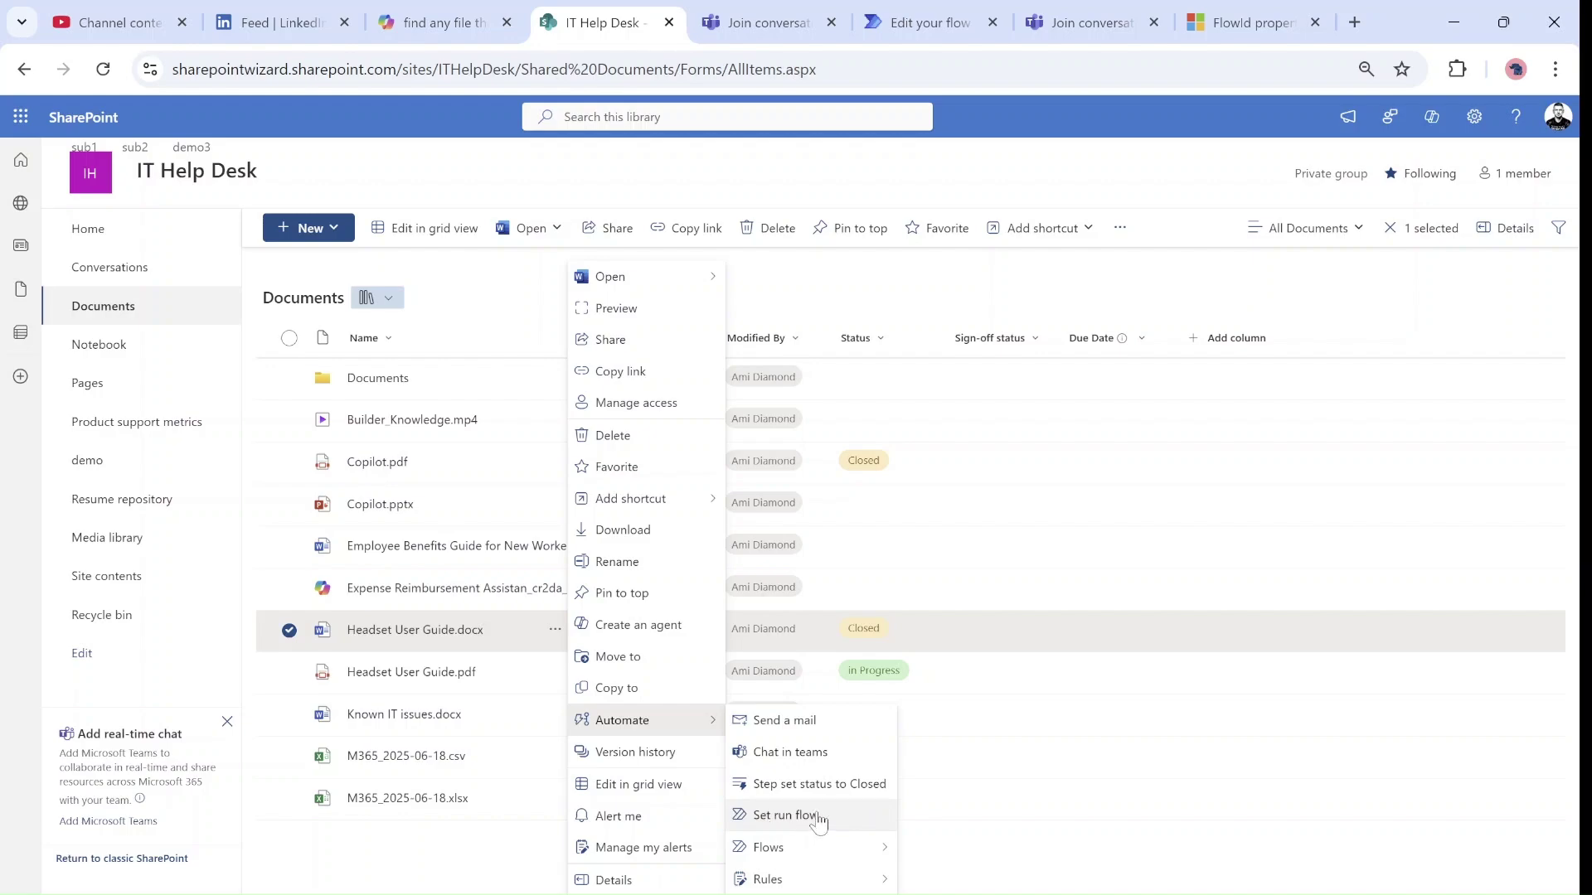
left_click(784, 816)
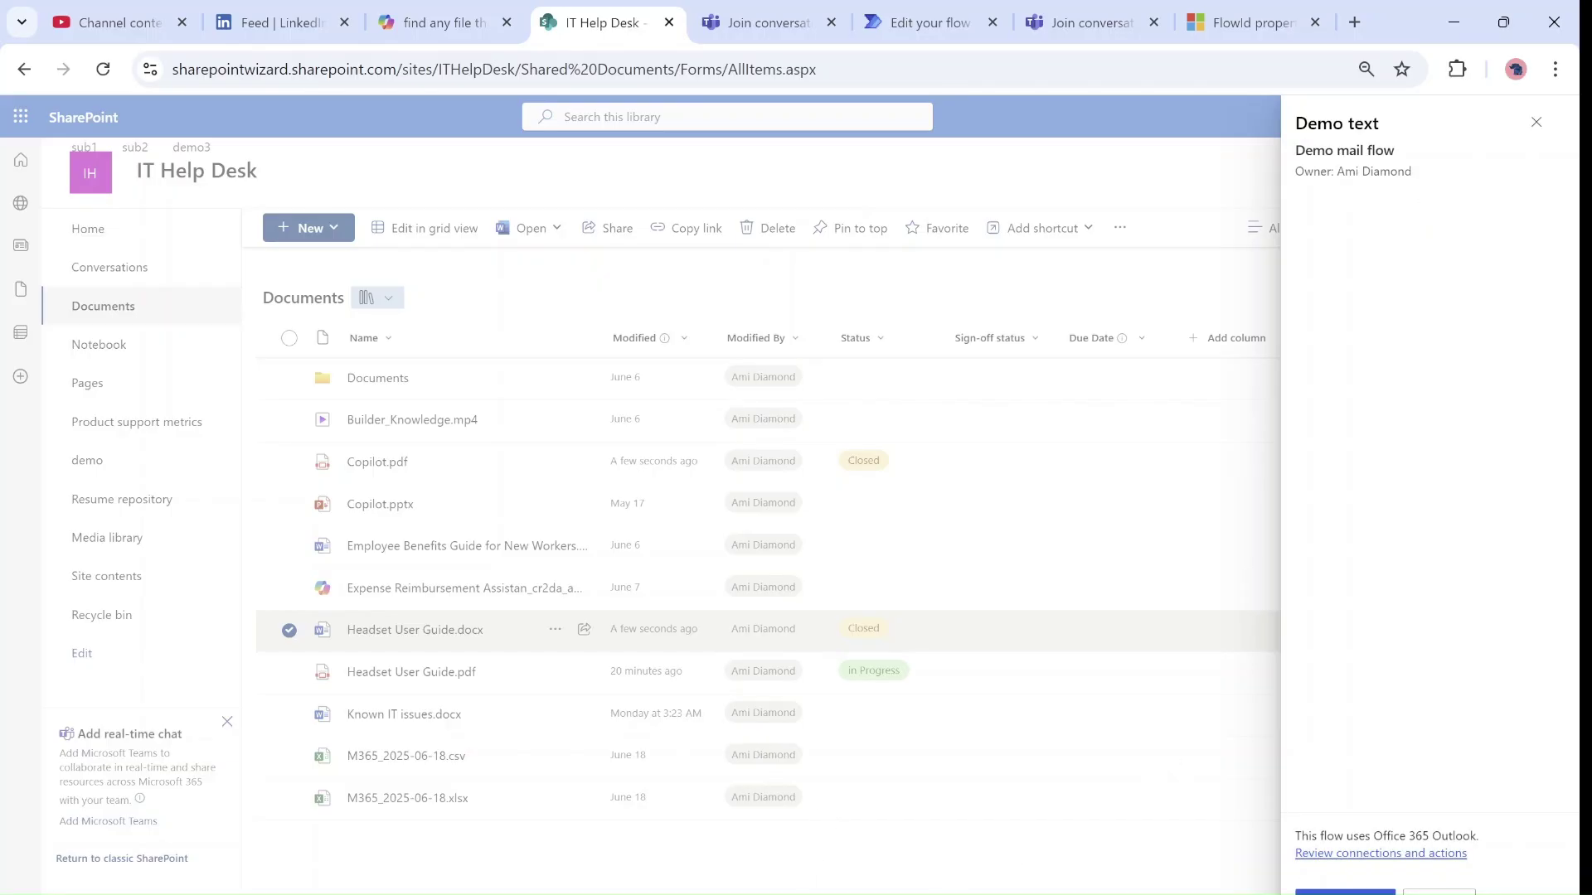
key("Escape")
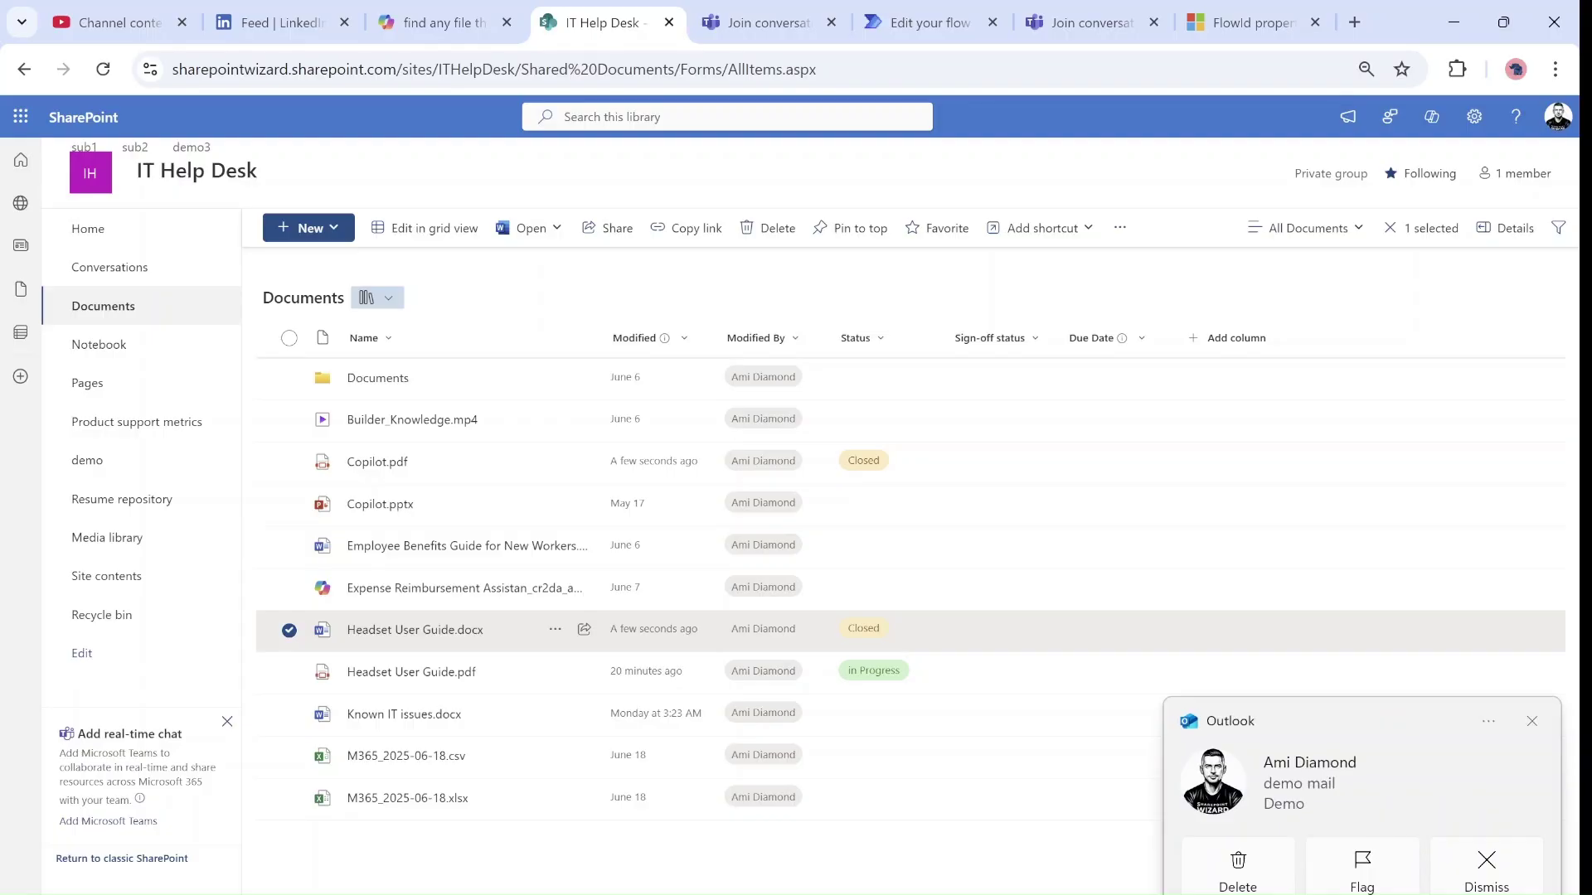
left_click(1532, 722)
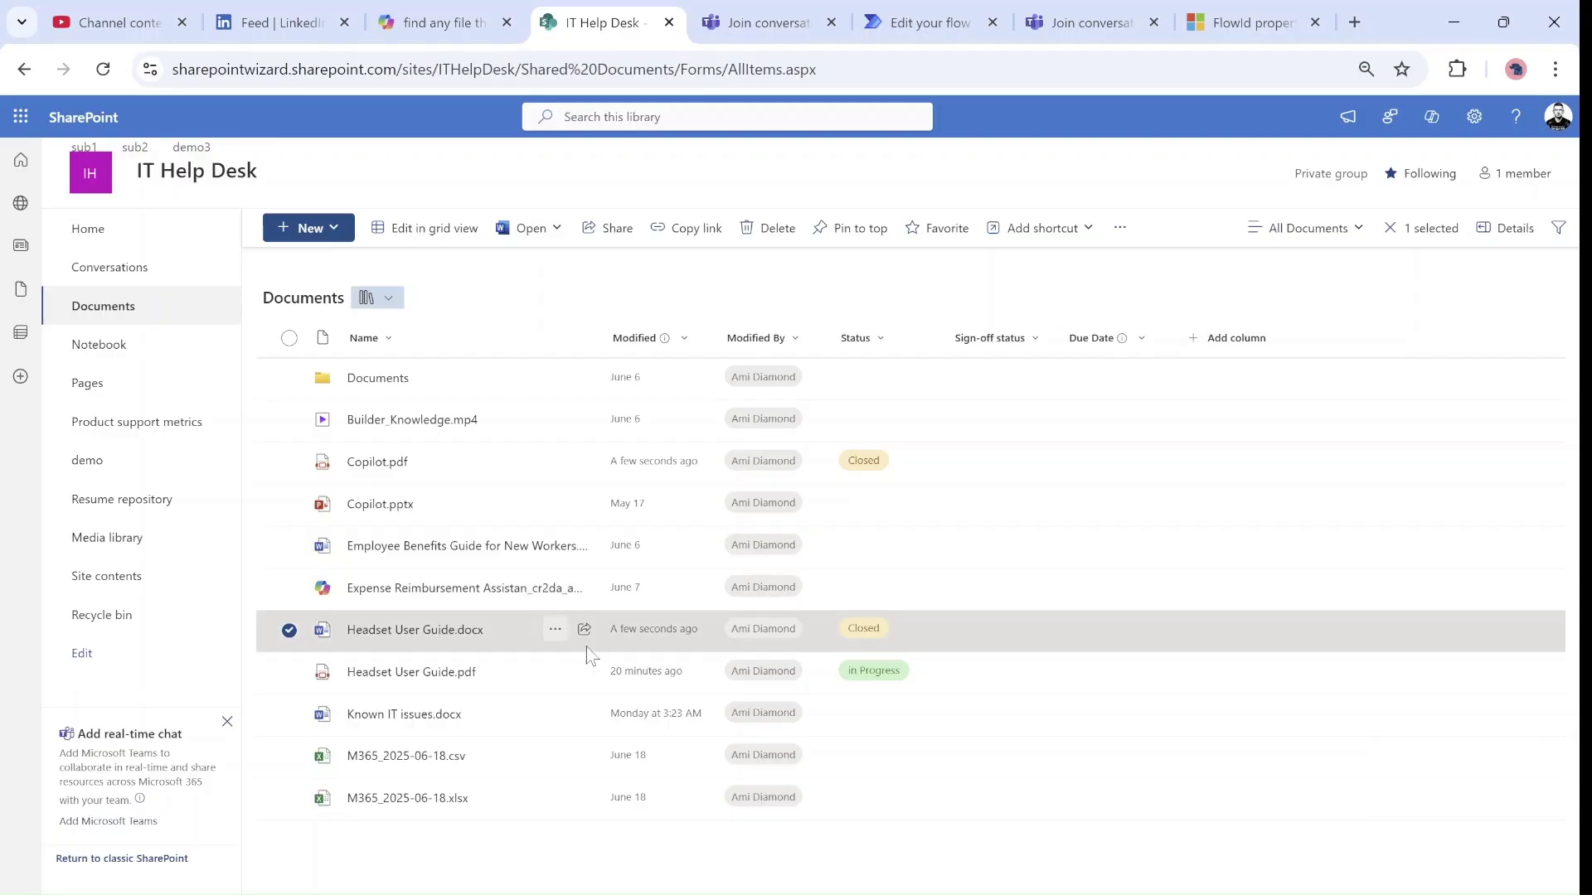
left_click(289, 630)
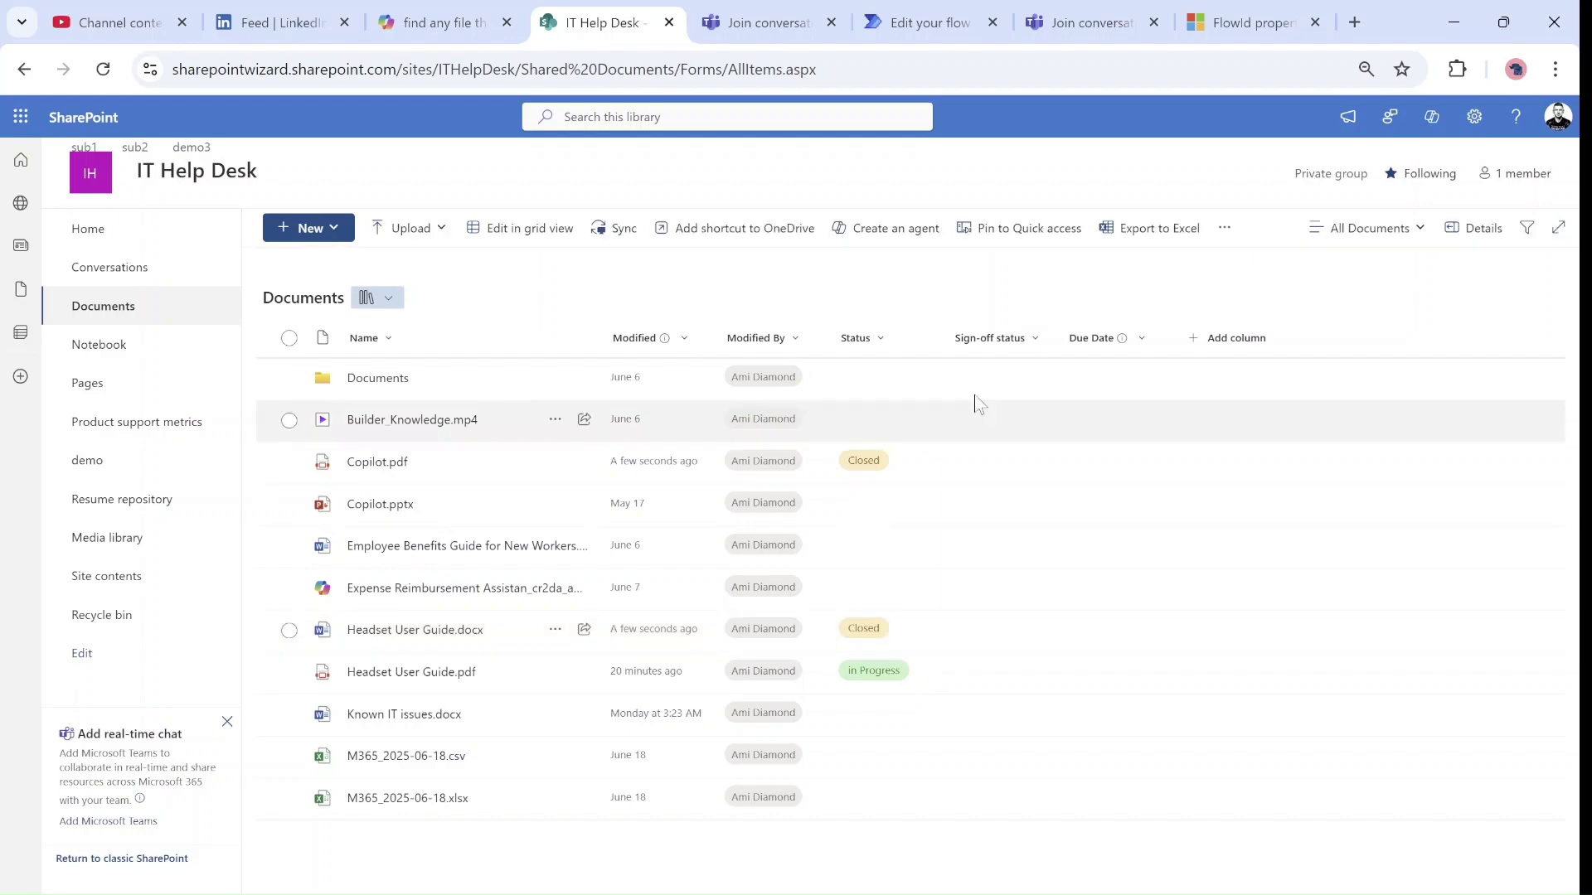
Begin a new quick step that moves each selected file or folder, and browse to the Resume repository library for its destination.
left_click(1224, 227)
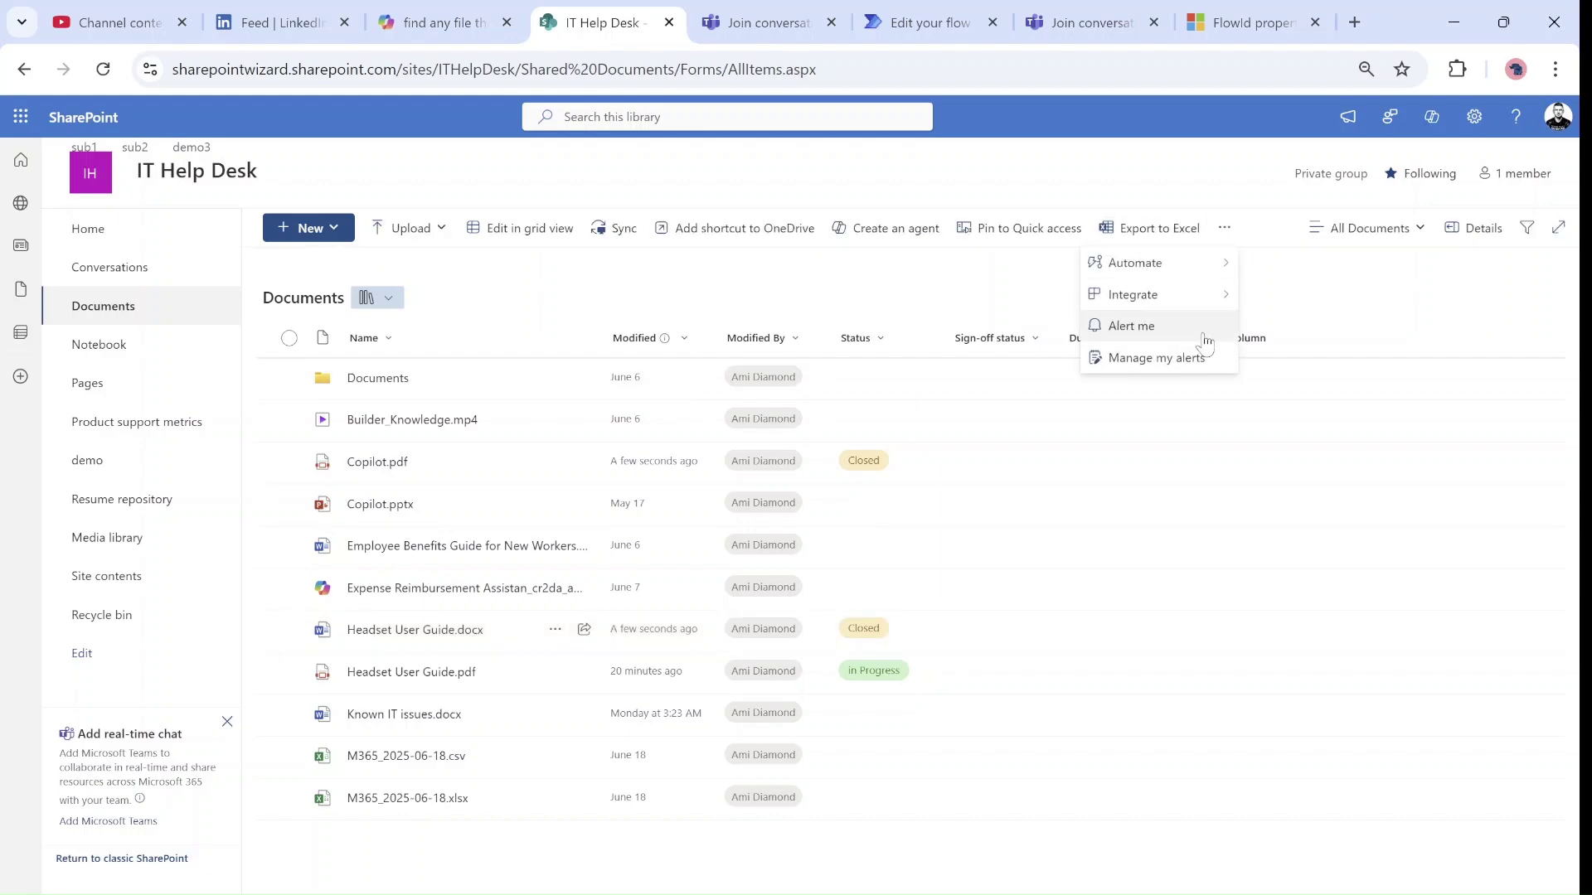
mouse_move(1202, 267)
mouse_move(1317, 330)
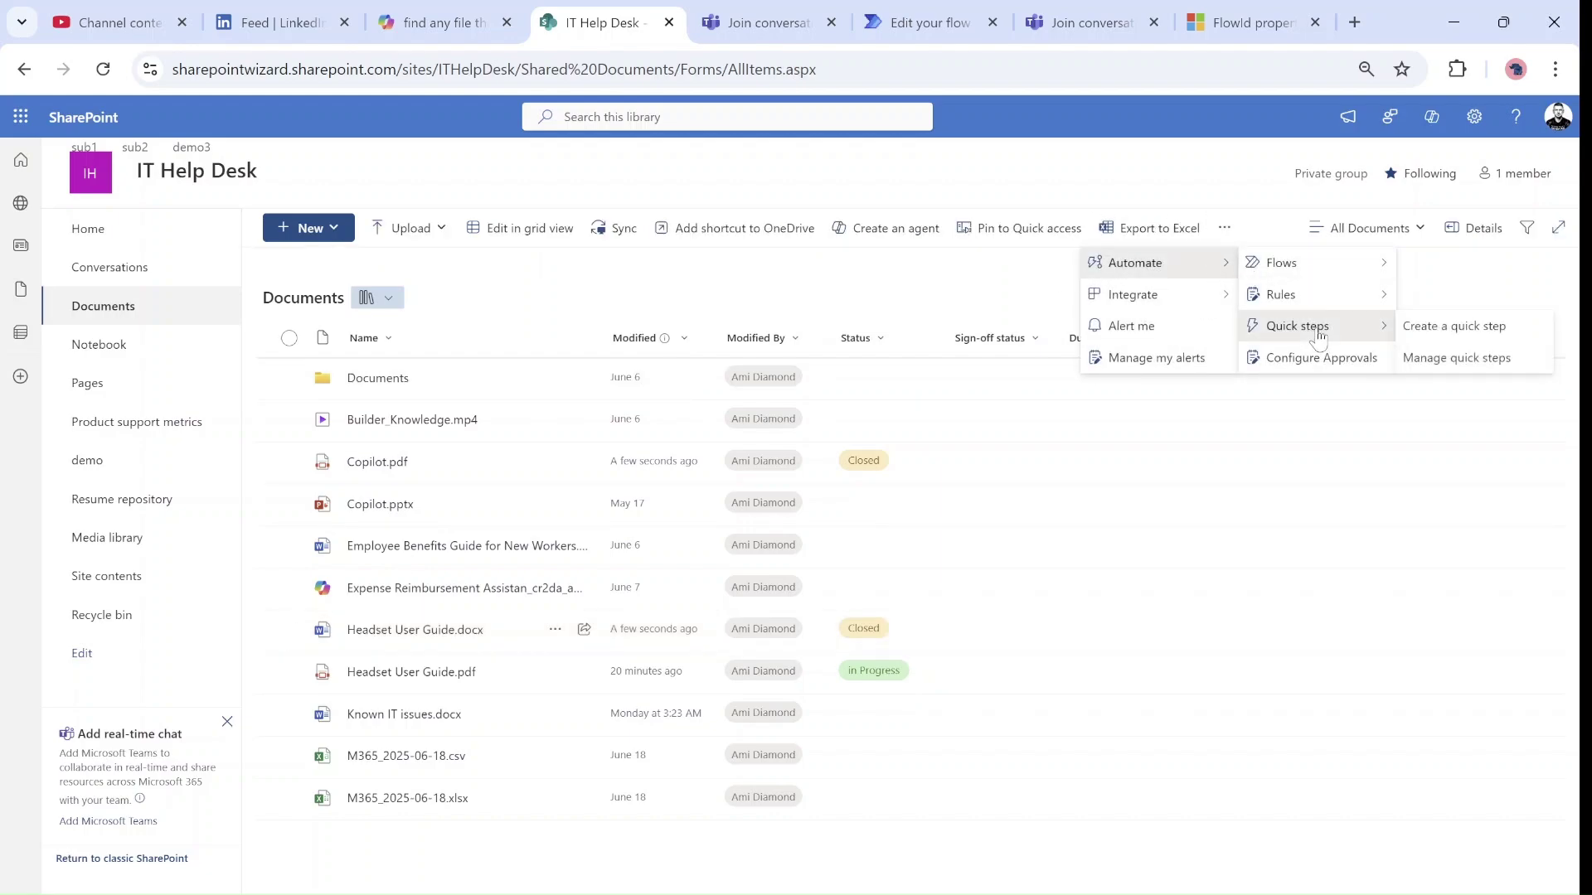
left_click(1432, 327)
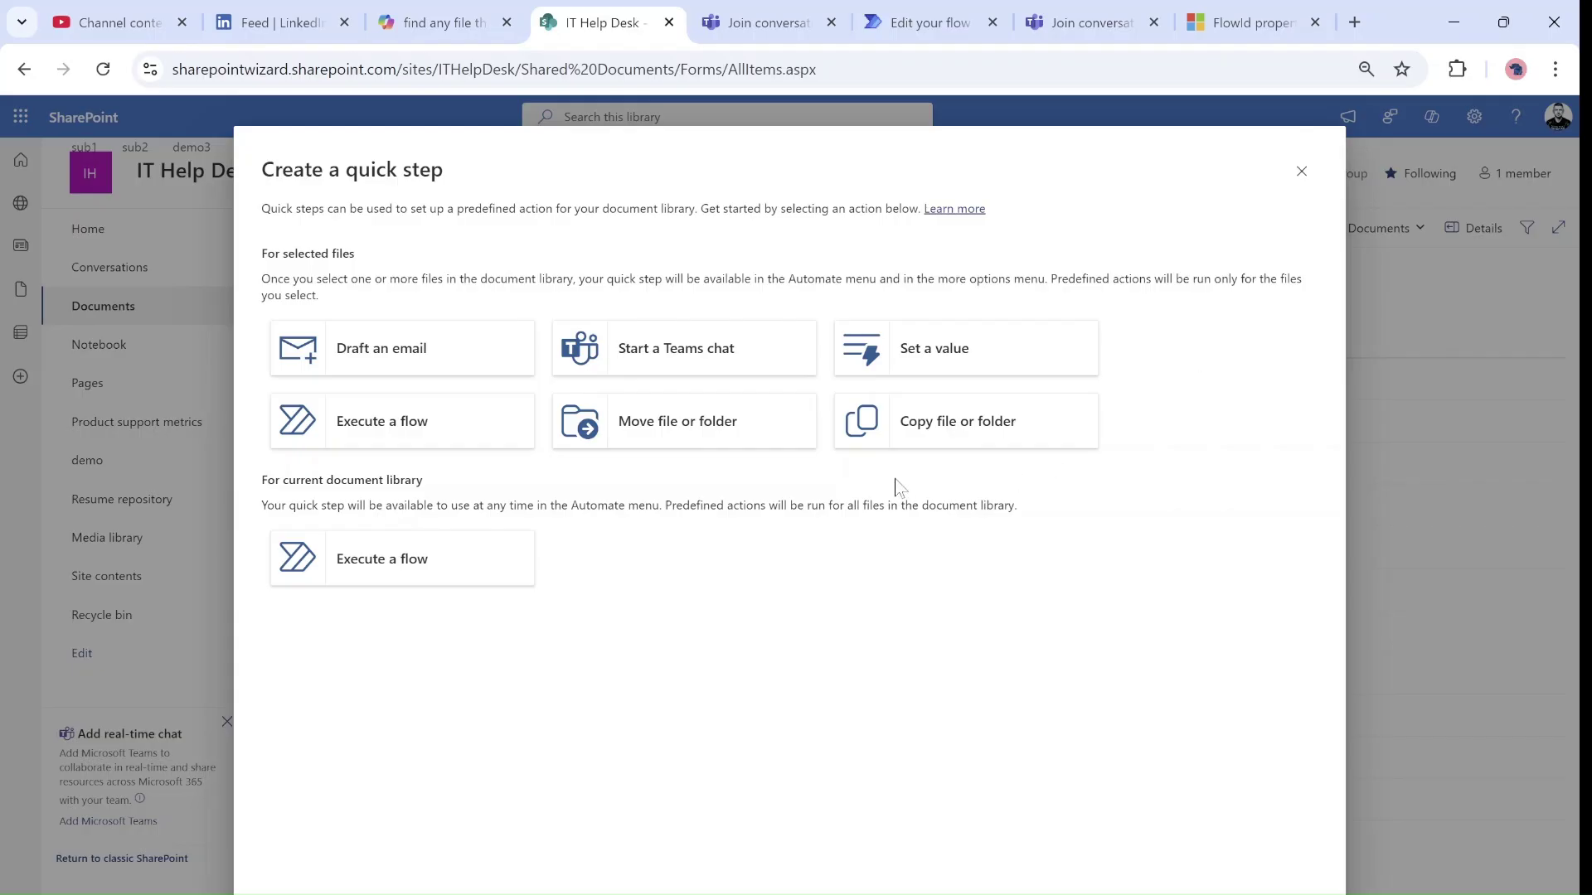
left_click(631, 438)
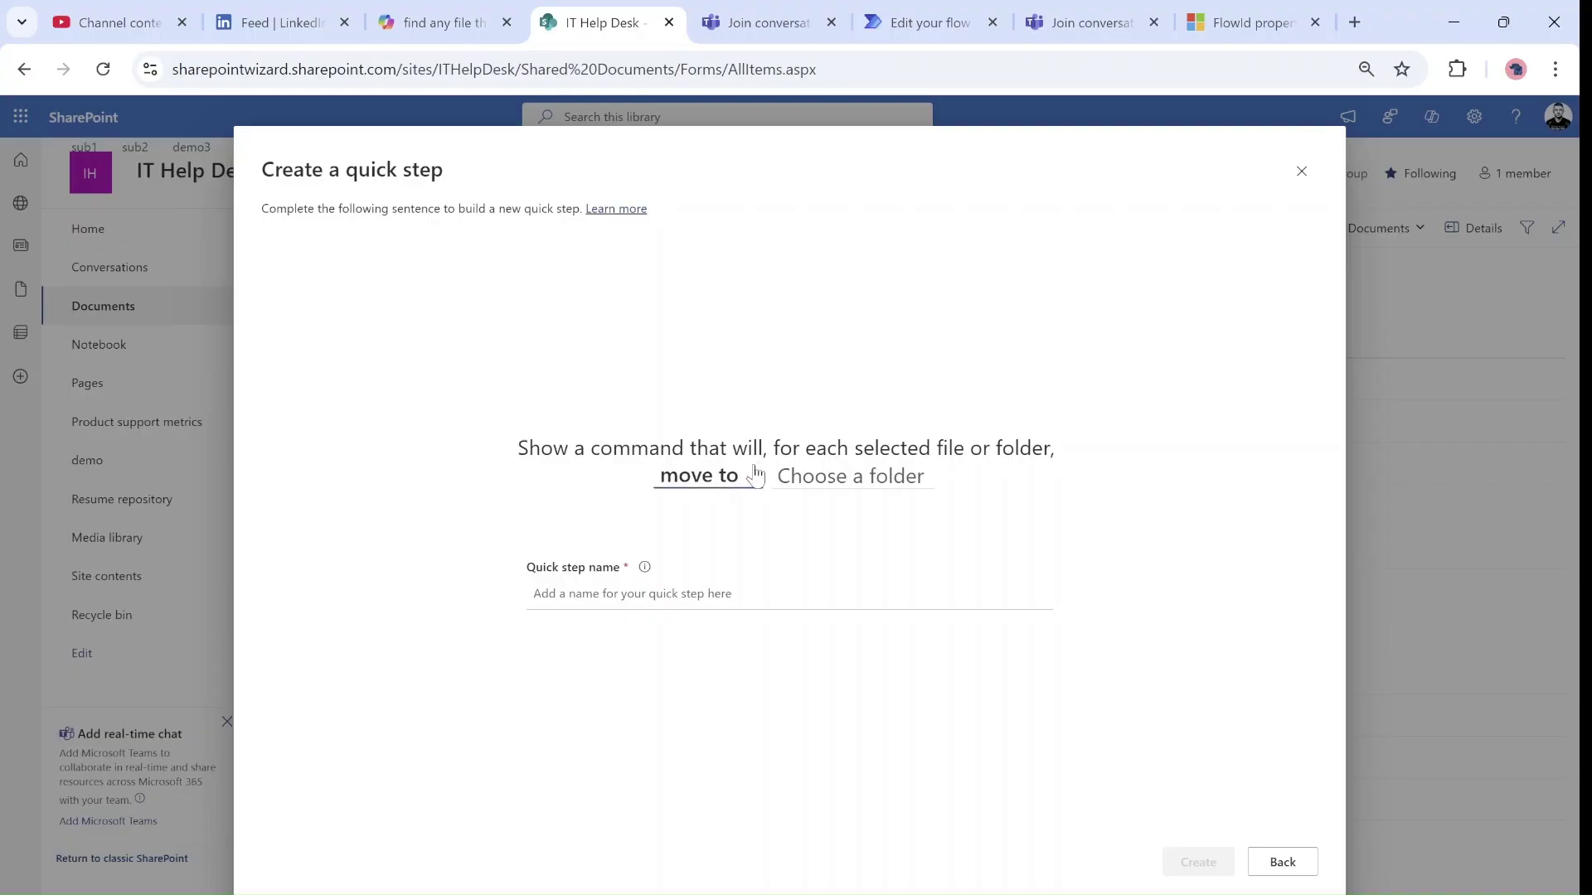
left_click(838, 481)
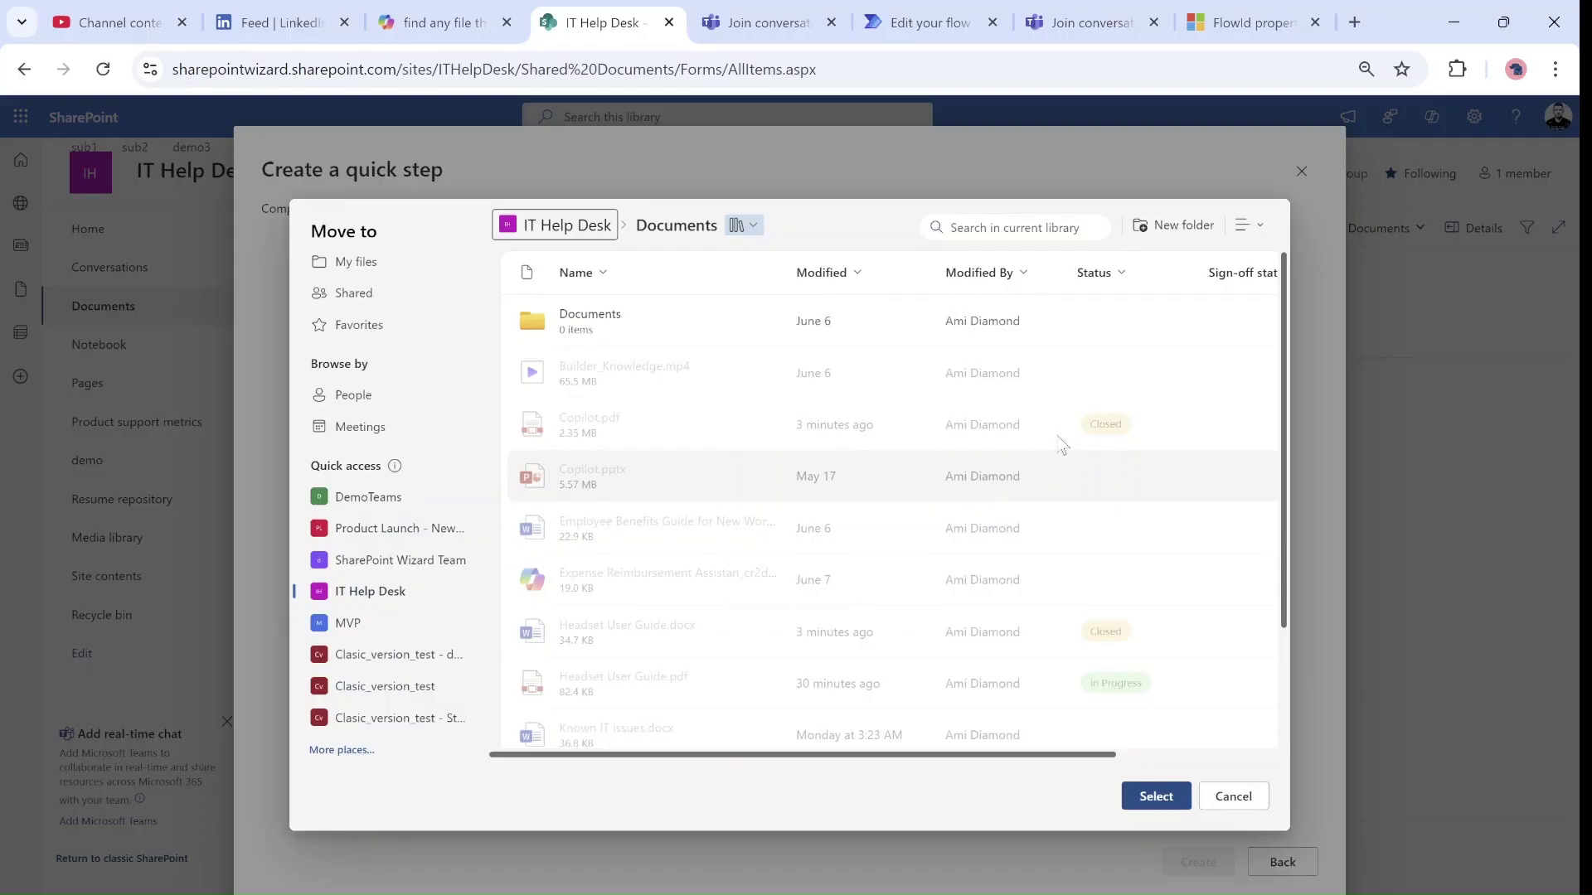
scroll(1285, 373, "down", 5)
scroll(1285, 374, "up", 5)
left_click(744, 225)
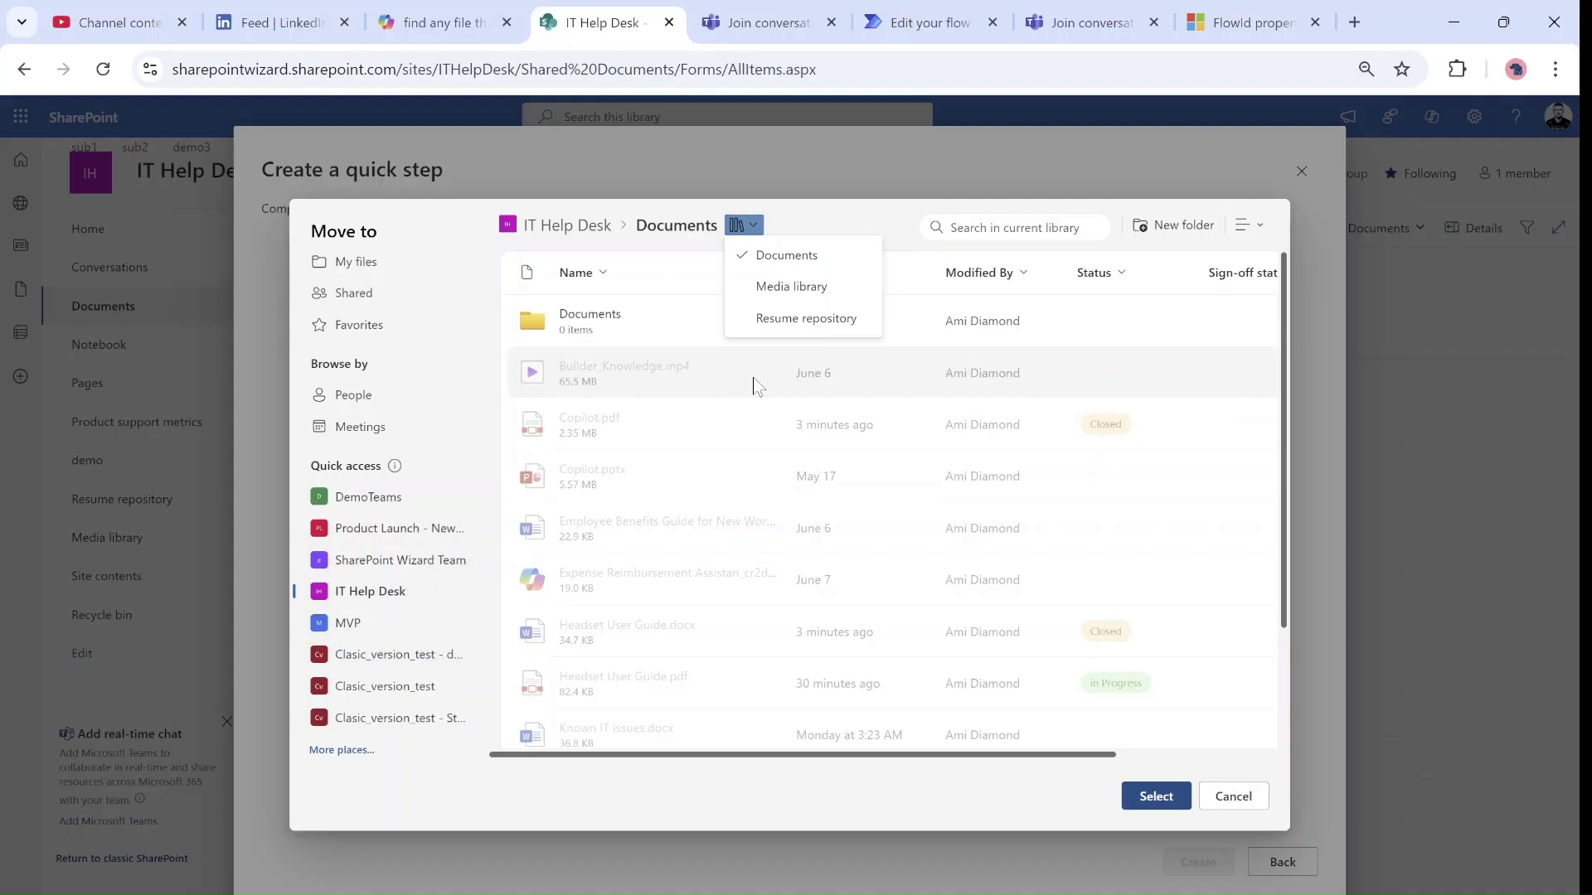
left_click(835, 327)
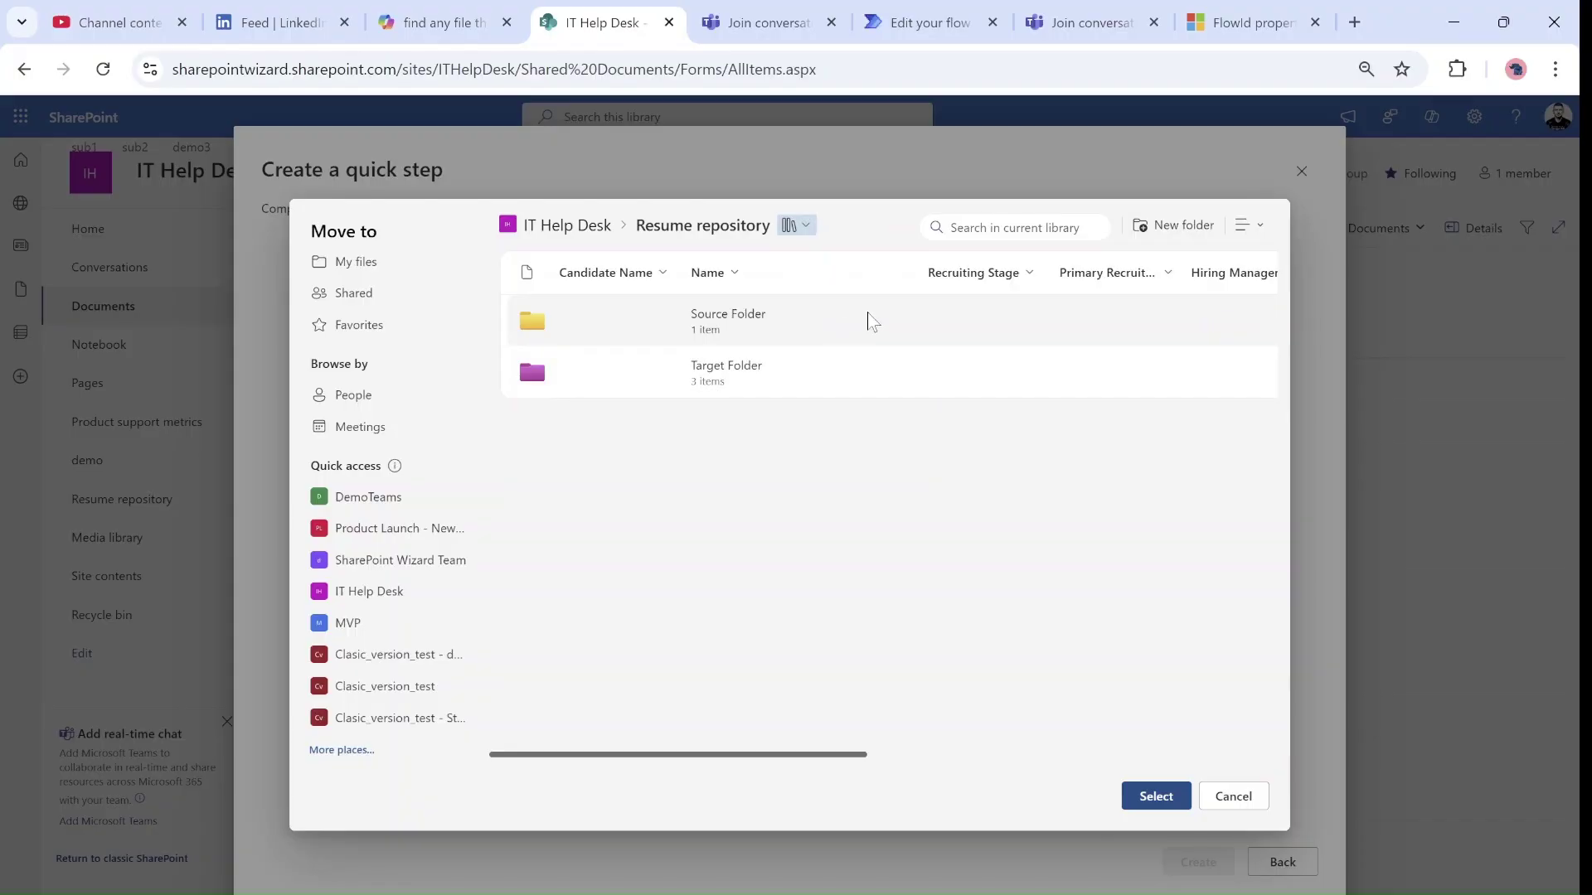
Create a teal folder named "Demo Moved file" in Resume repository and choose it as the quick step's destination.
left_click(1175, 228)
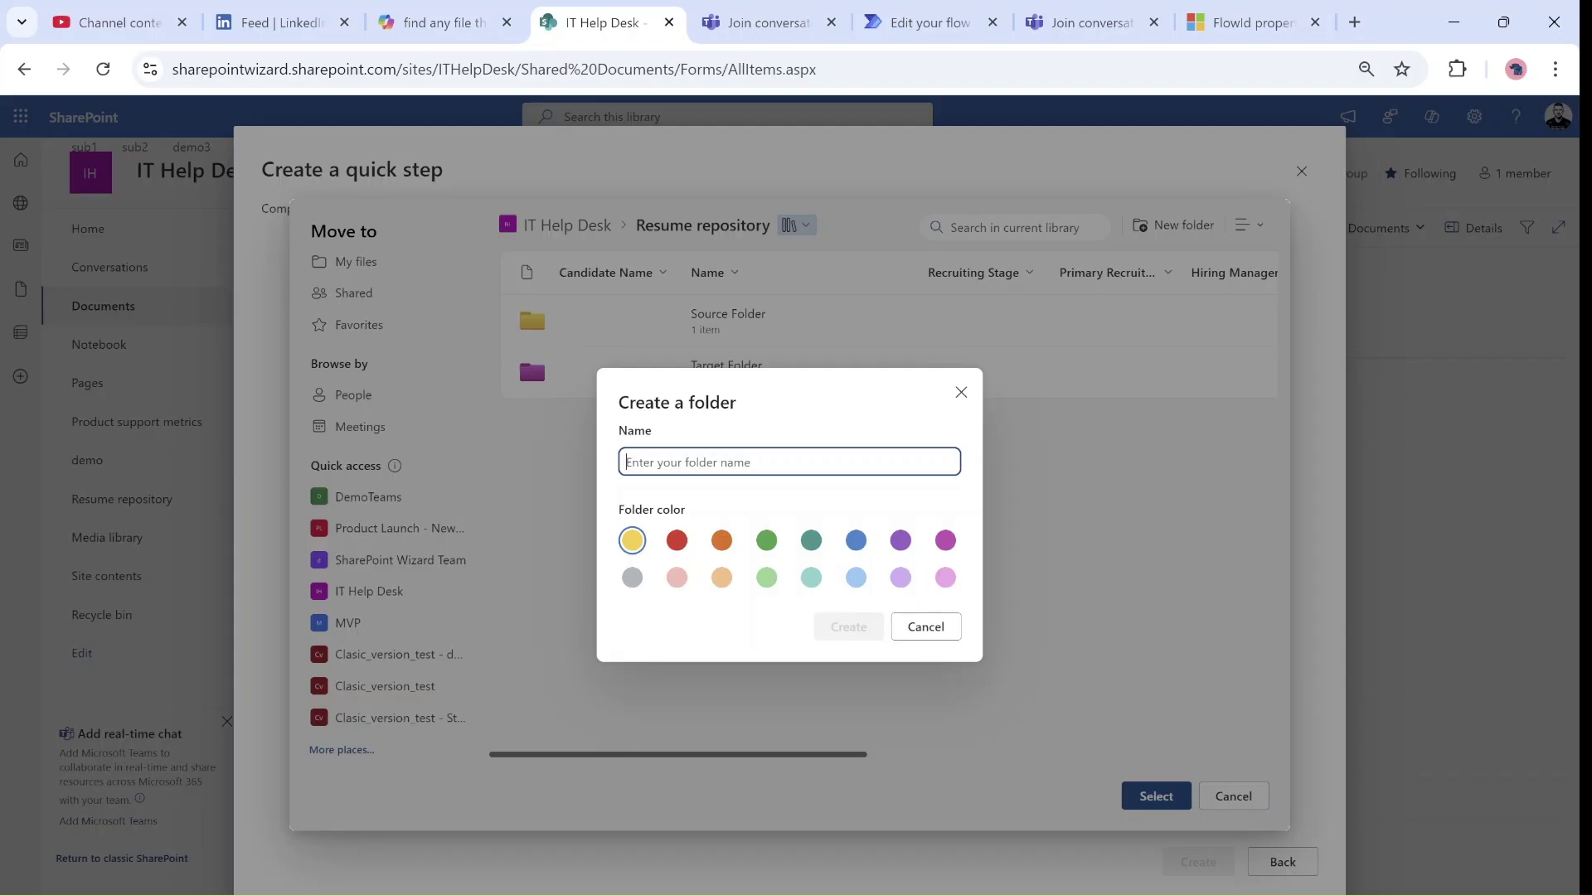
type("JDemo")
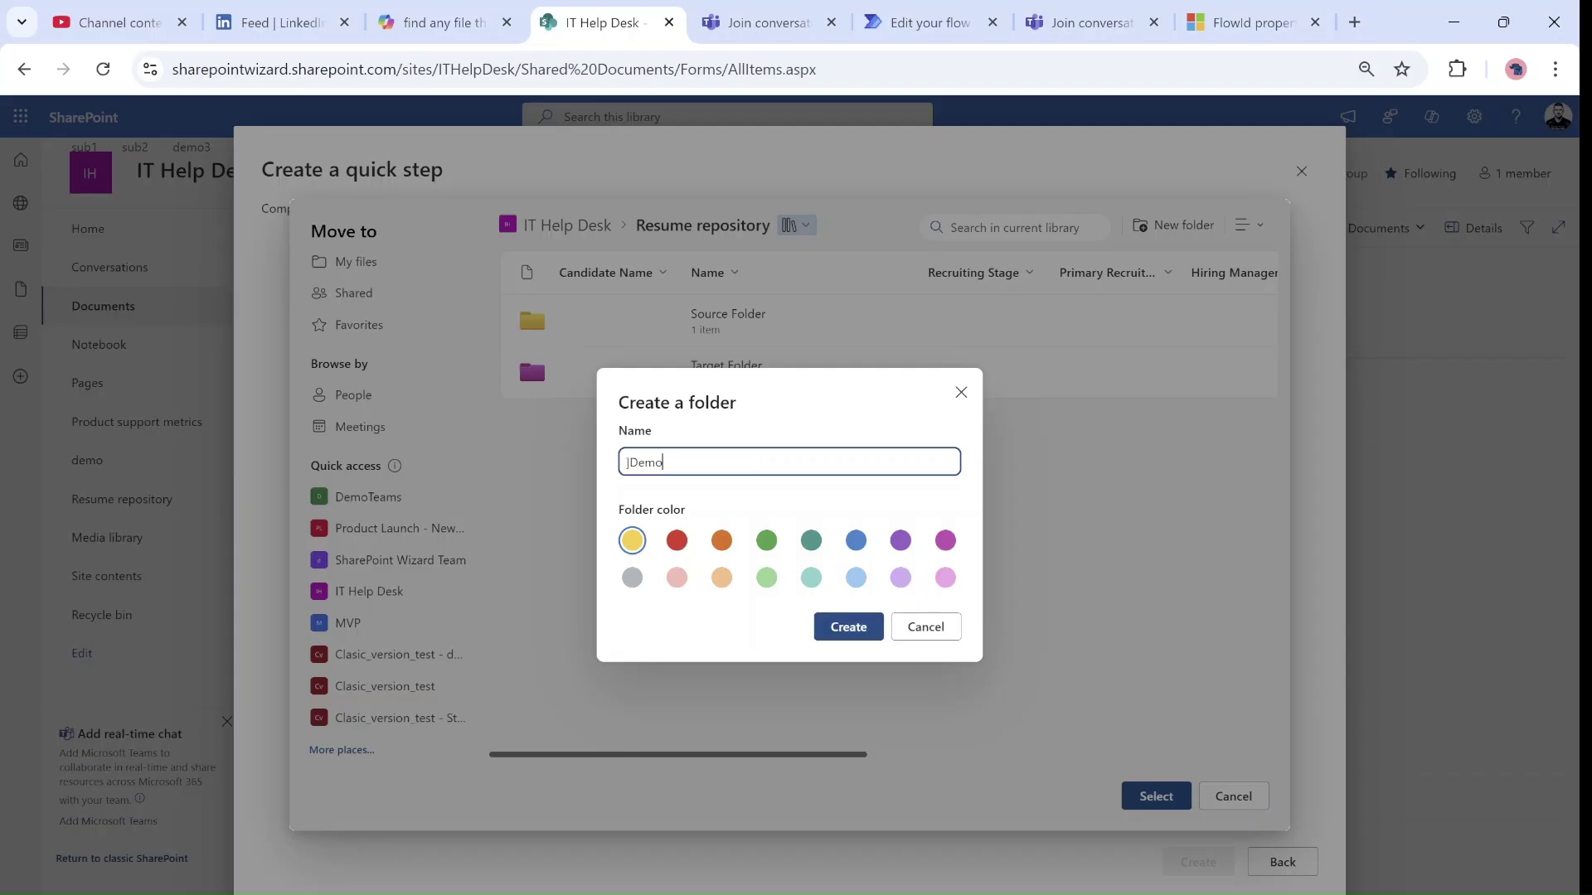
key("BackSpace")
key("BackSpace")
key("BackSpace")
key("BackSpace")
key("BackSpace")
type("Demo")
type("Moved file")
left_click(811, 540)
left_click(848, 627)
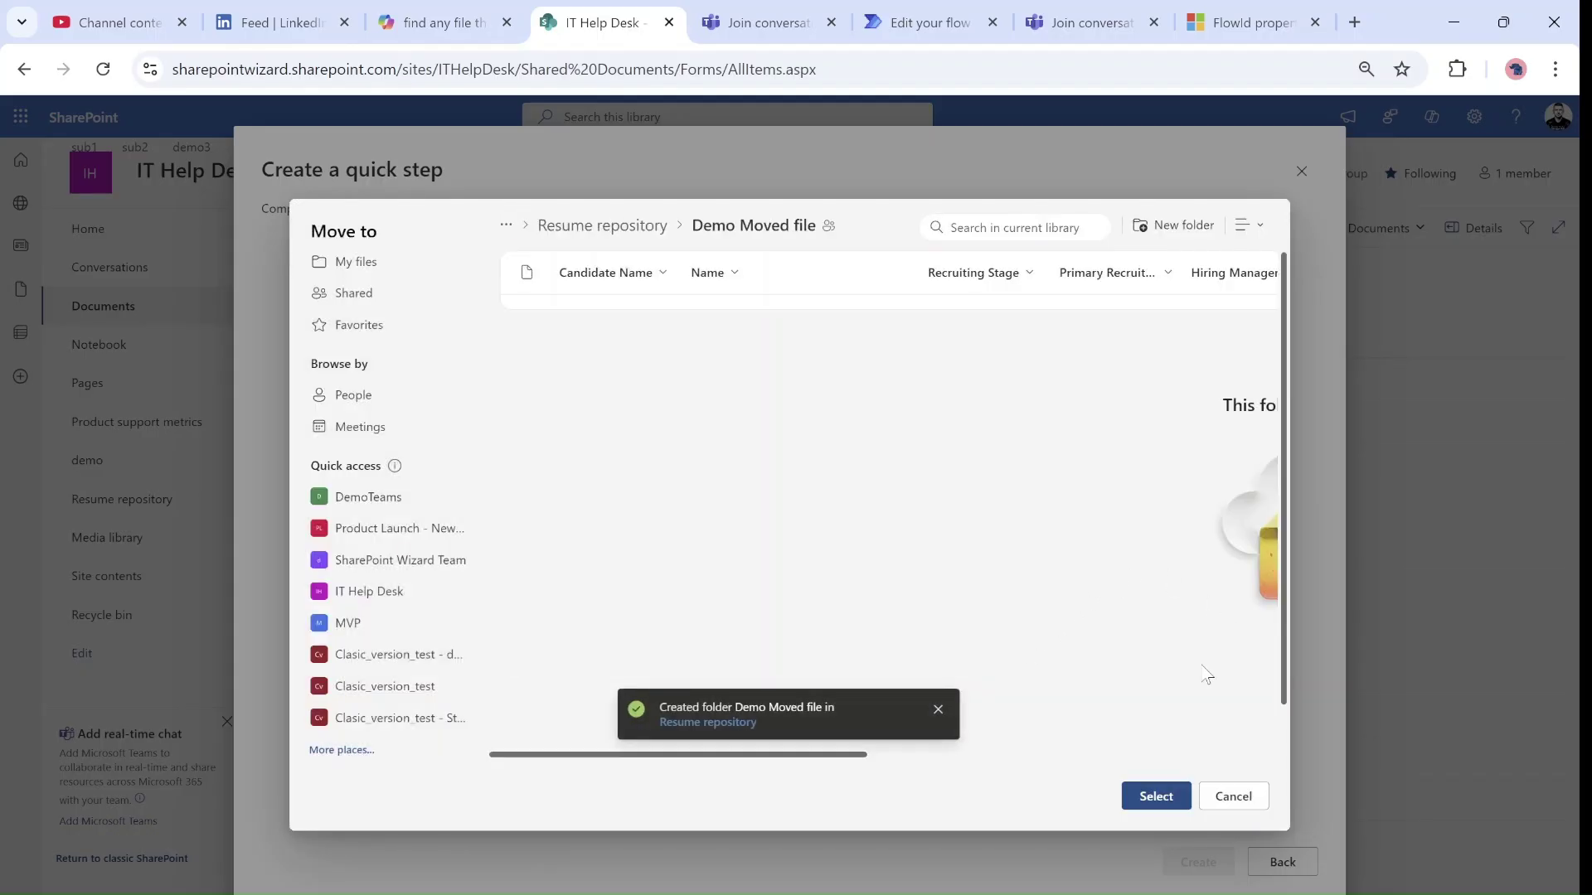
left_click(1158, 795)
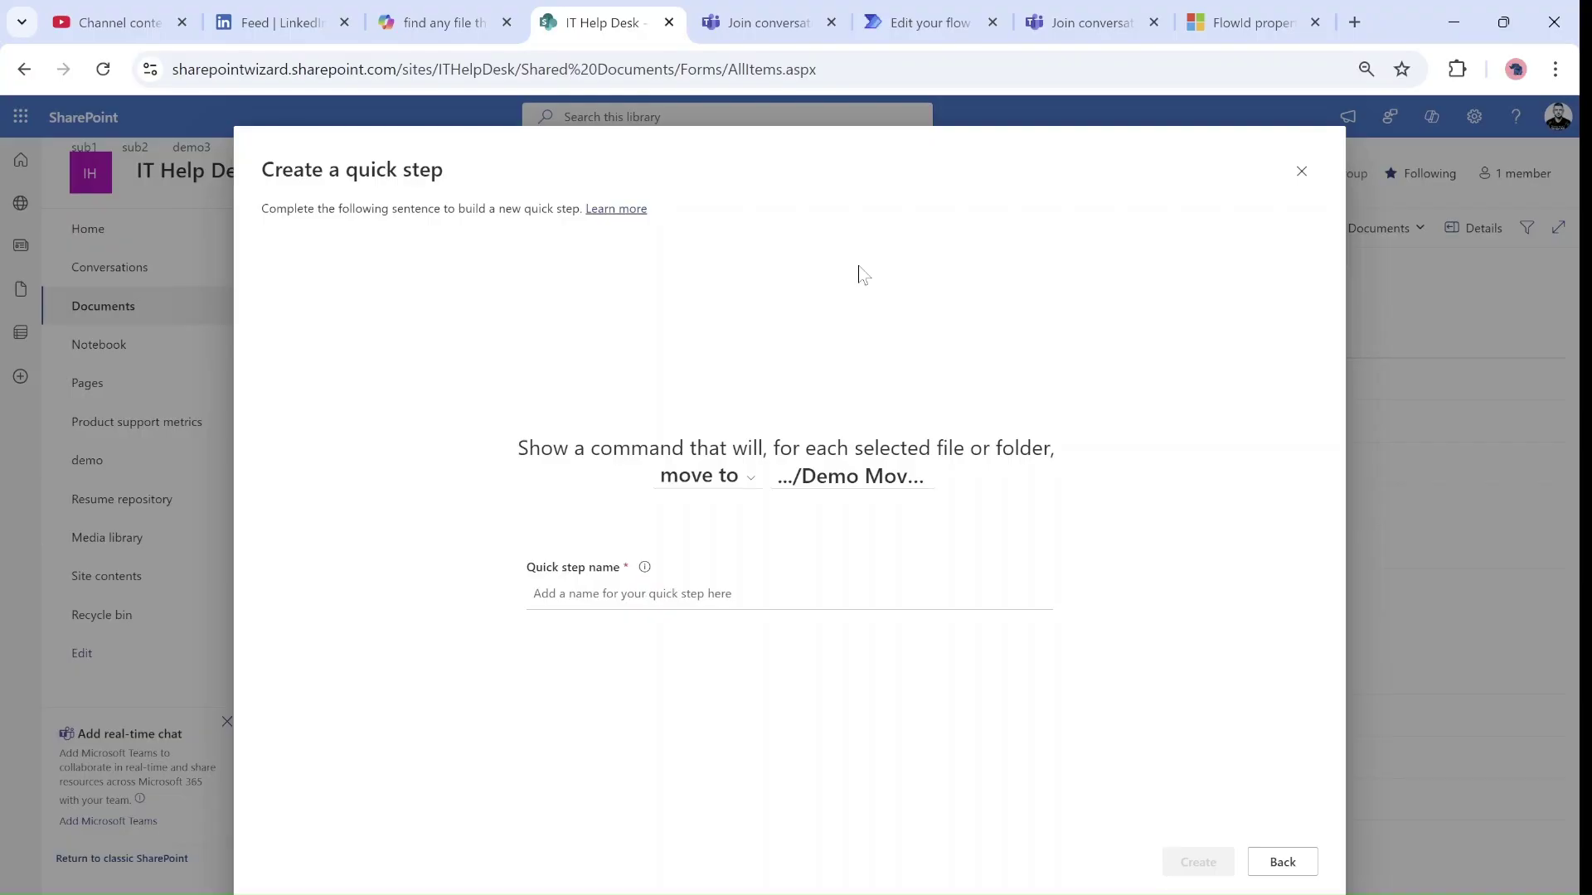
Name the quick step "Move File to other Lib", create it, and return to the library.
left_click(535, 593)
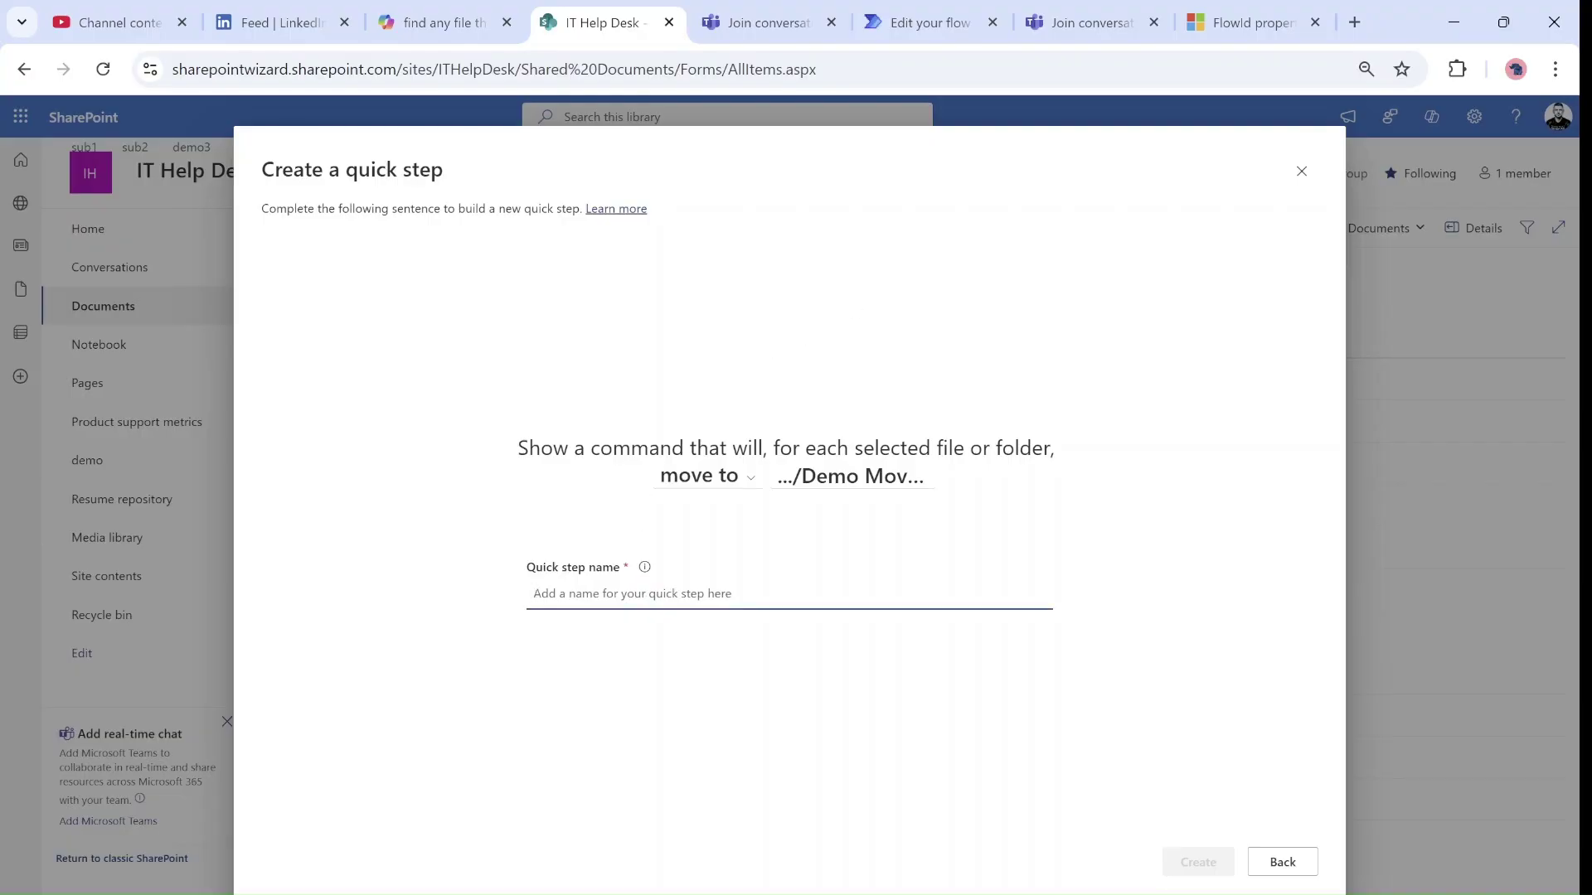
type("Move File to")
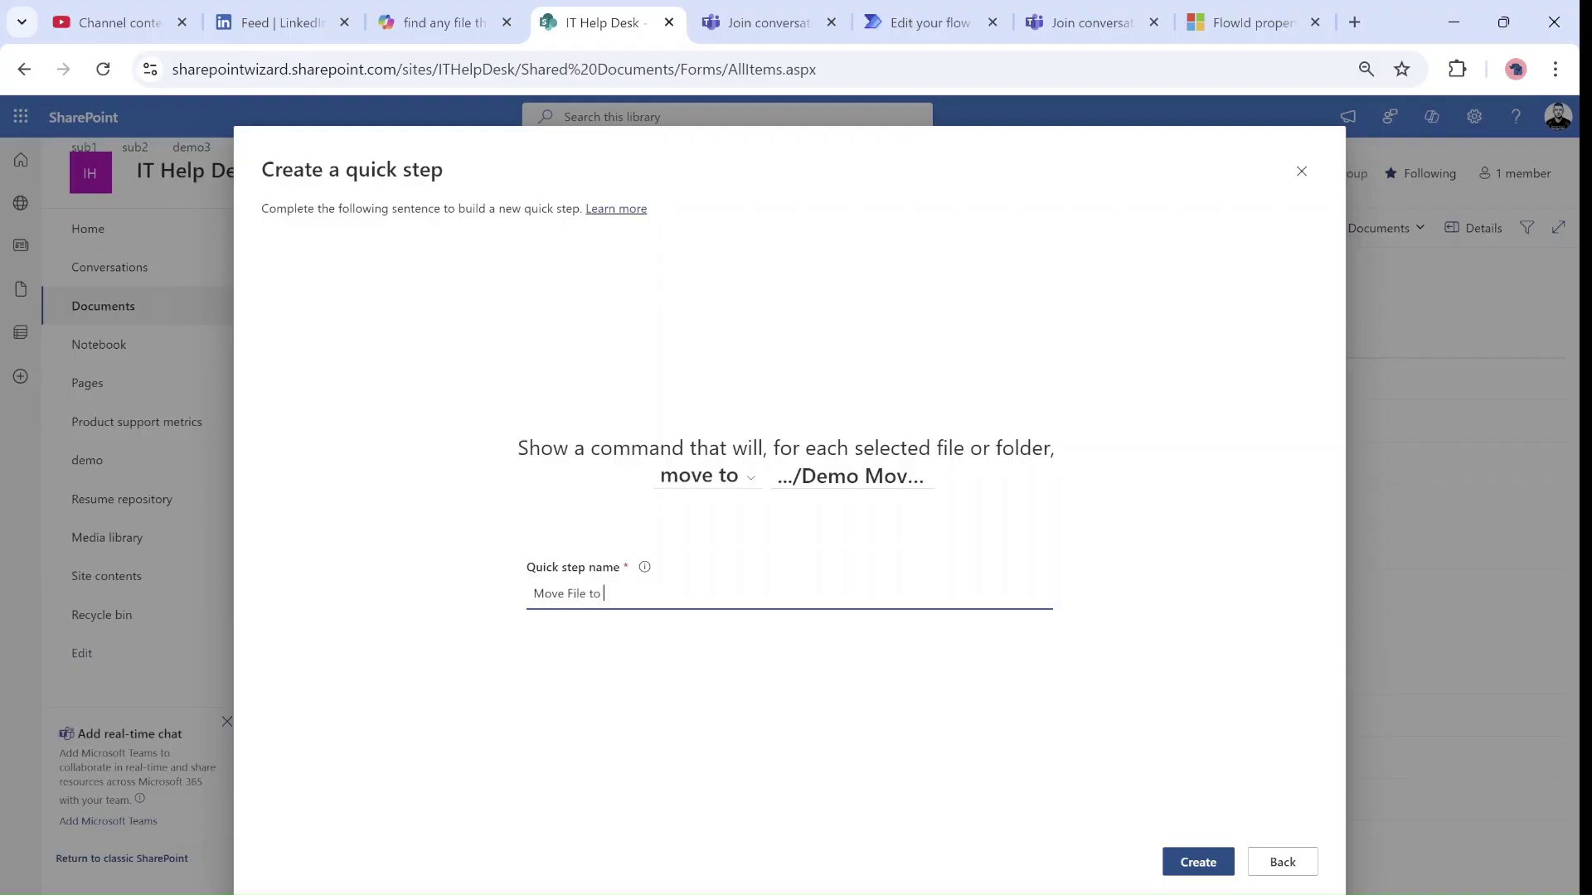
left_click(737, 660)
left_click(1211, 861)
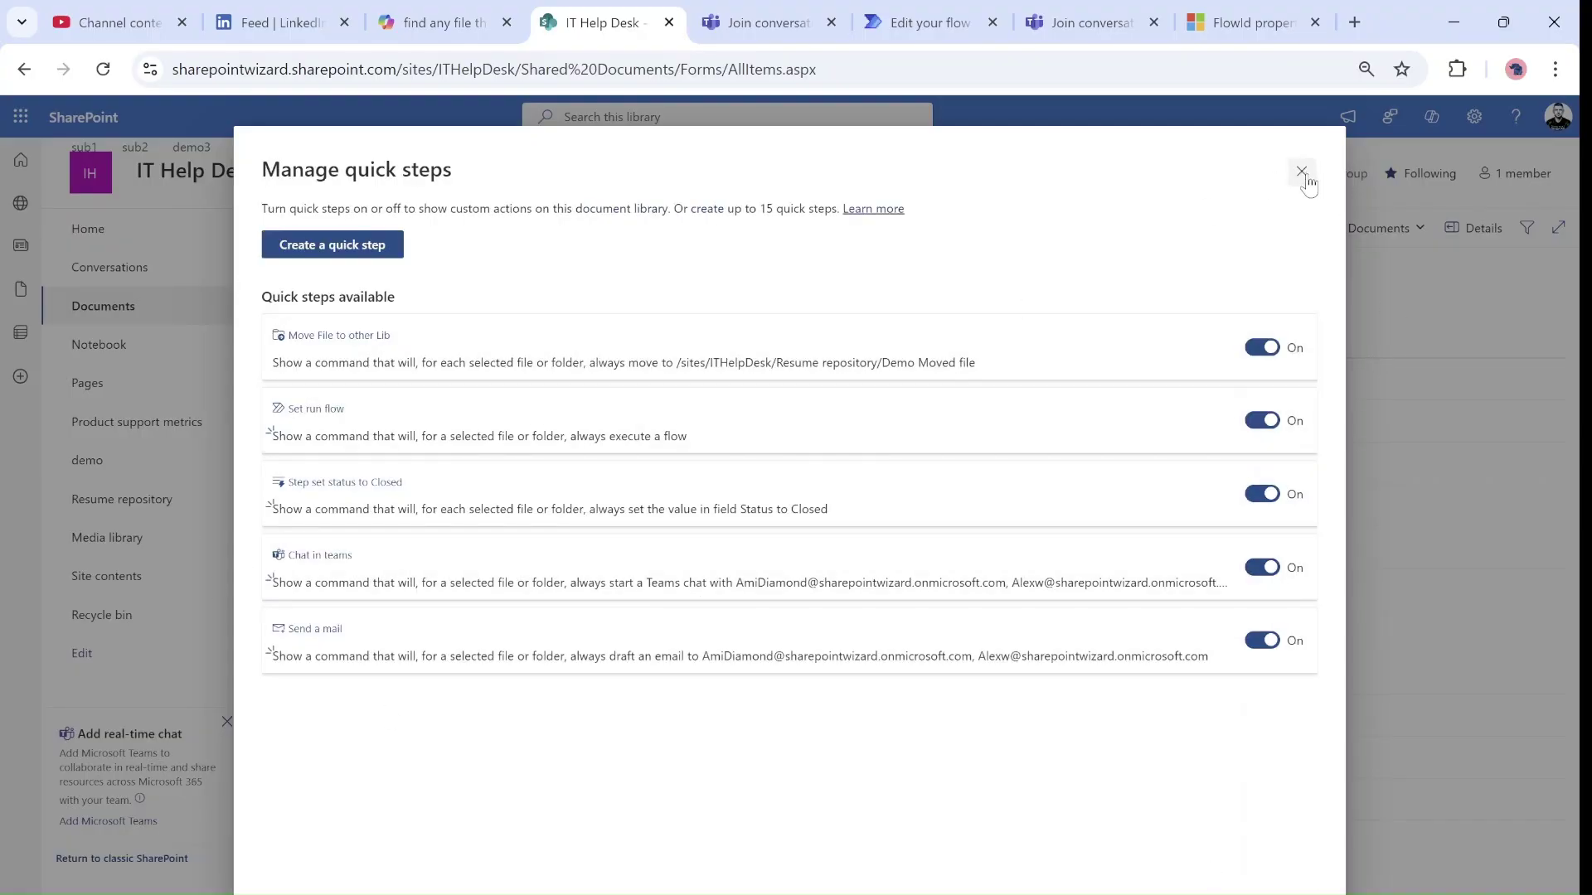
left_click(1302, 171)
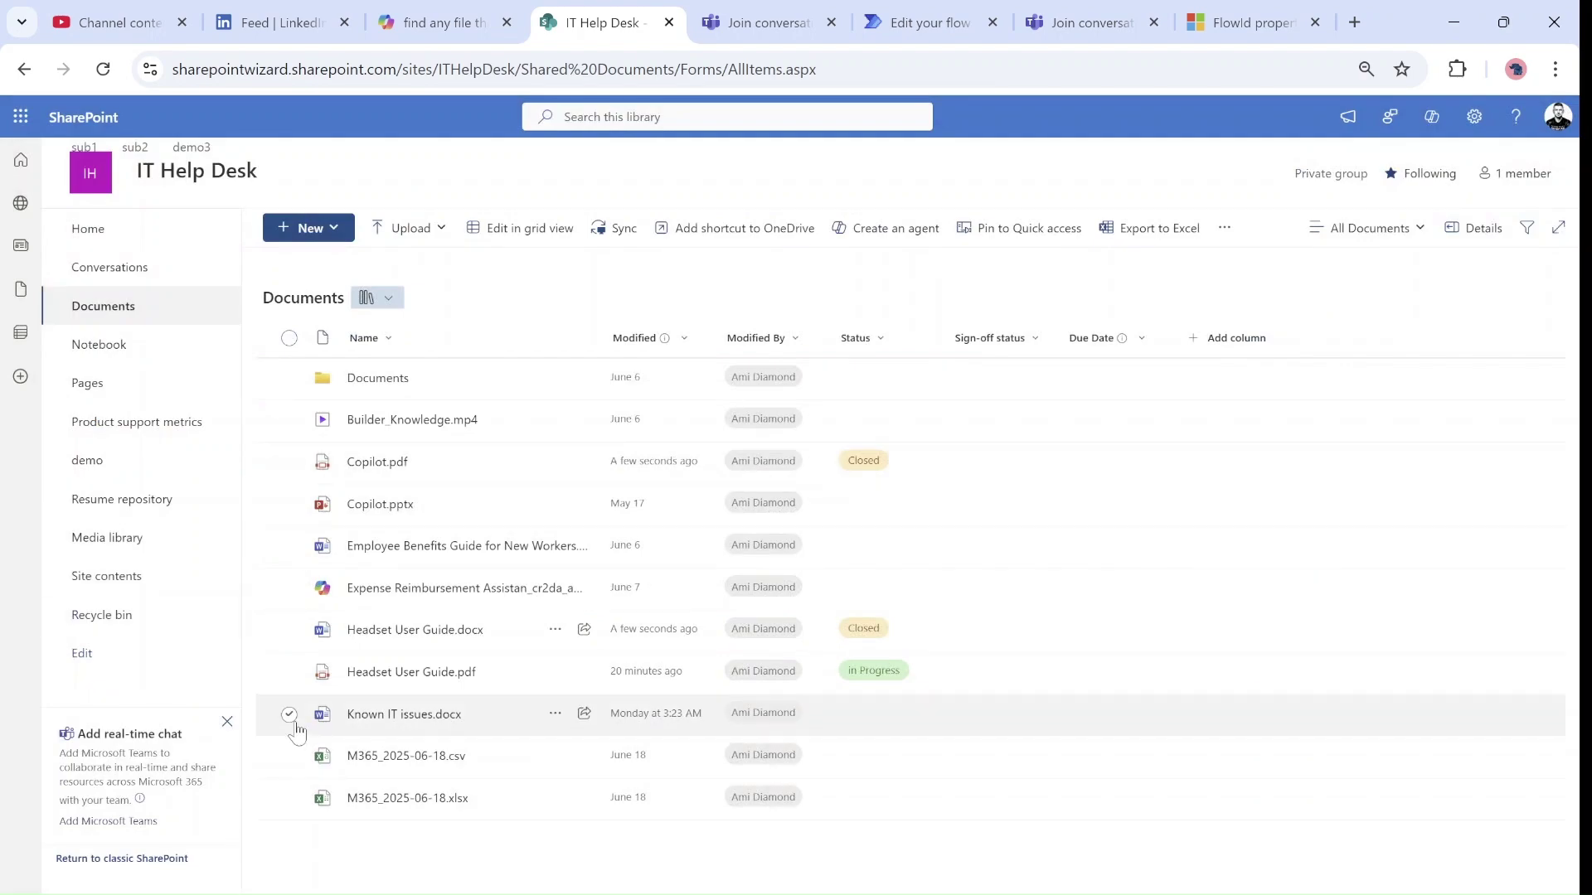
Examine the quick steps offered for Known IT issues.docx, also checking the commands with the Employee Benefits Guide selected alongside it.
left_click(291, 716)
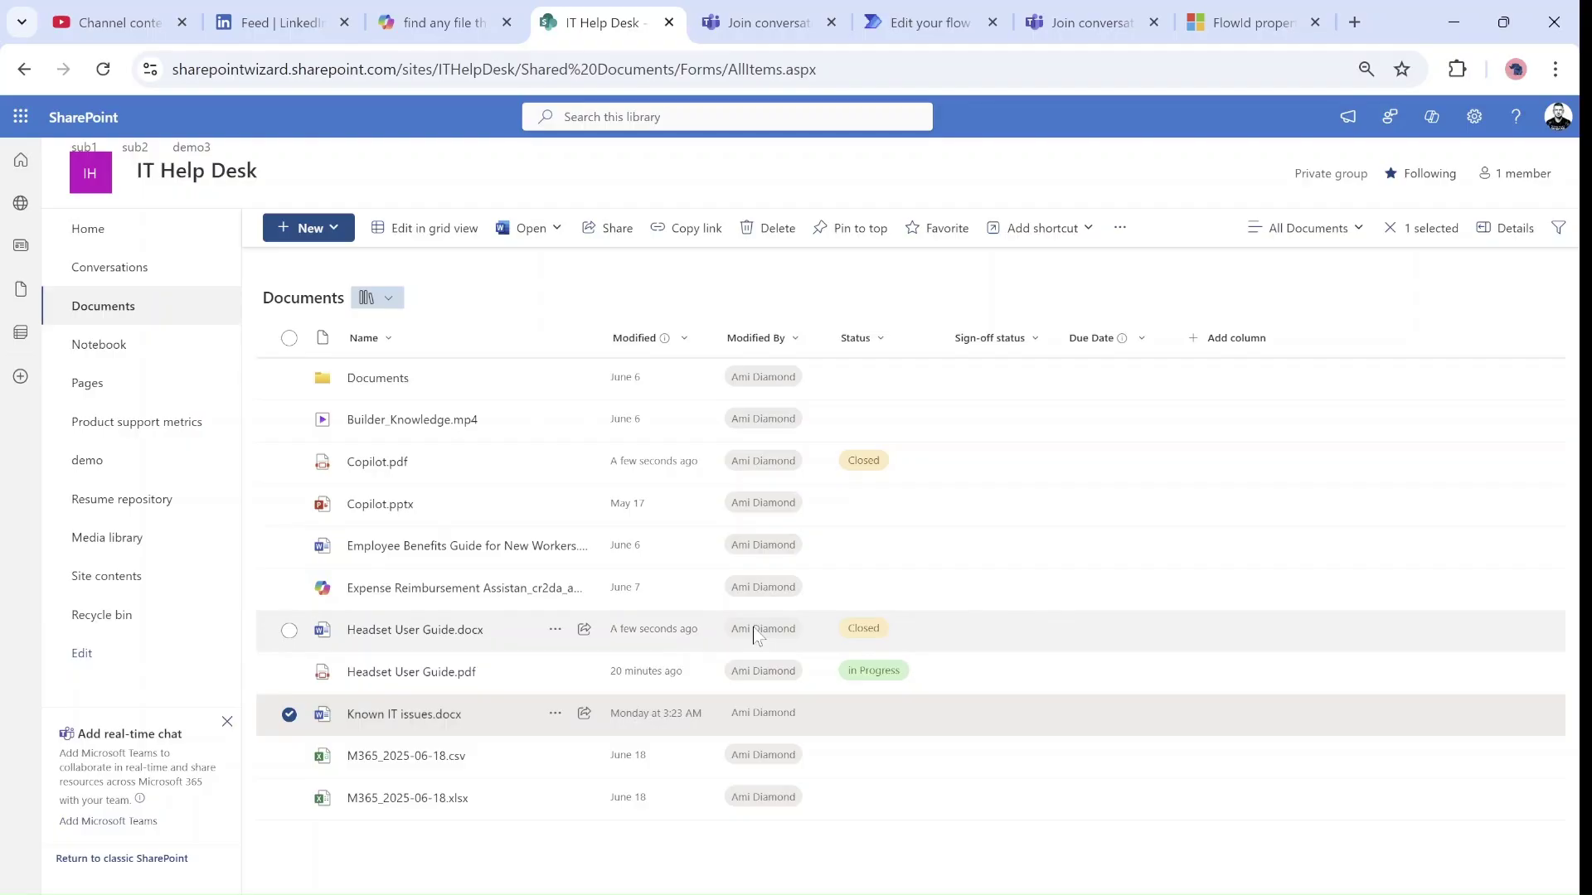
left_click(762, 461)
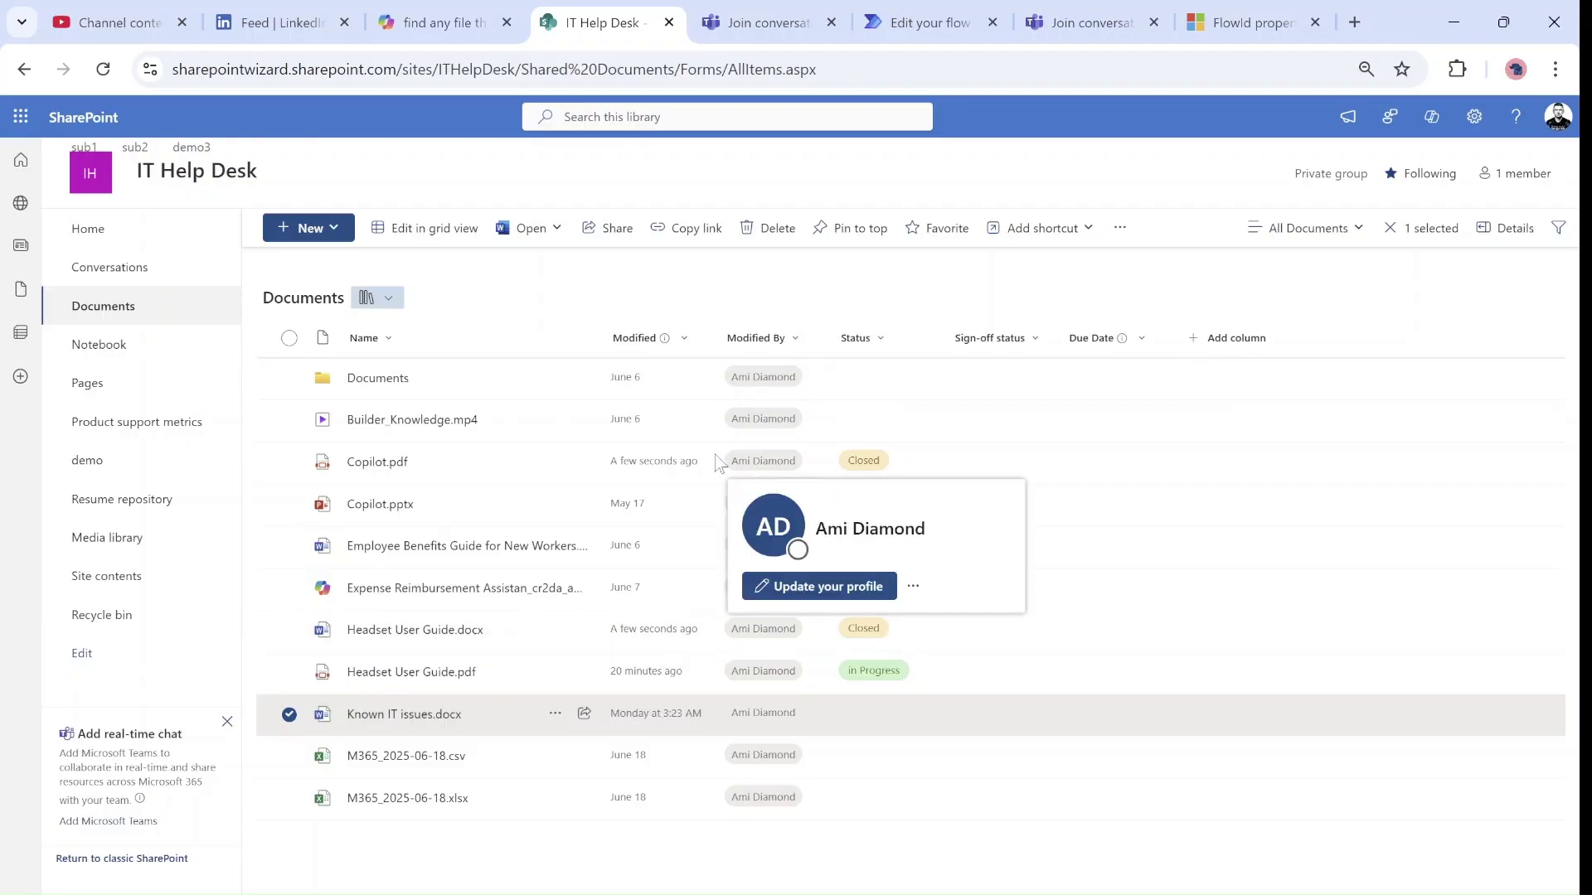
left_click(291, 549)
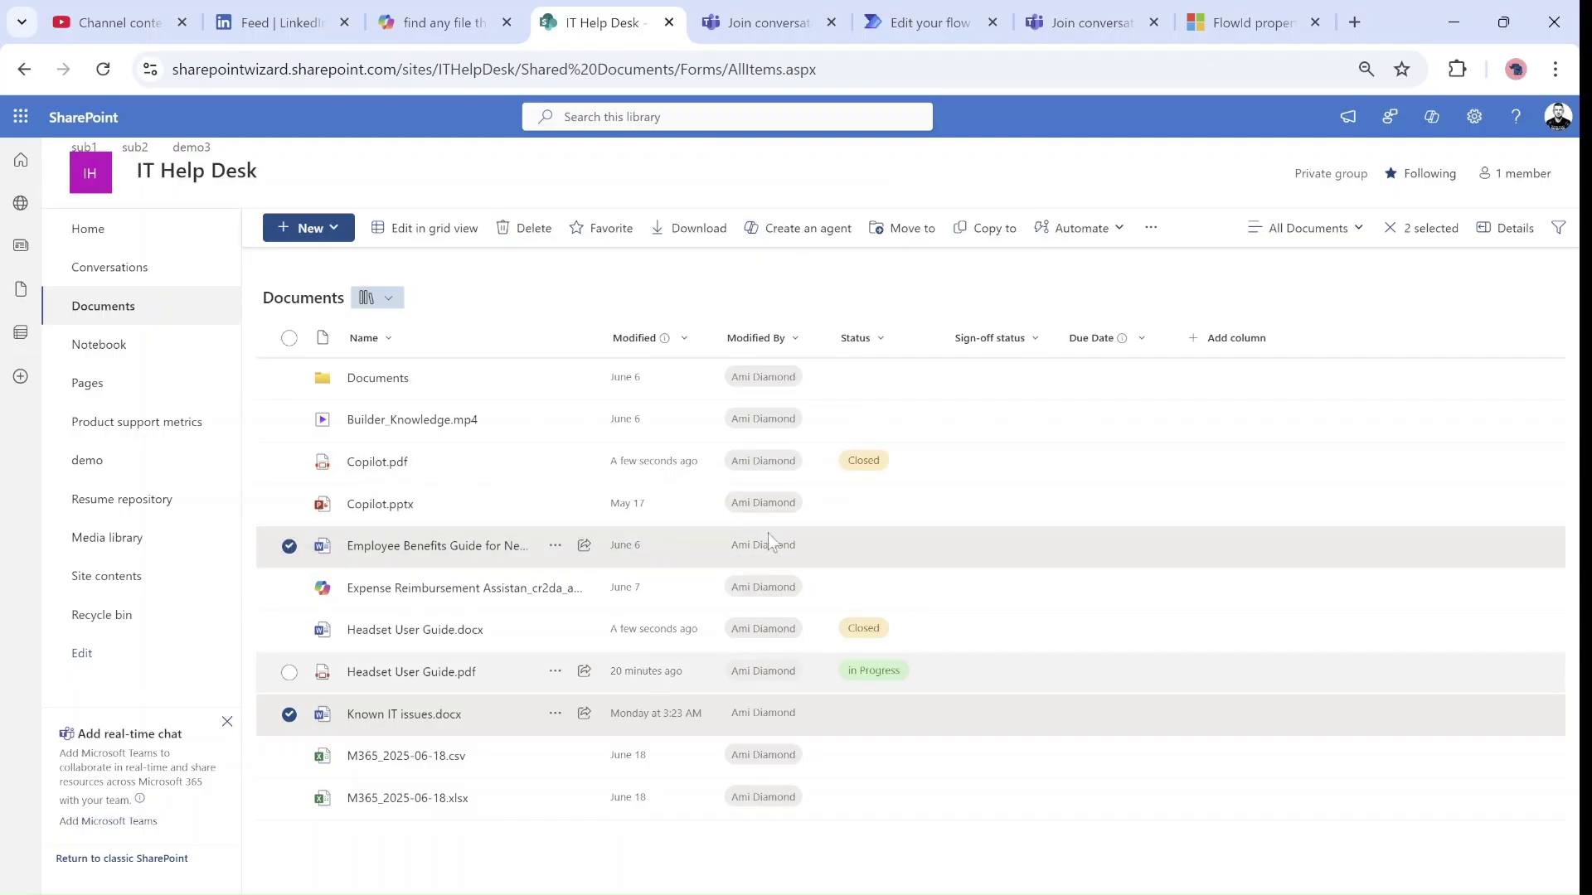
left_click(1151, 235)
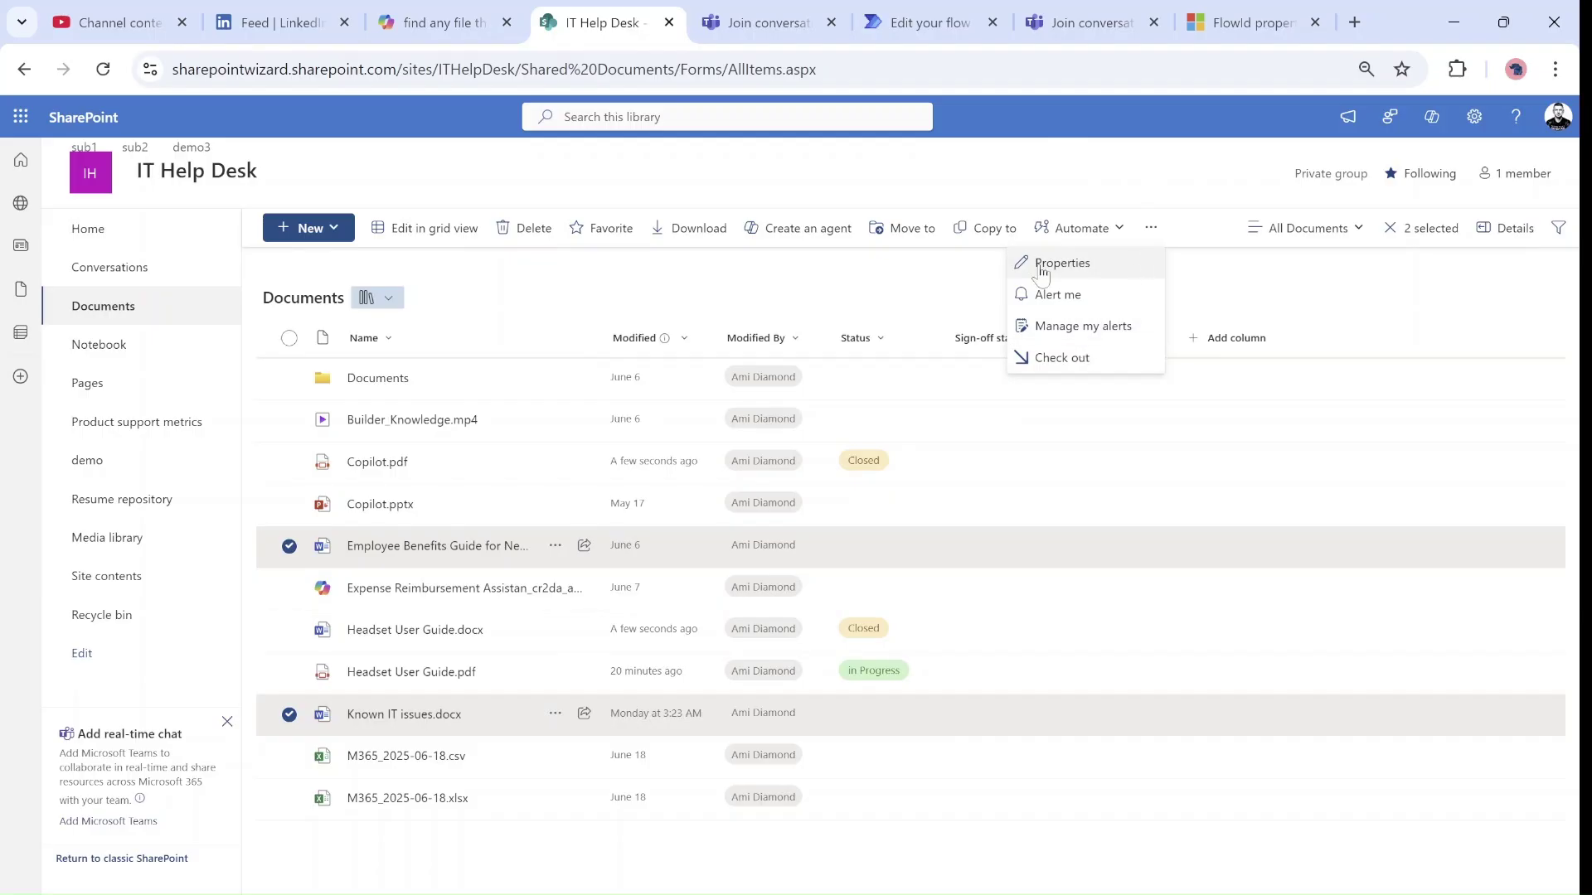
left_click(291, 551)
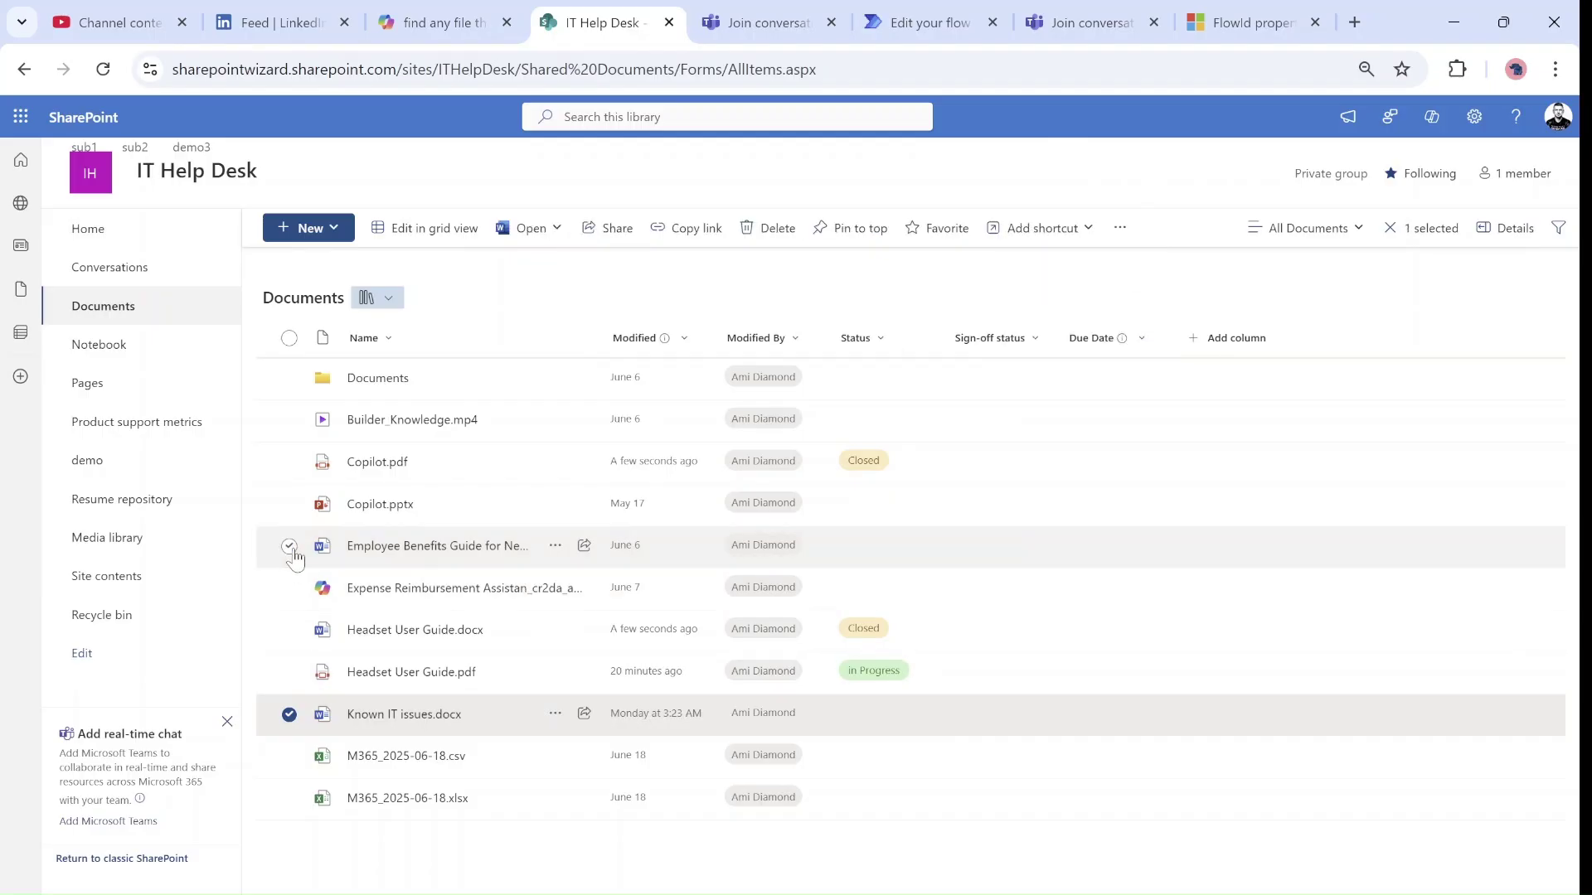
left_click(555, 714)
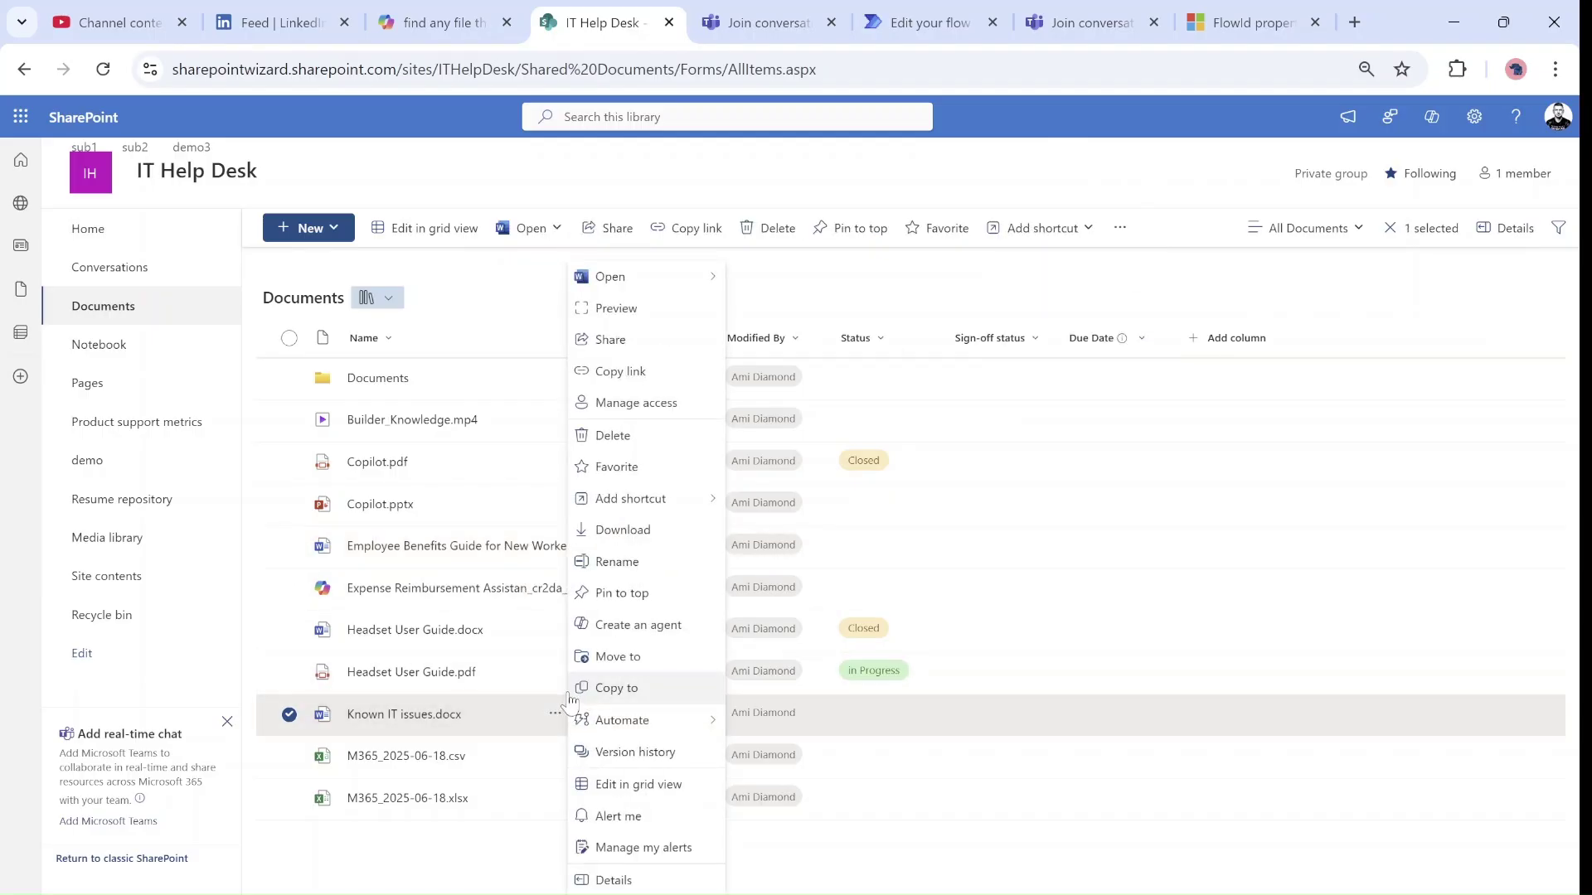
mouse_move(642, 724)
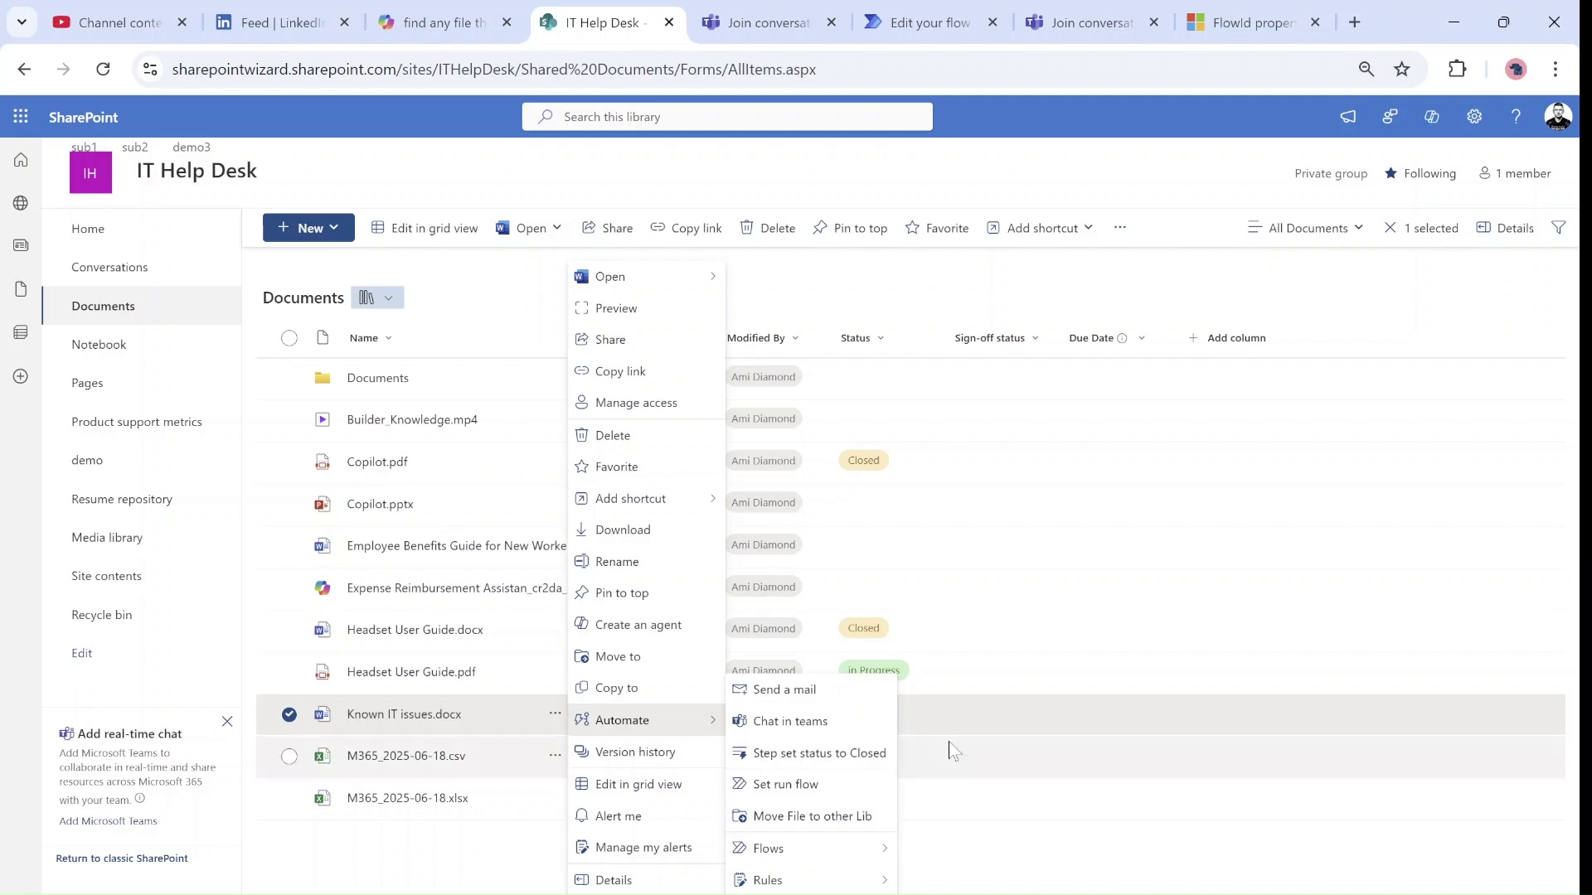
key("Escape")
left_click(1114, 579)
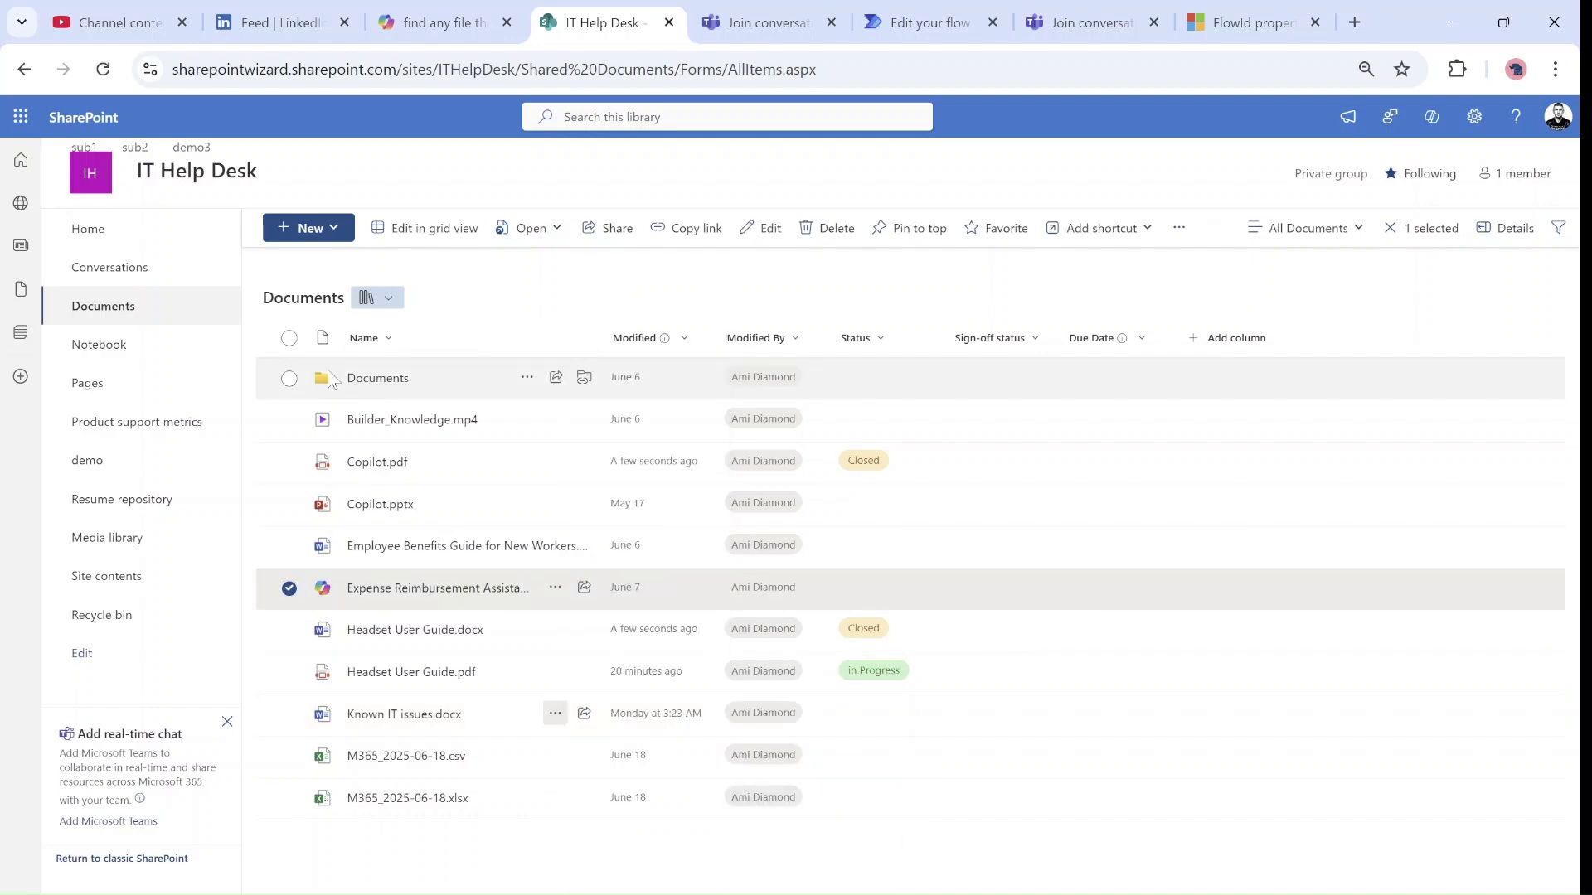
Select only the Documents folder and examine the quick steps offered for it.
left_click(289, 378)
left_click(289, 588)
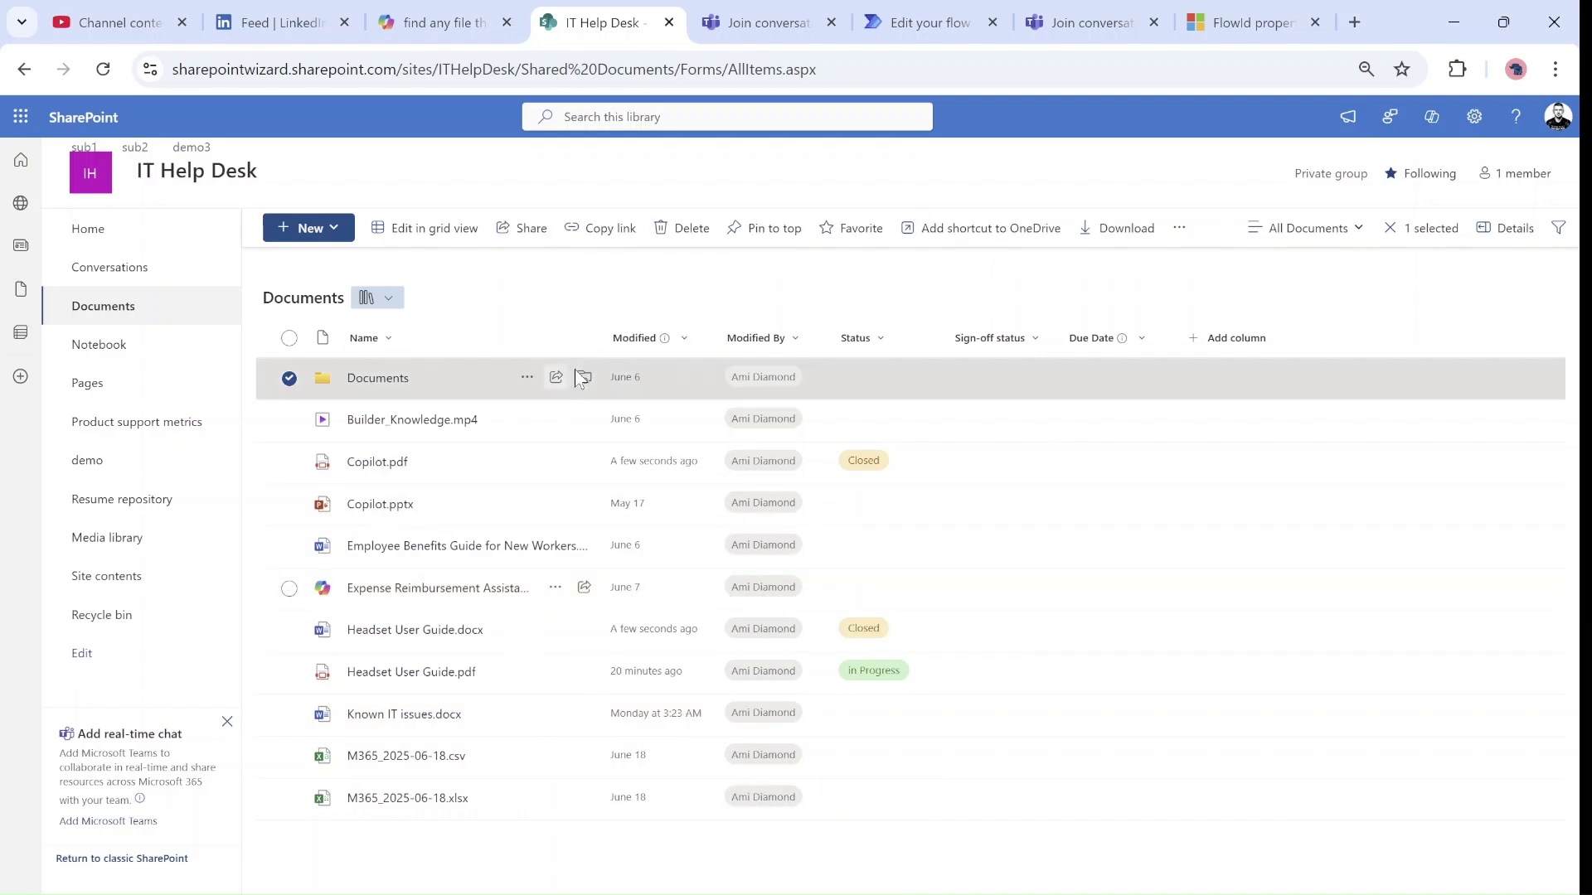
left_click(526, 378)
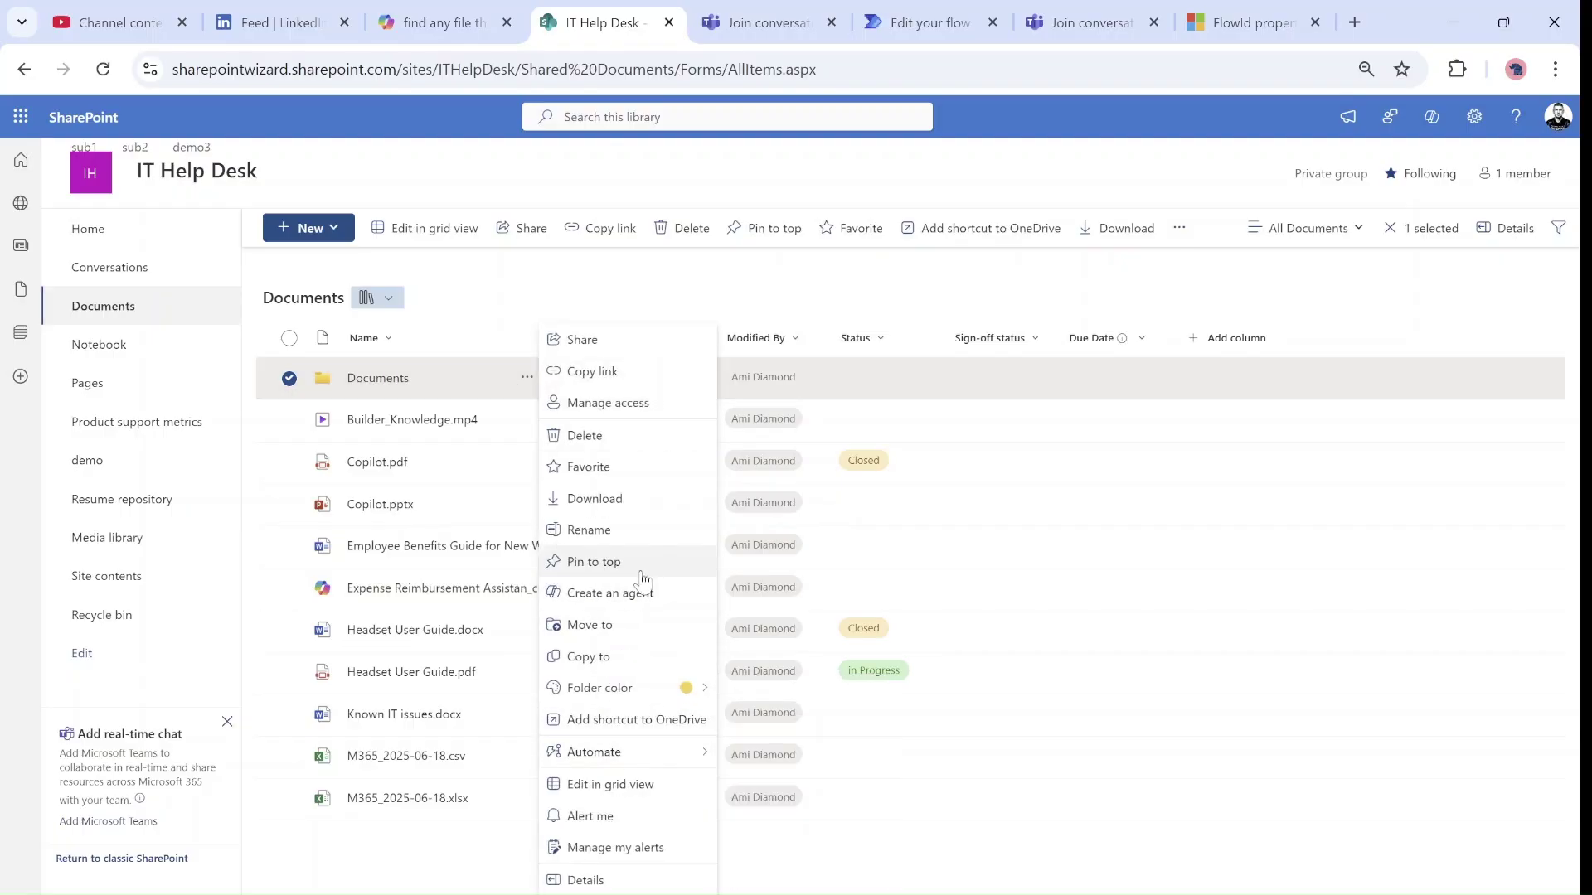
mouse_move(589, 751)
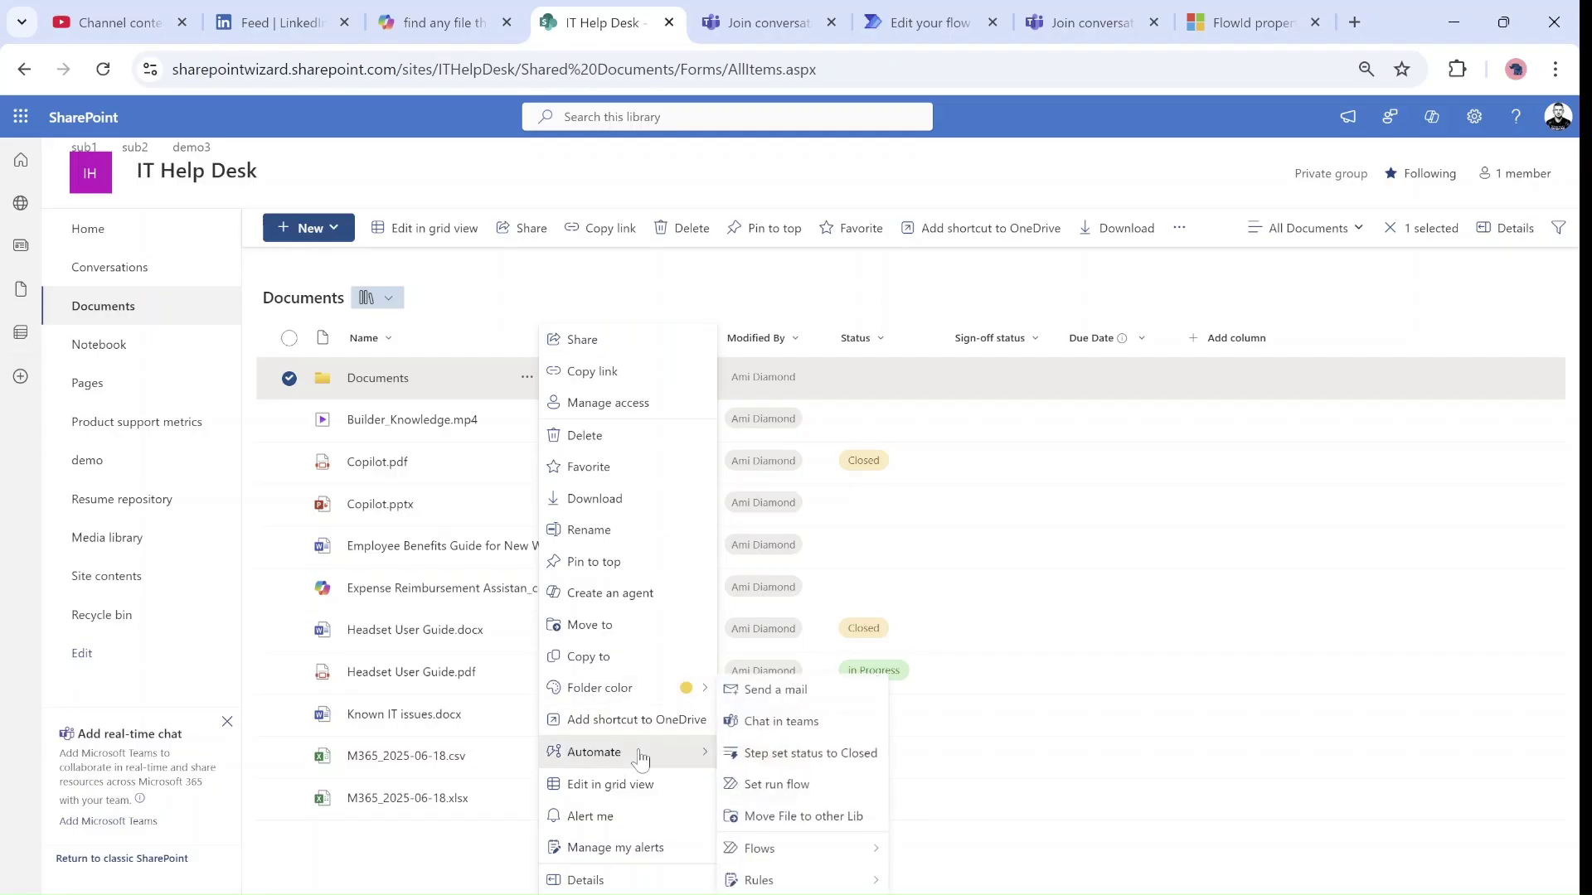
left_click(376, 366)
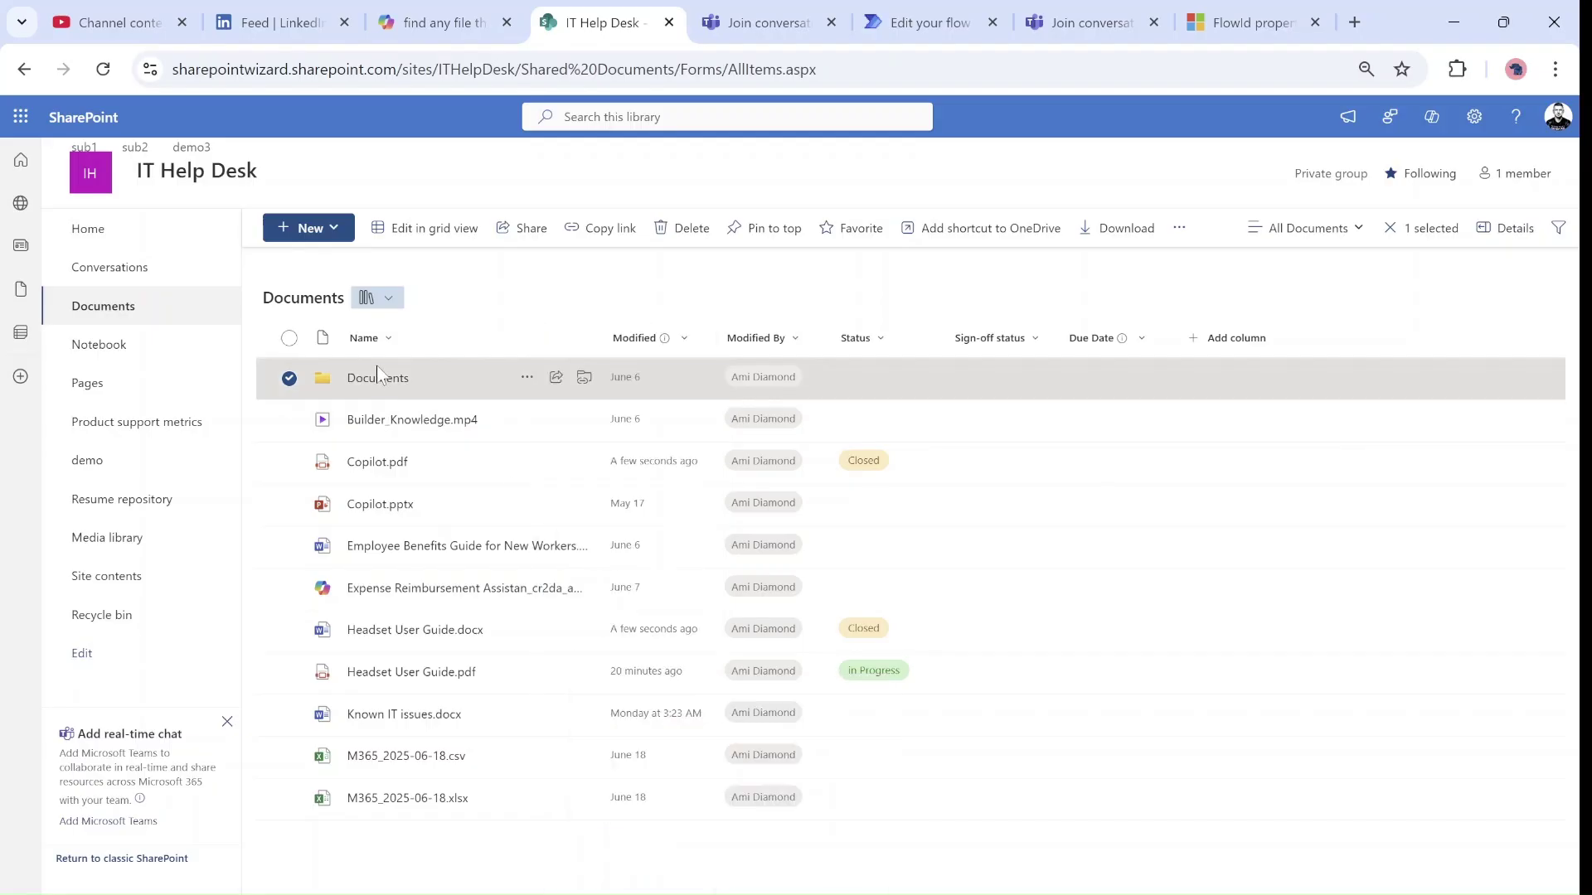
left_click(379, 379)
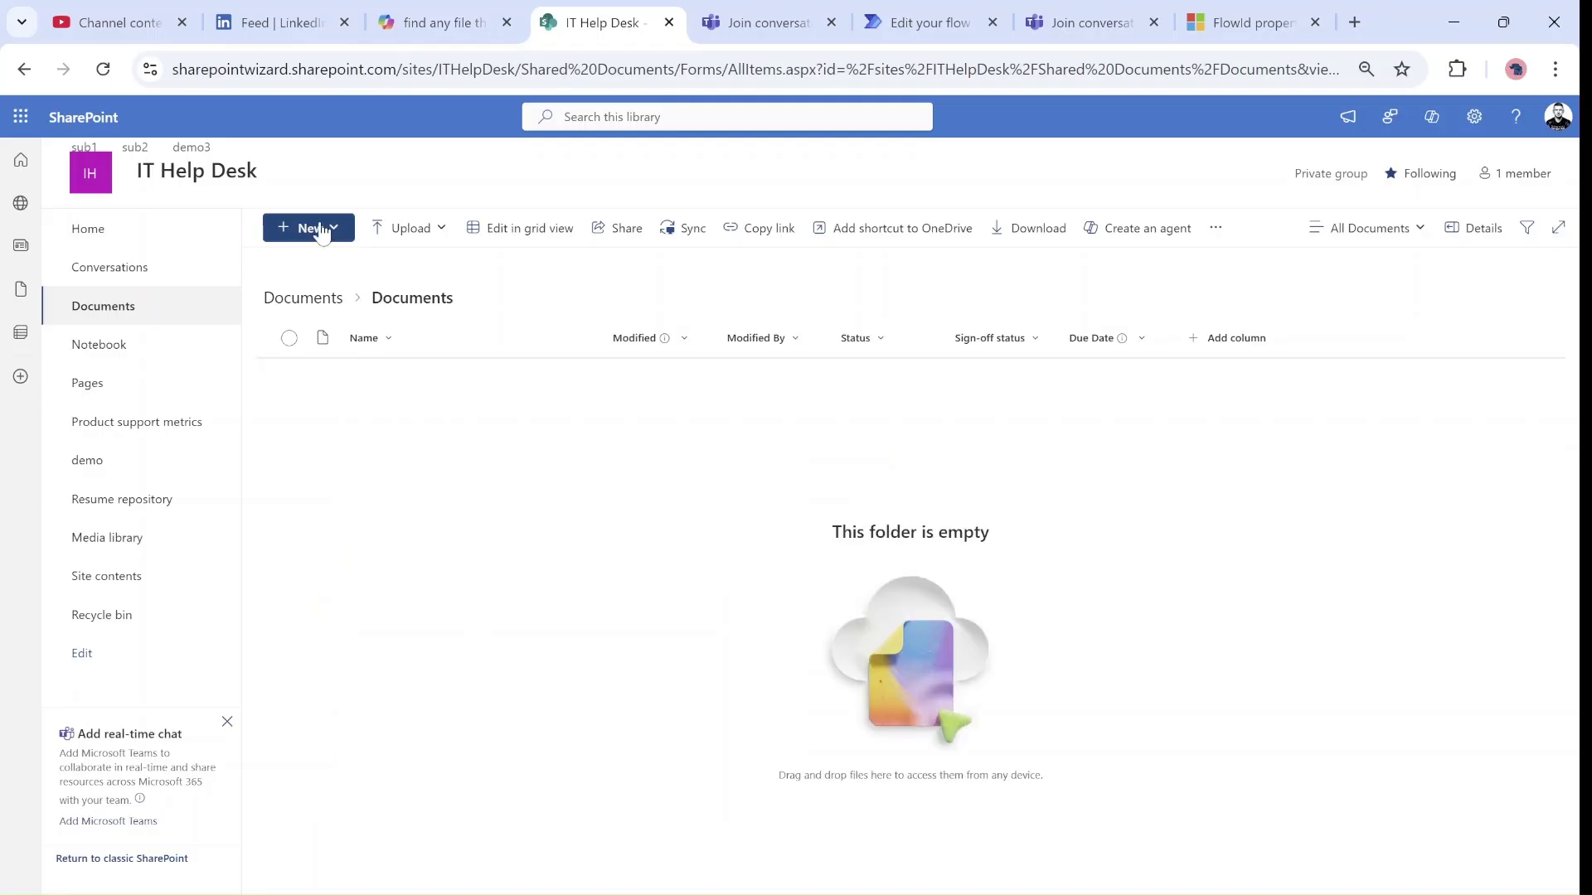
left_click(402, 228)
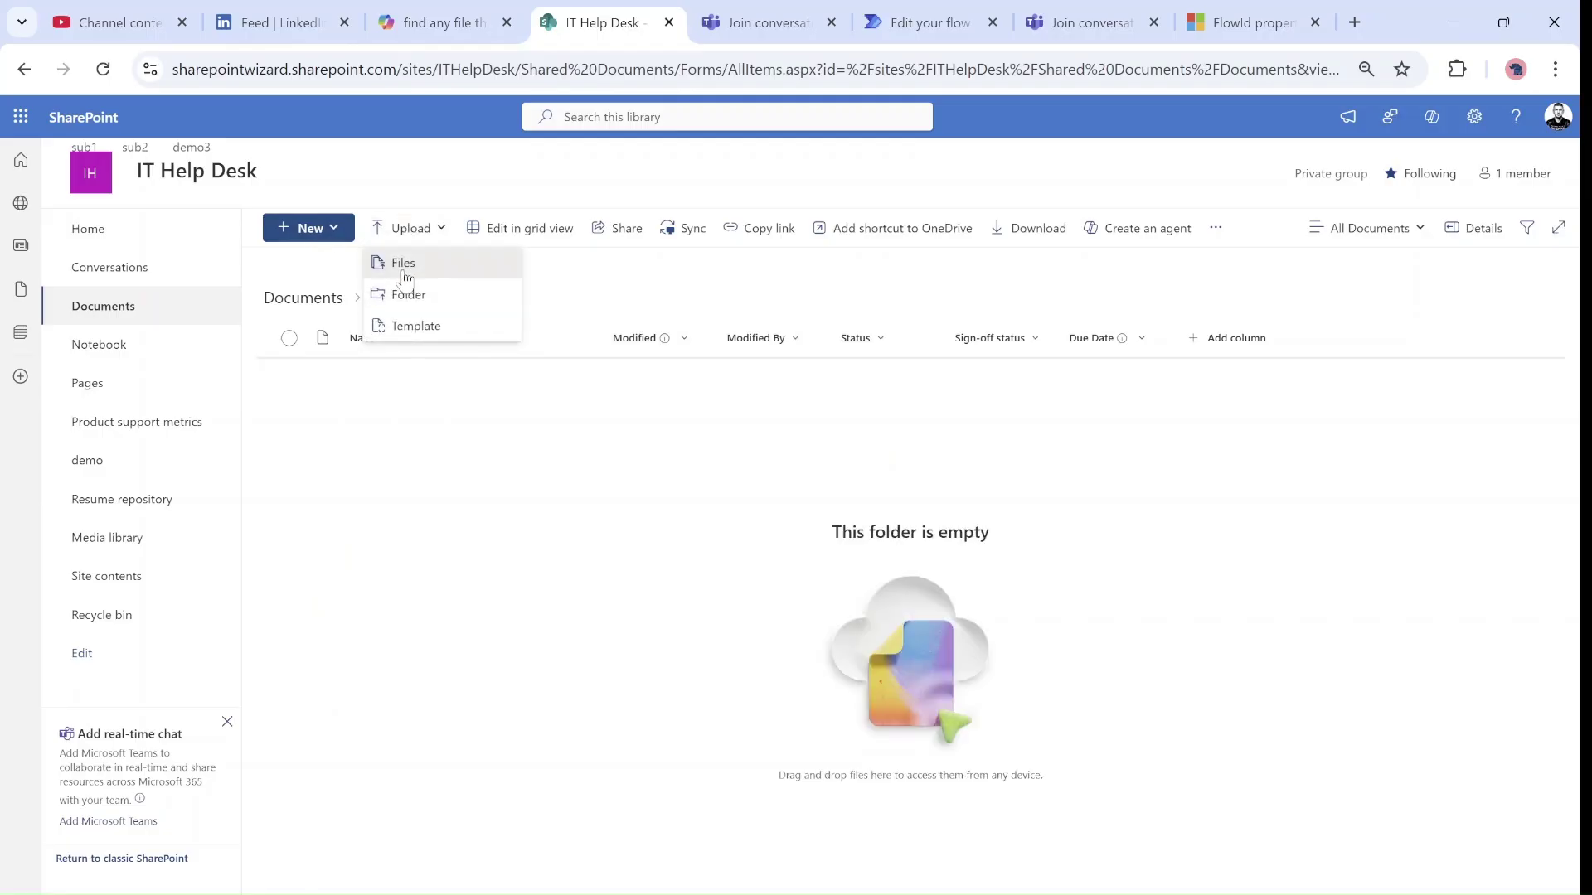
left_click(408, 276)
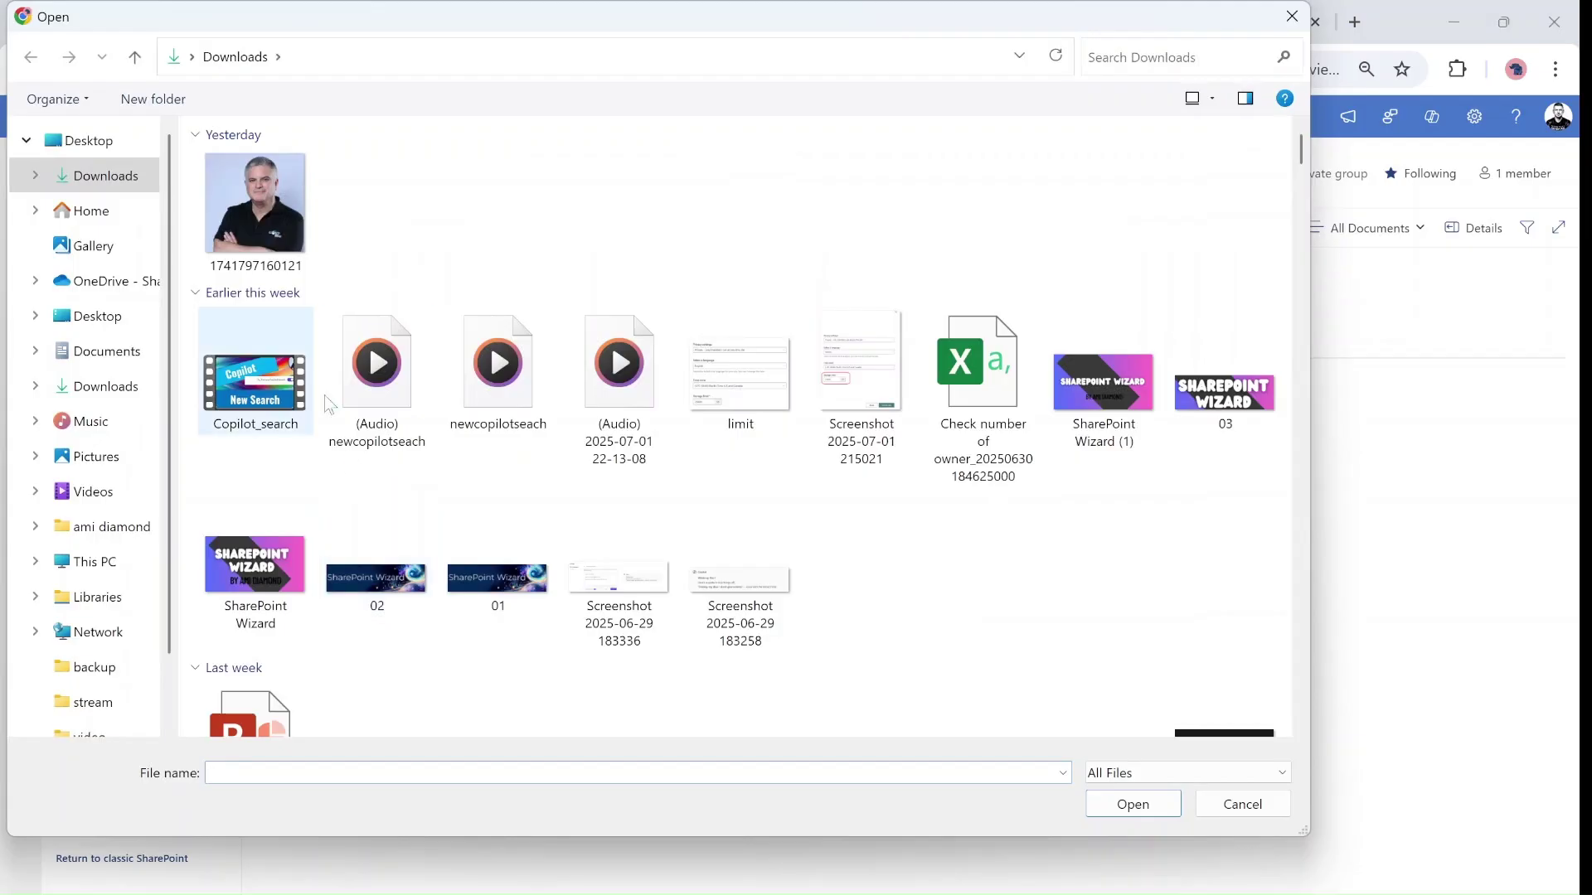
left_click(742, 618)
left_click(632, 613, "ctrl")
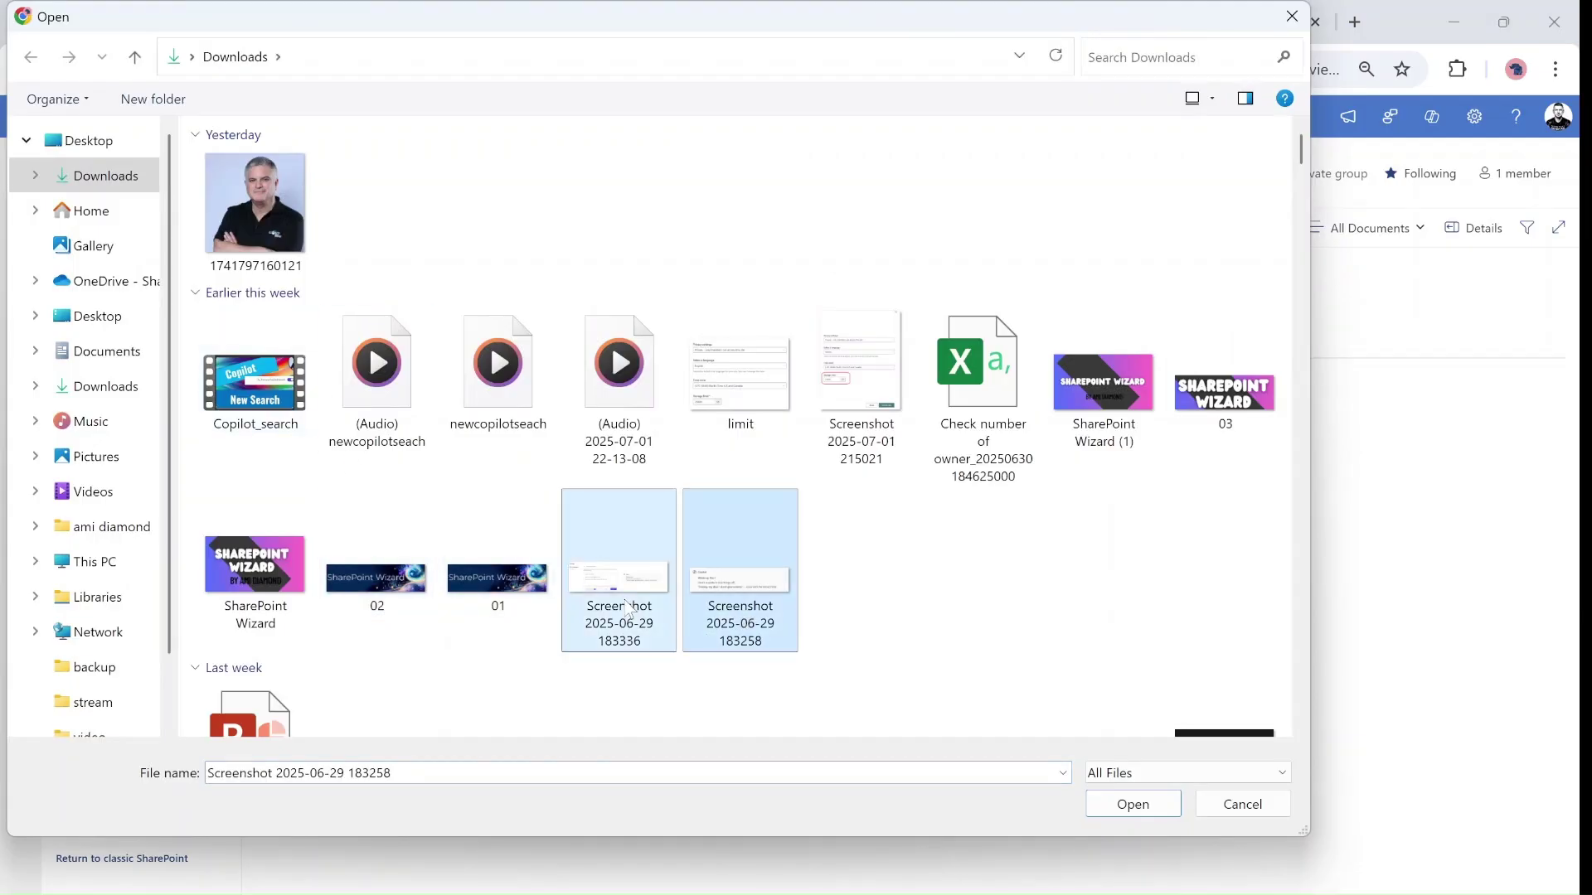
left_click(1140, 805)
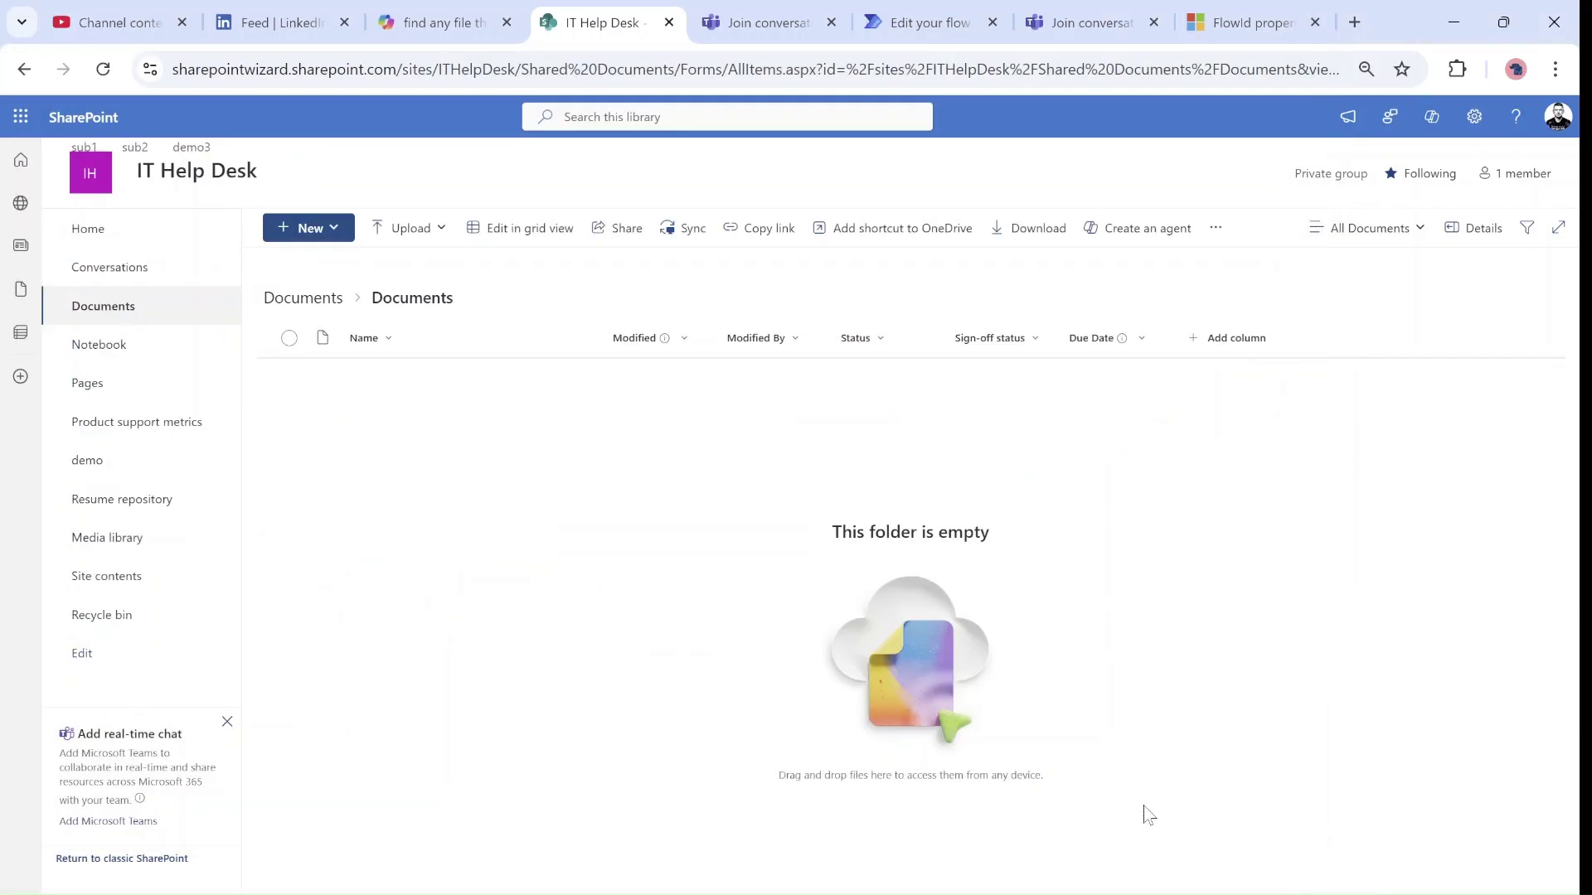
Return to the library root and run the "Move File to other Lib" quick step on the Documents folder.
left_click(274, 296)
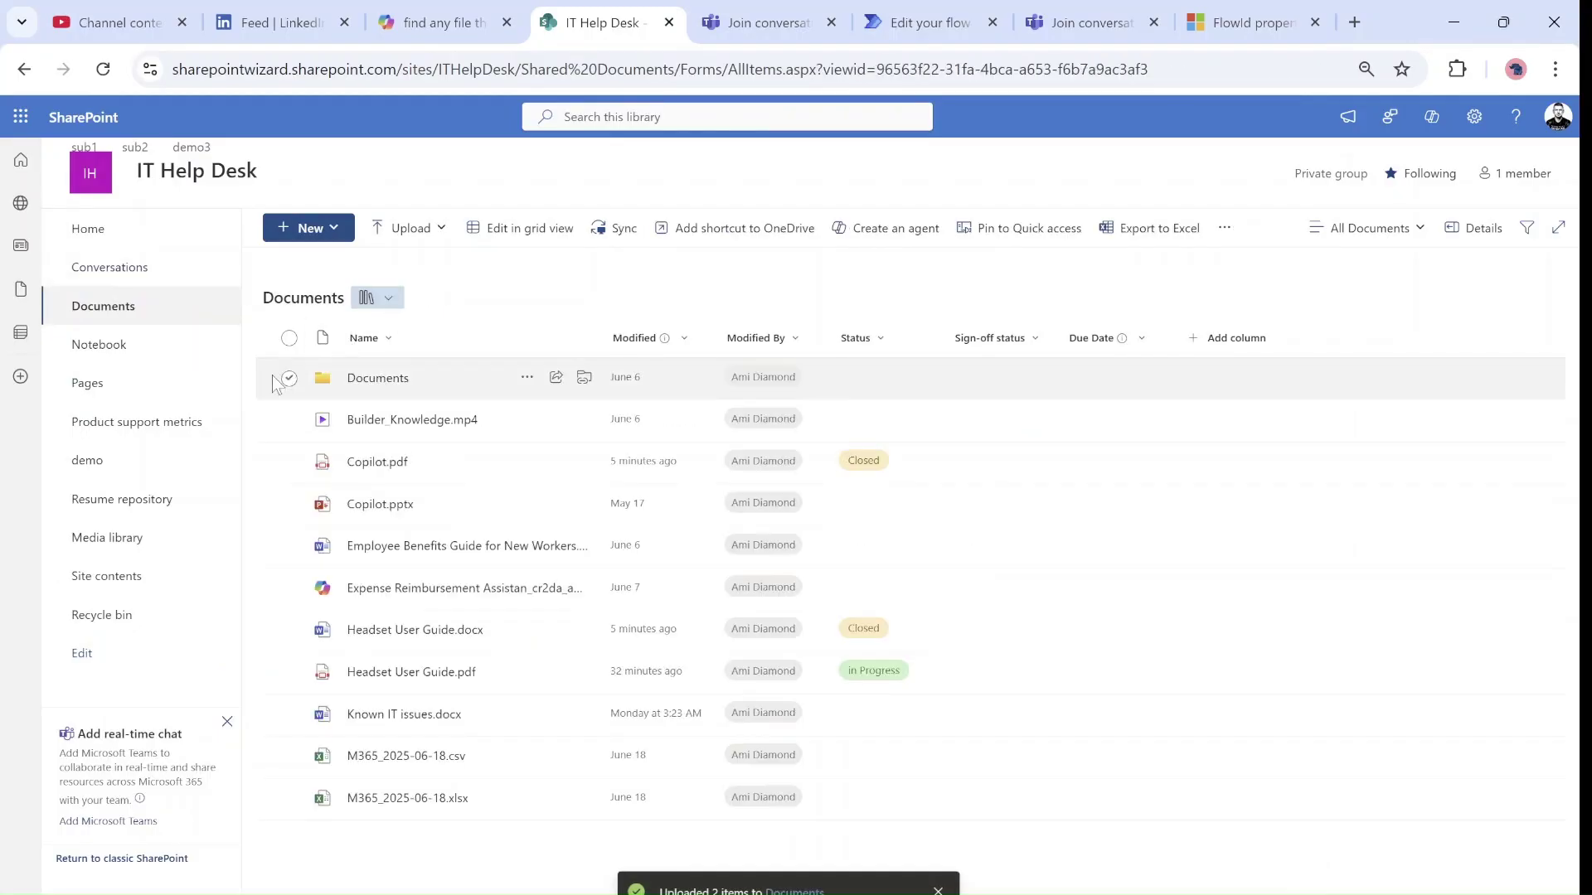
left_click(288, 379)
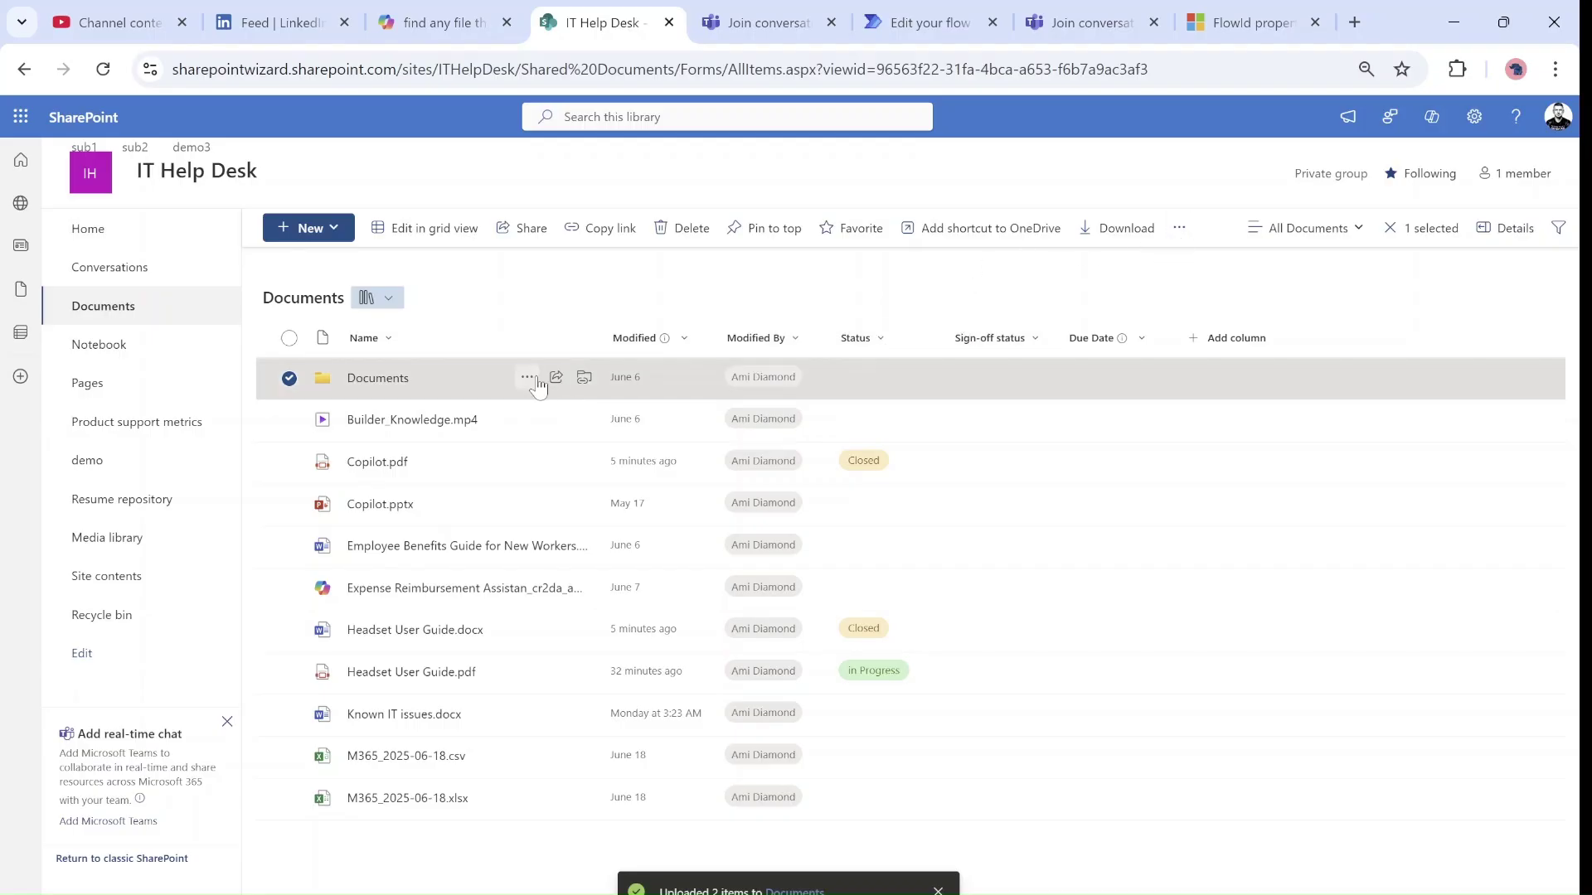
left_click(527, 377)
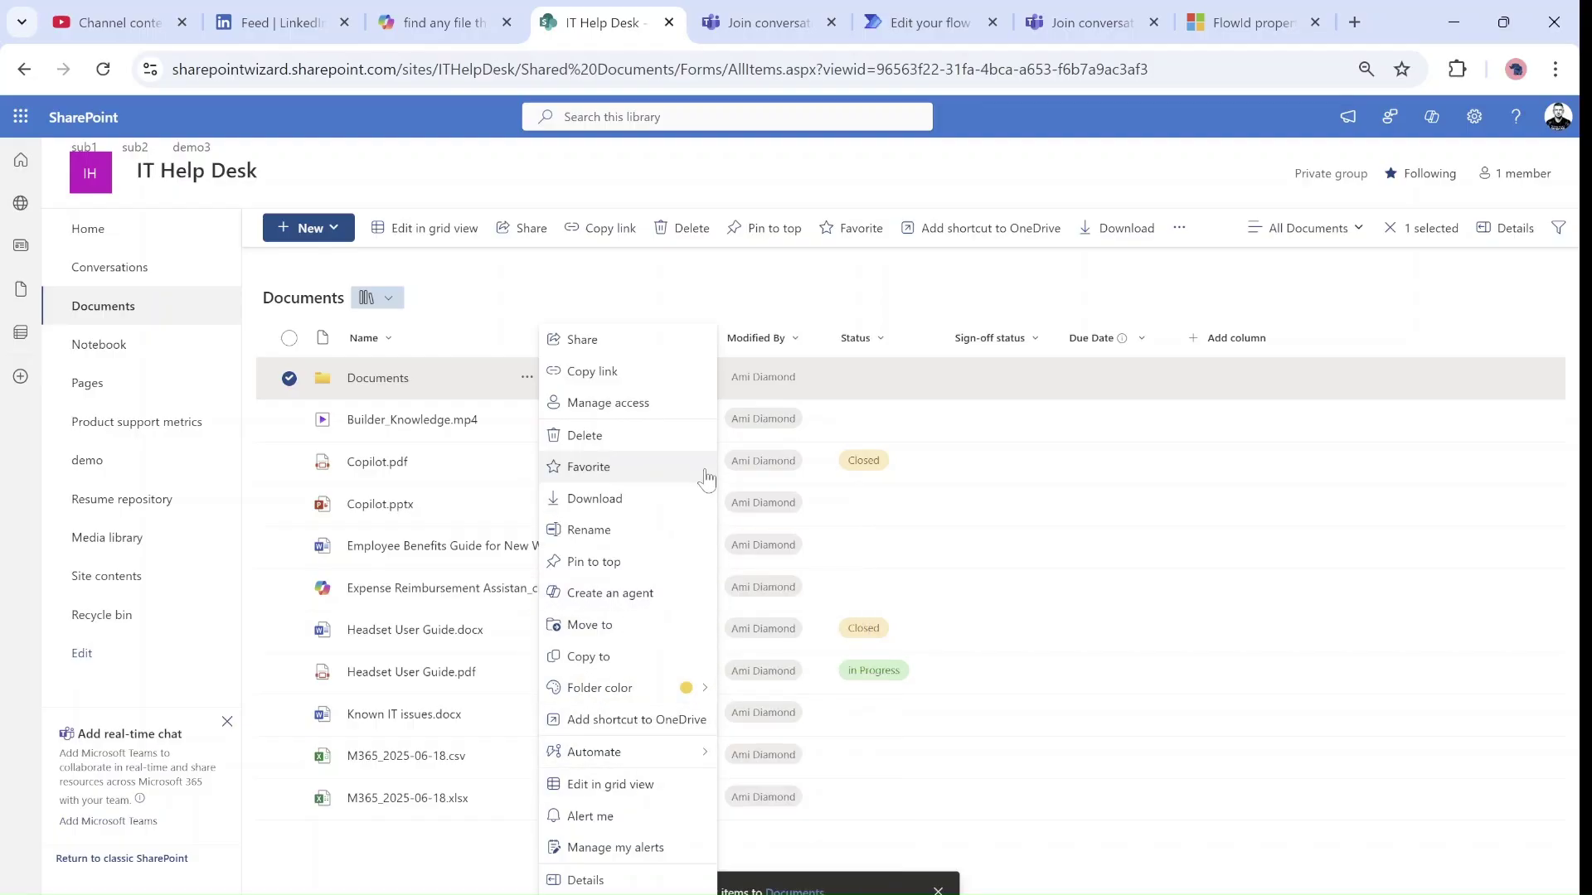
mouse_move(646, 754)
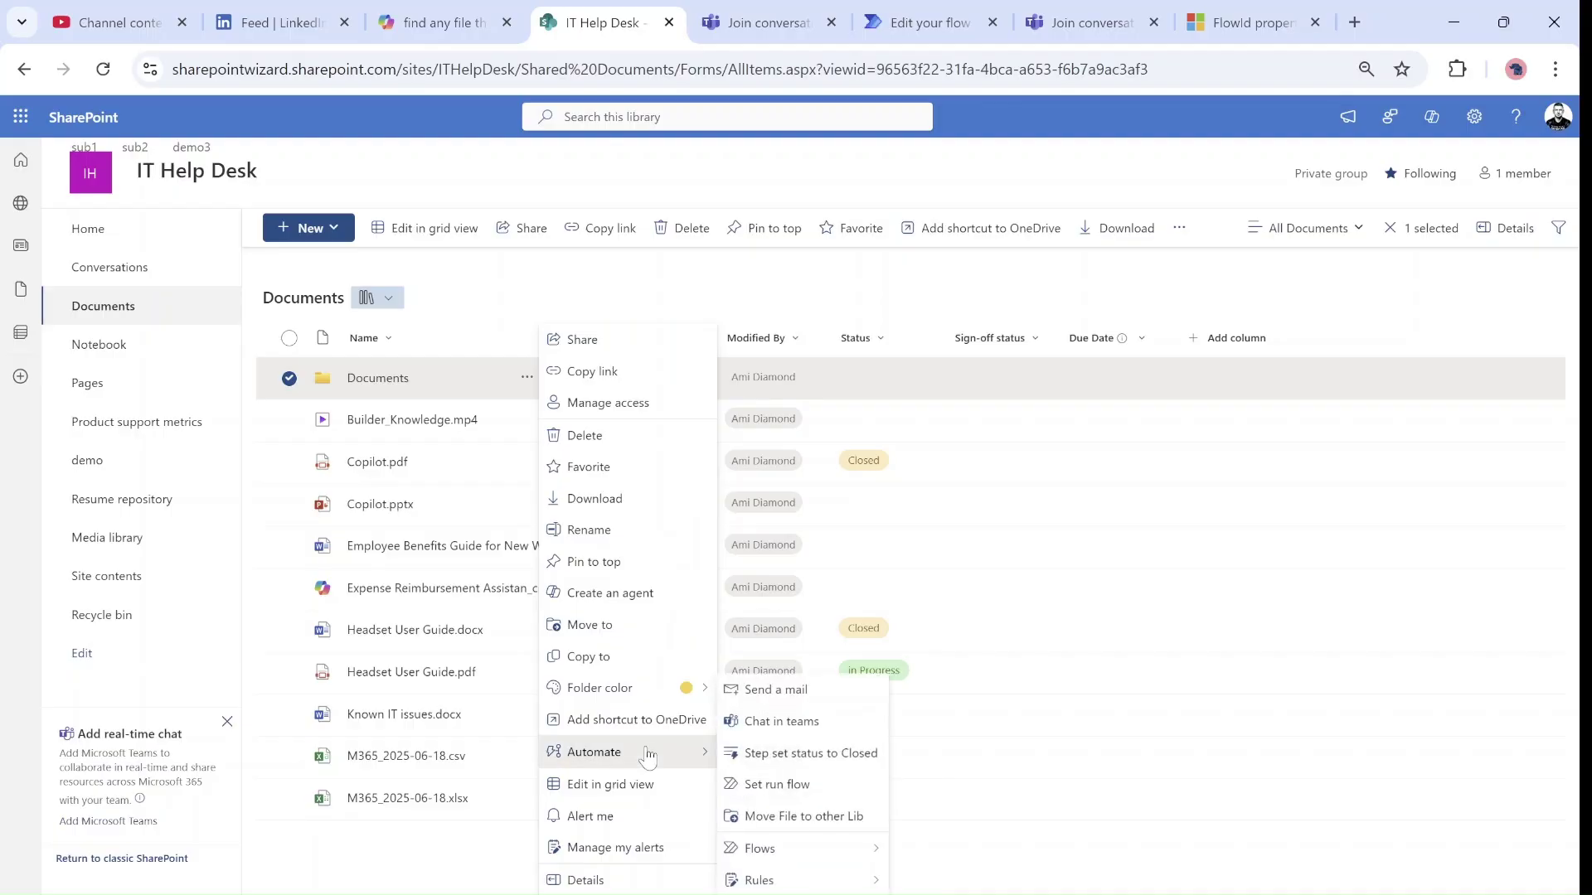
left_click(839, 815)
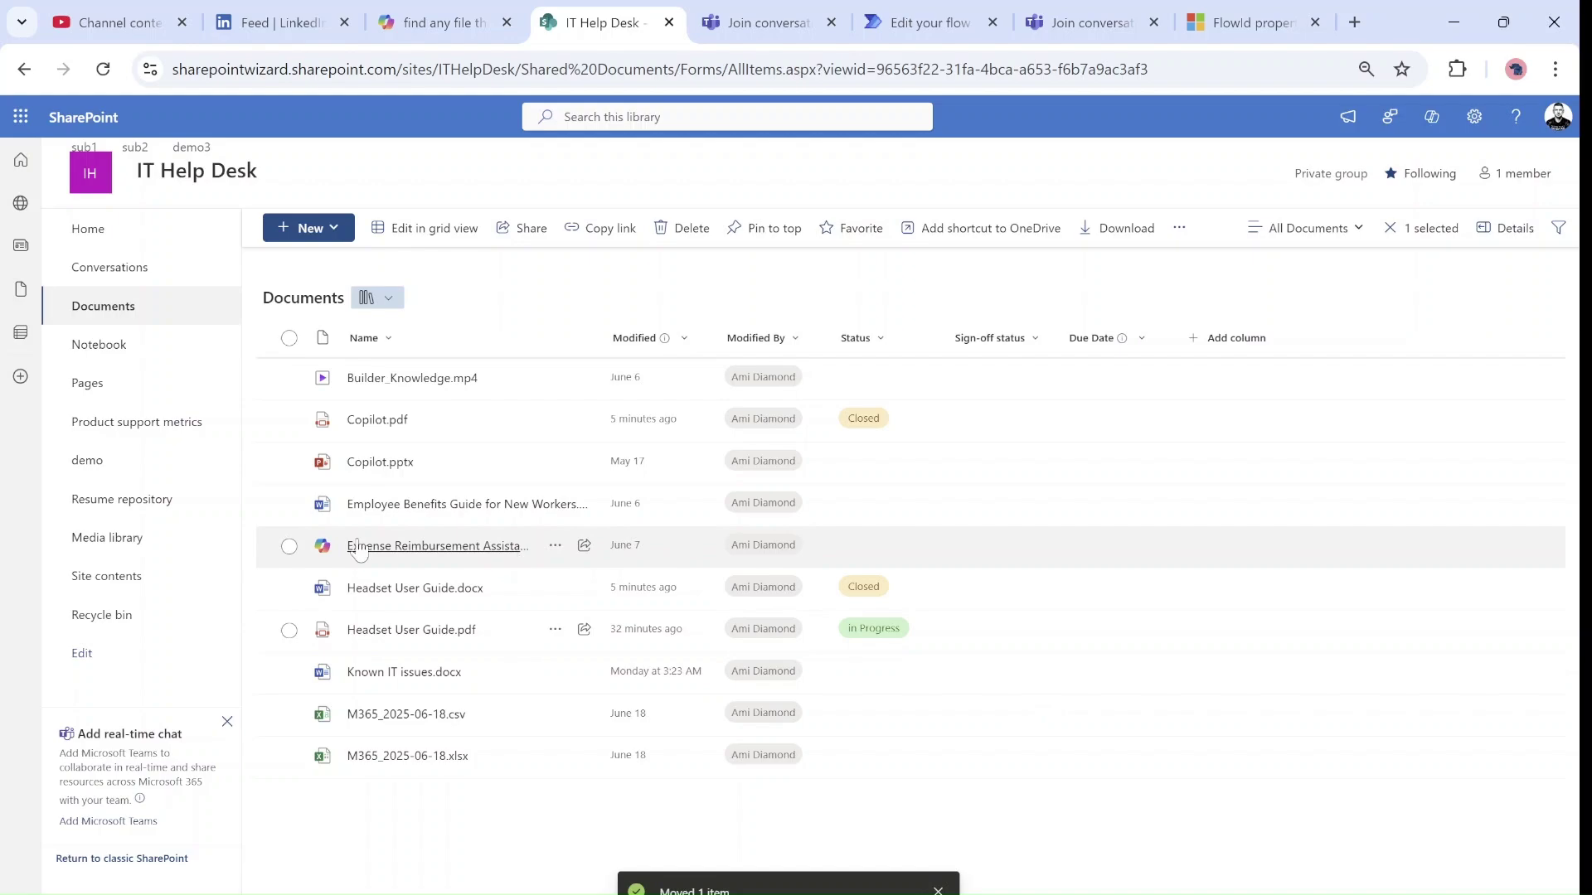
Check the contents of the Demo Moved file folder in Resume repository for the moved folder.
left_click(214, 499)
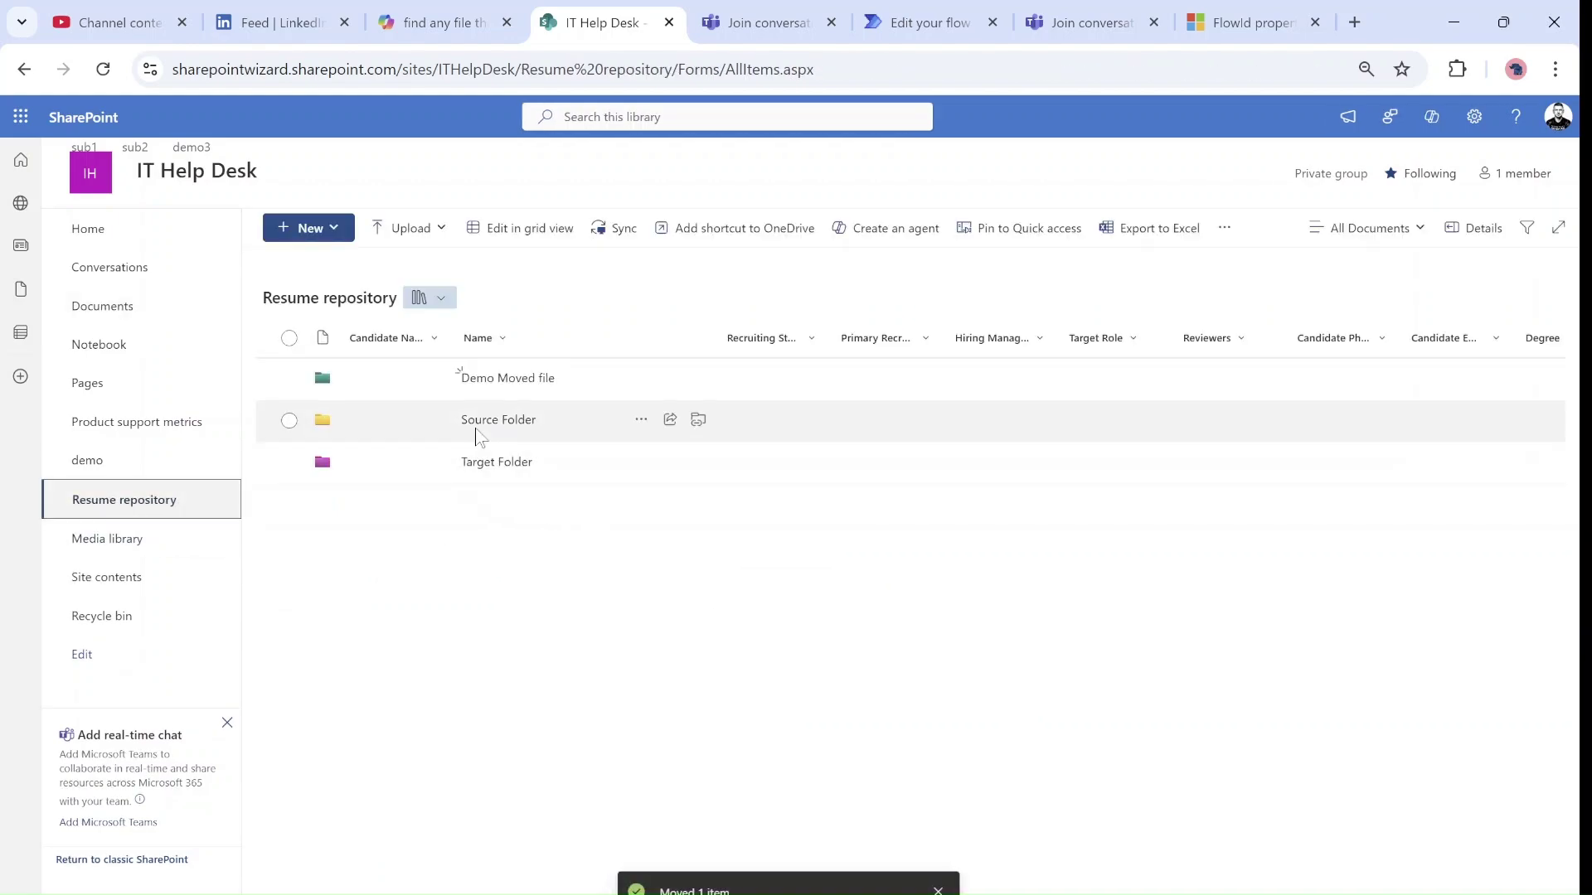
left_click(517, 380)
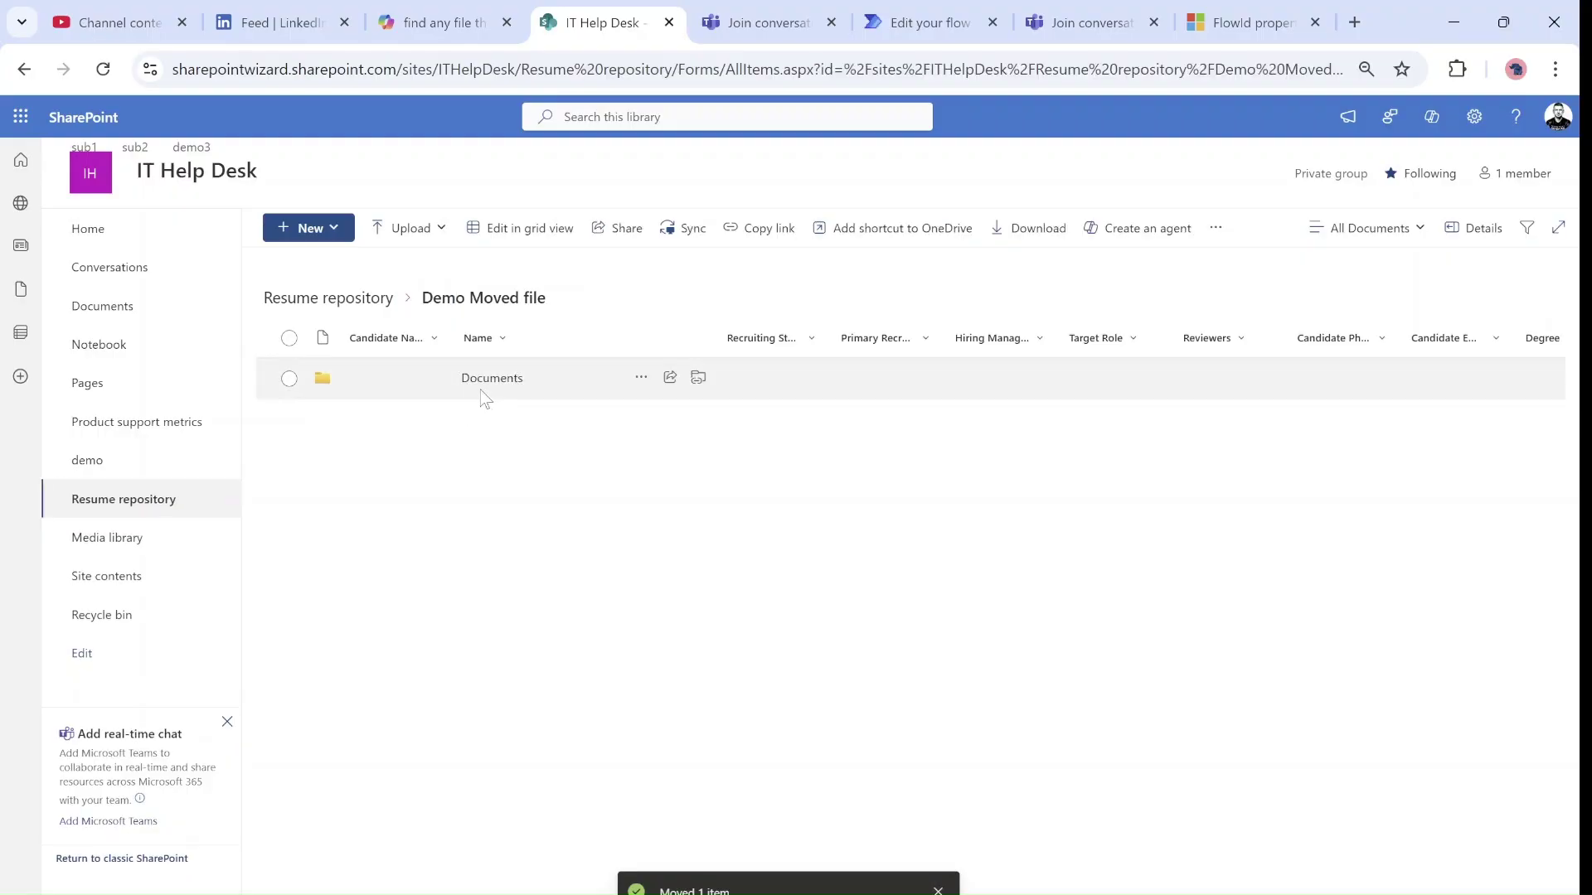
left_click(481, 391)
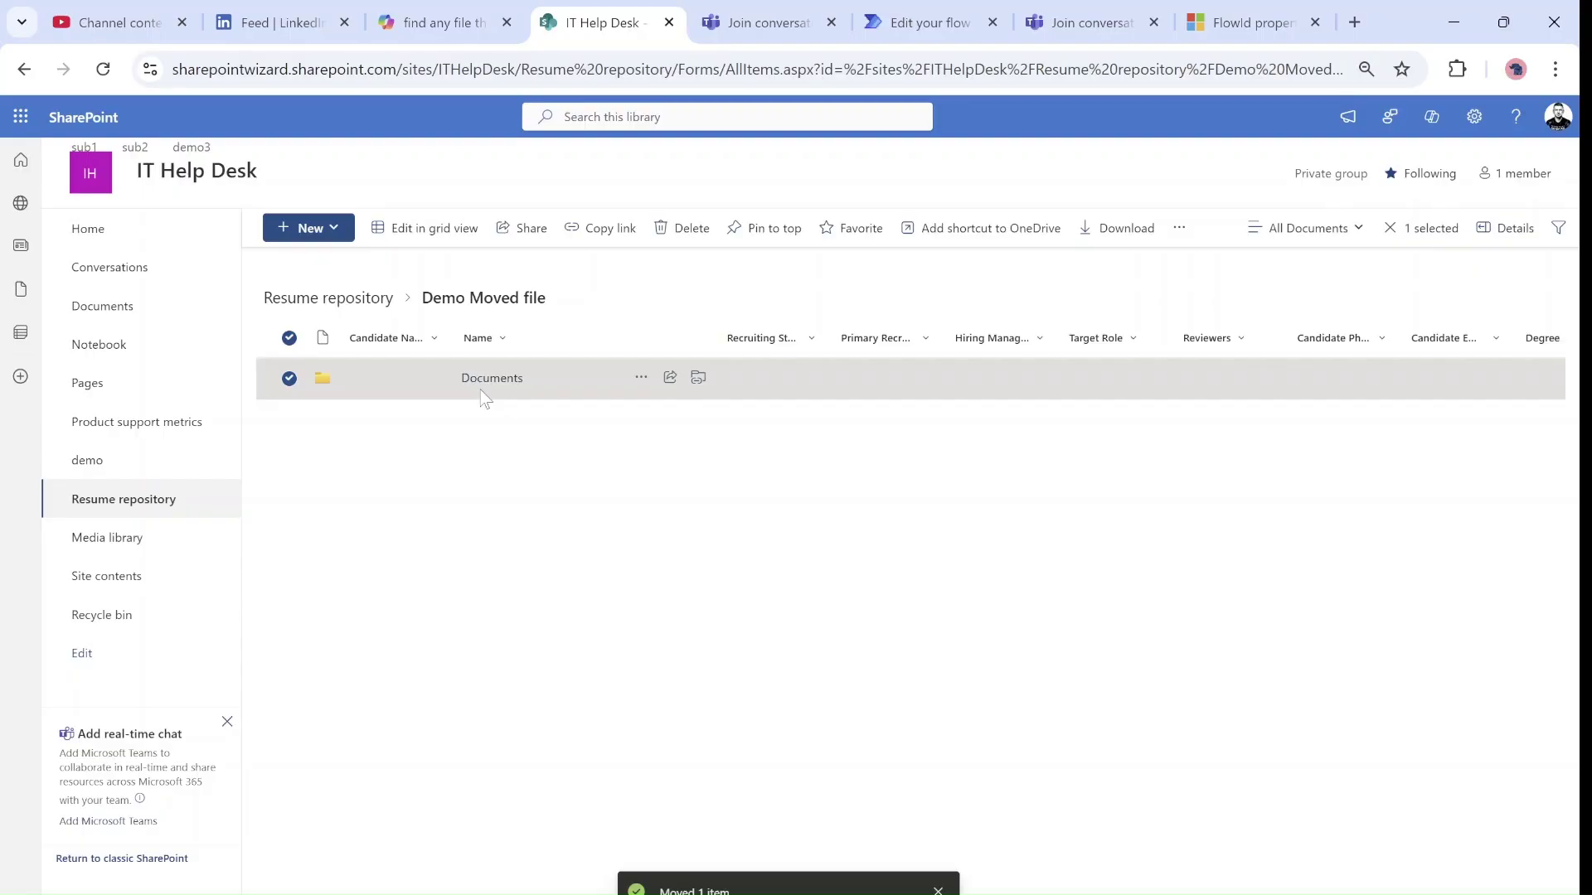
Set up a copy file or folder quick step in the Documents library, targeting the demo folder in DemoTeams' Documents.
left_click(131, 313)
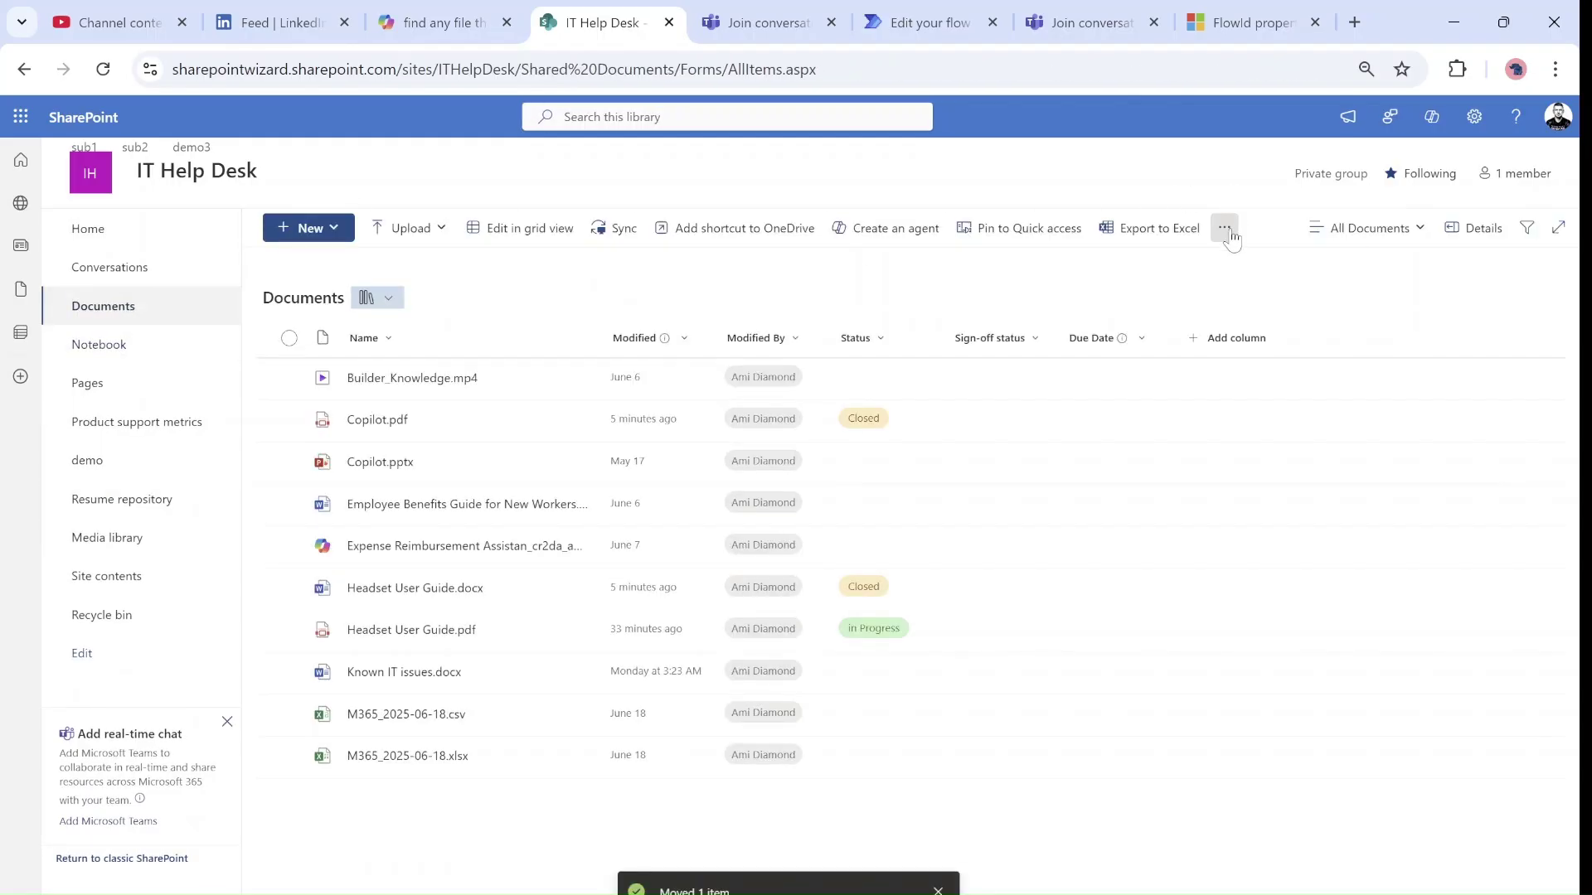
left_click(1223, 228)
mouse_move(1218, 302)
mouse_move(1219, 263)
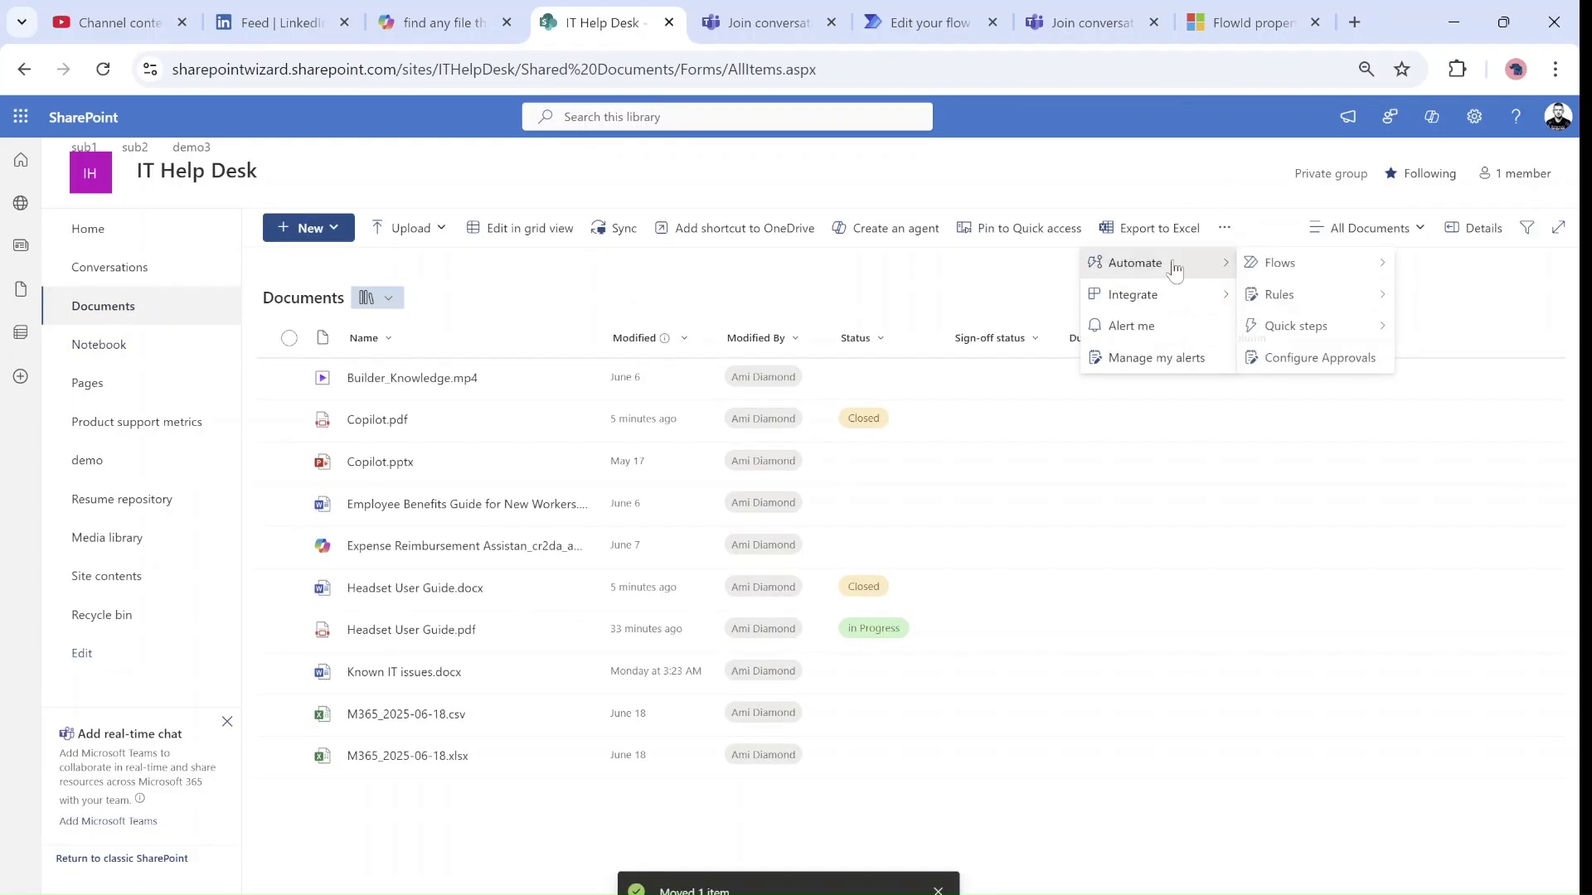
mouse_move(1319, 326)
left_click(1463, 328)
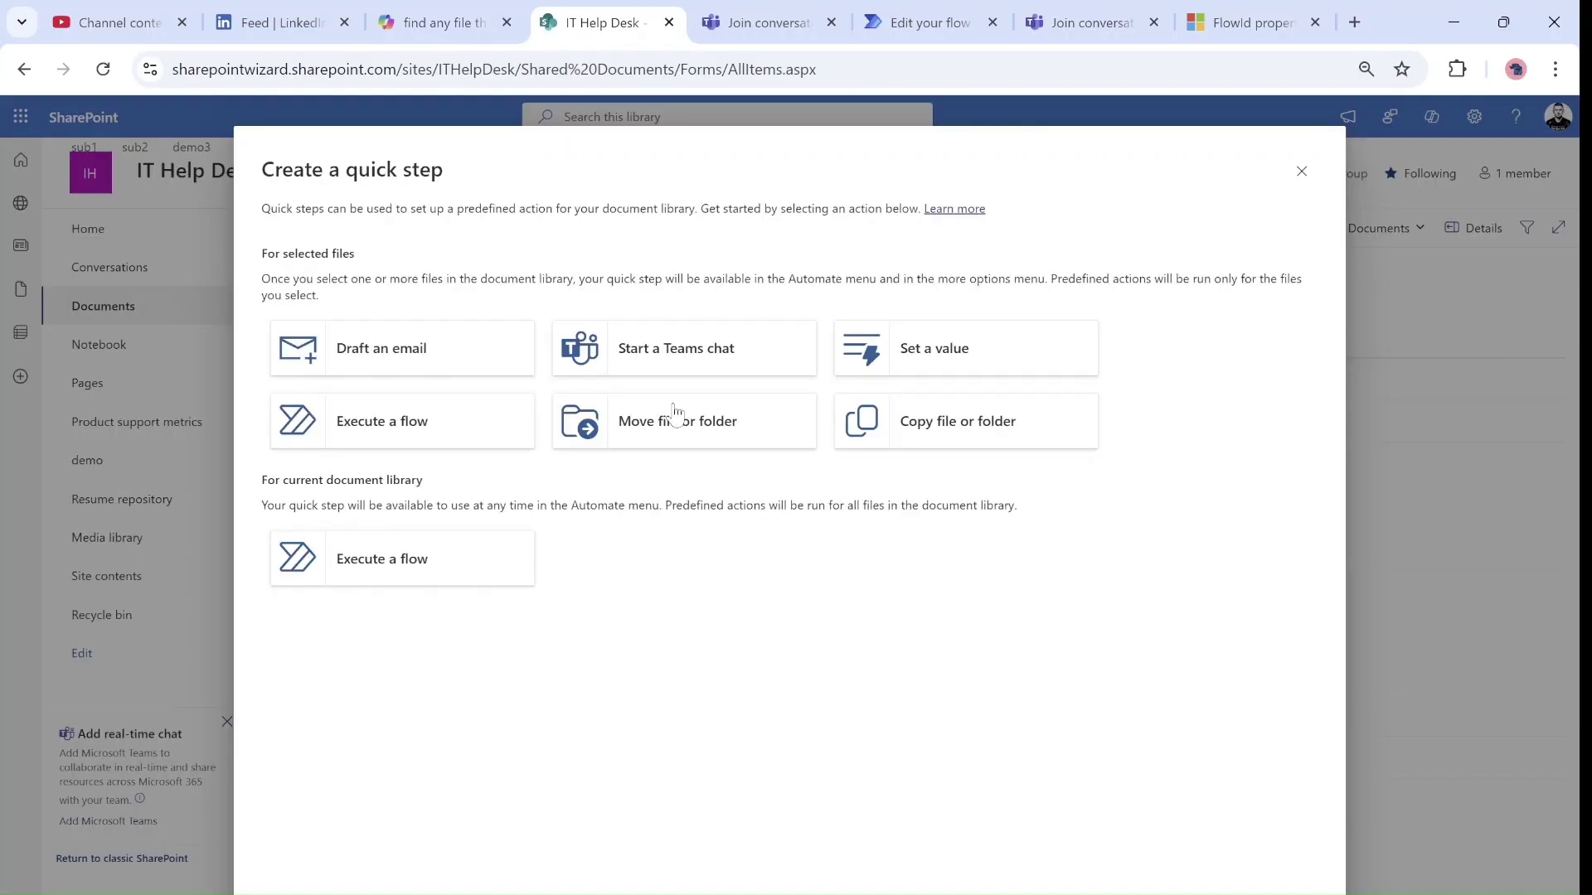
left_click(1042, 442)
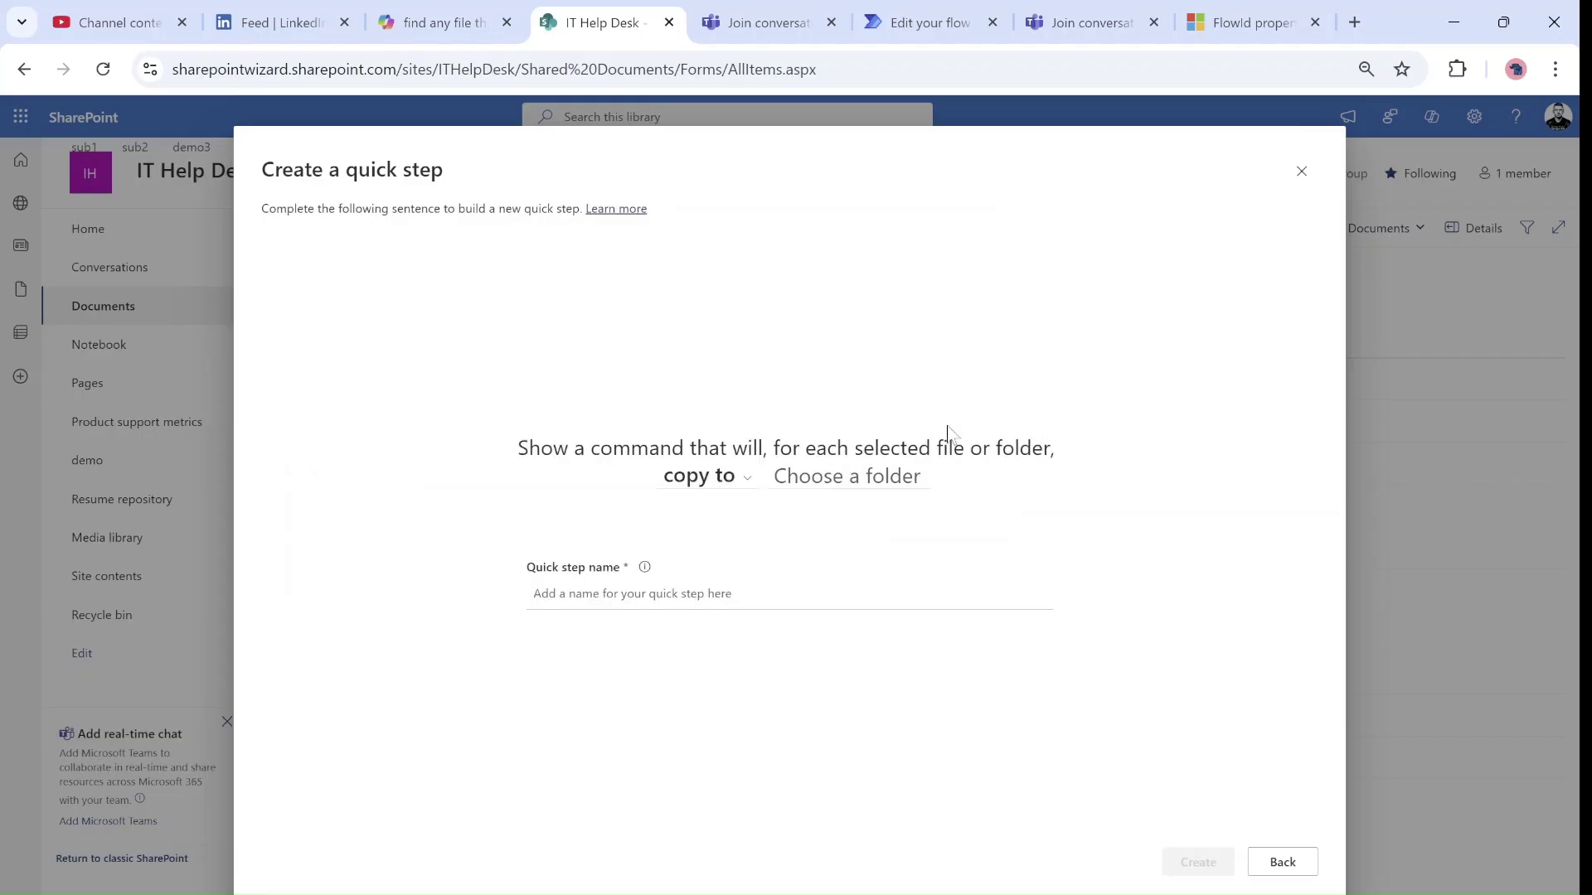
left_click(819, 476)
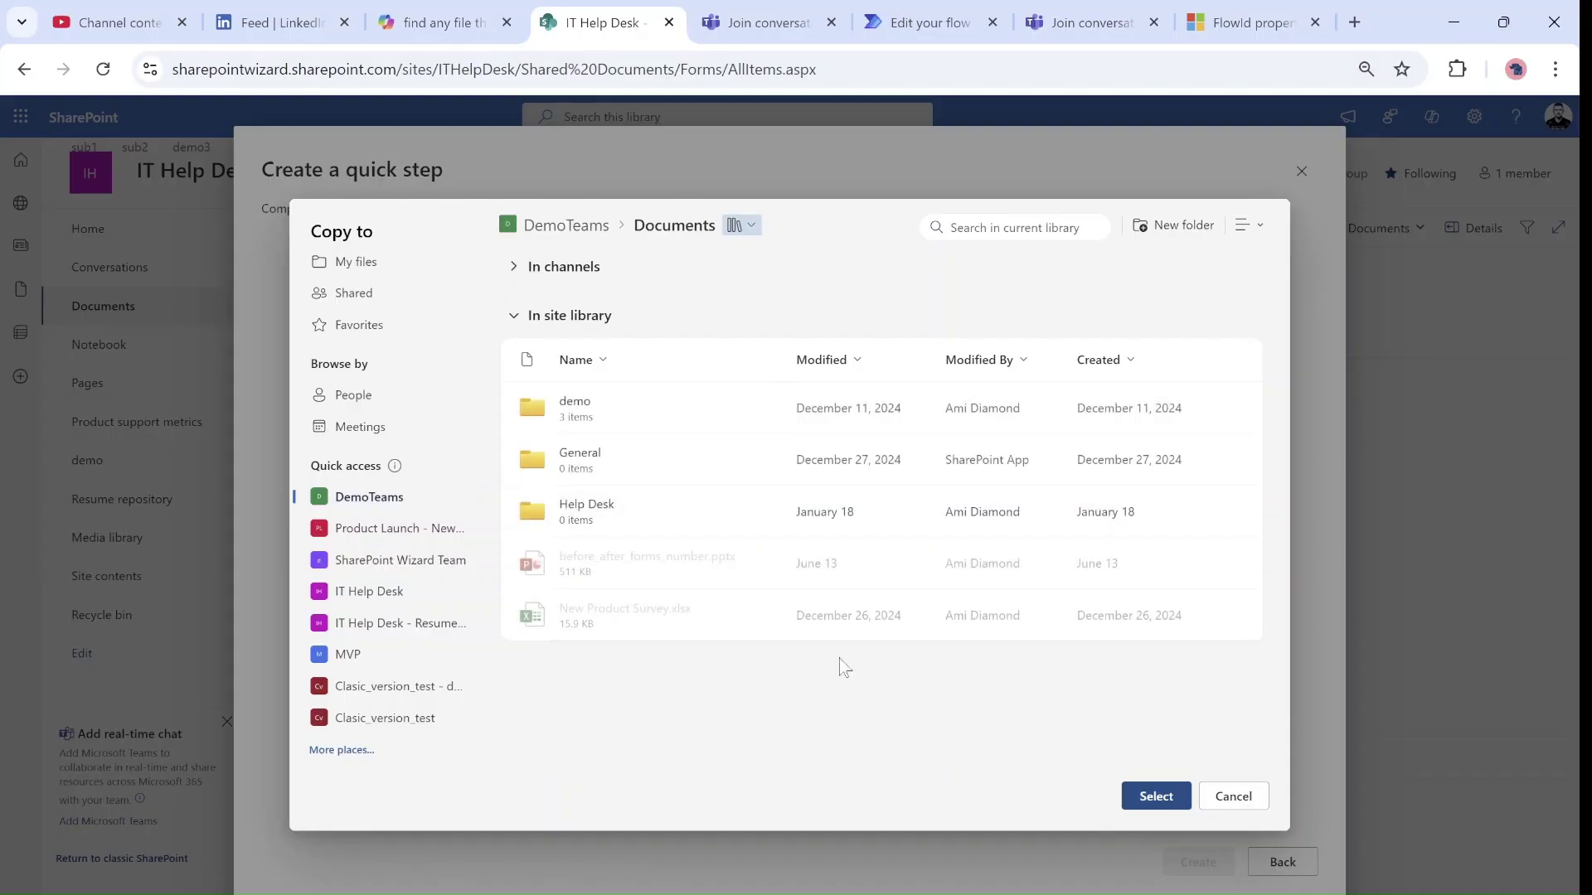
left_click(574, 402)
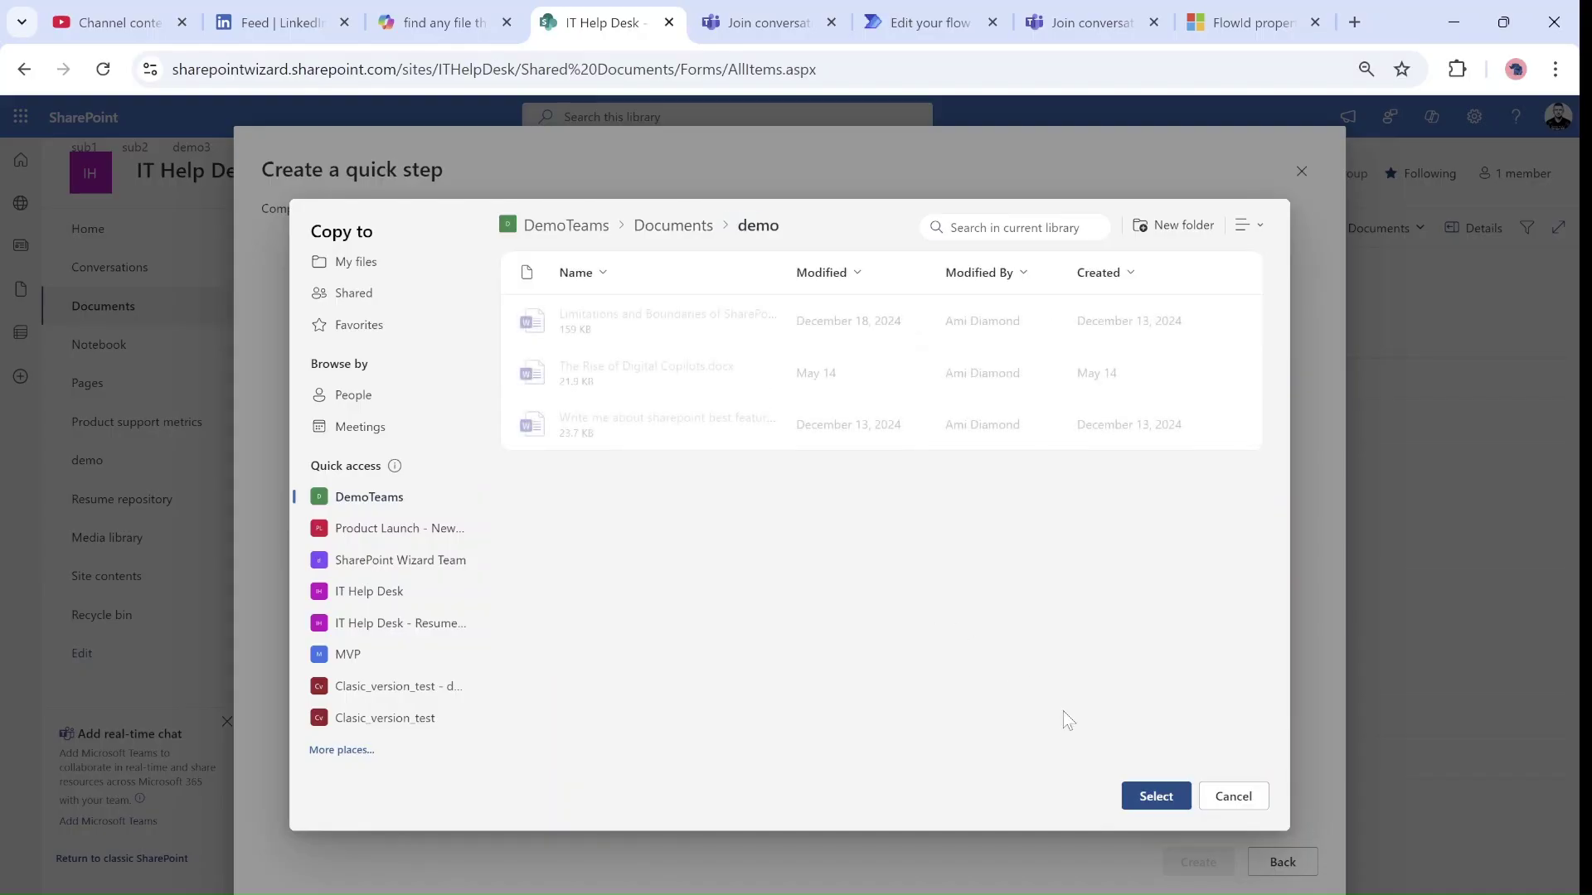
left_click(1154, 797)
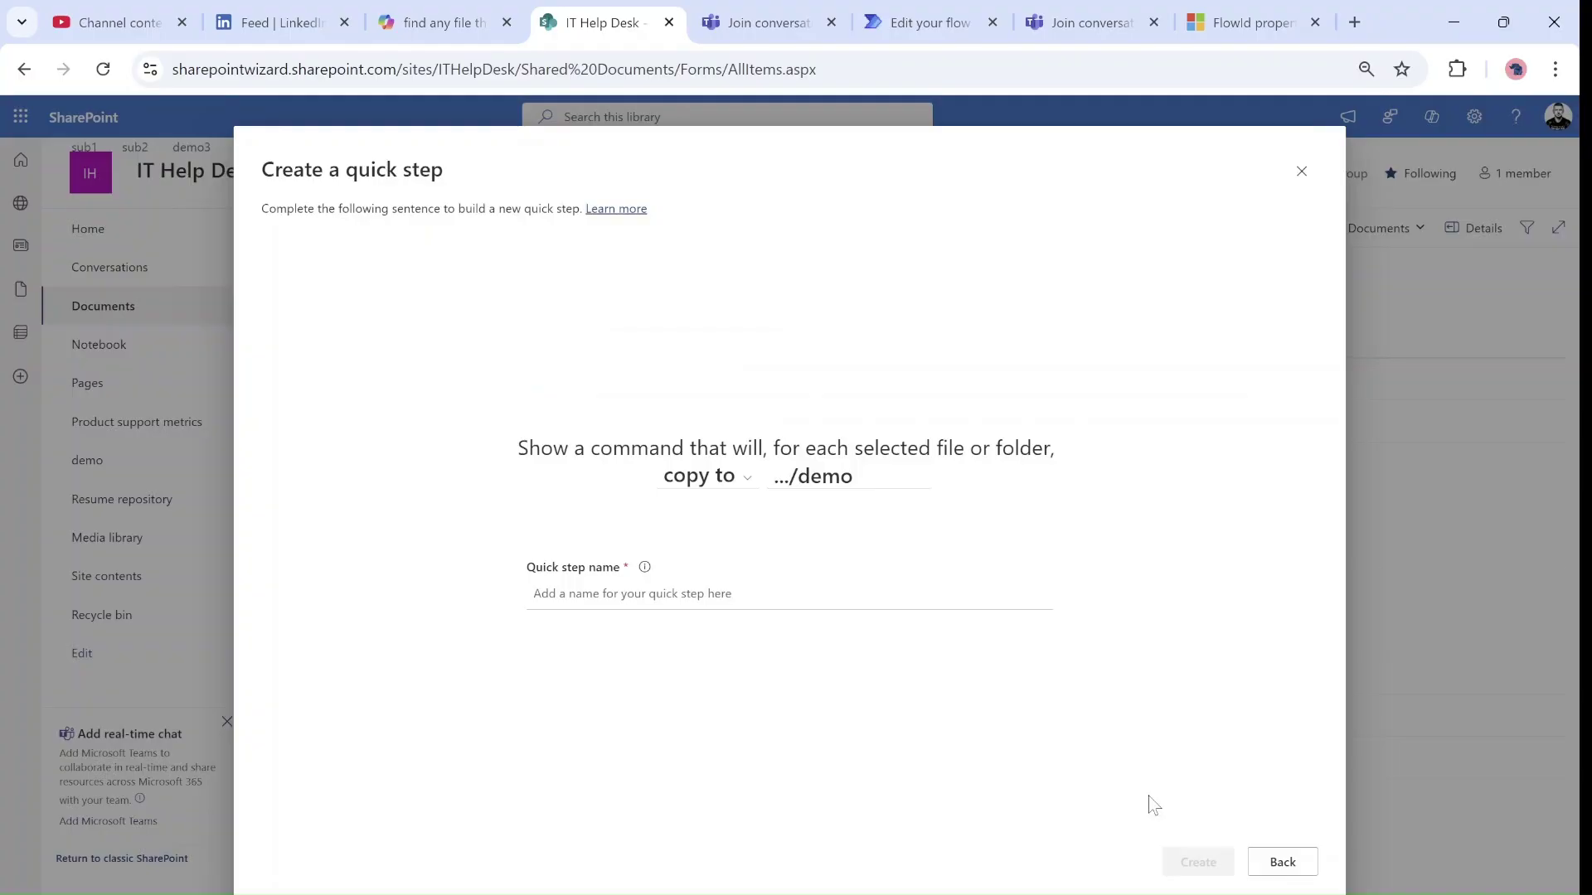
Name the quick step "Copy to Demo team", create it, and return to the library.
left_click(638, 595)
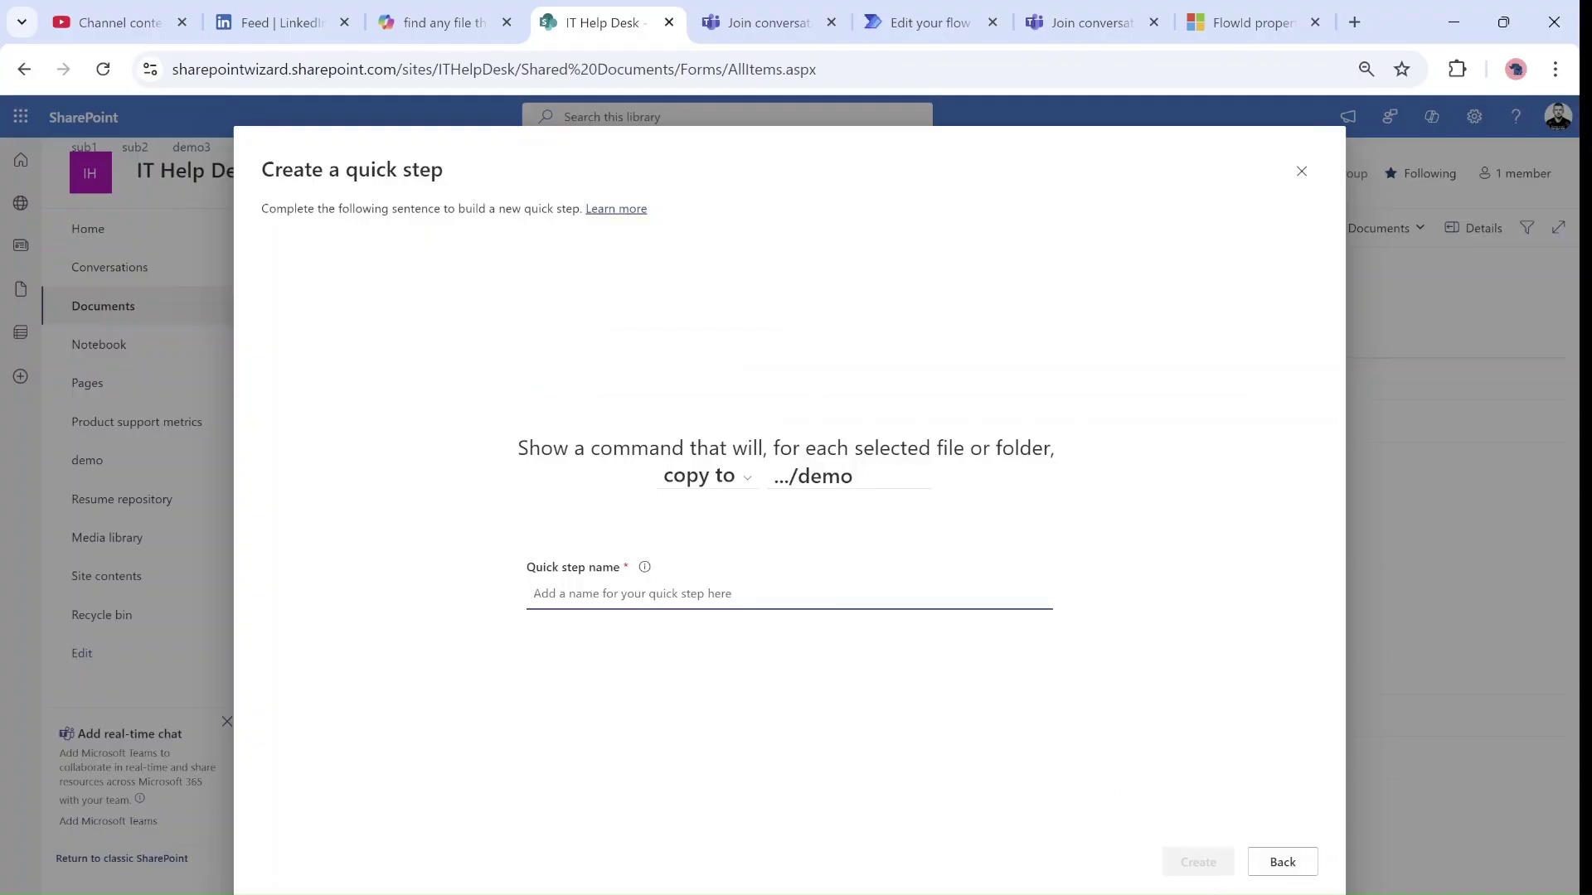
type("Copy to Demo tea")
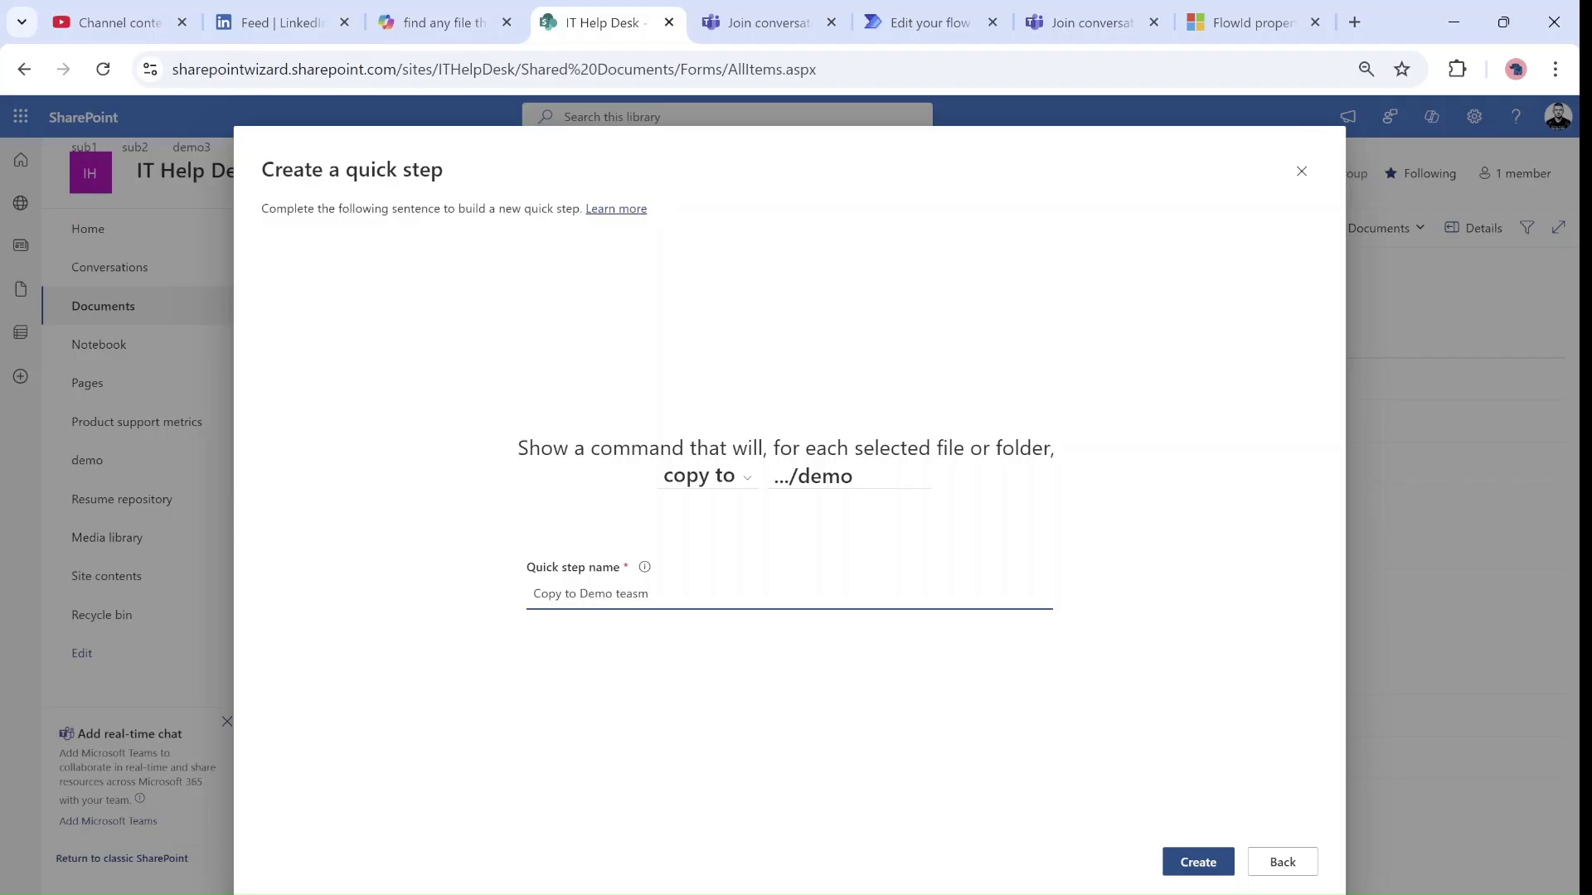
left_click(1480, 541)
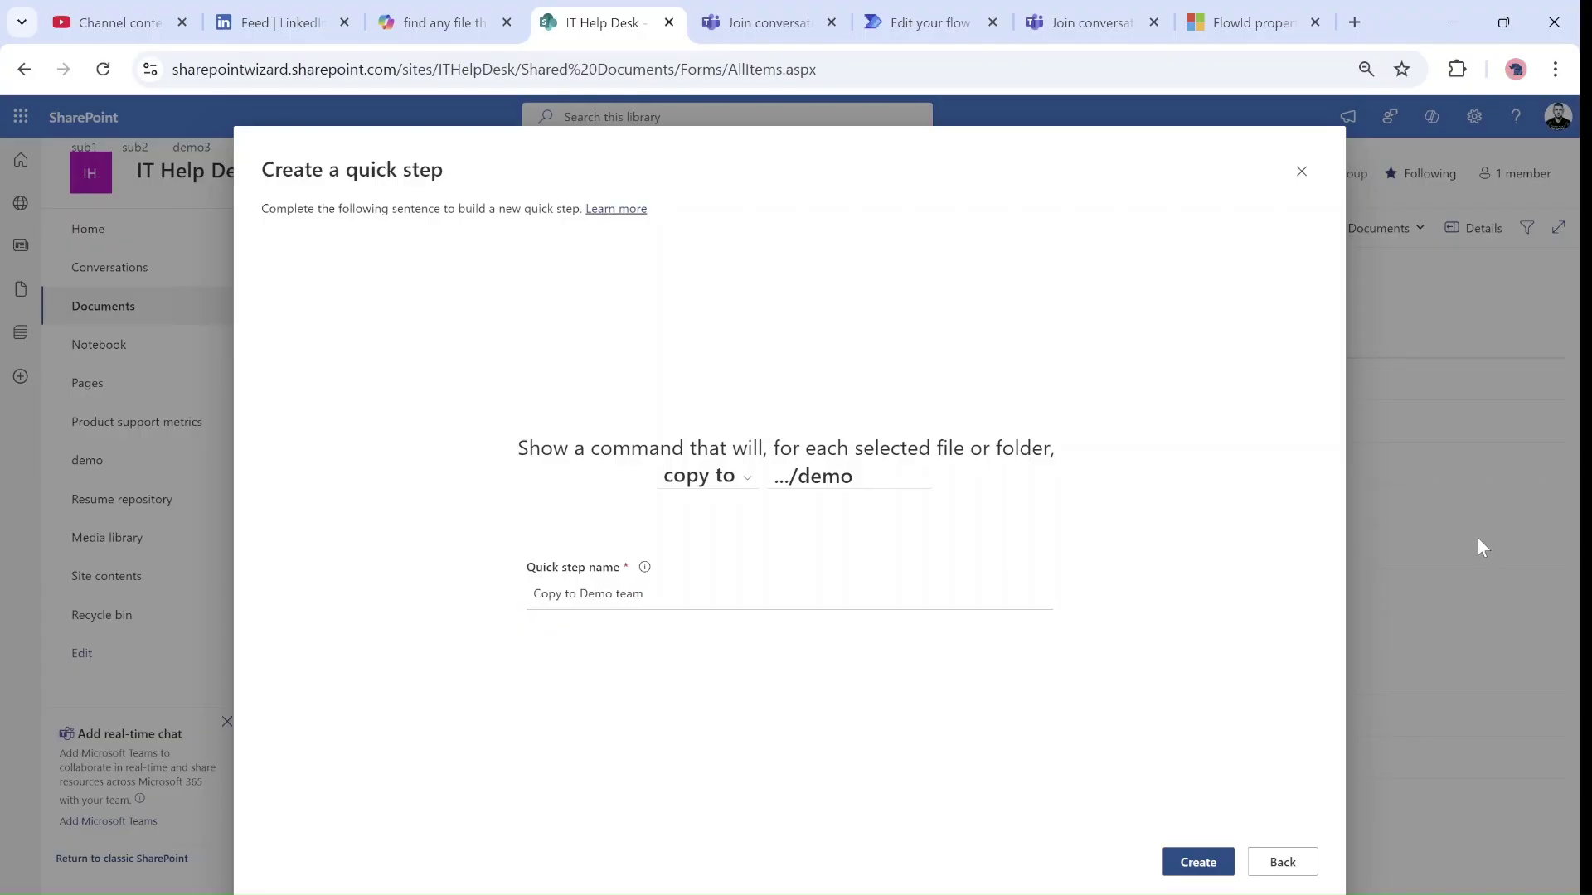
left_click(1194, 862)
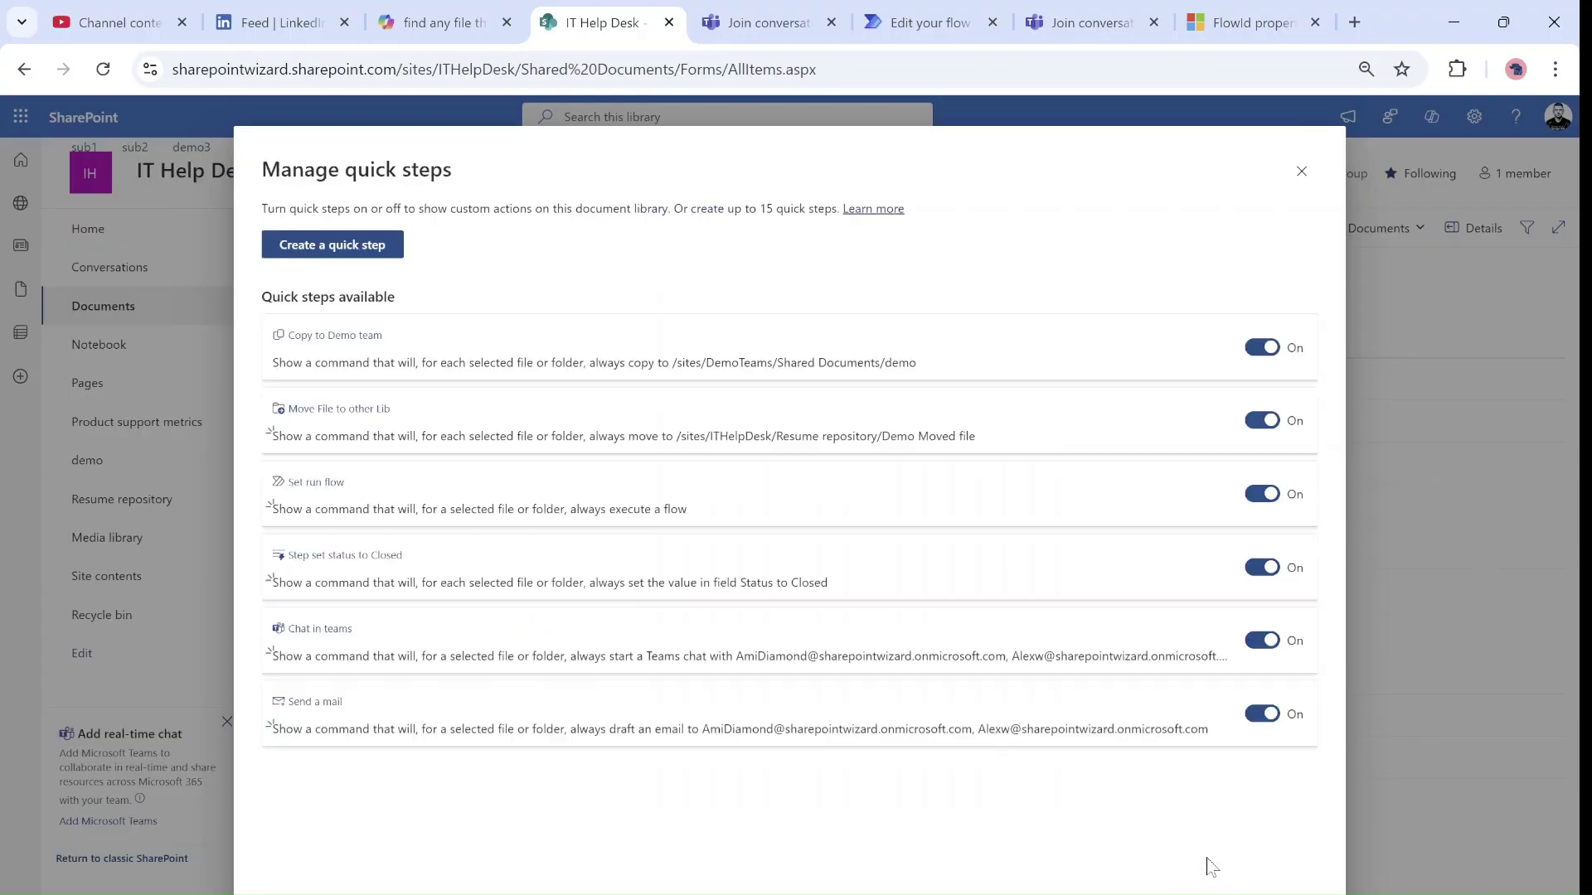
left_click(1300, 174)
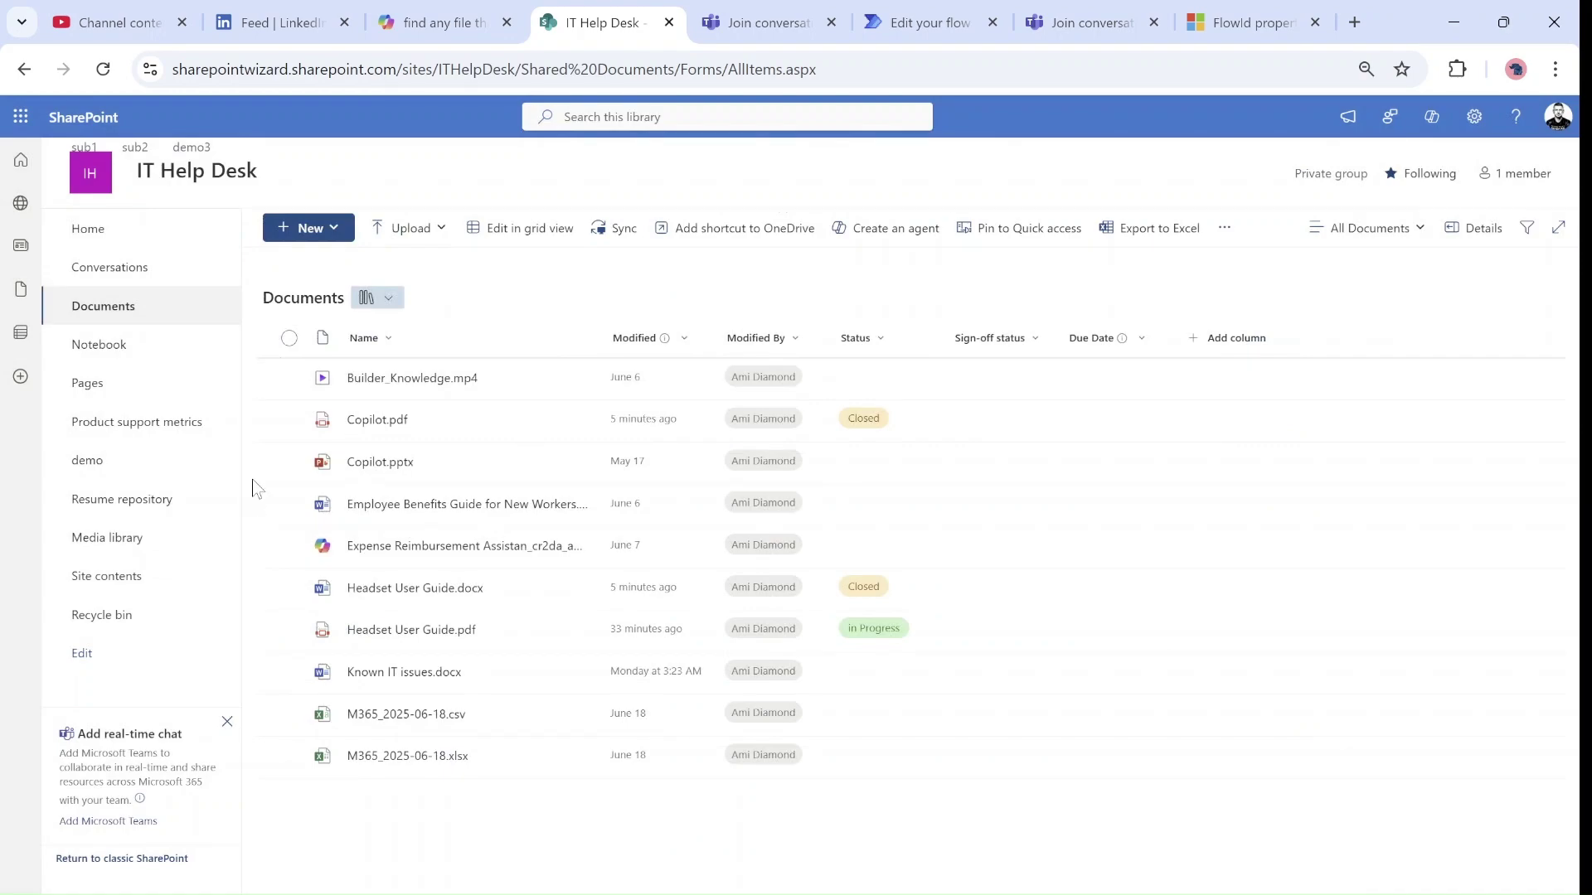
Run the "Copy to Demo team" quick step on Copilot.pdf.
left_click(286, 421)
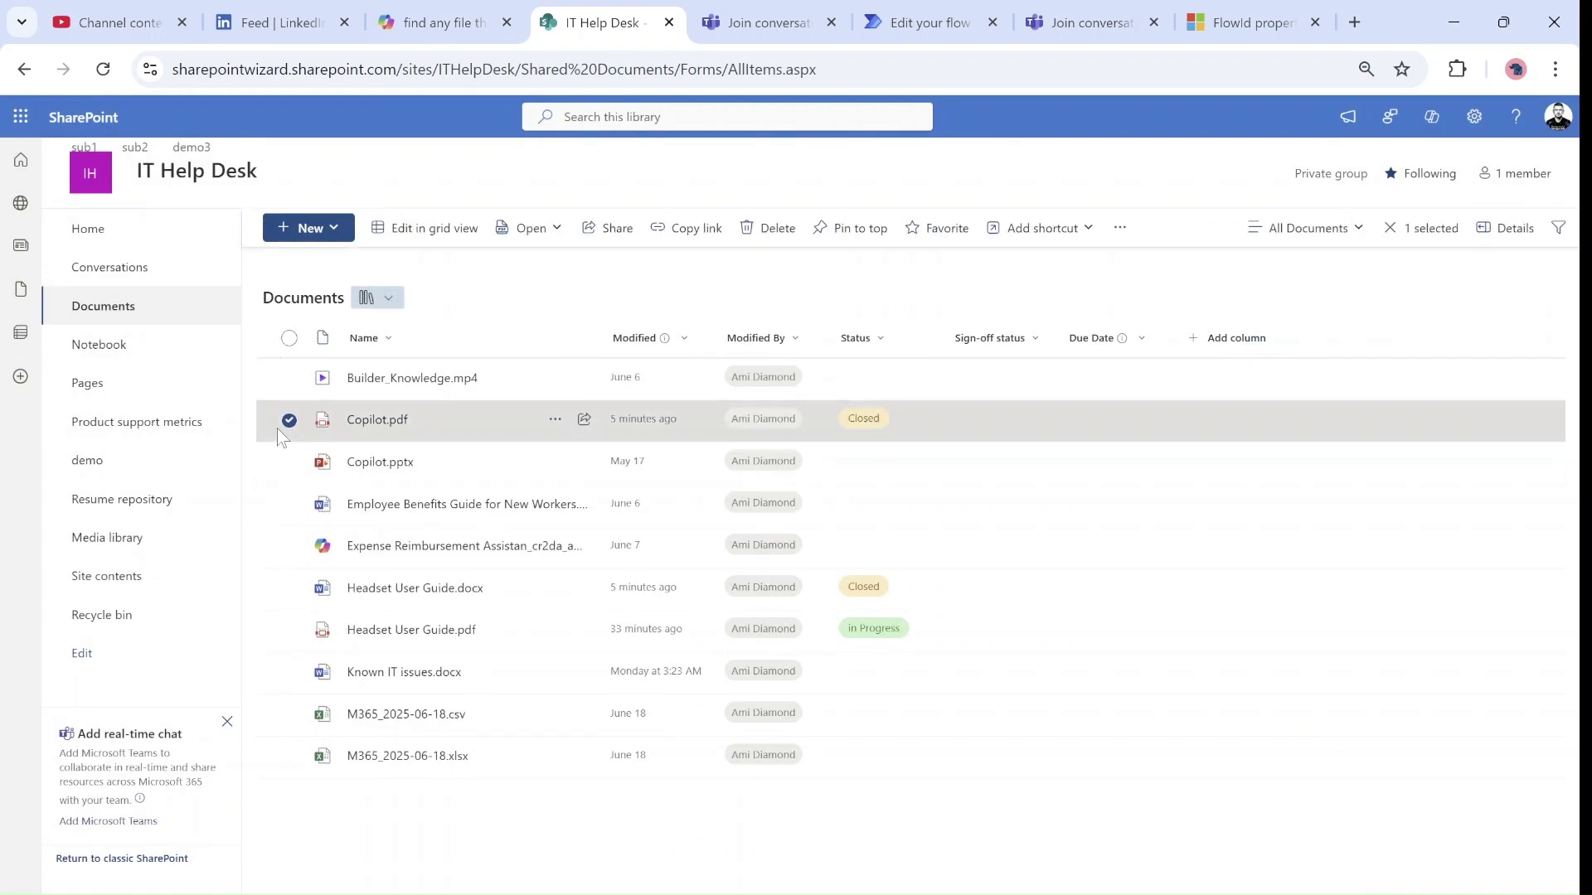
left_click(1119, 238)
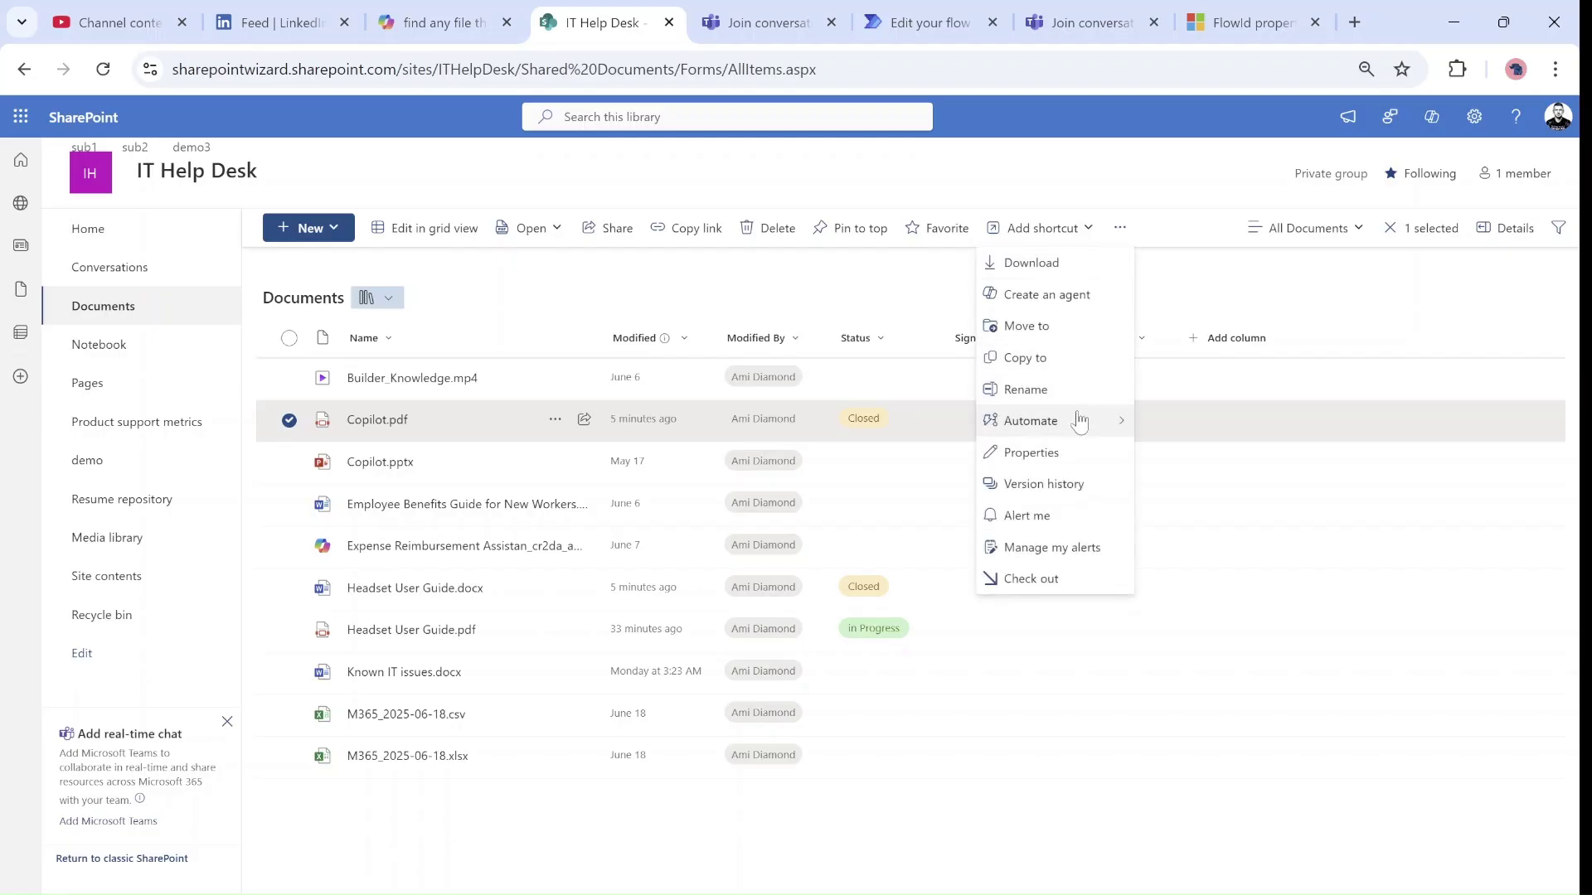
mouse_move(1086, 421)
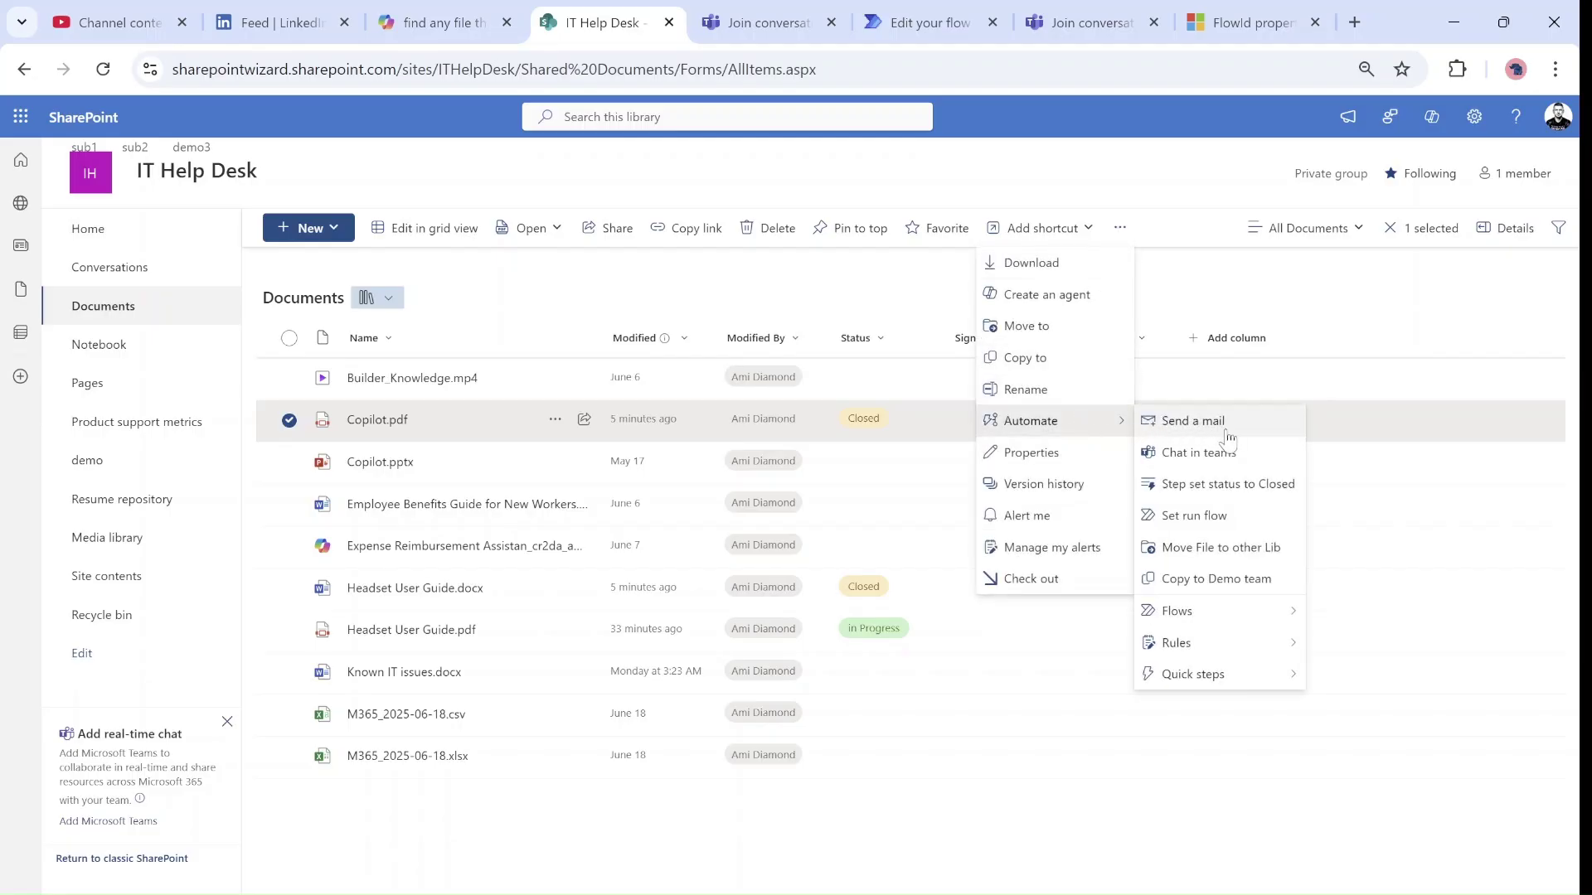
left_click(1287, 585)
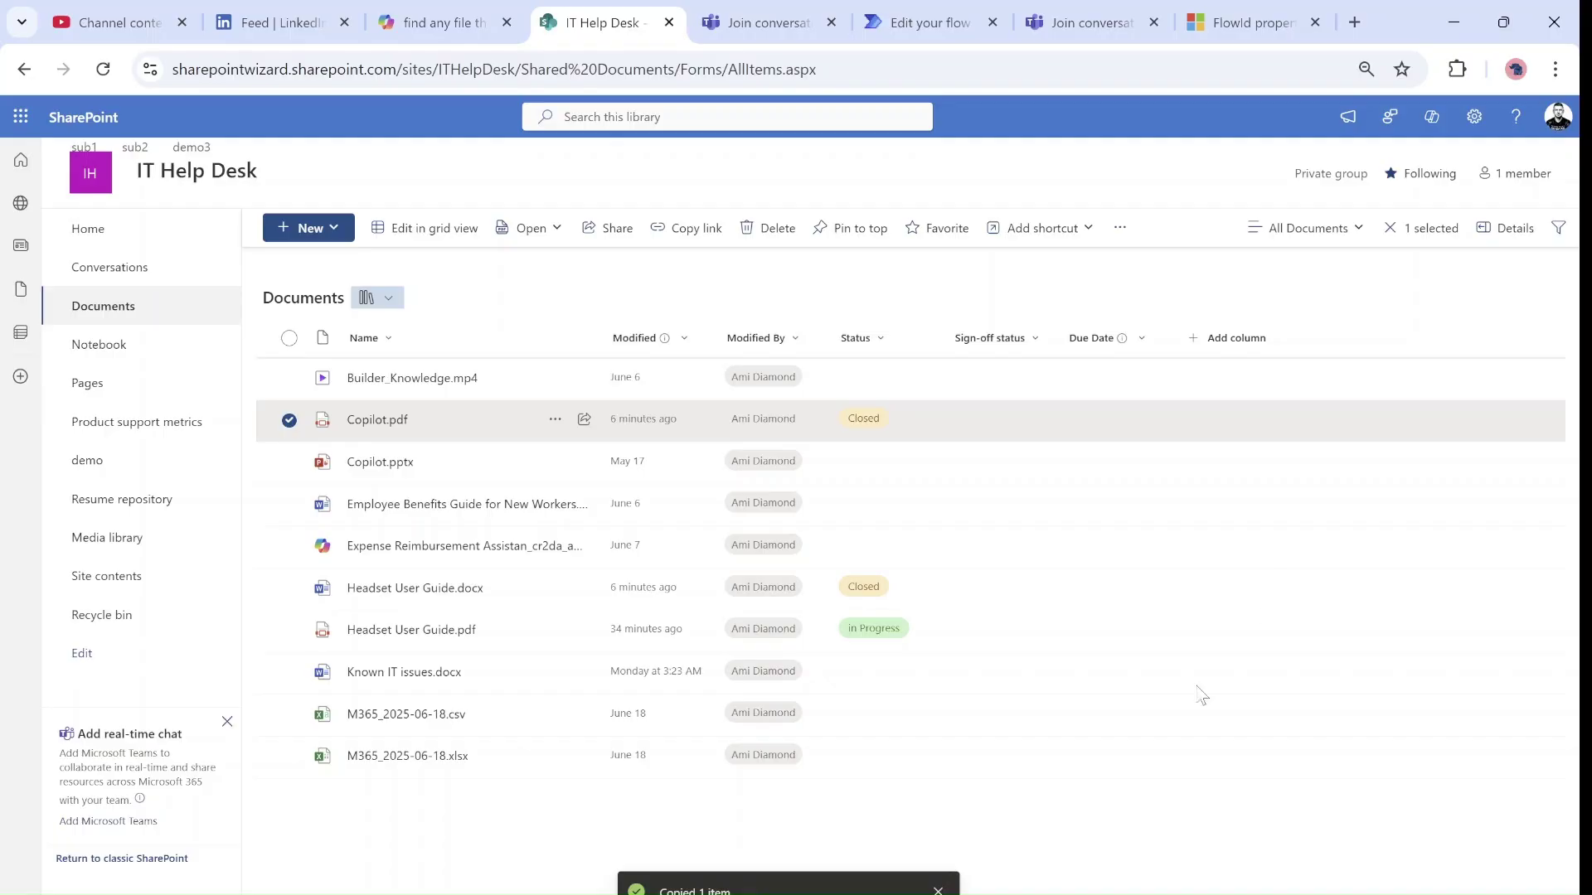
Open the demo folder in the DemoTeams site's Documents library to check for the copied file.
left_click(94, 125)
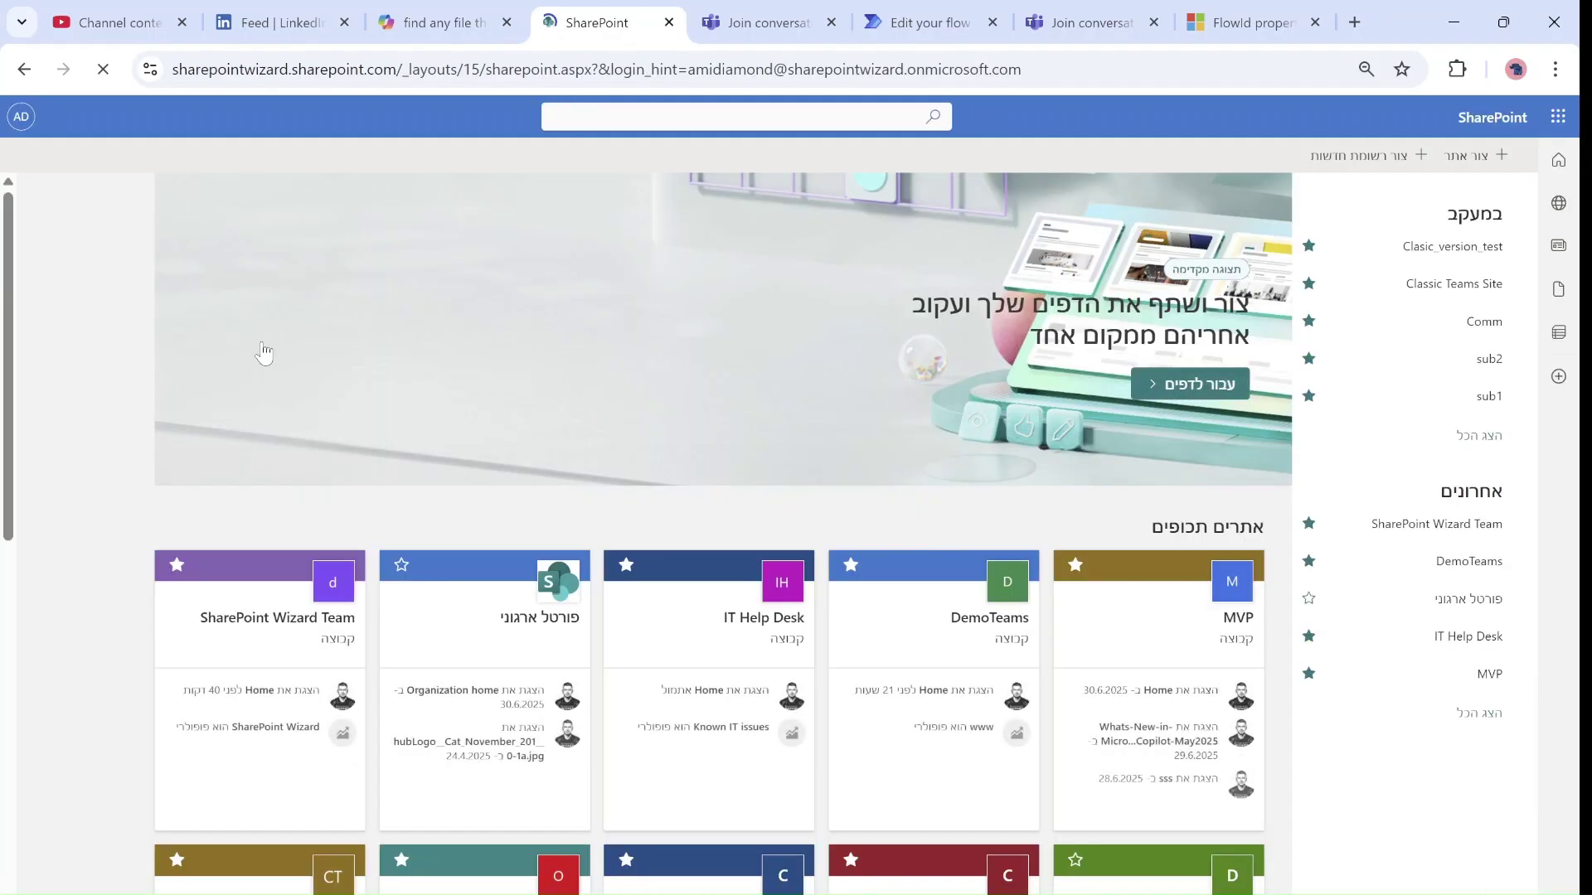
left_click(958, 631)
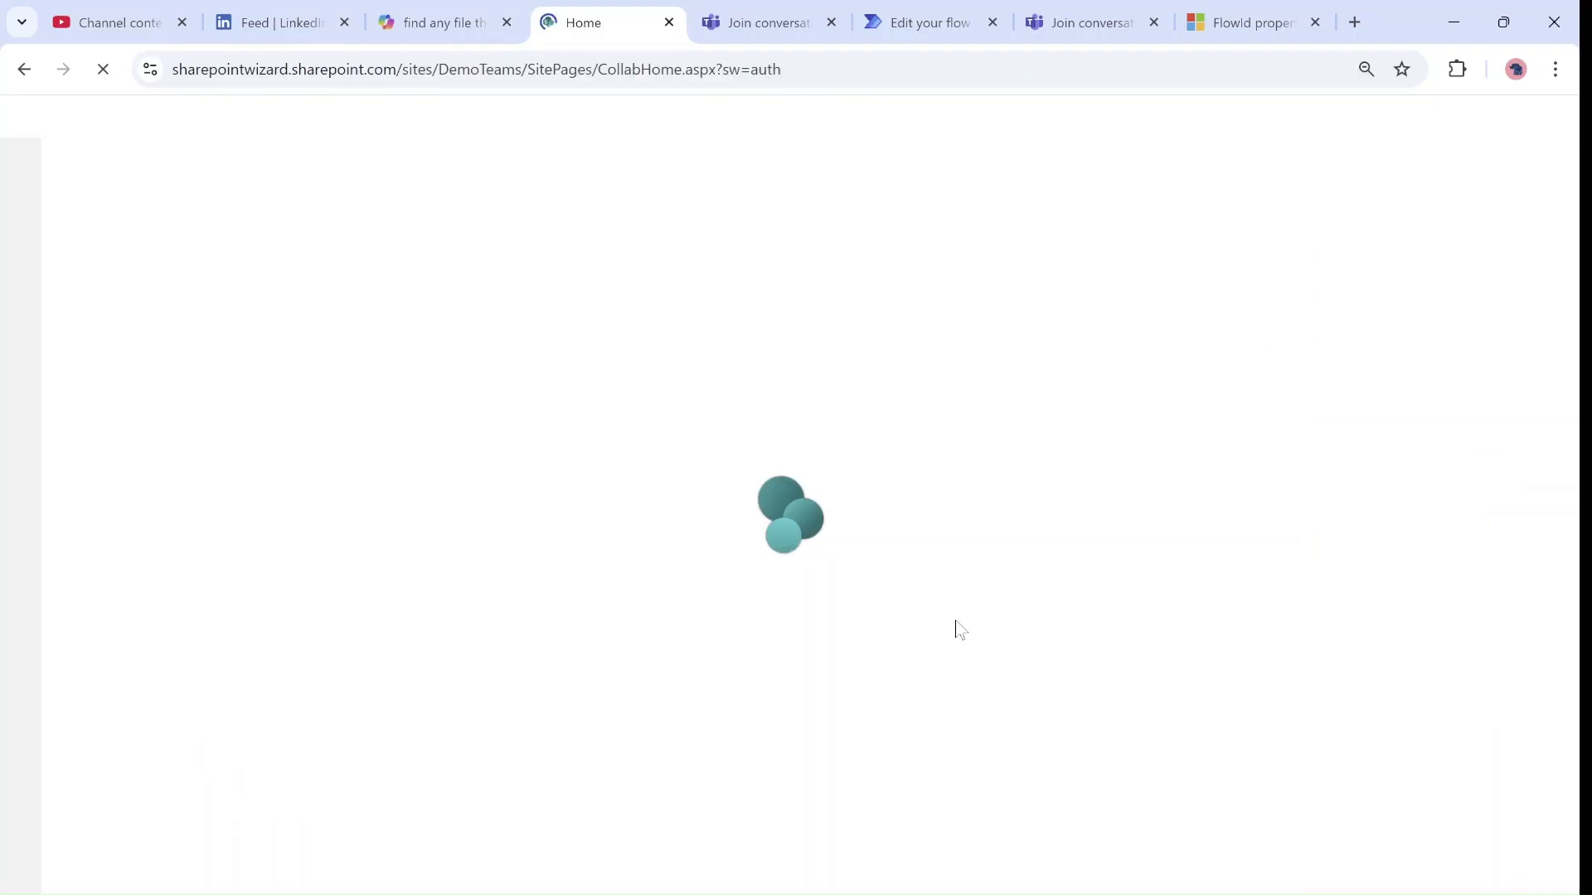
left_click(128, 338)
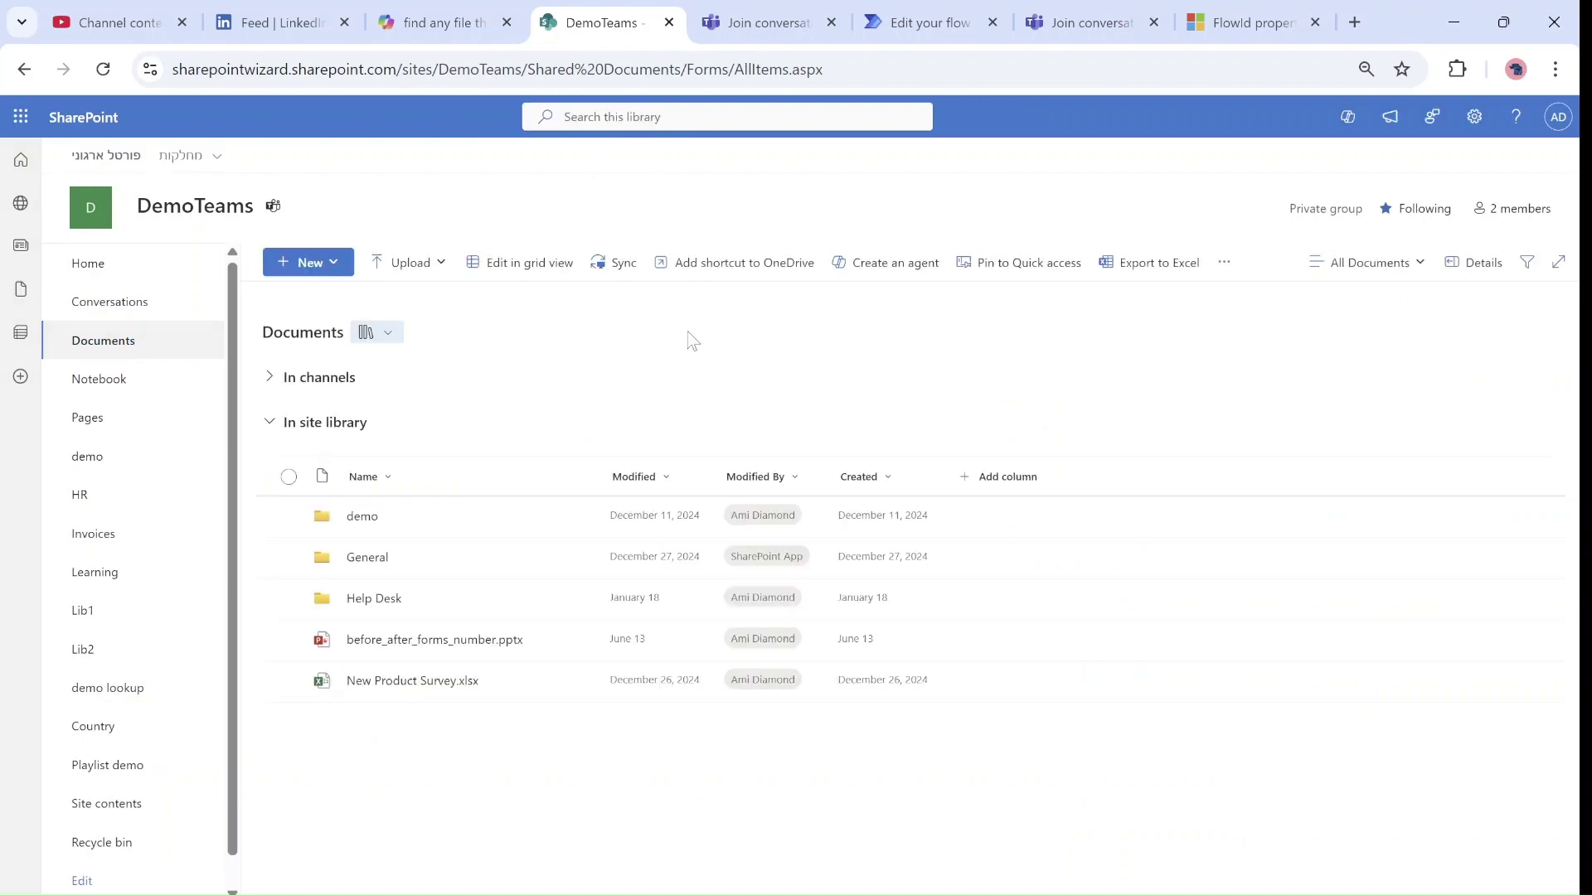
left_click(360, 517)
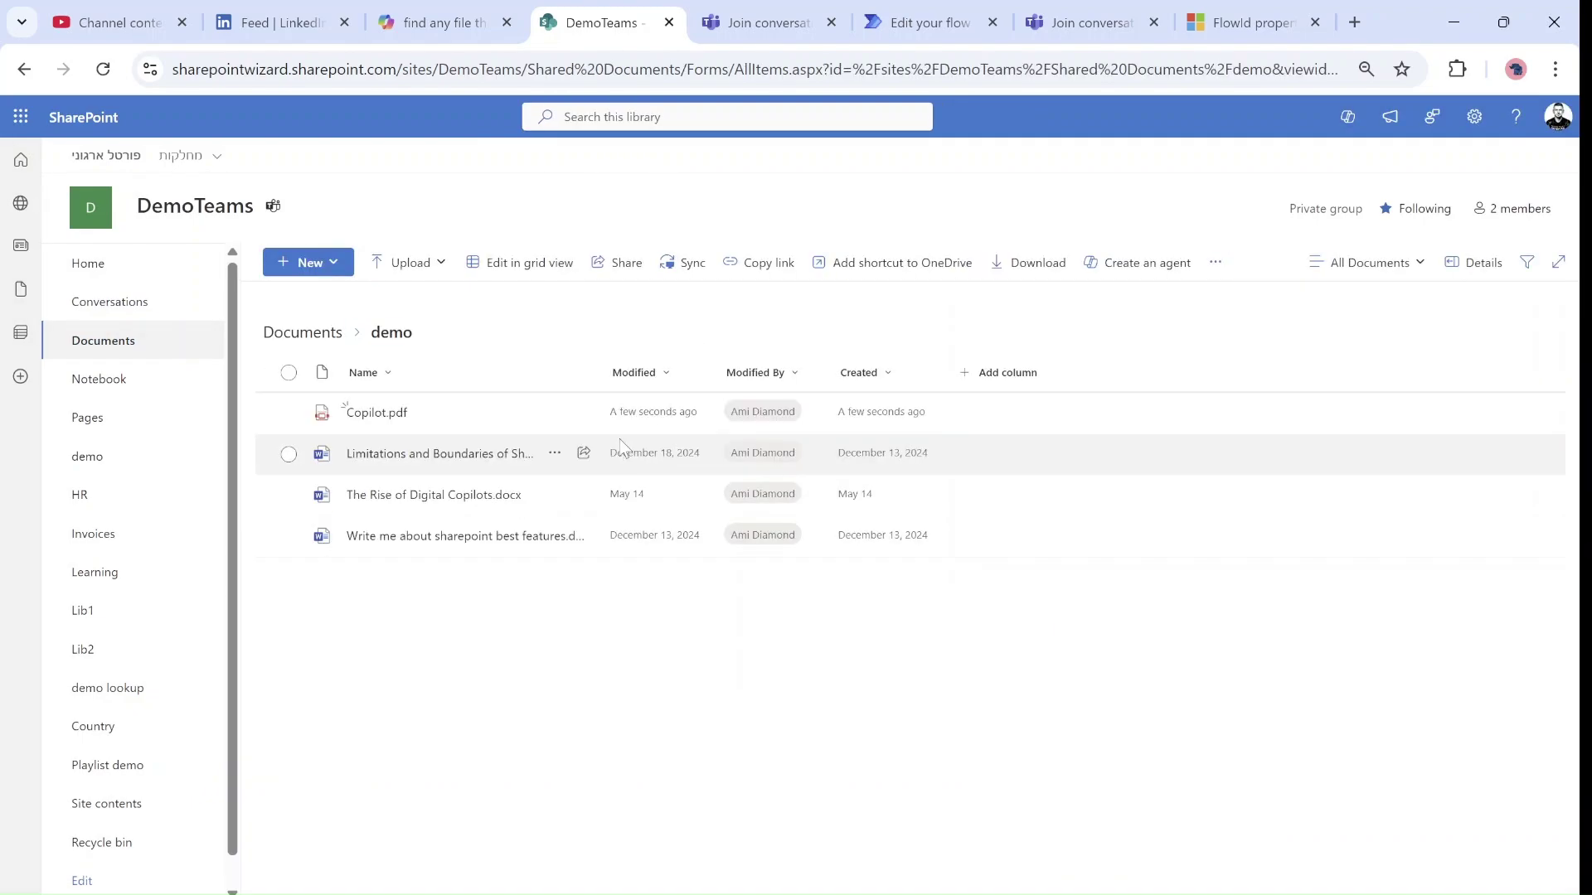